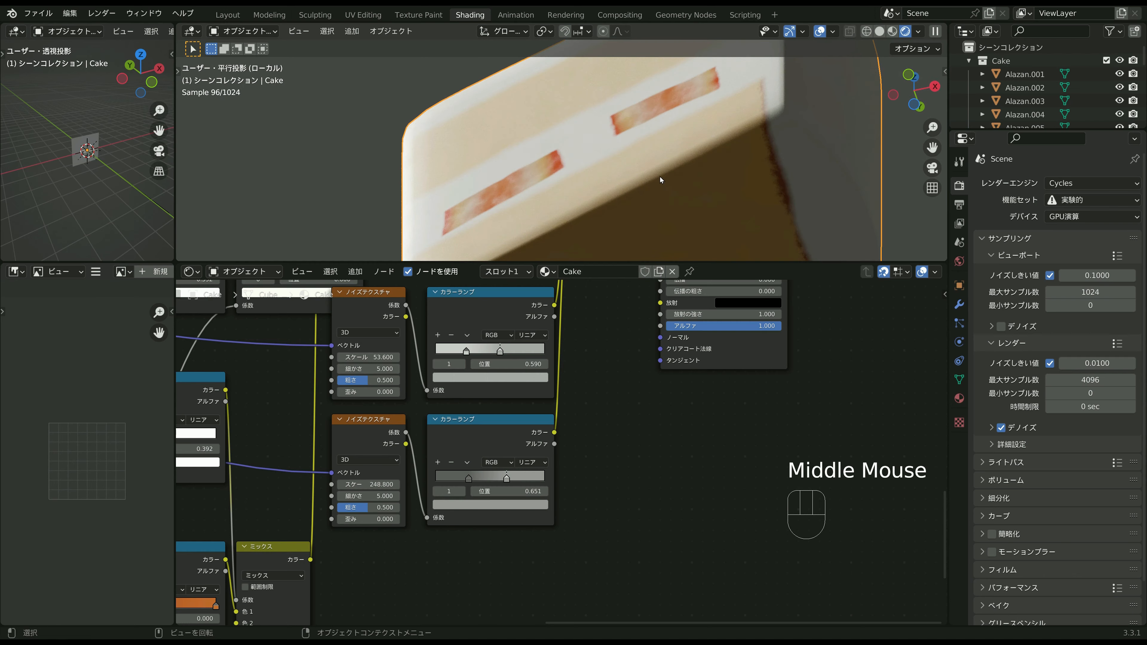
{"action": "scroll", "coordinate": [673, 177], "scroll_direction": "down", "scroll_amount": 2}
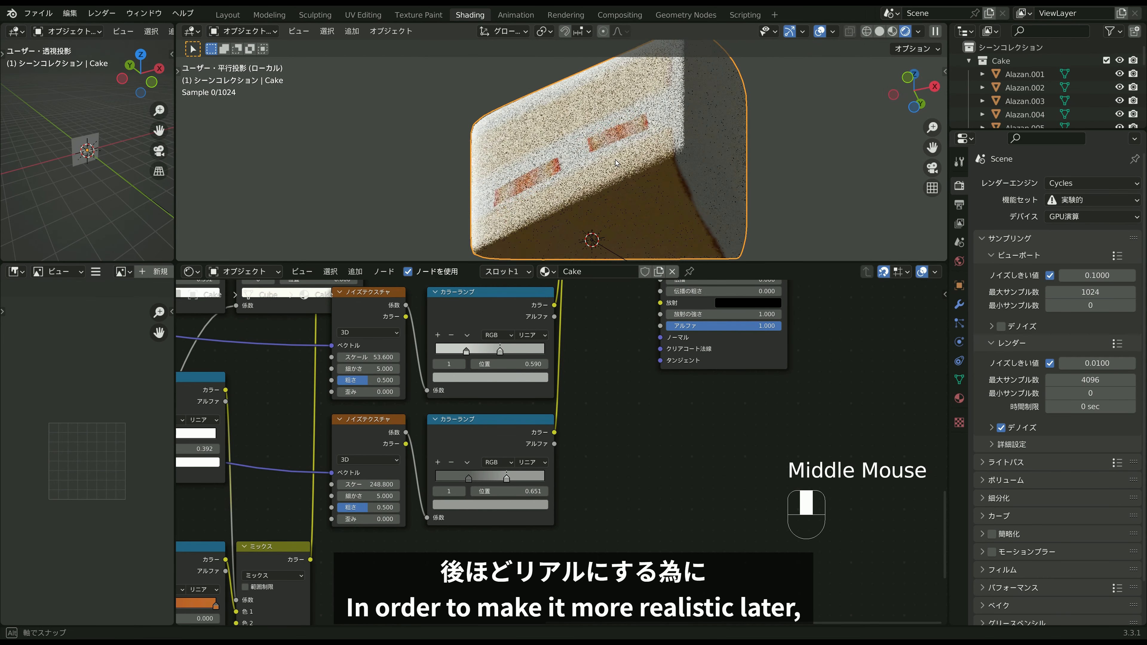
{"action": "middle_click_drag", "start_coordinate": [609, 127], "coordinate": [655, 209]}
{"action": "scroll", "coordinate": [655, 208], "scroll_direction": "down", "scroll_amount": 2}
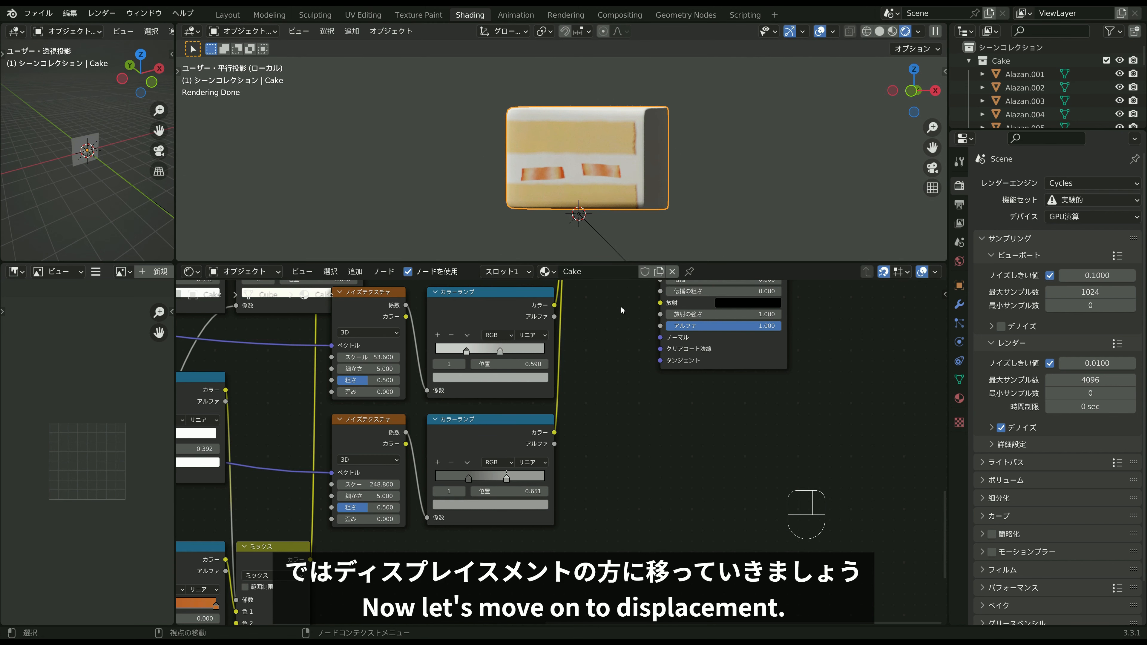
{"action": "scroll", "coordinate": [607, 358], "scroll_direction": "down", "scroll_amount": 3}
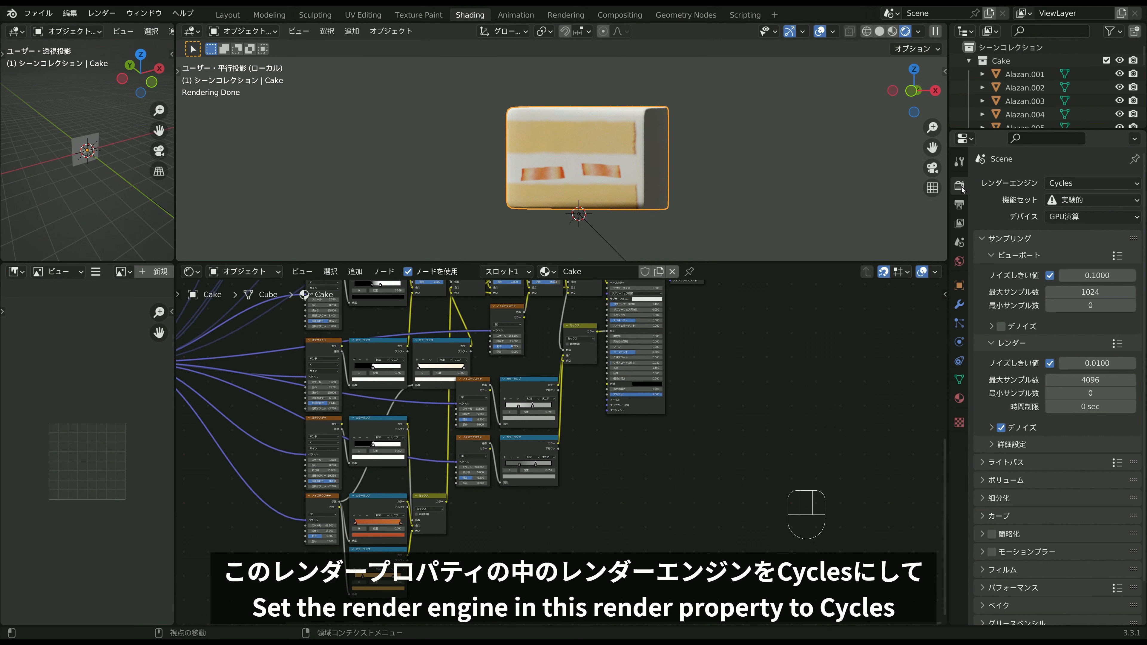
Check that the scene's render engine is Cycles and its feature set is Experimental.
{"action": "left_click", "coordinate": [1074, 185]}
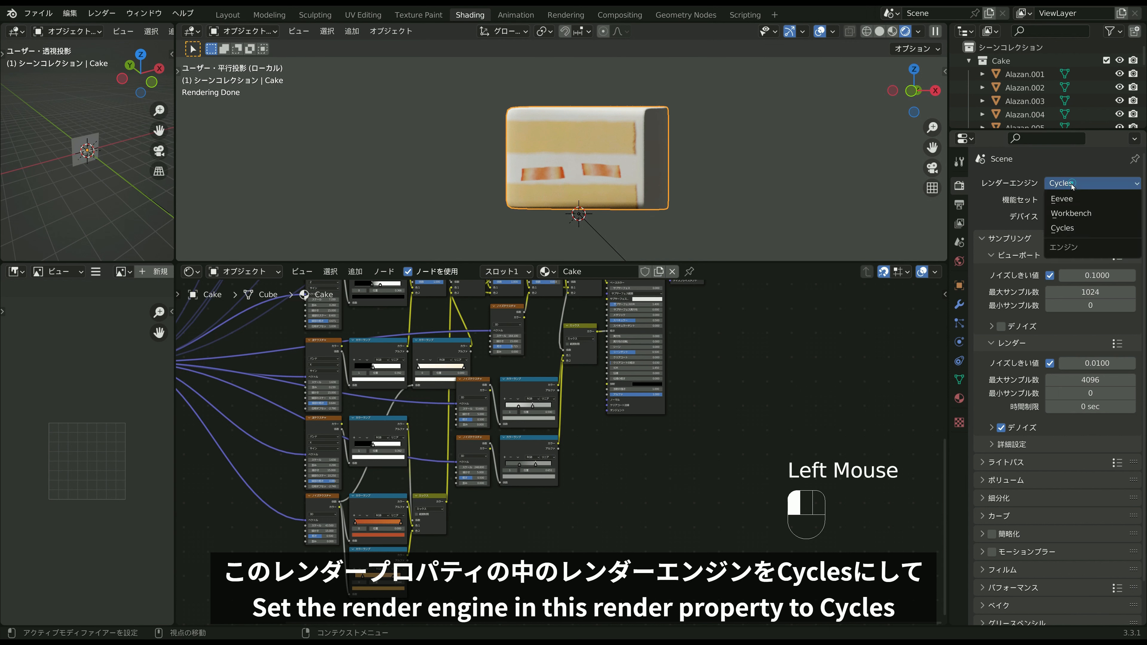
{"action": "left_click", "coordinate": [1074, 185]}
{"action": "left_click", "coordinate": [1078, 200]}
{"action": "left_click", "coordinate": [1078, 200]}
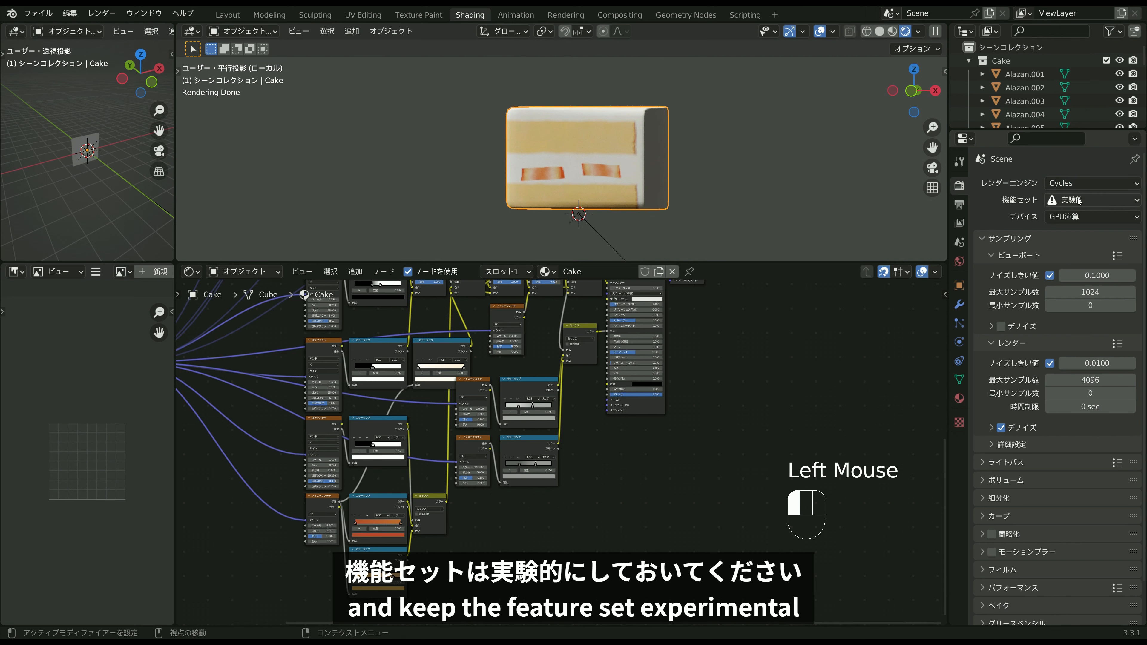
Set the Cake material's displacement method to Displacement and Bump, and enable adaptive subdivision on the cake's Subdivision modifier.
{"action": "left_click", "coordinate": [959, 398]}
{"action": "scroll", "coordinate": [1012, 437], "scroll_direction": "down", "scroll_amount": 10}
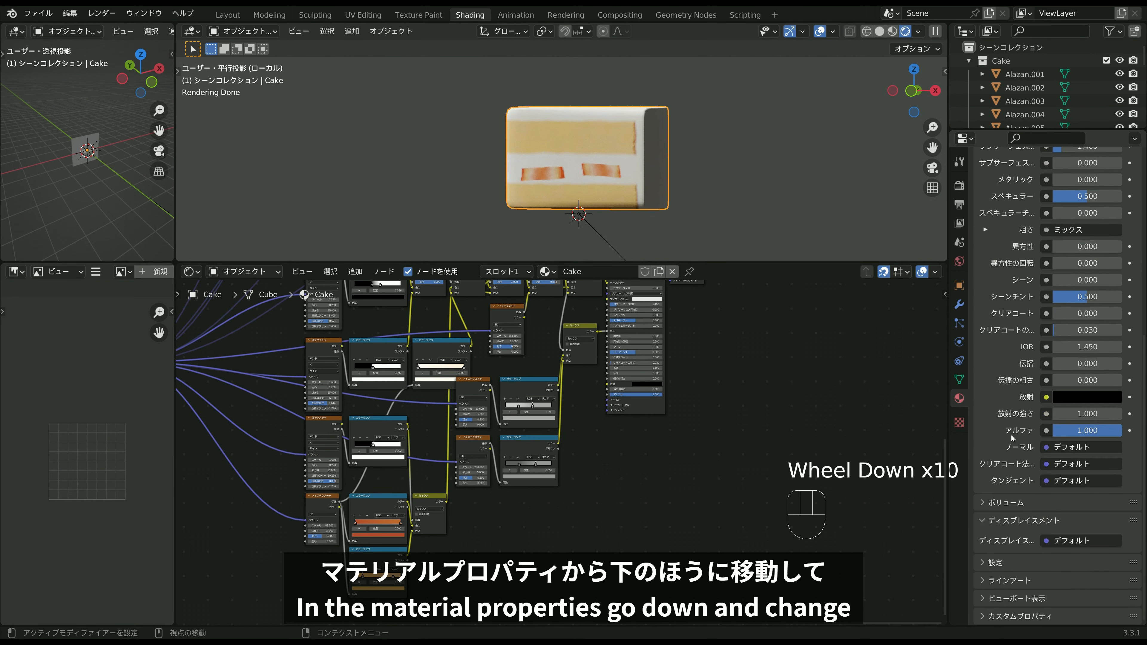
{"action": "left_click", "coordinate": [993, 562]}
{"action": "scroll", "coordinate": [996, 558], "scroll_direction": "down", "scroll_amount": 4}
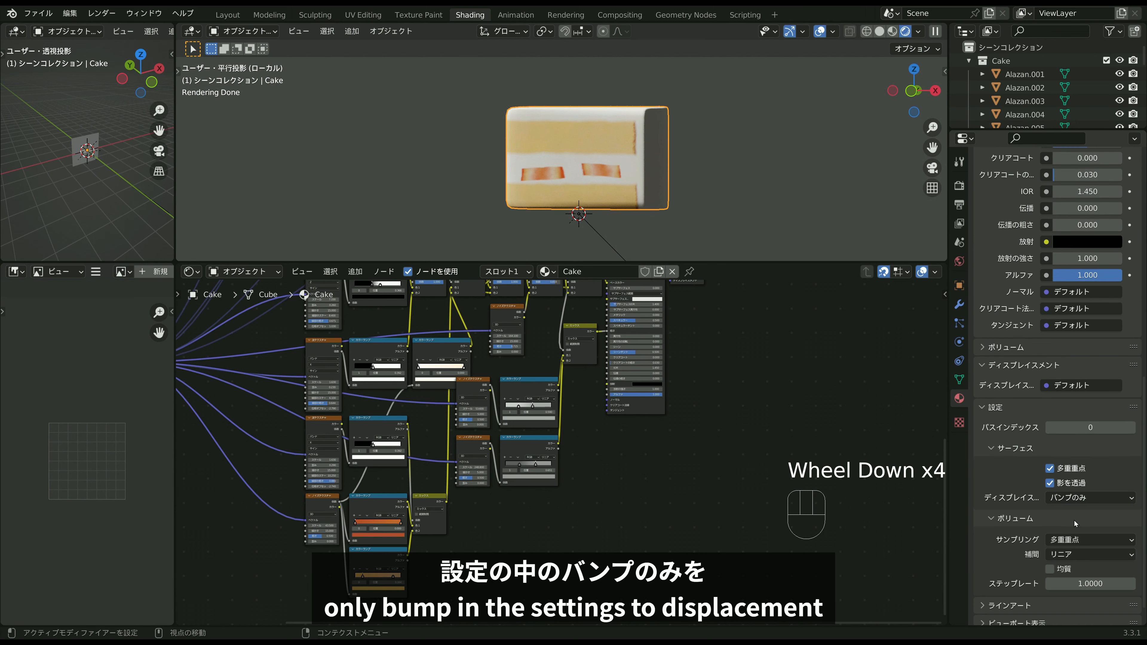
{"action": "left_click", "coordinate": [1068, 497]}
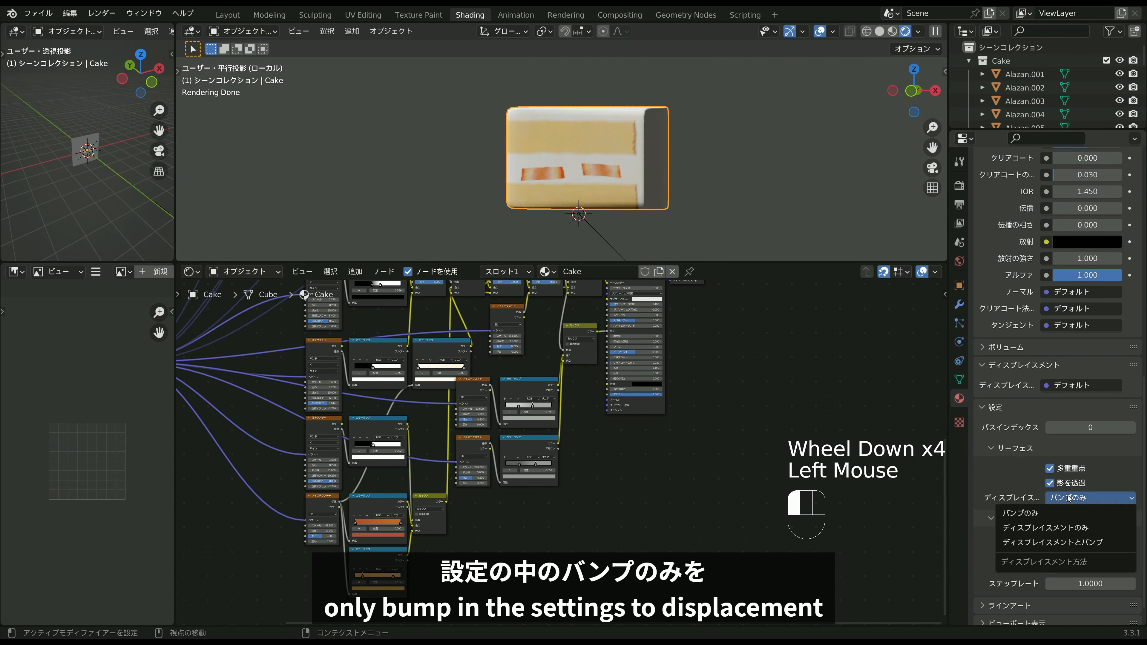
{"action": "left_click", "coordinate": [1064, 542]}
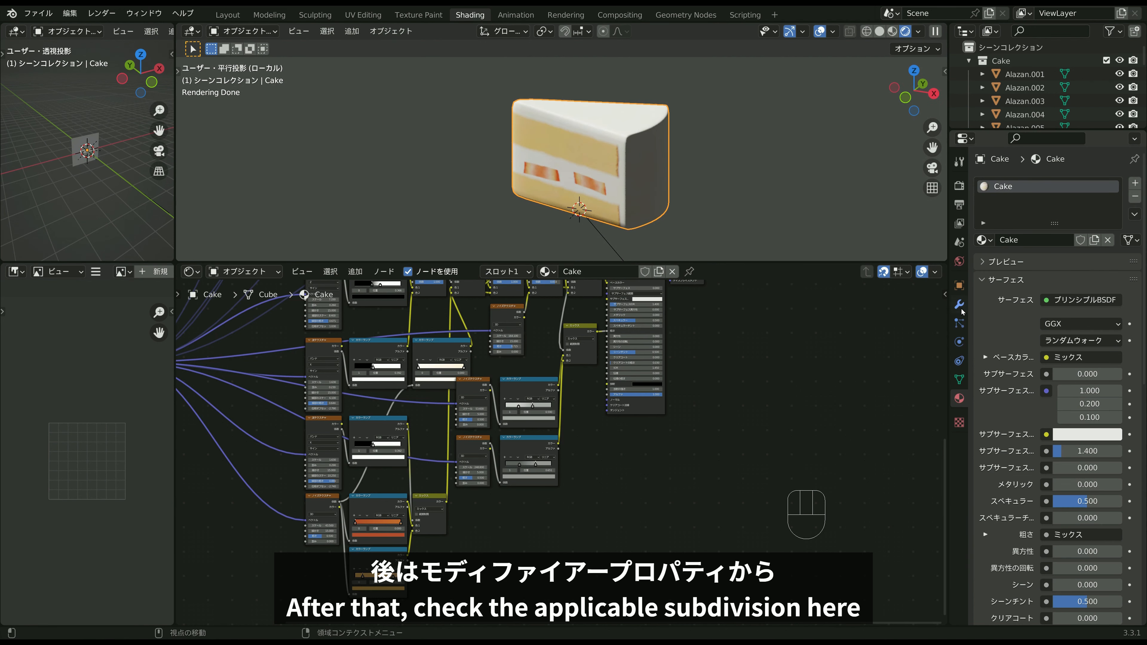
{"action": "left_click", "coordinate": [959, 303]}
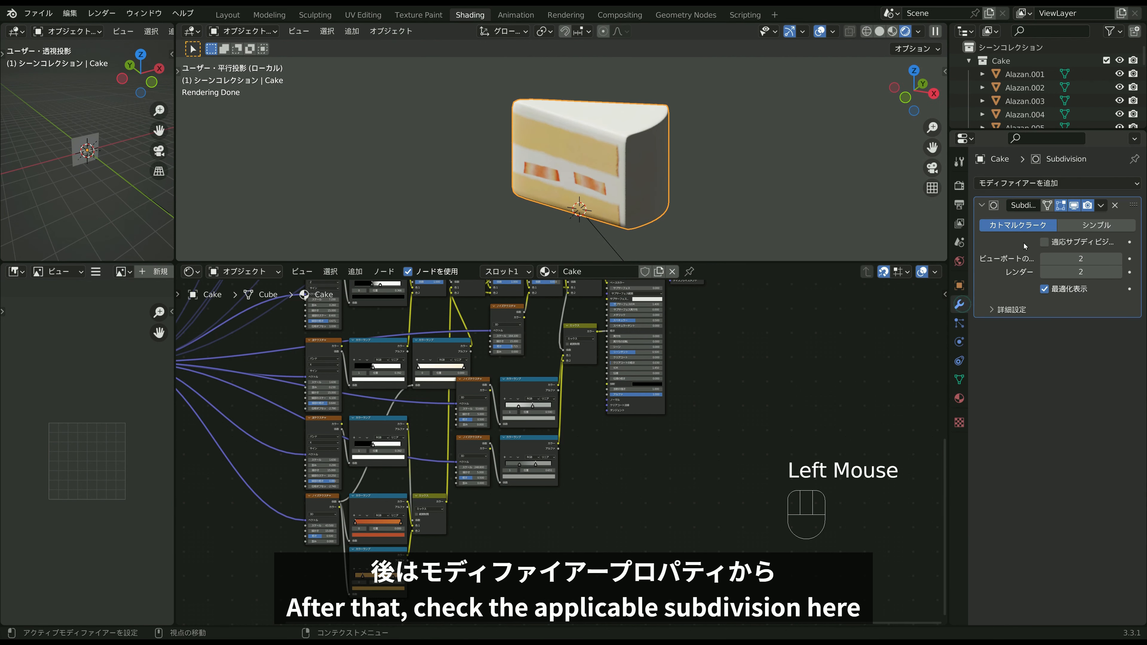
{"action": "left_click", "coordinate": [1045, 243]}
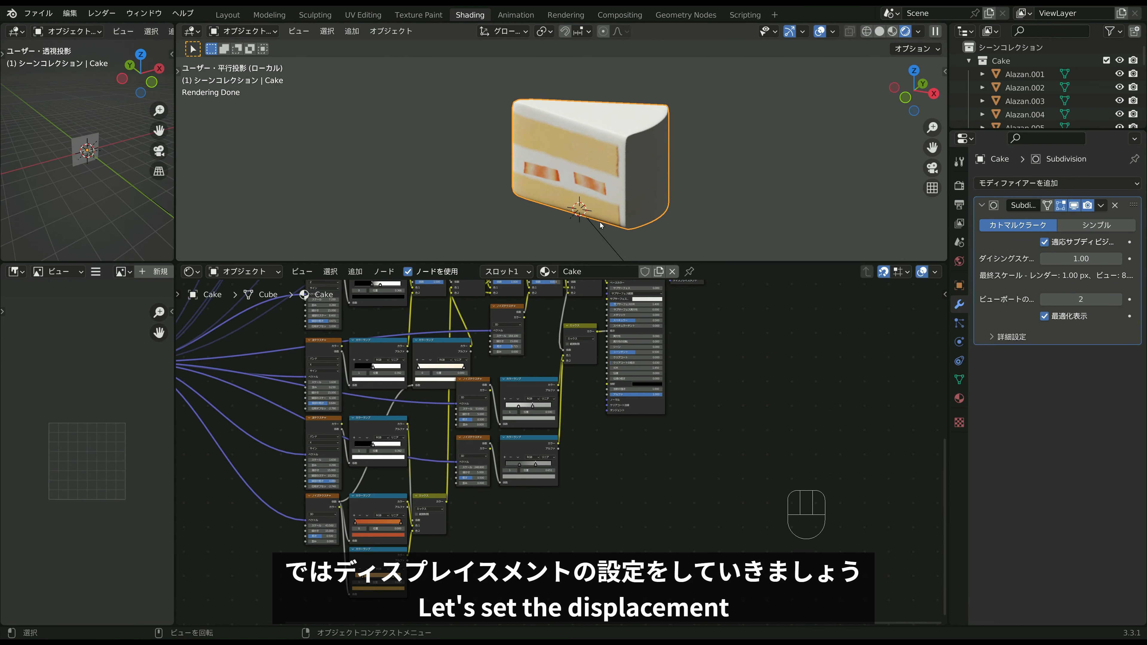
Add a Displacement node in the empty area below the Principled BSDF node of the Cake material.
{"action": "left_click", "coordinate": [650, 456]}
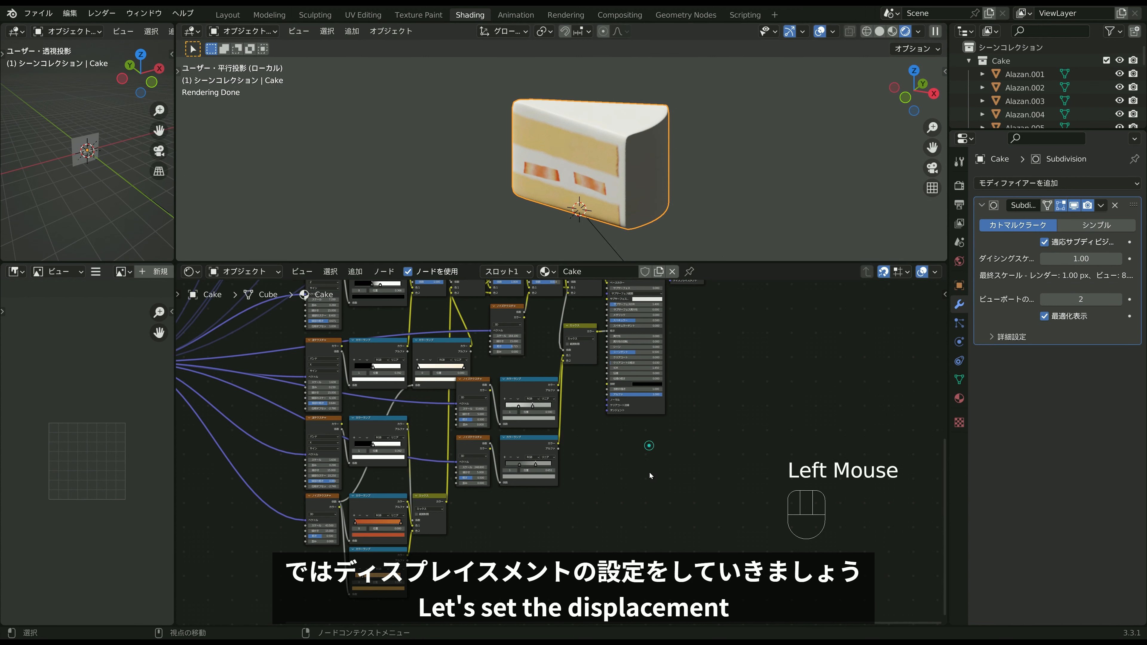
{"action": "middle_click_drag", "start_coordinate": [649, 473], "coordinate": [620, 437]}
{"action": "key", "text": "shift+a"}
{"action": "mouse_move", "coordinate": [620, 418]}
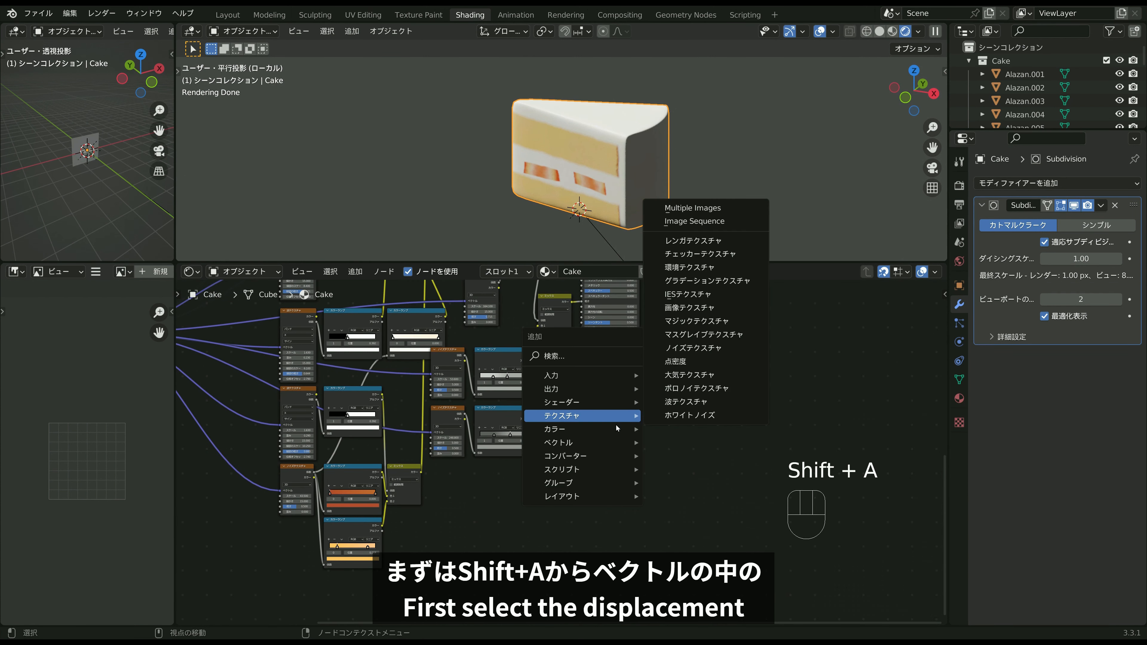
{"action": "mouse_move", "coordinate": [602, 440]}
{"action": "left_click", "coordinate": [685, 458]}
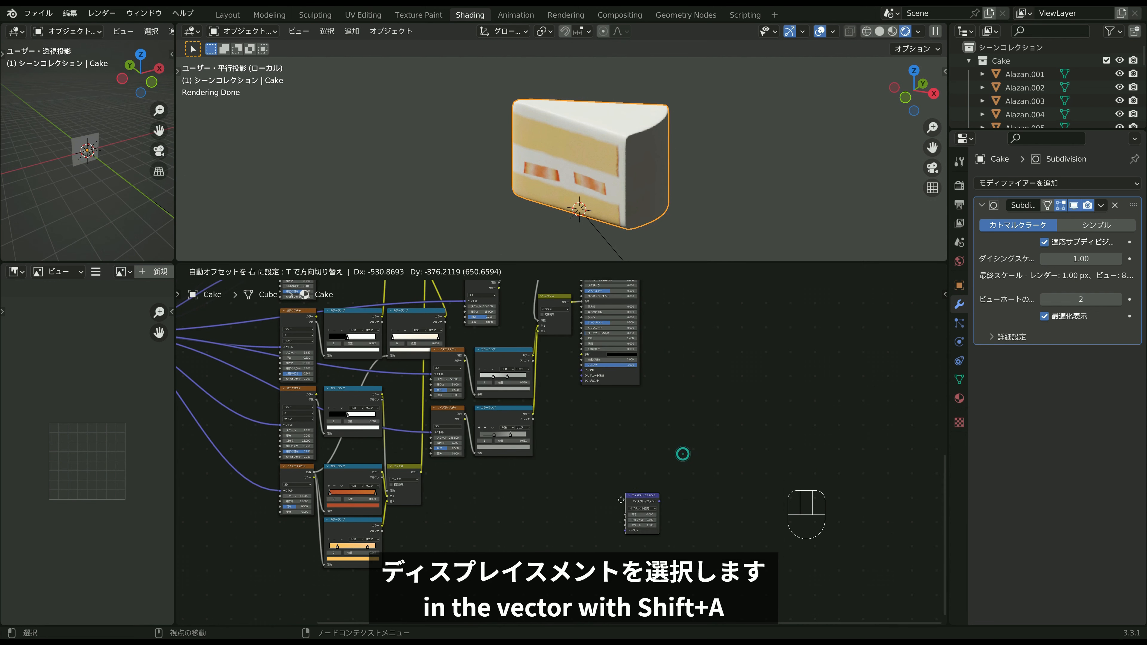
{"action": "scroll", "coordinate": [635, 464], "scroll_direction": "down", "scroll_amount": 3}
Move the Material Output node down near the Displacement node and connect the Displacement node to its Displacement input.
{"action": "left_click", "coordinate": [627, 319]}
{"action": "left_click_drag", "start_coordinate": [627, 319], "coordinate": [660, 467]}
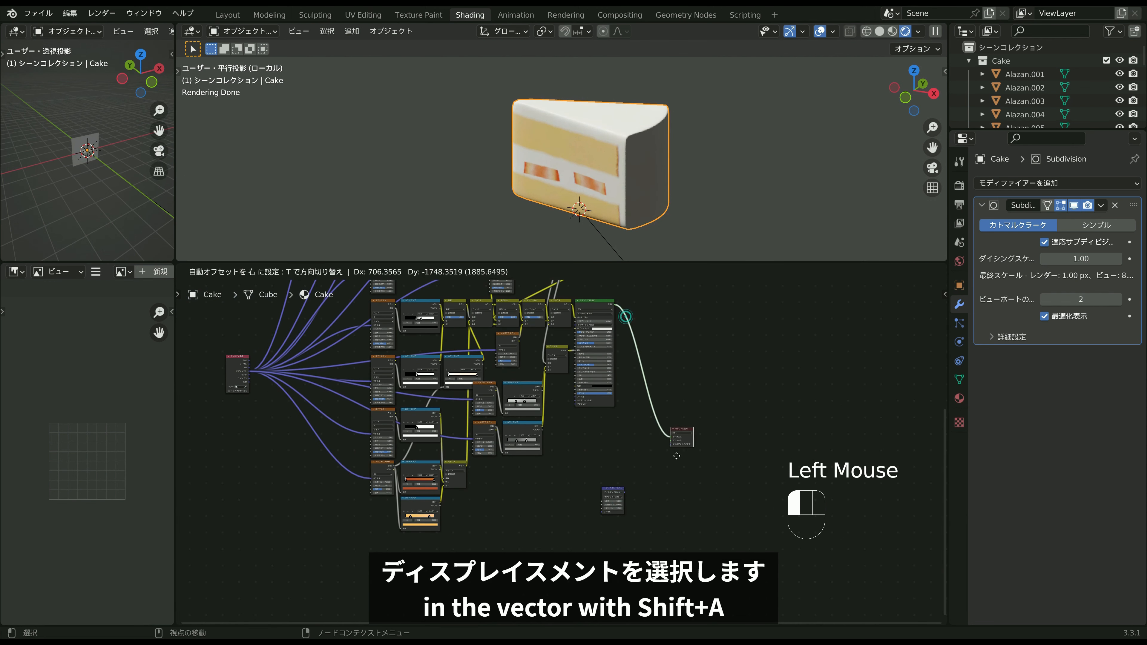
{"action": "scroll", "coordinate": [660, 467], "scroll_direction": "up", "scroll_amount": 2}
{"action": "left_click_drag", "start_coordinate": [655, 515], "coordinate": [694, 464]}
{"action": "scroll", "coordinate": [633, 481], "scroll_direction": "down", "scroll_amount": 3}
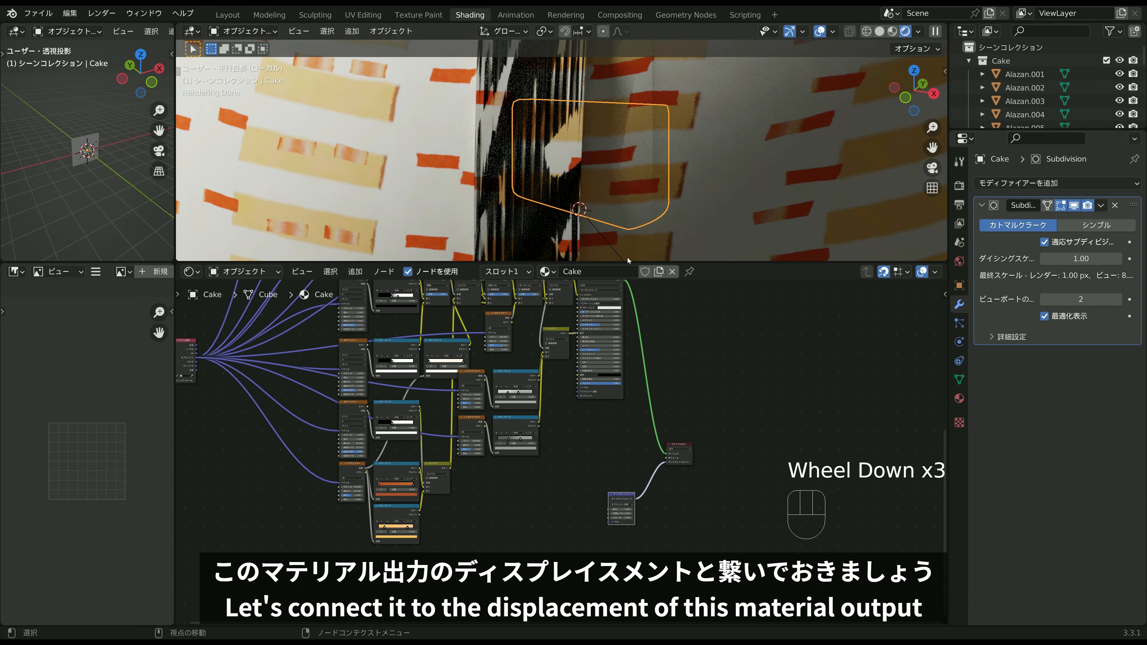
Set the Displacement node's scale to 0.001.
{"action": "scroll", "coordinate": [676, 498], "scroll_direction": "up", "scroll_amount": 2}
{"action": "middle_click_drag", "start_coordinate": [675, 498], "coordinate": [634, 407]}
{"action": "scroll", "coordinate": [633, 408], "scroll_direction": "up", "scroll_amount": 3}
{"action": "left_click", "coordinate": [608, 495]}
{"action": "type", "text": "0"}
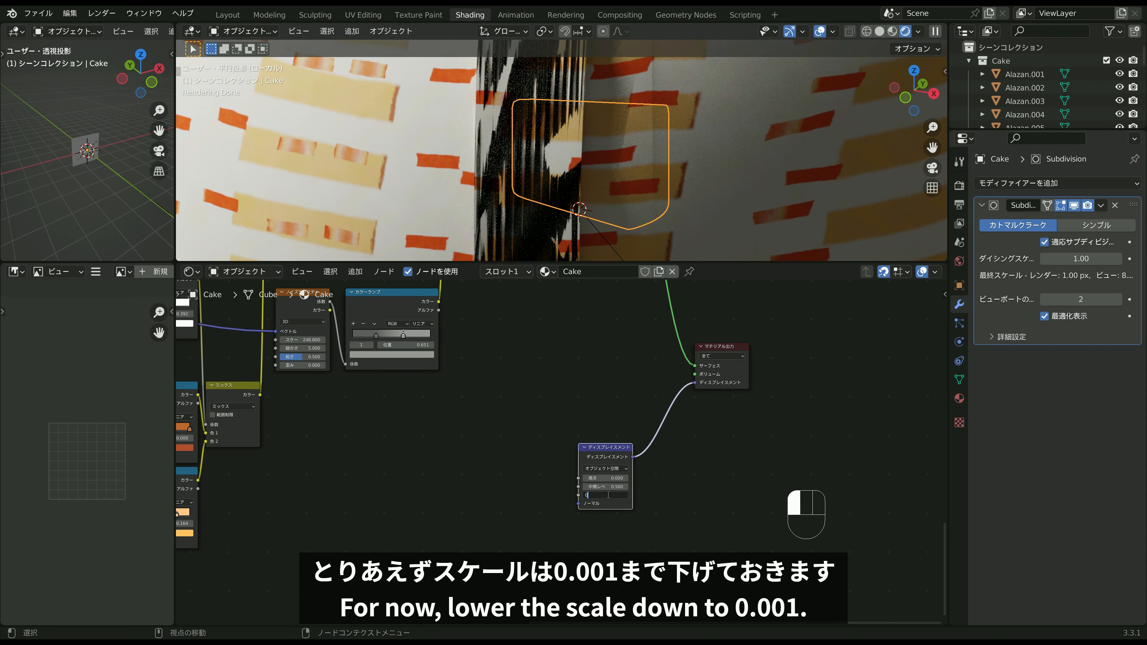
{"action": "type", "text": ".001"}
{"action": "key", "text": "Return"}
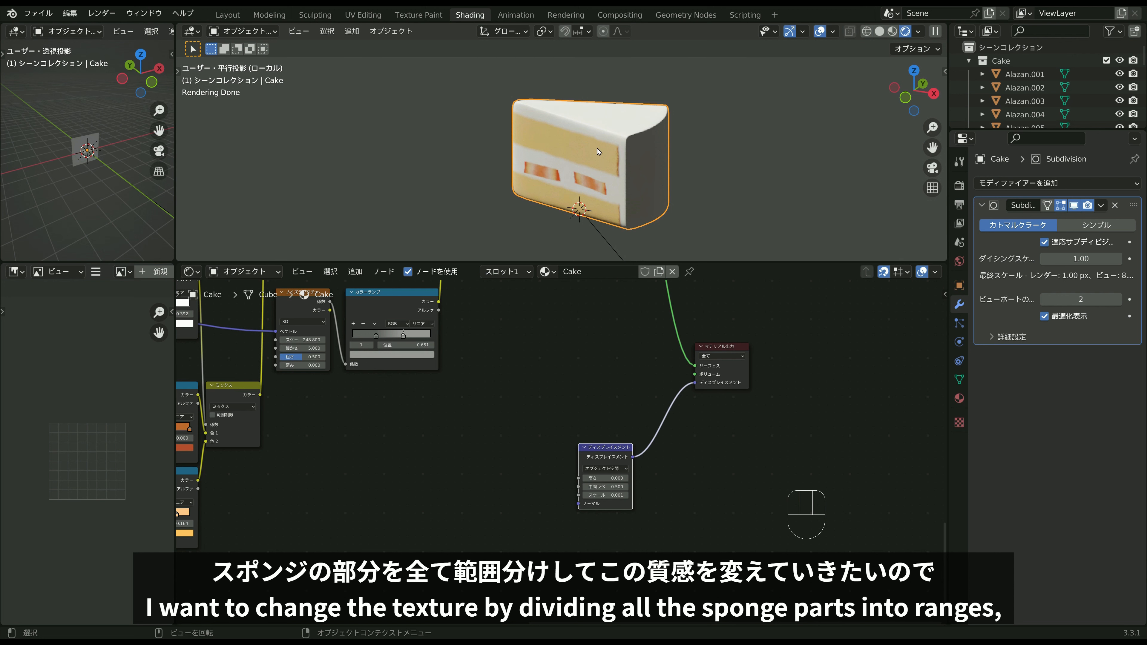
Duplicate the Mix node fed by the Screen node with its input links kept, and place the copy beside the Displacement node.
{"action": "scroll", "coordinate": [535, 390], "scroll_direction": "down", "scroll_amount": 8}
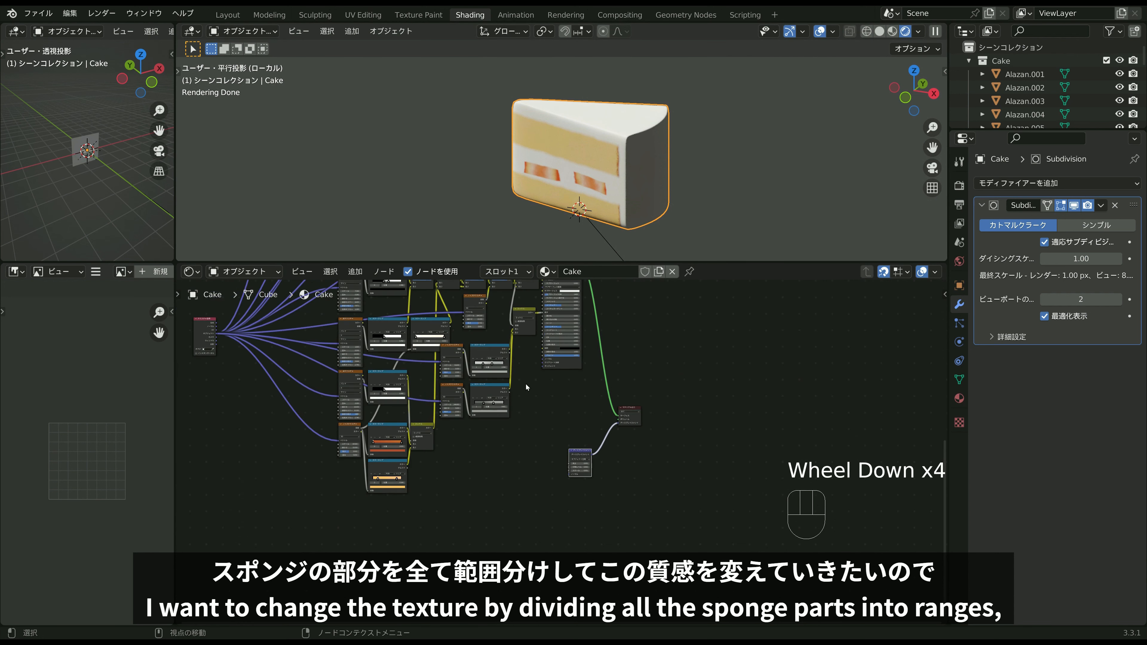
{"action": "middle_click_drag", "start_coordinate": [557, 347], "coordinate": [545, 357]}
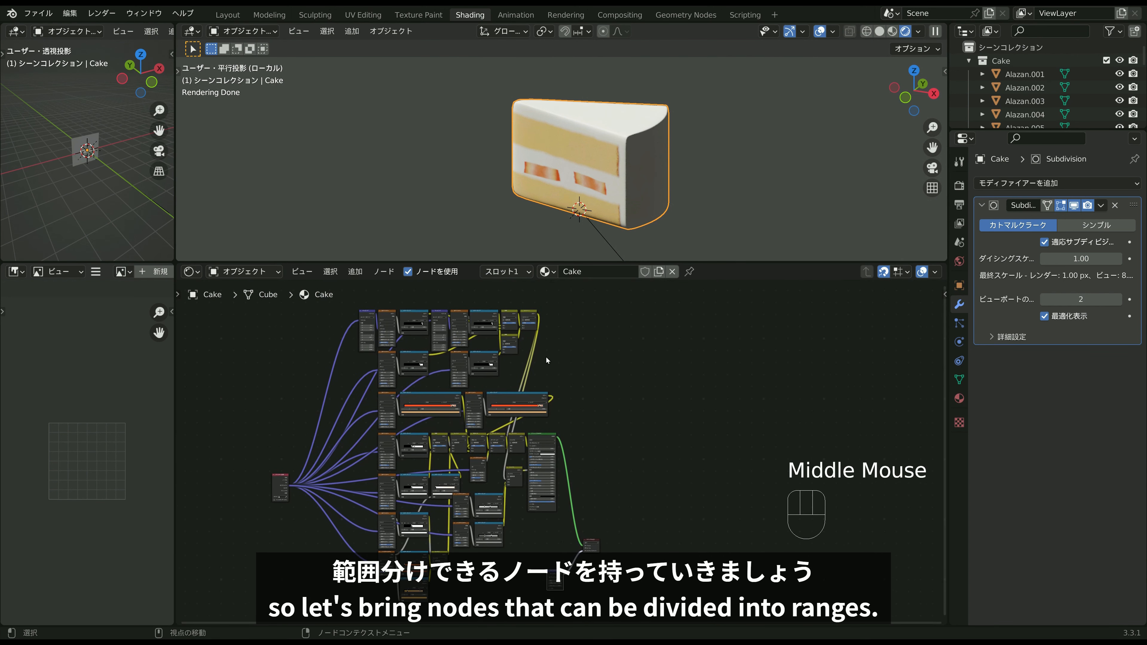
{"action": "scroll", "coordinate": [549, 336], "scroll_direction": "up", "scroll_amount": 2}
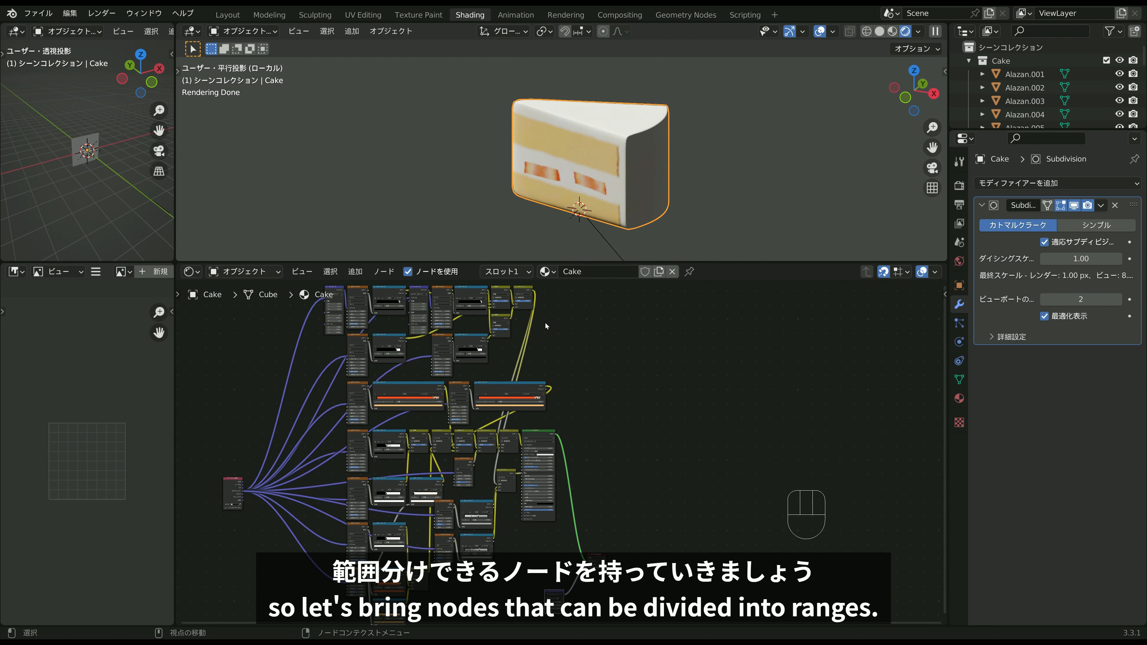
{"action": "left_click", "coordinate": [523, 292]}
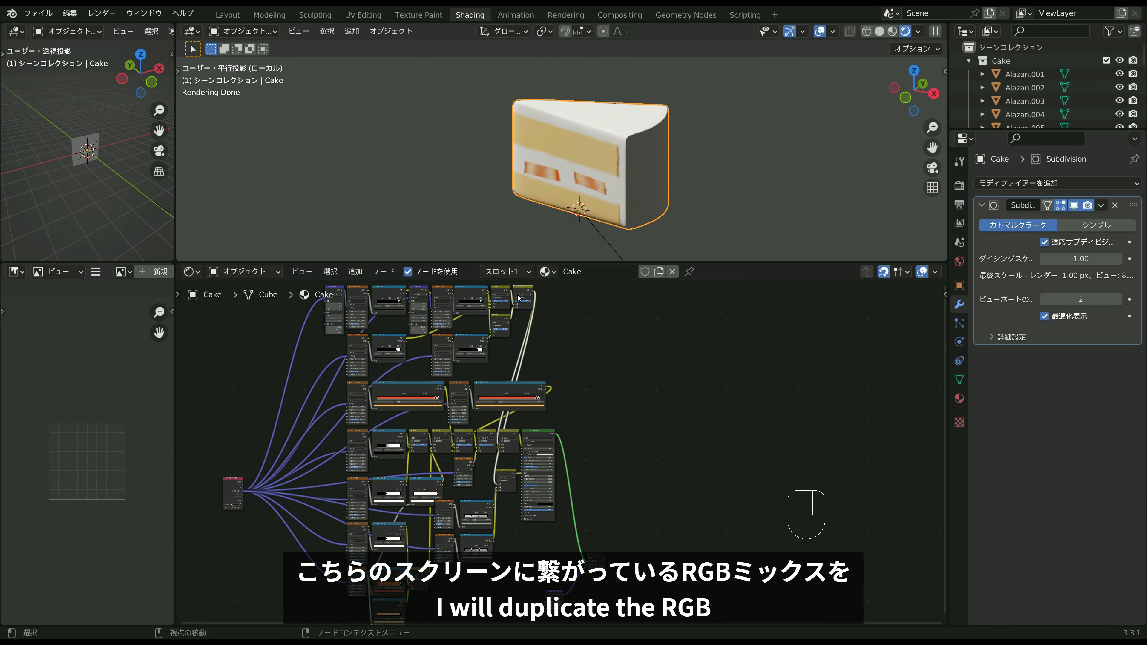
{"action": "left_click", "coordinate": [506, 438]}
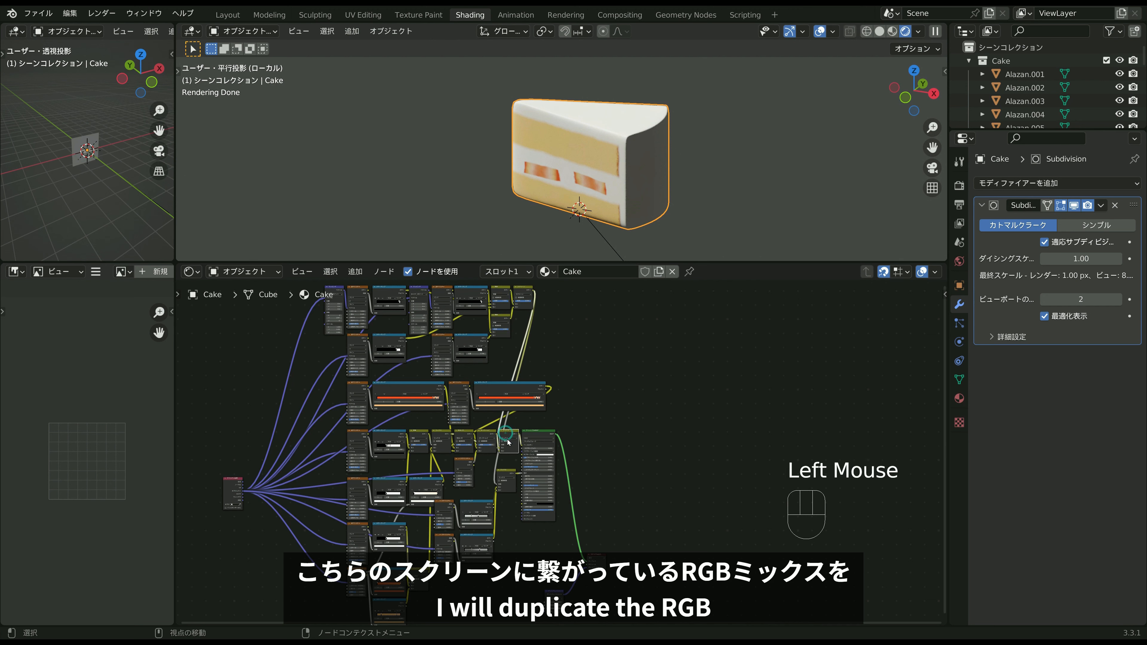
{"action": "middle_click_drag", "start_coordinate": [507, 442], "coordinate": [510, 379]}
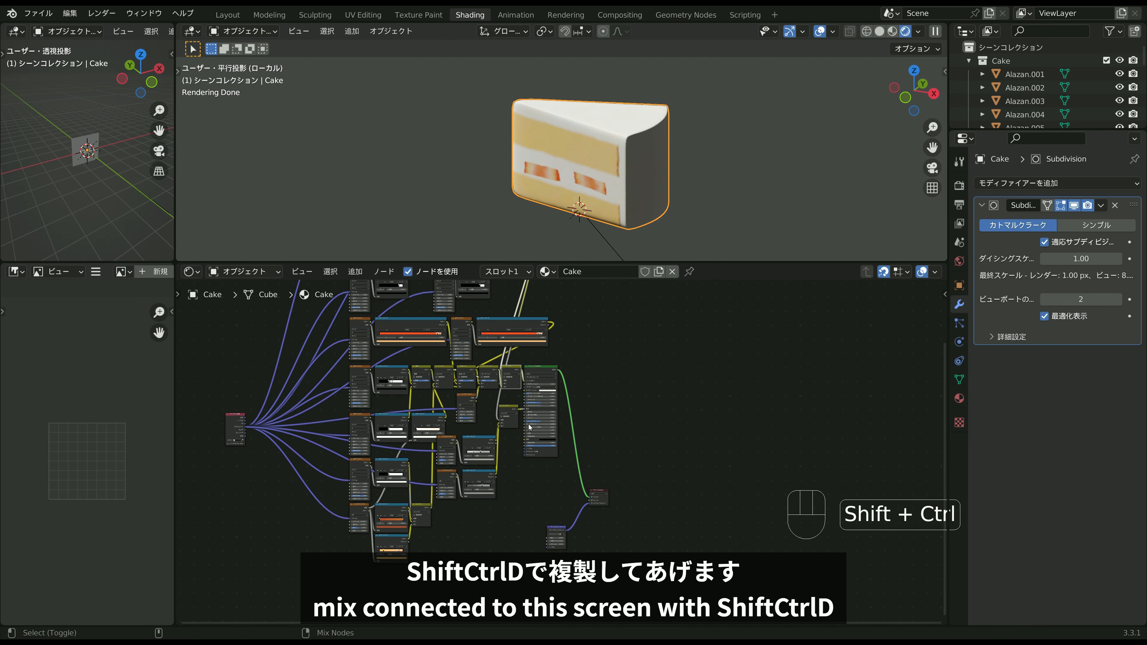
{"action": "key", "text": "ctrl+shift+d"}
{"action": "left_click", "coordinate": [528, 511]}
Cut the links into both colour inputs of the duplicated Mix node, keeping its factor link.
{"action": "scroll", "coordinate": [529, 510], "scroll_direction": "up", "scroll_amount": 2}
{"action": "middle_click_drag", "start_coordinate": [528, 510], "coordinate": [582, 431]}
{"action": "scroll", "coordinate": [582, 432], "scroll_direction": "up", "scroll_amount": 2}
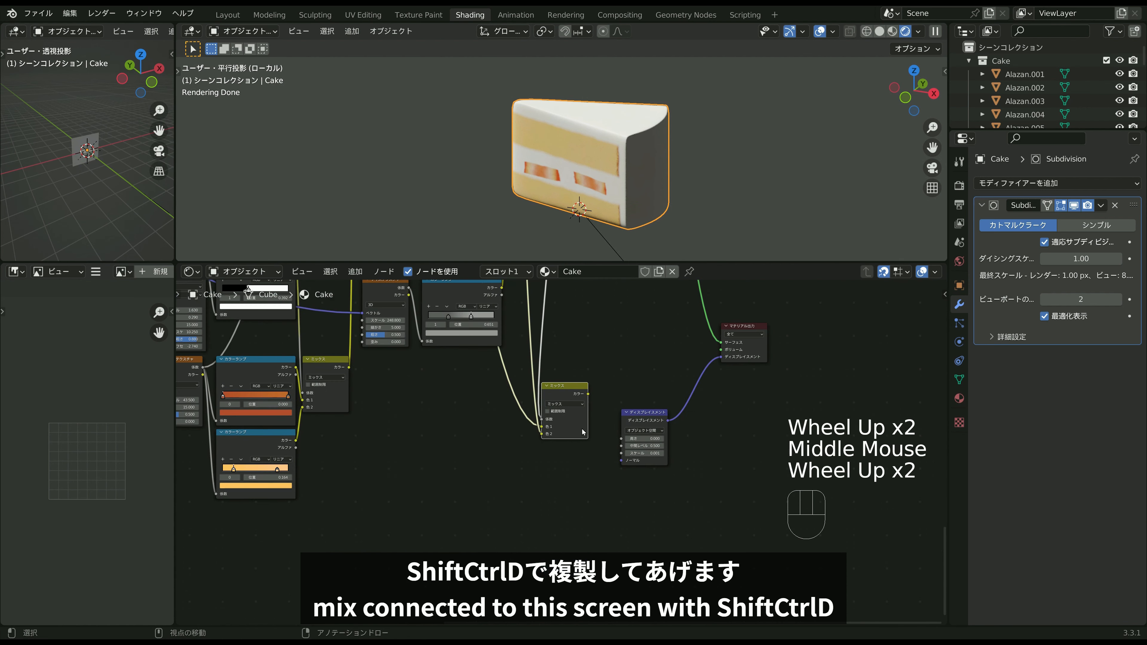
{"action": "left_click_drag", "start_coordinate": [542, 426], "coordinate": [481, 426]}
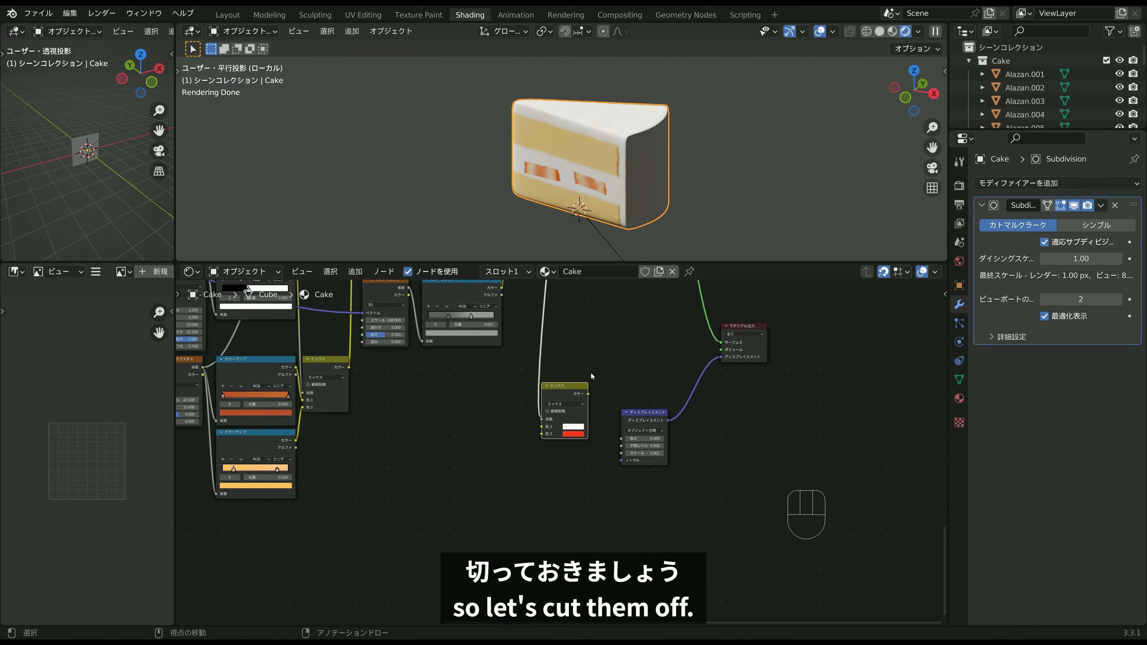
Preview the Multiply node that separates the sponge from the cream on the cake.
{"action": "scroll", "coordinate": [578, 289], "scroll_direction": "down", "scroll_amount": 3}
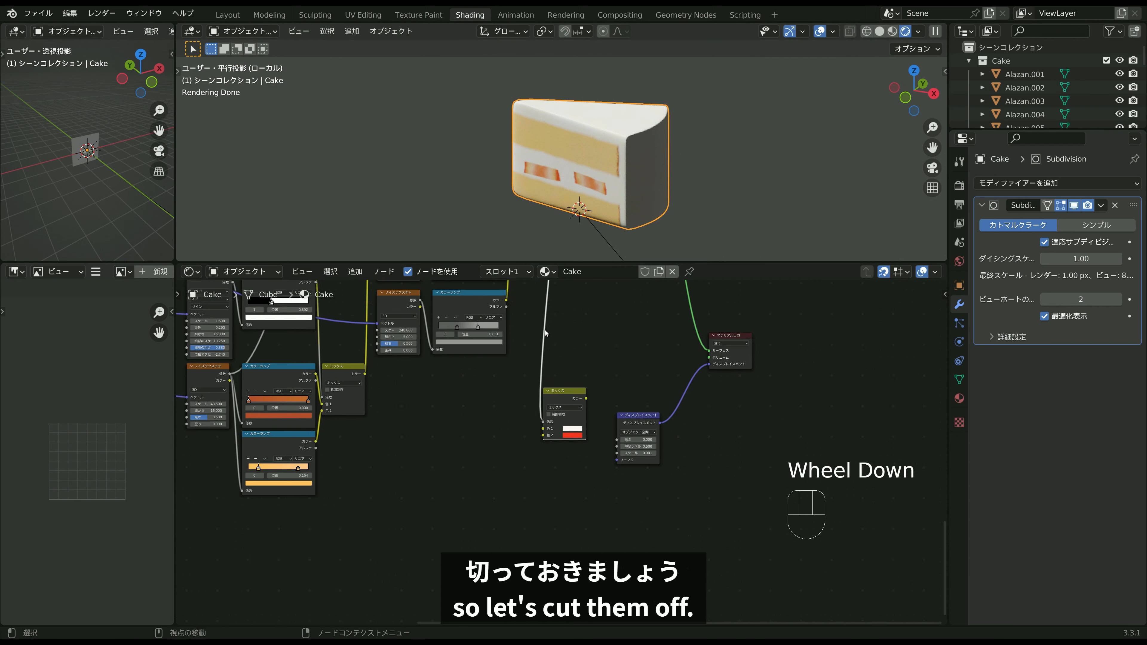
{"action": "middle_click_drag", "start_coordinate": [578, 289], "coordinate": [582, 257]}
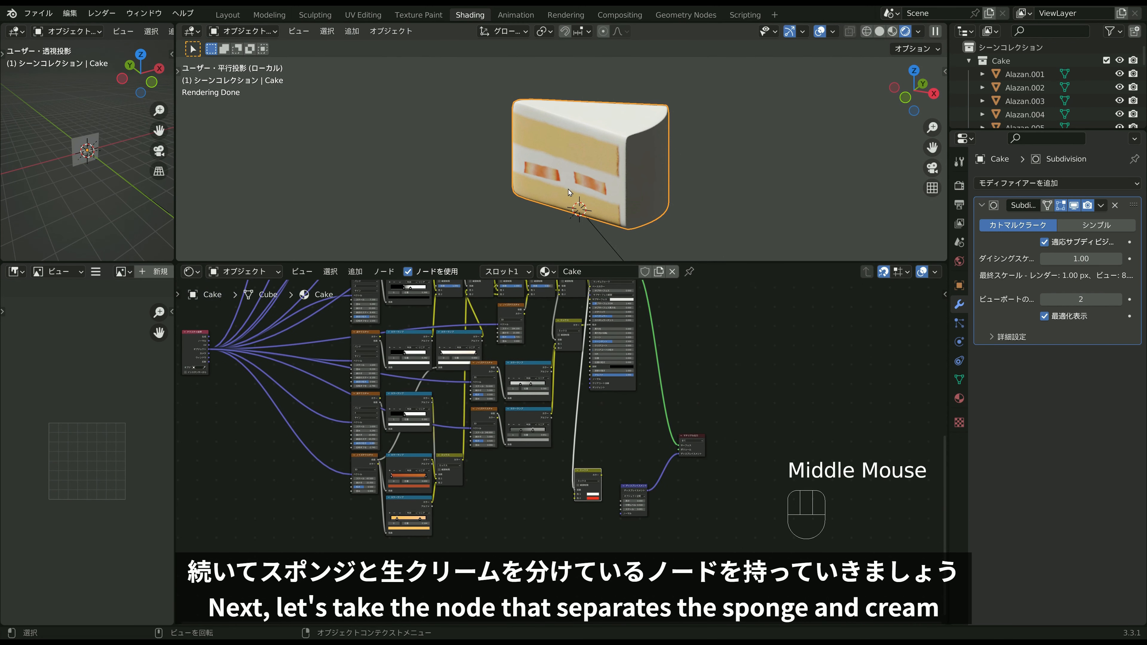
{"action": "middle_click_drag", "start_coordinate": [489, 319], "coordinate": [514, 449]}
{"action": "scroll", "coordinate": [515, 444], "scroll_direction": "up", "scroll_amount": 1}
{"action": "scroll", "coordinate": [514, 444], "scroll_direction": "up", "scroll_amount": 1}
{"action": "scroll", "coordinate": [516, 447], "scroll_direction": "up", "scroll_amount": 1}
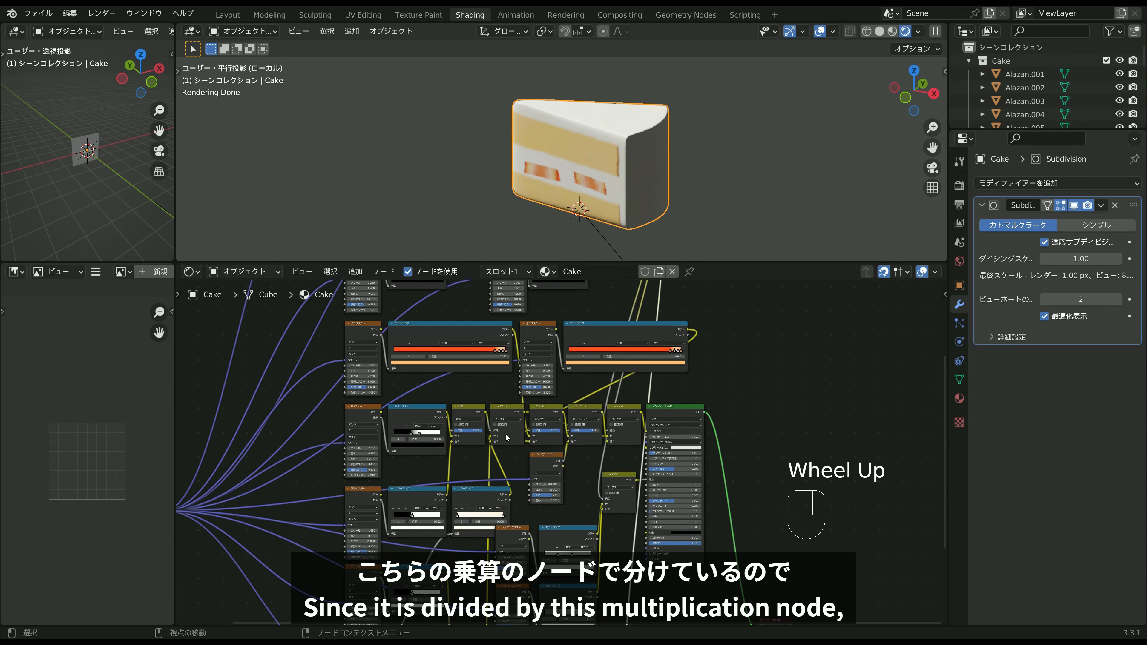
{"action": "left_click", "coordinate": [472, 413], "text": "ctrl+shift"}
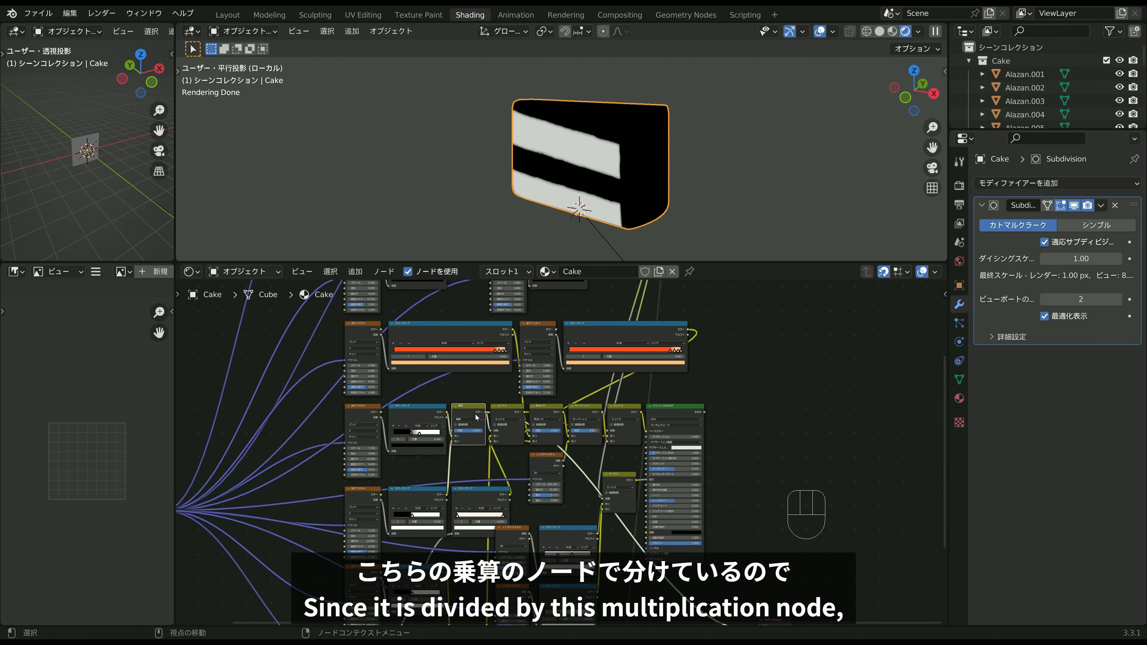
Duplicate the Mix node fed by the Multiply node with its input links kept, placing the copy before the other duplicated Mix node.
{"action": "scroll", "coordinate": [475, 417], "scroll_direction": "up", "scroll_amount": 2}
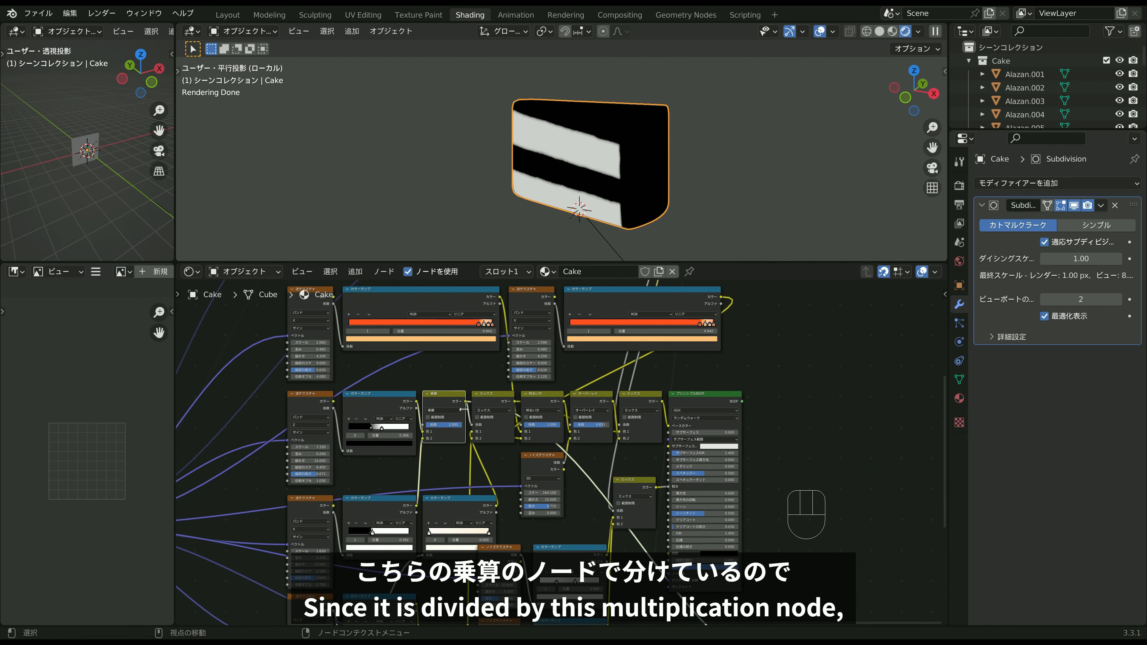
{"action": "left_click", "coordinate": [496, 396]}
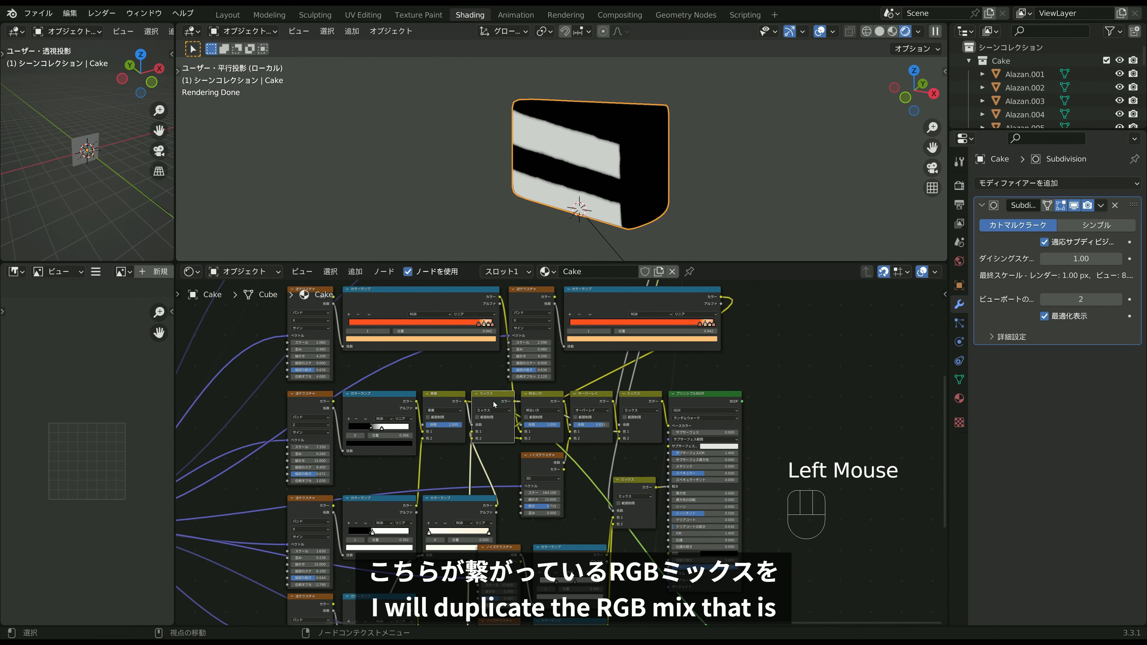
{"action": "scroll", "coordinate": [497, 404], "scroll_direction": "down", "scroll_amount": 4}
{"action": "middle_click_drag", "start_coordinate": [606, 490], "coordinate": [586, 396]}
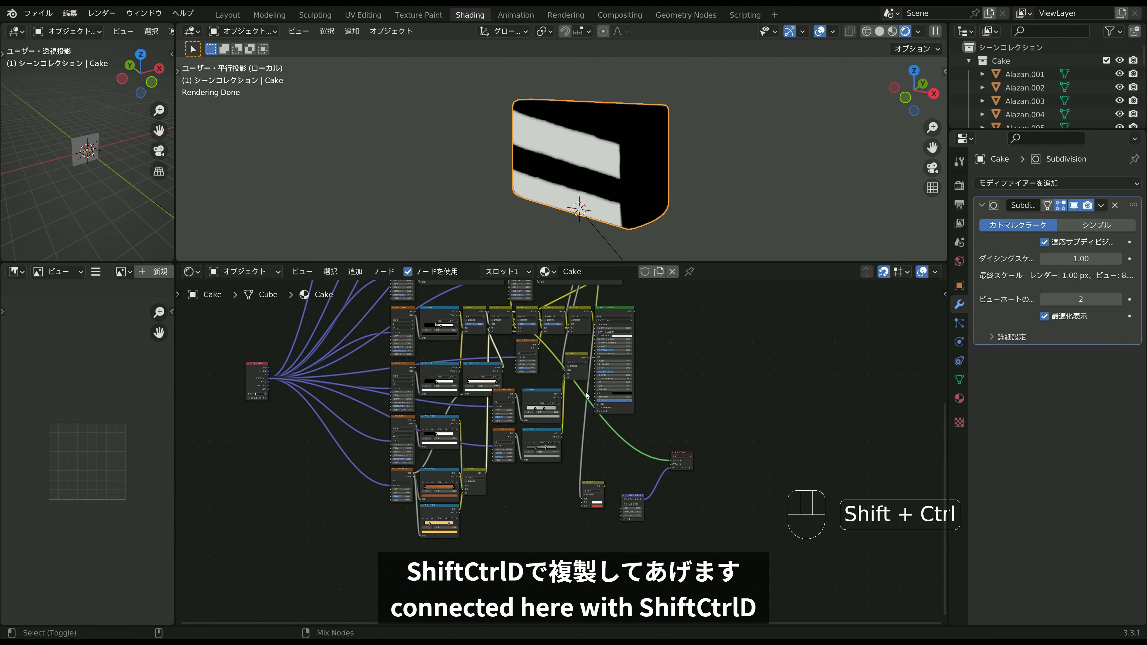
{"action": "key", "text": "ctrl+shift+d"}
{"action": "left_click", "coordinate": [564, 482]}
Cut both colour input links of the new sponge-and-cream Mix copy, leaving only its factor connected.
{"action": "scroll", "coordinate": [562, 485], "scroll_direction": "up", "scroll_amount": 3}
{"action": "middle_click_drag", "start_coordinate": [562, 485], "coordinate": [565, 477]}
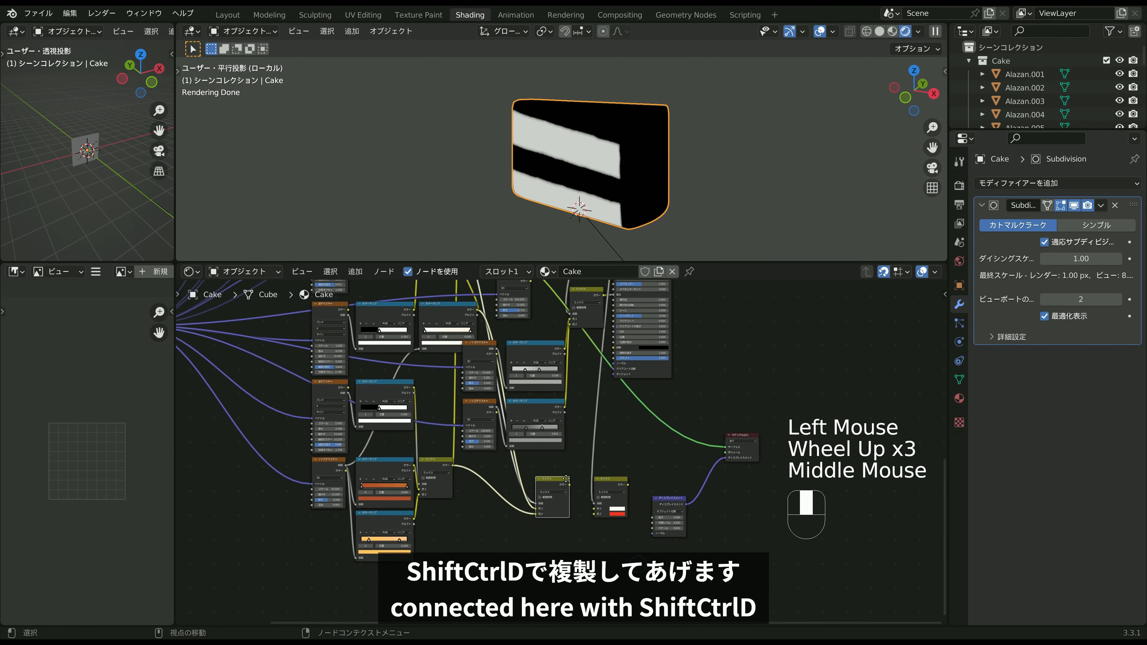
{"action": "scroll", "coordinate": [555, 479], "scroll_direction": "up", "scroll_amount": 2}
{"action": "left_click_drag", "start_coordinate": [524, 464], "coordinate": [471, 452]}
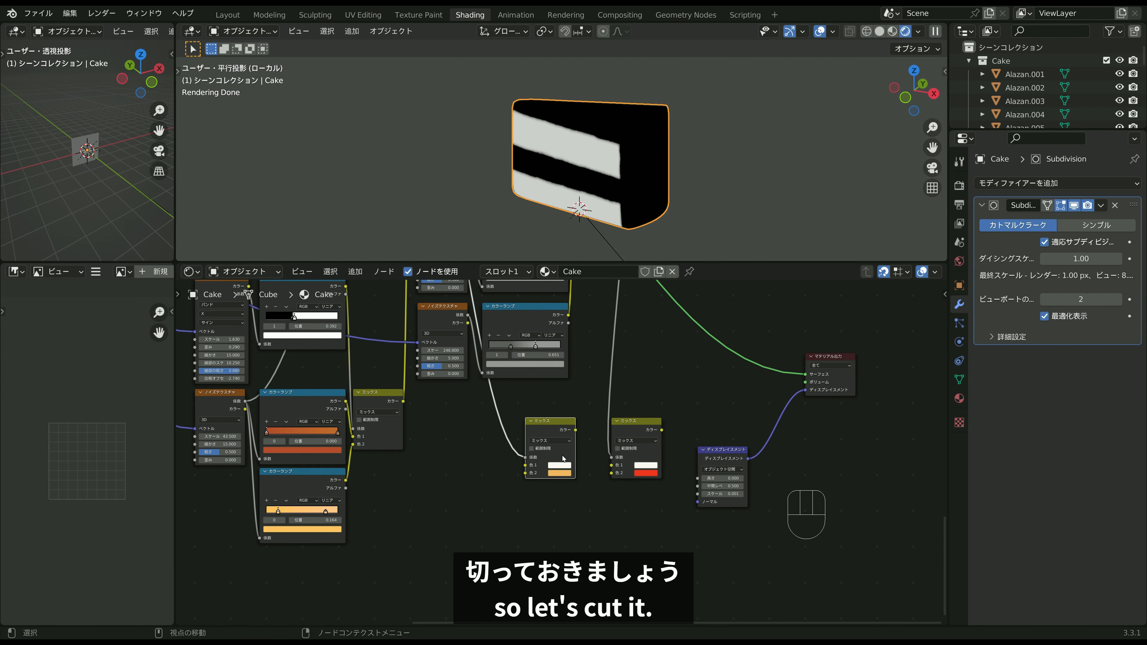
Preview the two Mix copies one after the other on the cake, and return the preview to the Principled BSDF.
{"action": "mouse_move", "coordinate": [642, 376]}
{"action": "middle_mouse_down"}
{"action": "mouse_move", "coordinate": [589, 488]}
{"action": "mouse_move", "coordinate": [599, 391]}
{"action": "middle_mouse_up"}
{"action": "left_click", "coordinate": [631, 373], "text": "ctrl+shift"}
{"action": "left_click", "coordinate": [519, 454], "text": "ctrl+shift"}
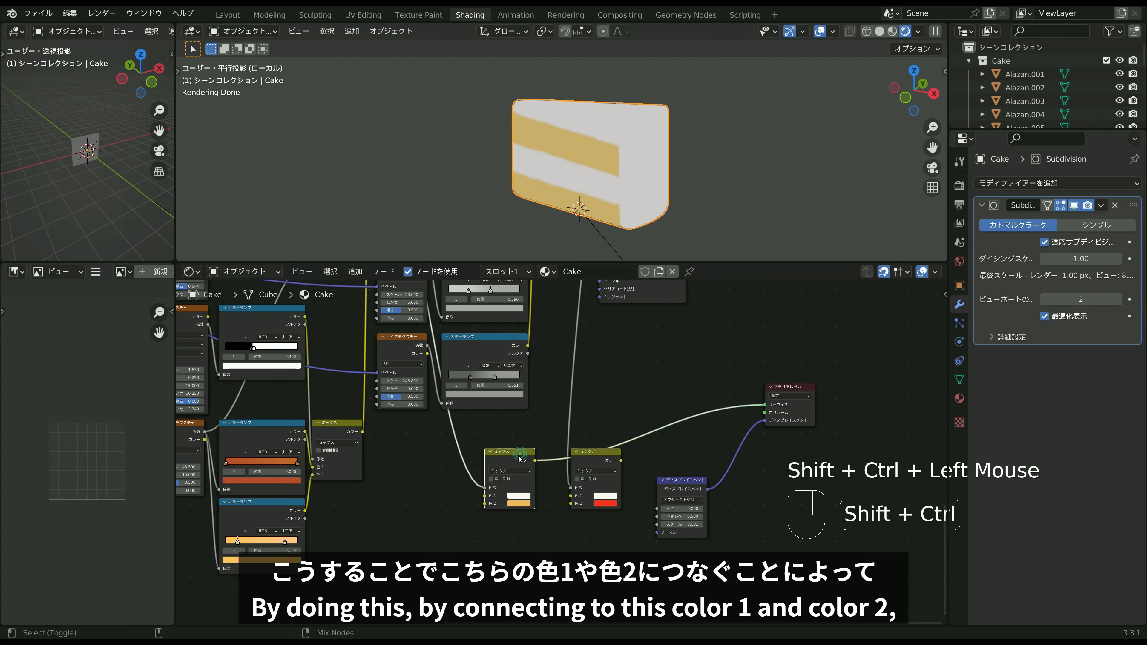
{"action": "left_click", "coordinate": [581, 463], "text": "ctrl+shift"}
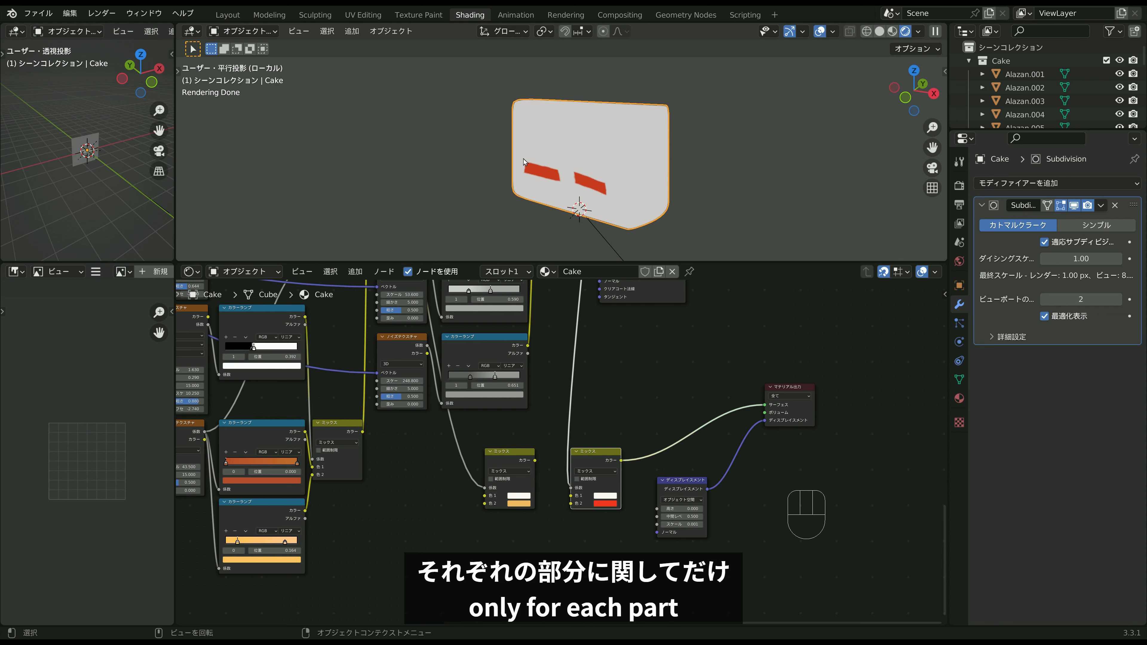
{"action": "left_click", "coordinate": [642, 296], "text": "ctrl+shift"}
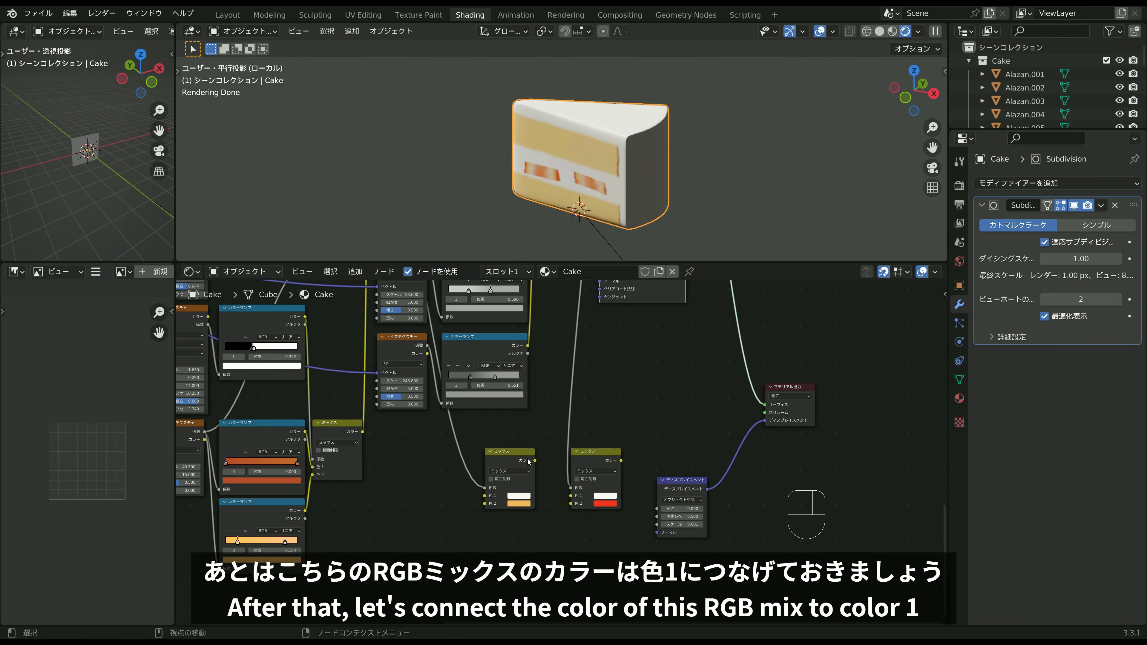
Link the sponge-and-cream Mix copy into Color 1 of the filling Mix copy, and that node's colour into the Displacement height.
{"action": "left_click_drag", "start_coordinate": [534, 461], "coordinate": [537, 431]}
{"action": "left_click_drag", "start_coordinate": [546, 486], "coordinate": [571, 495]}
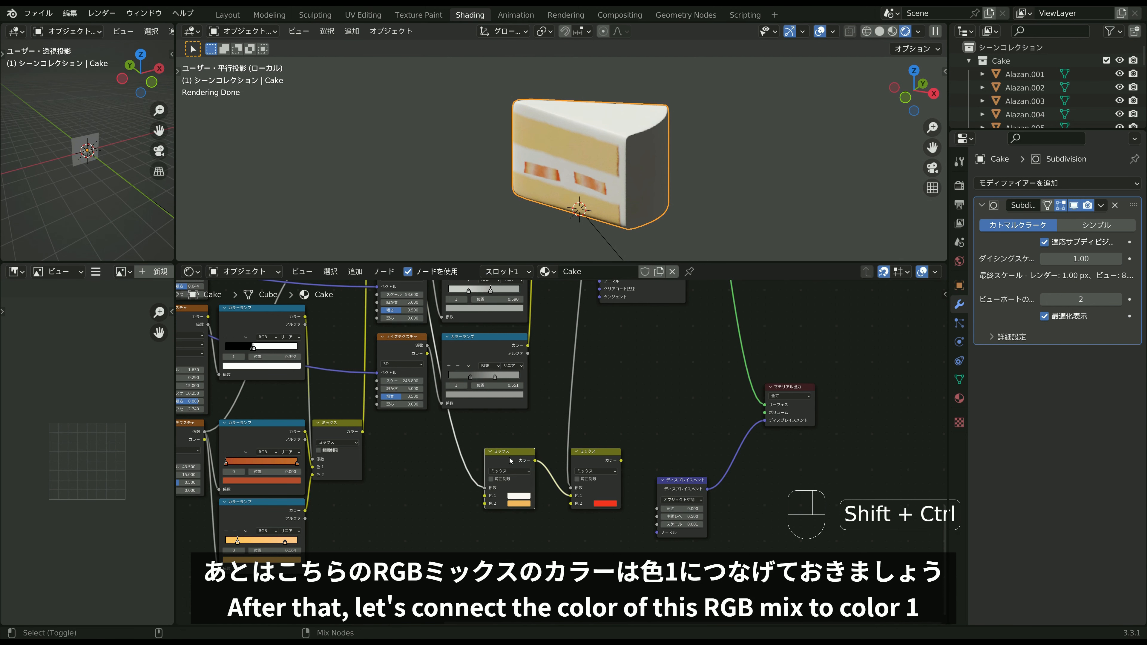
{"action": "left_click", "coordinate": [594, 452]}
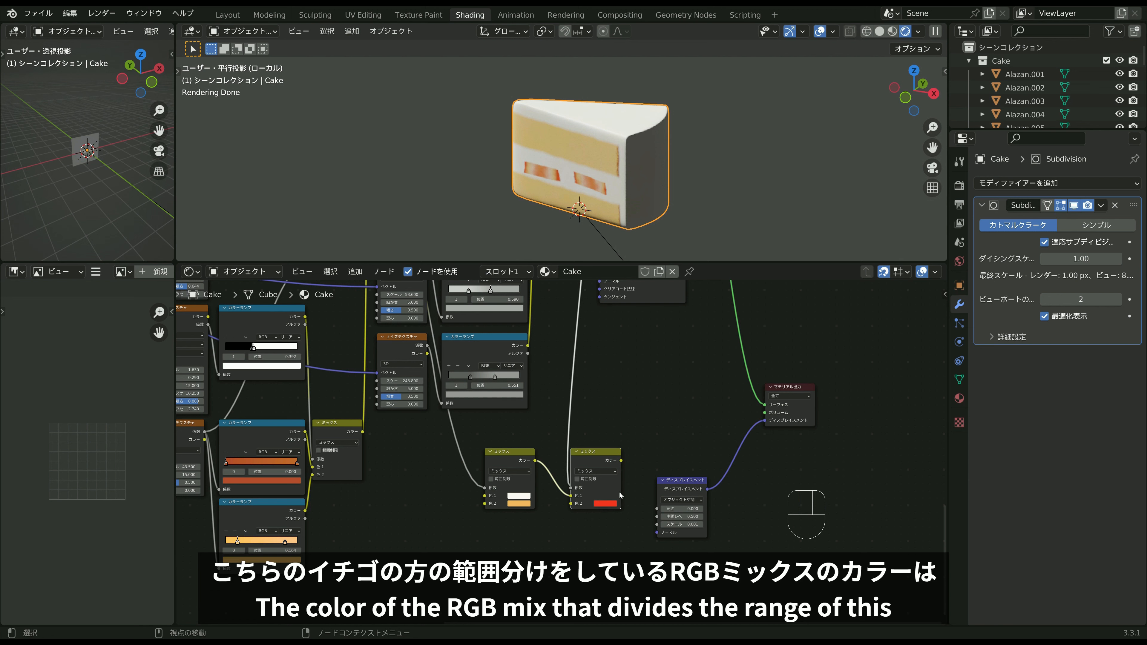
{"action": "left_click_drag", "start_coordinate": [621, 460], "coordinate": [647, 460]}
{"action": "scroll", "coordinate": [617, 447], "scroll_direction": "up", "scroll_amount": 3}
{"action": "middle_click_drag", "start_coordinate": [644, 108], "coordinate": [560, 154]}
{"action": "scroll", "coordinate": [517, 161], "scroll_direction": "up", "scroll_amount": 2}
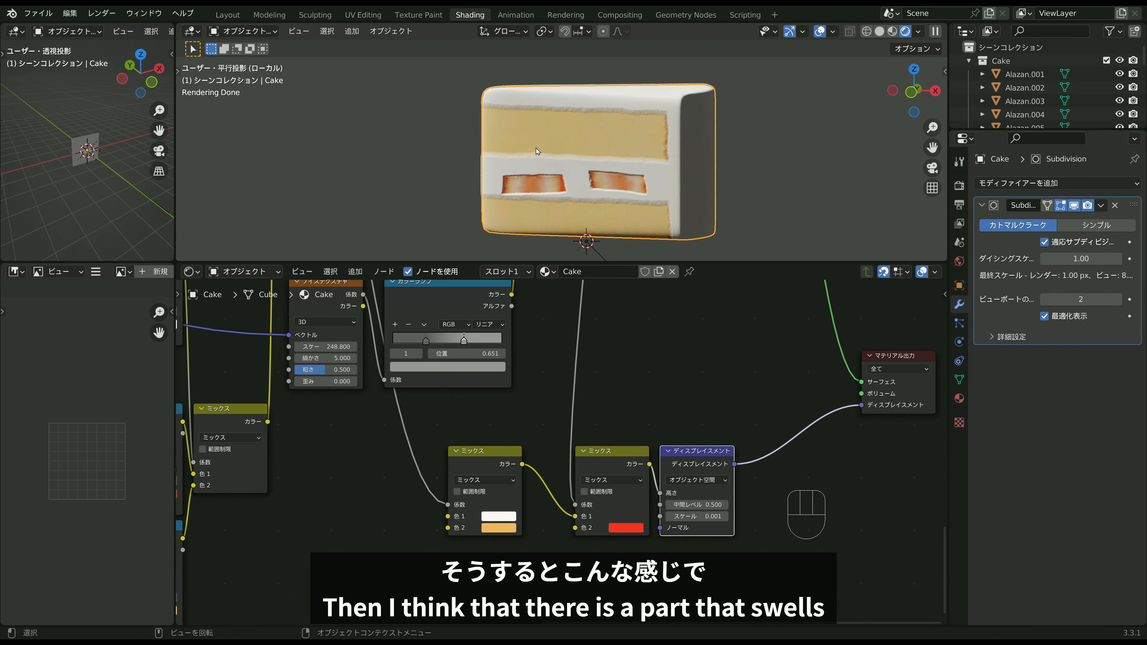
{"action": "middle_click_drag", "start_coordinate": [700, 159], "coordinate": [660, 203]}
{"action": "scroll", "coordinate": [660, 205], "scroll_direction": "down", "scroll_amount": 1}
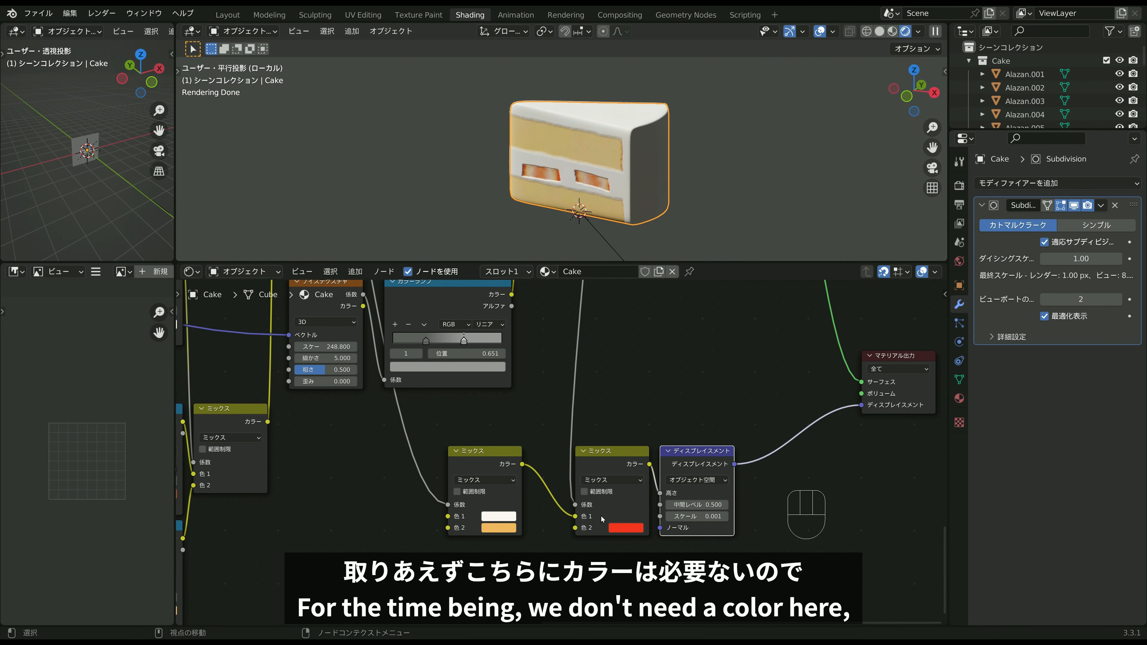
Turn the remaining colour swatches of both Mix copies neutral white by setting hue and saturation to 0.
{"action": "left_click", "coordinate": [625, 531]}
{"action": "left_click_drag", "start_coordinate": [671, 491], "coordinate": [614, 481]}
{"action": "left_click", "coordinate": [543, 545]}
{"action": "left_click", "coordinate": [499, 516]}
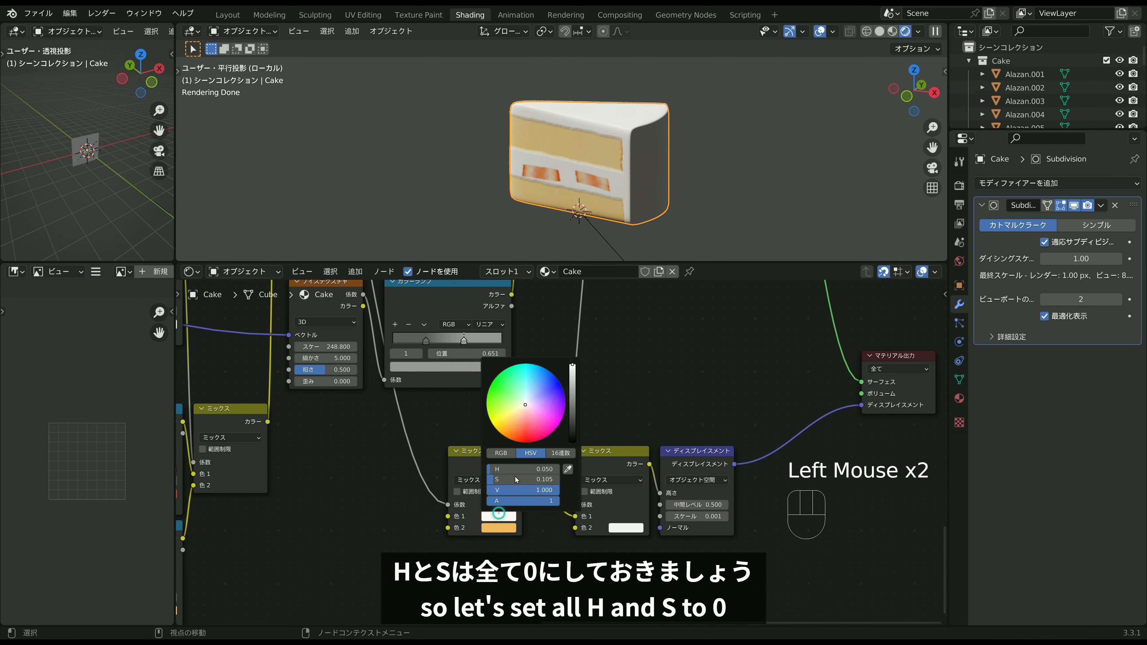
{"action": "left_click_drag", "start_coordinate": [500, 471], "coordinate": [487, 491]}
{"action": "left_click", "coordinate": [492, 529]}
{"action": "left_click", "coordinate": [524, 556]}
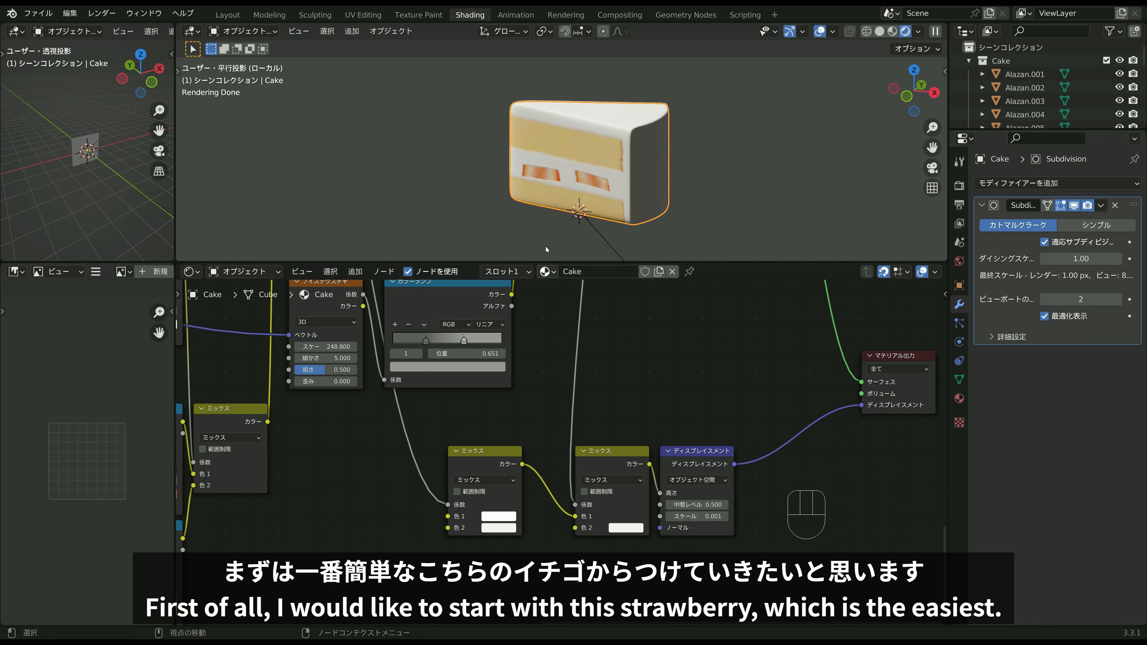
Duplicate a linked Noise Texture and Color Ramp pair below the Mix copies, and connect the ramp's colour to the filling Mix copy's Color 2.
{"action": "scroll", "coordinate": [470, 126], "scroll_direction": "up", "scroll_amount": 5}
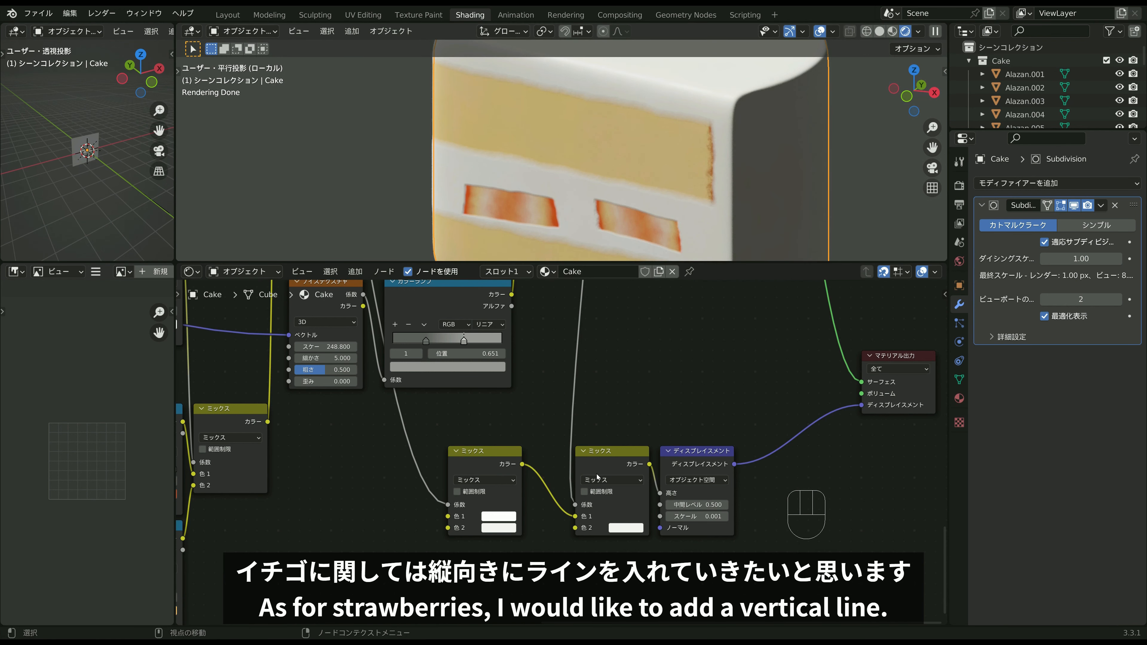
{"action": "scroll", "coordinate": [532, 425], "scroll_direction": "down", "scroll_amount": 3}
{"action": "middle_click_drag", "start_coordinate": [532, 425], "coordinate": [588, 435]}
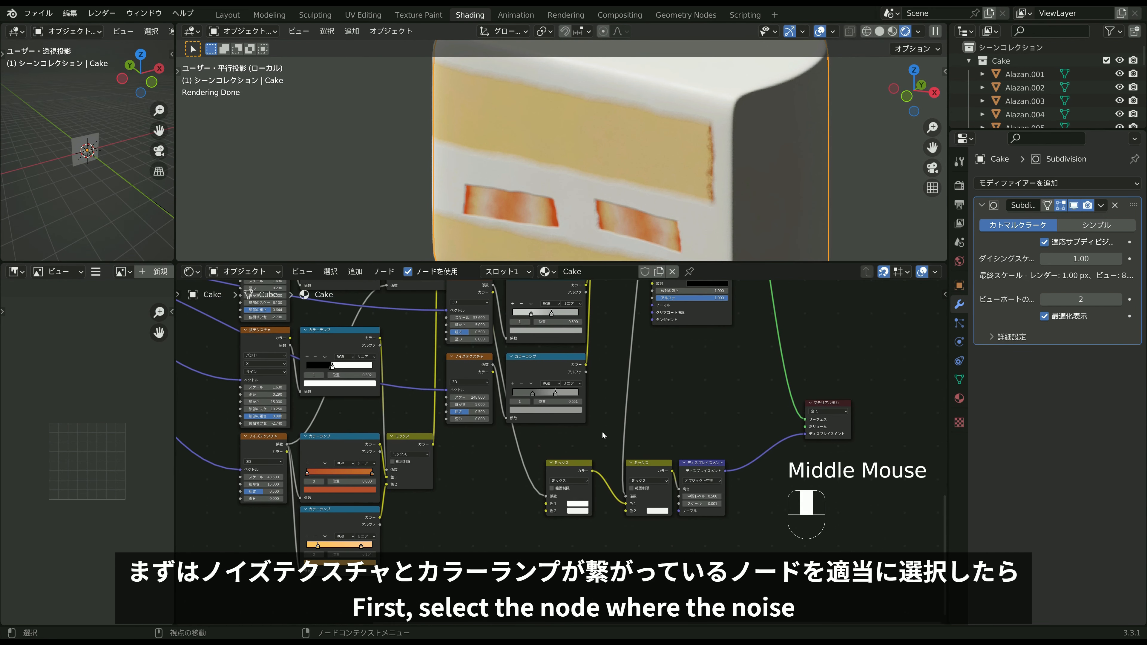
{"action": "left_click", "coordinate": [469, 362]}
{"action": "left_click", "coordinate": [553, 368], "text": "shift"}
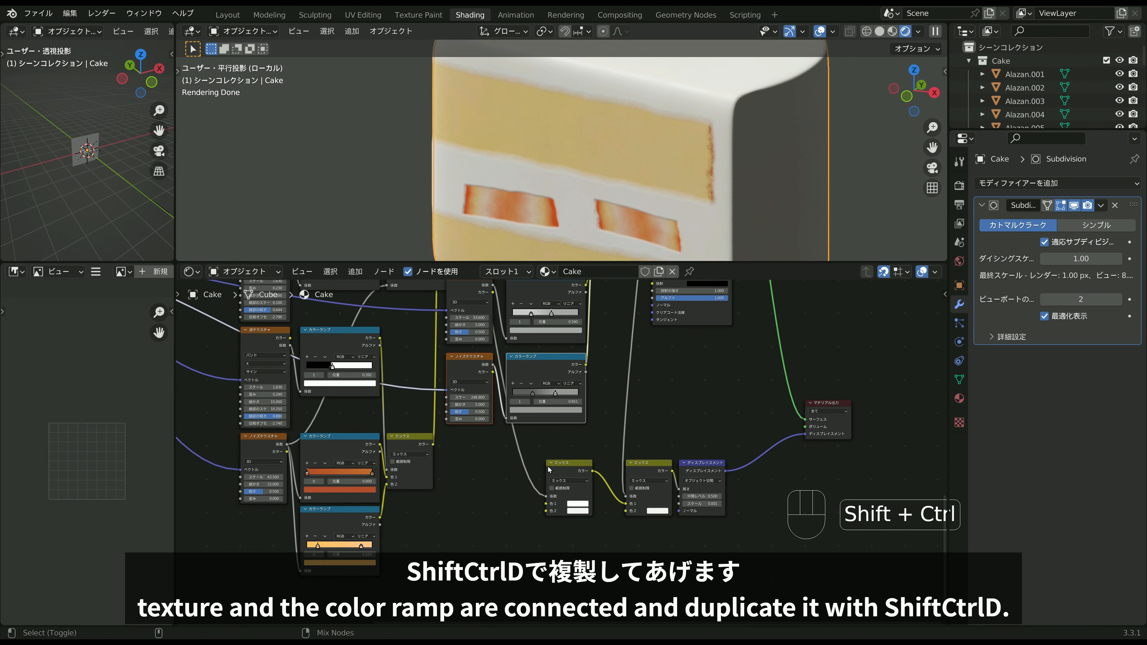
{"action": "key", "text": "shift+ctrl+d"}
{"action": "left_click", "coordinate": [580, 508]}
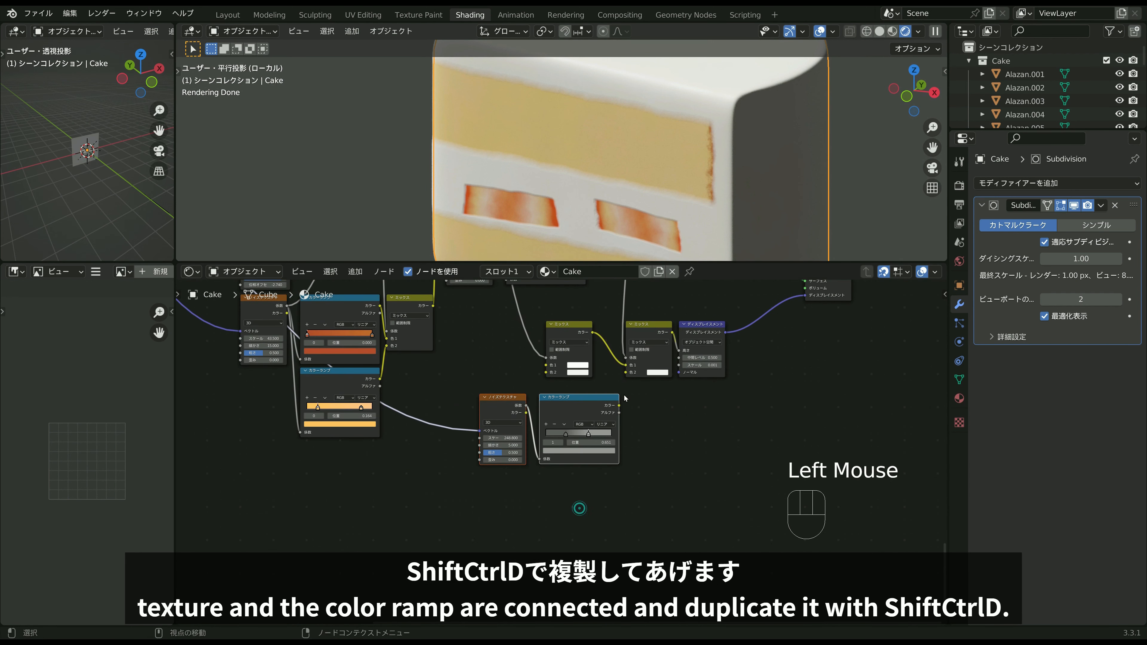
{"action": "left_click_drag", "start_coordinate": [619, 405], "coordinate": [625, 372]}
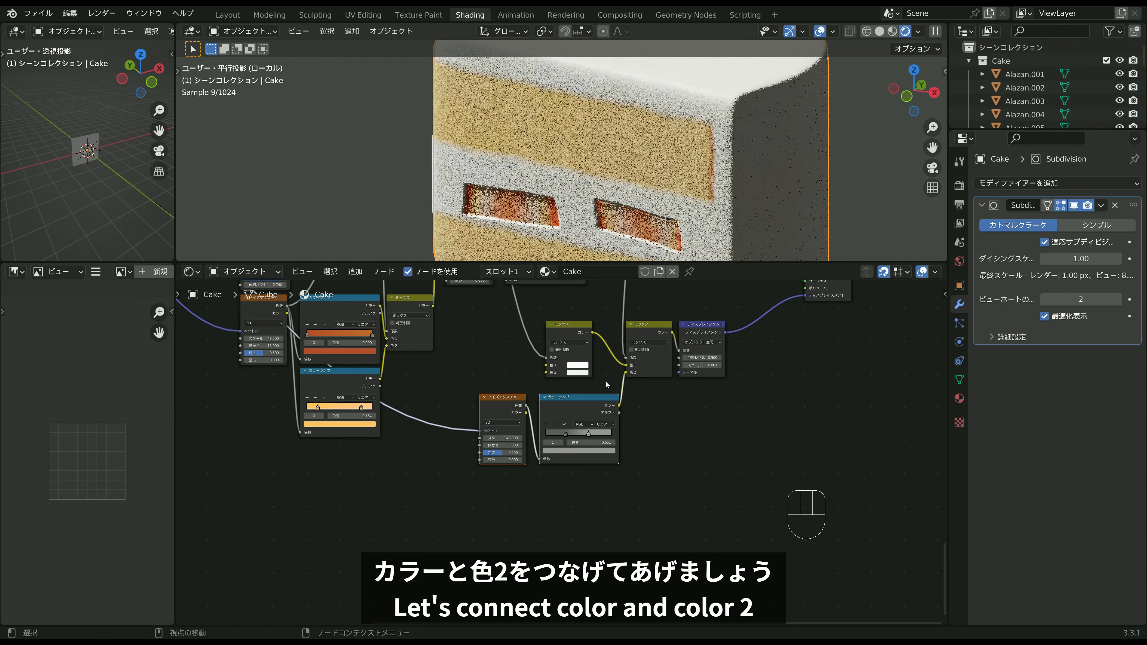
Add a Mapping node on the vector link in front of the duplicated Noise Texture.
{"action": "middle_click_drag", "start_coordinate": [506, 347], "coordinate": [529, 384]}
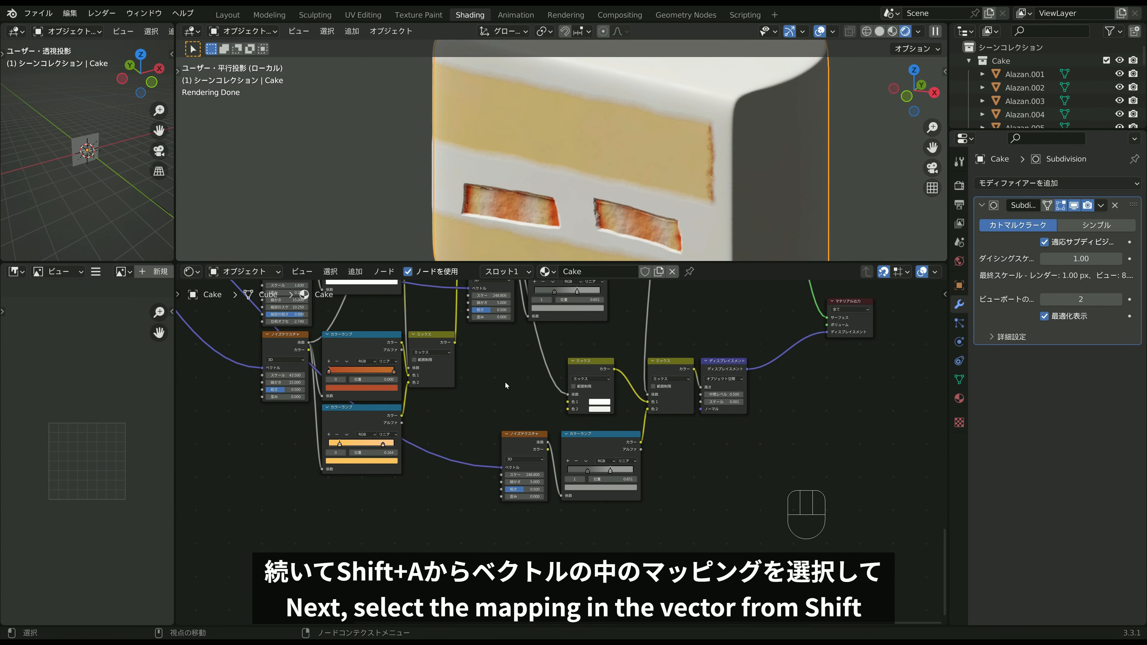
{"action": "key", "text": "shift+a"}
{"action": "mouse_move", "coordinate": [505, 382]}
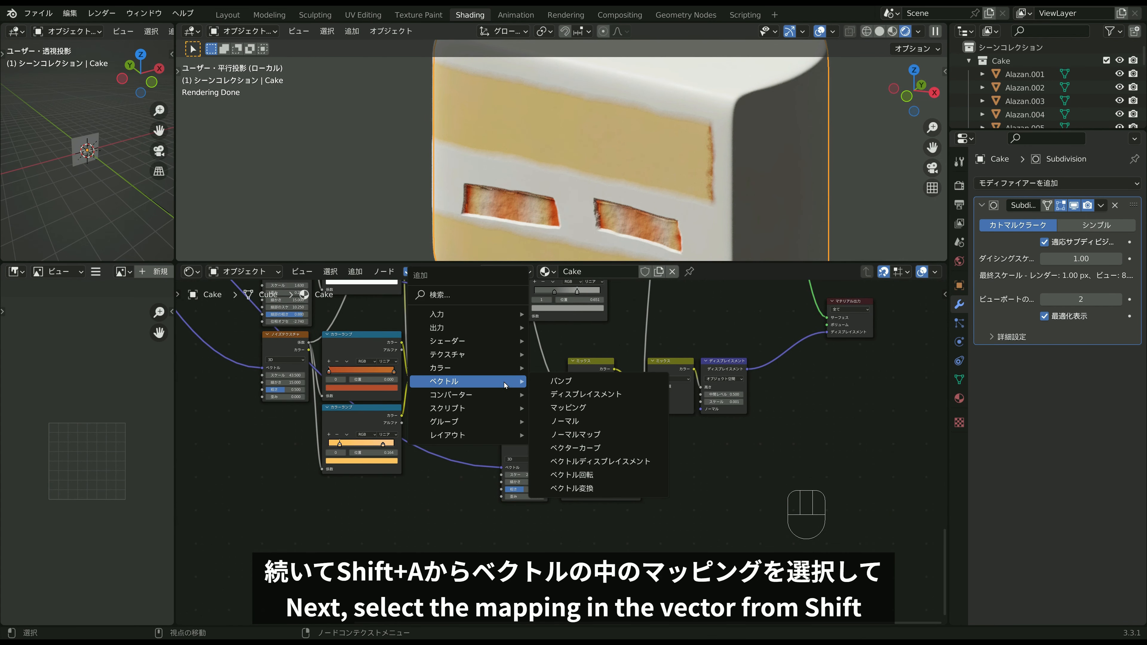
{"action": "left_click", "coordinate": [568, 407]}
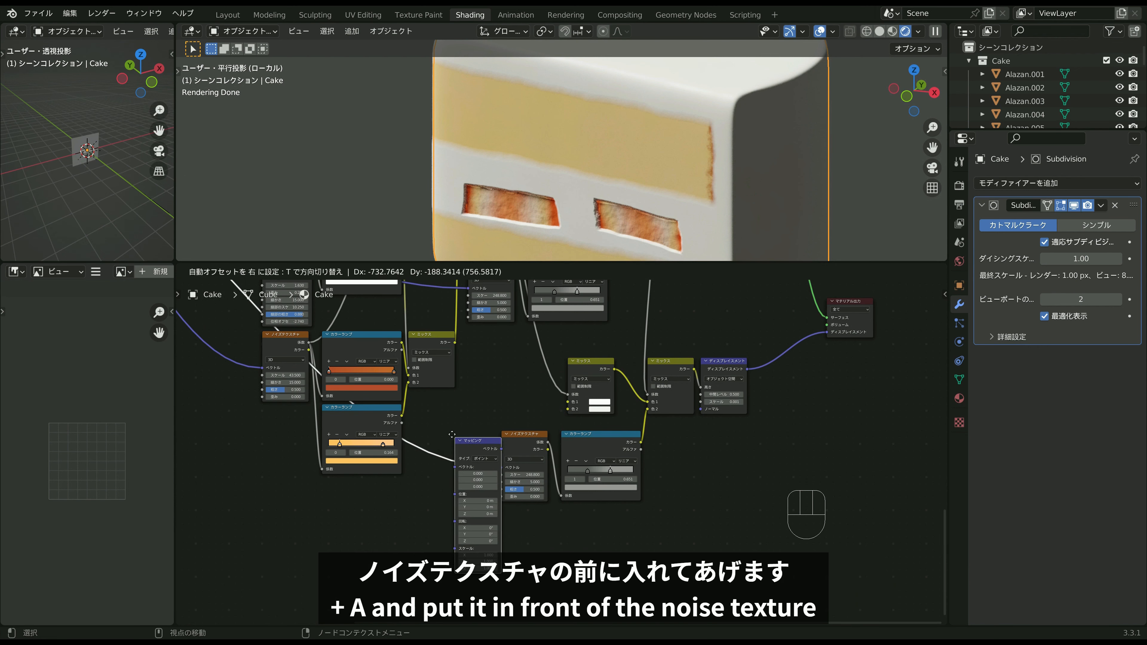
{"action": "scroll", "coordinate": [443, 434], "scroll_direction": "up", "scroll_amount": 2}
{"action": "left_click", "coordinate": [440, 437]}
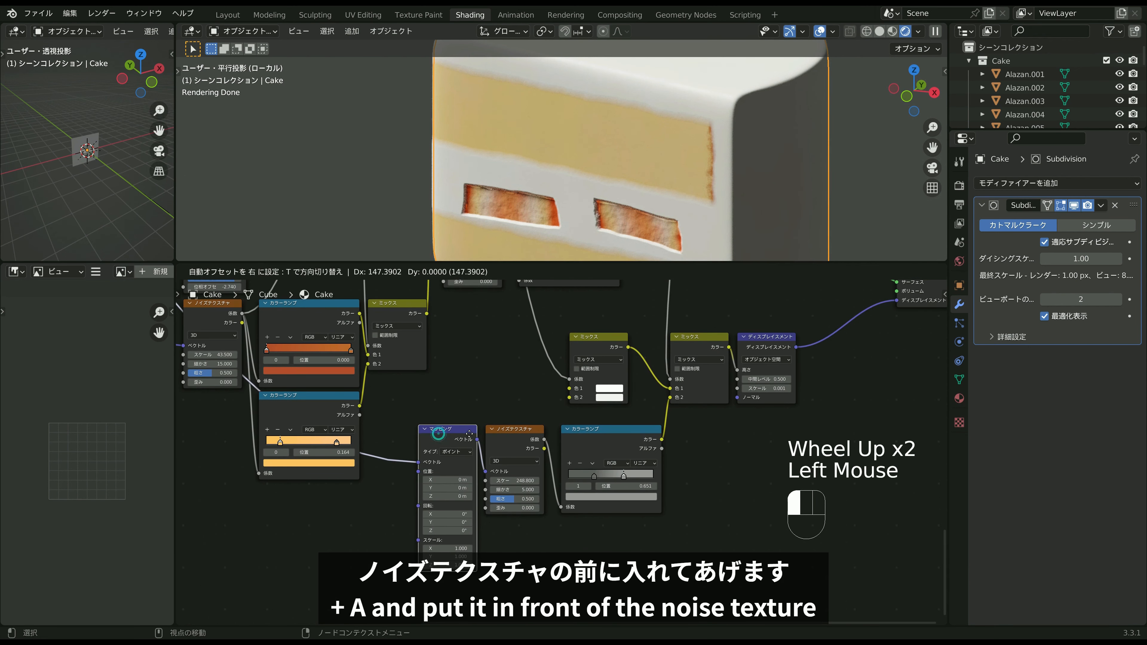
Set the duplicated Noise Texture's scale to 5.
{"action": "scroll", "coordinate": [492, 478], "scroll_direction": "up", "scroll_amount": 4}
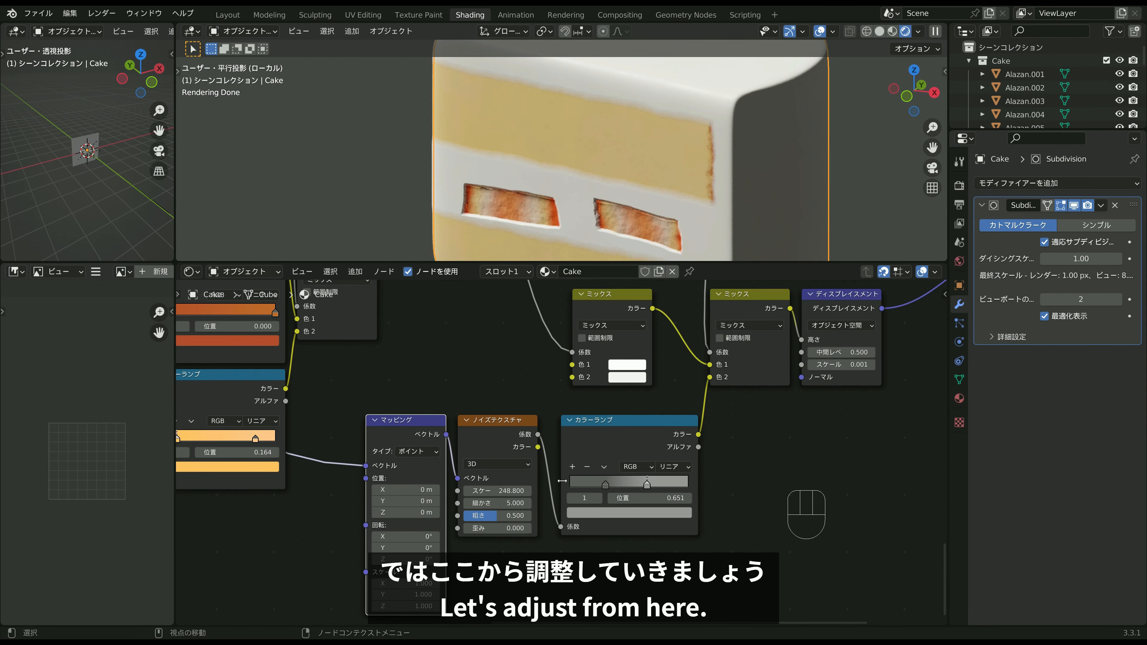
{"action": "middle_click_drag", "start_coordinate": [492, 478], "coordinate": [493, 445]}
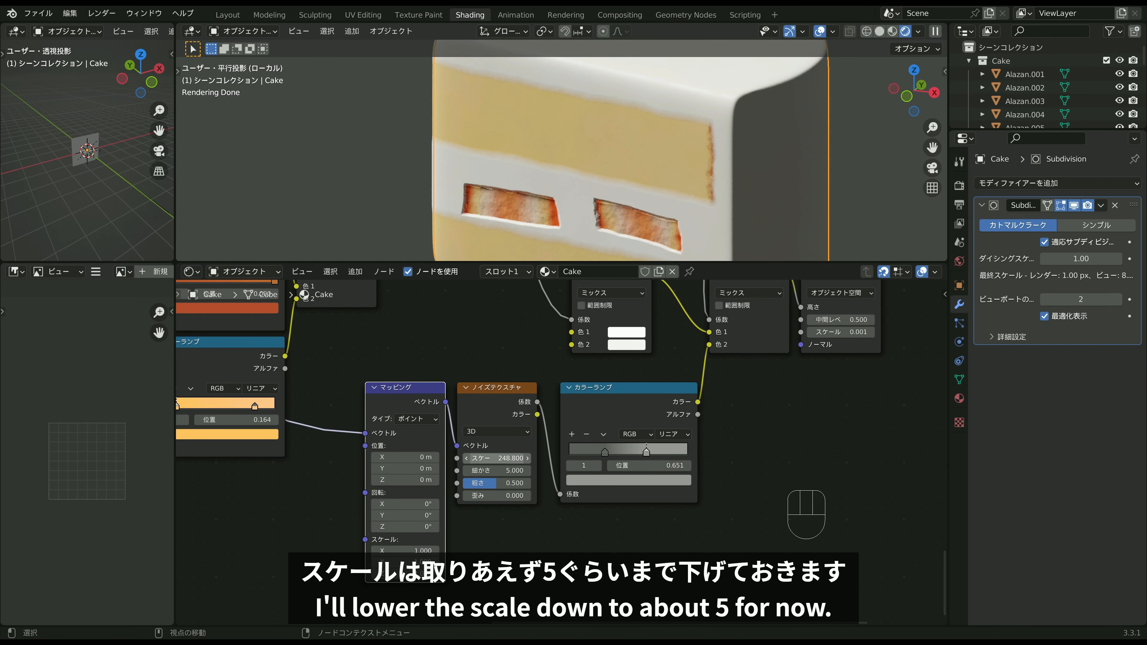
{"action": "left_click", "coordinate": [510, 458]}
{"action": "type", "text": "5"}
{"action": "key", "text": "Return"}
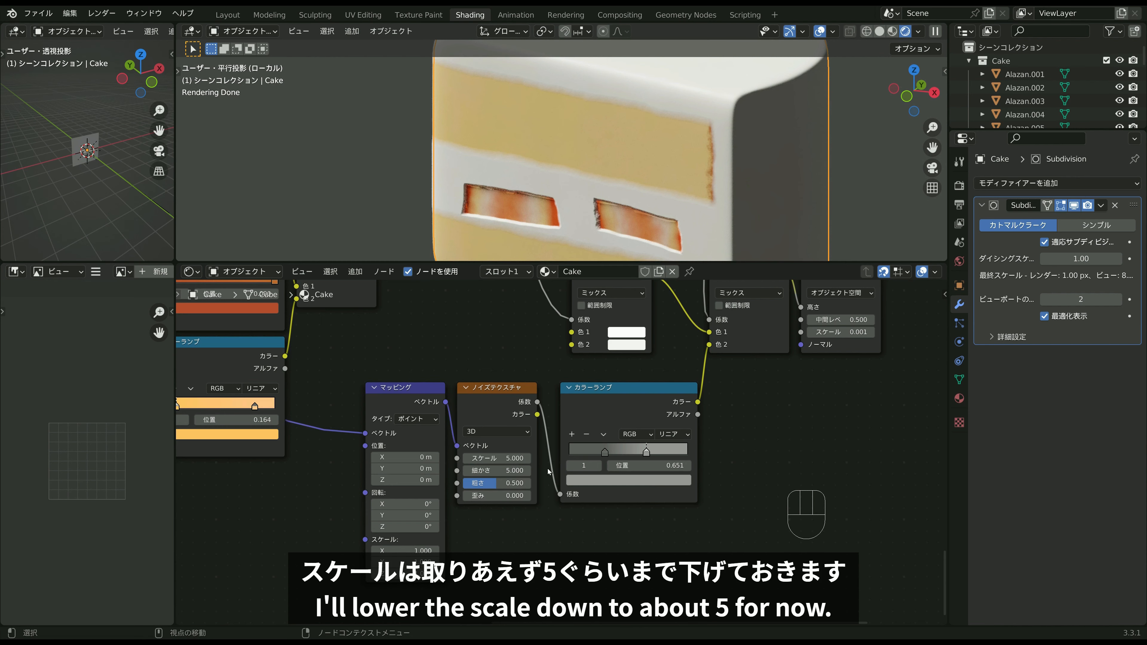
Change the duplicated Color Ramp's two stops to pure black and pure white.
{"action": "left_click", "coordinate": [605, 452]}
{"action": "left_click", "coordinate": [609, 480]}
{"action": "left_click_drag", "start_coordinate": [595, 453], "coordinate": [663, 454]}
{"action": "left_click", "coordinate": [856, 520]}
{"action": "left_click", "coordinate": [647, 453]}
{"action": "left_click", "coordinate": [648, 478]}
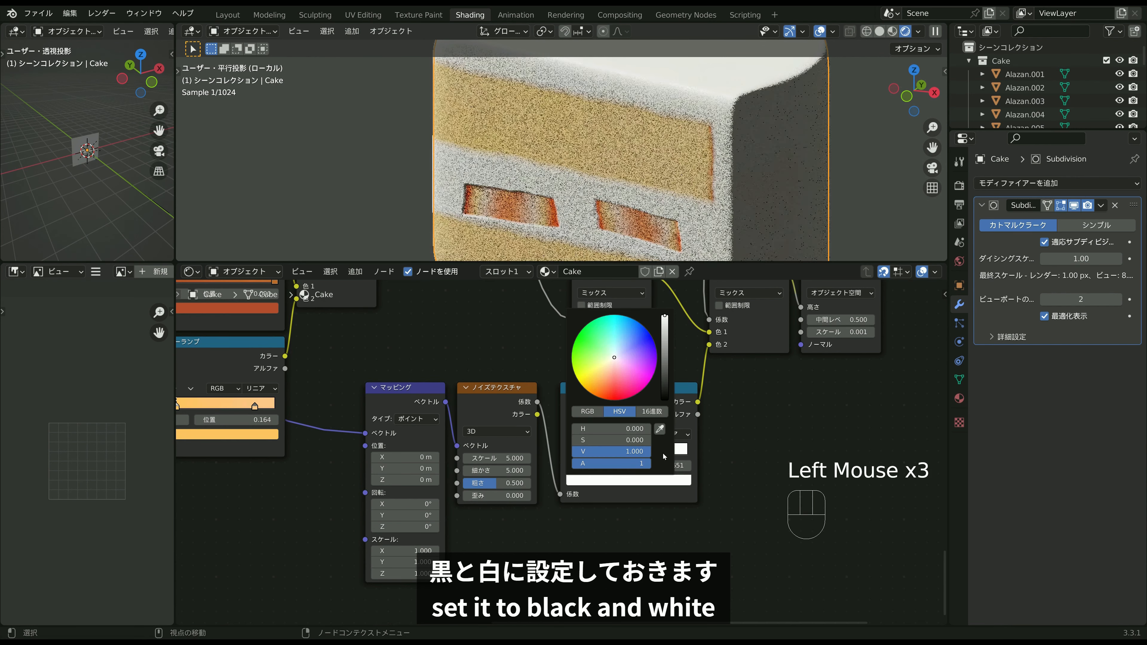
{"action": "left_click", "coordinate": [735, 438]}
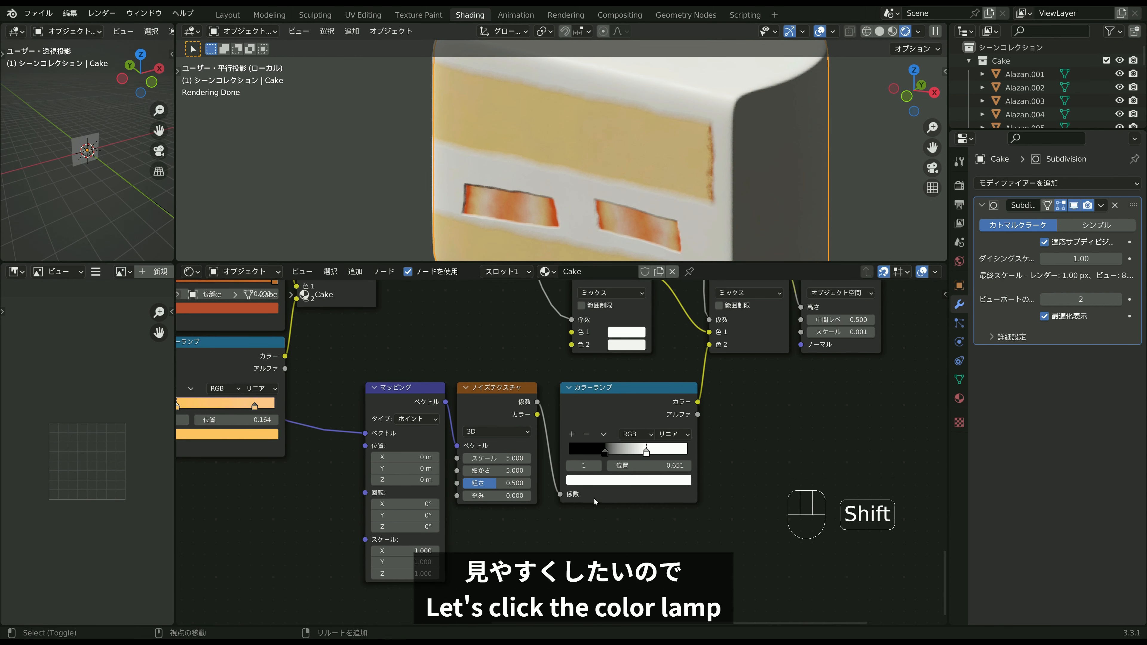
Preview the black-and-white Color Ramp on the cake and raise its Noise Texture's scale to 40.1.
{"action": "left_click", "coordinate": [603, 400], "text": "ctrl+shift"}
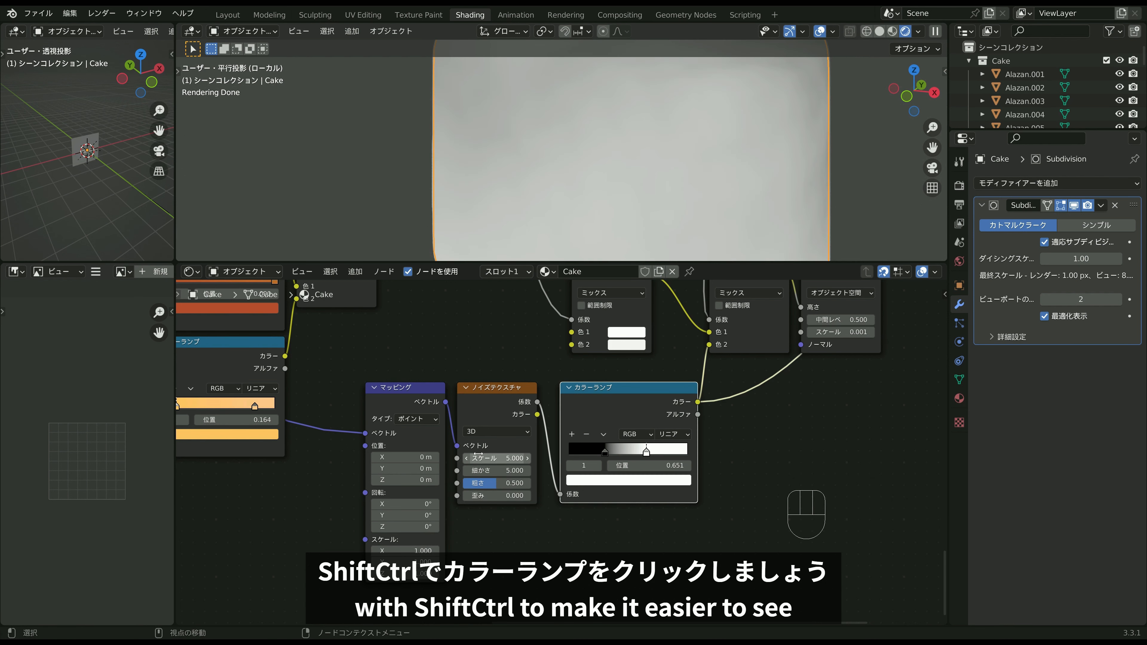
{"action": "left_click_drag", "start_coordinate": [497, 458], "coordinate": [538, 458]}
{"action": "middle_click_drag", "start_coordinate": [439, 553], "coordinate": [449, 509]}
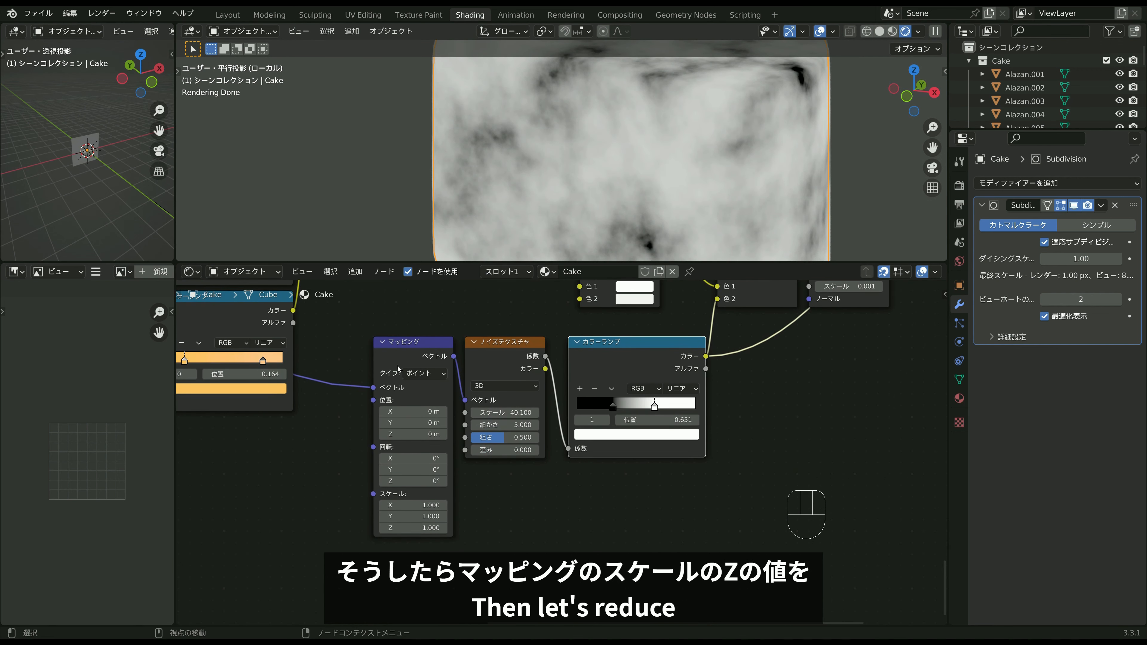
Stretch the noise vertically by reducing the Mapping node's Z scale to 0.12.
{"action": "left_click_drag", "start_coordinate": [414, 528], "coordinate": [376, 527], "text": "shift"}
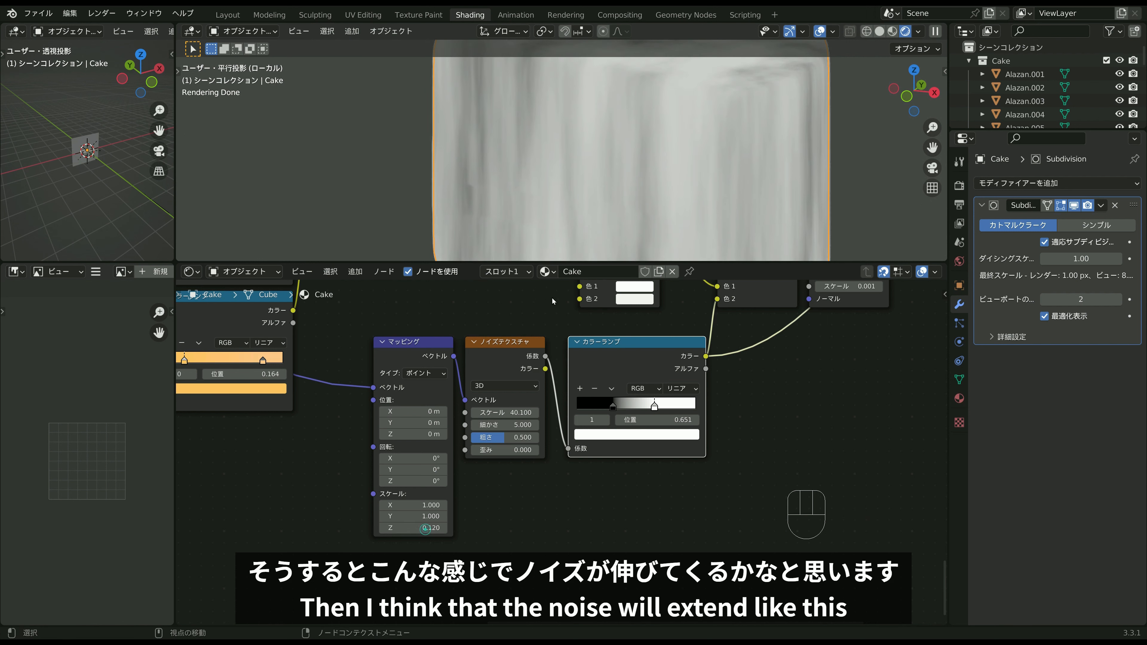
{"action": "middle_click_drag", "start_coordinate": [632, 207], "coordinate": [634, 220]}
{"action": "scroll", "coordinate": [634, 220], "scroll_direction": "down", "scroll_amount": 2}
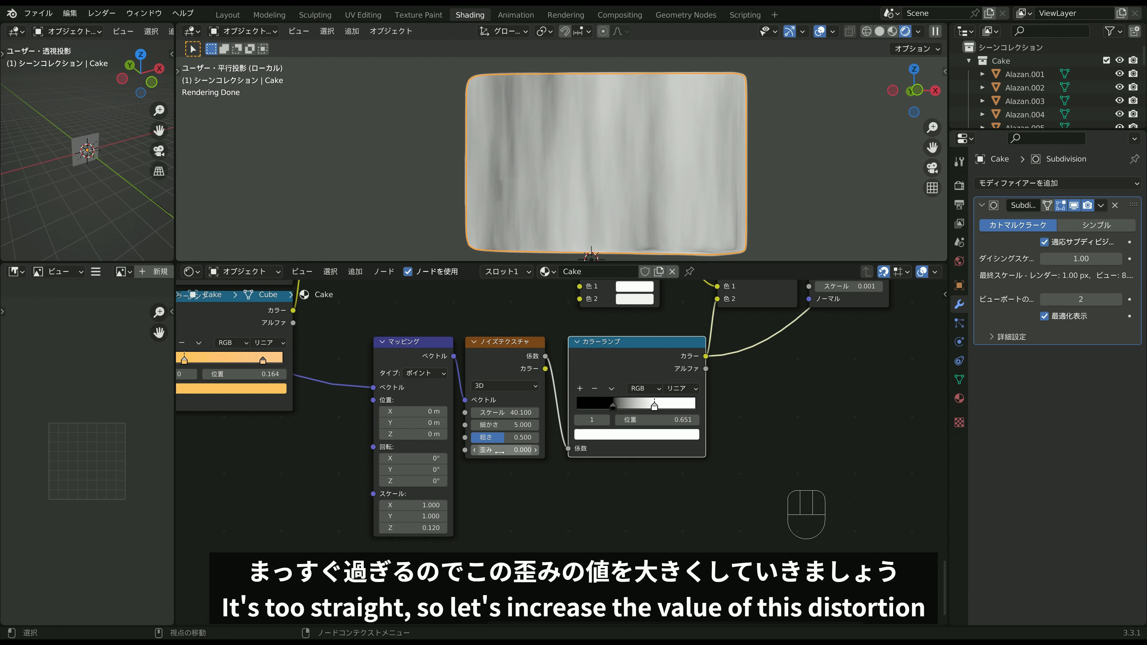
Increase the filling Noise Texture's distortion to 8.1 and inspect the vertical lines on the cake.
{"action": "left_click_drag", "start_coordinate": [499, 450], "coordinate": [574, 450]}
{"action": "scroll", "coordinate": [612, 247], "scroll_direction": "up", "scroll_amount": 2, "text": "shift"}
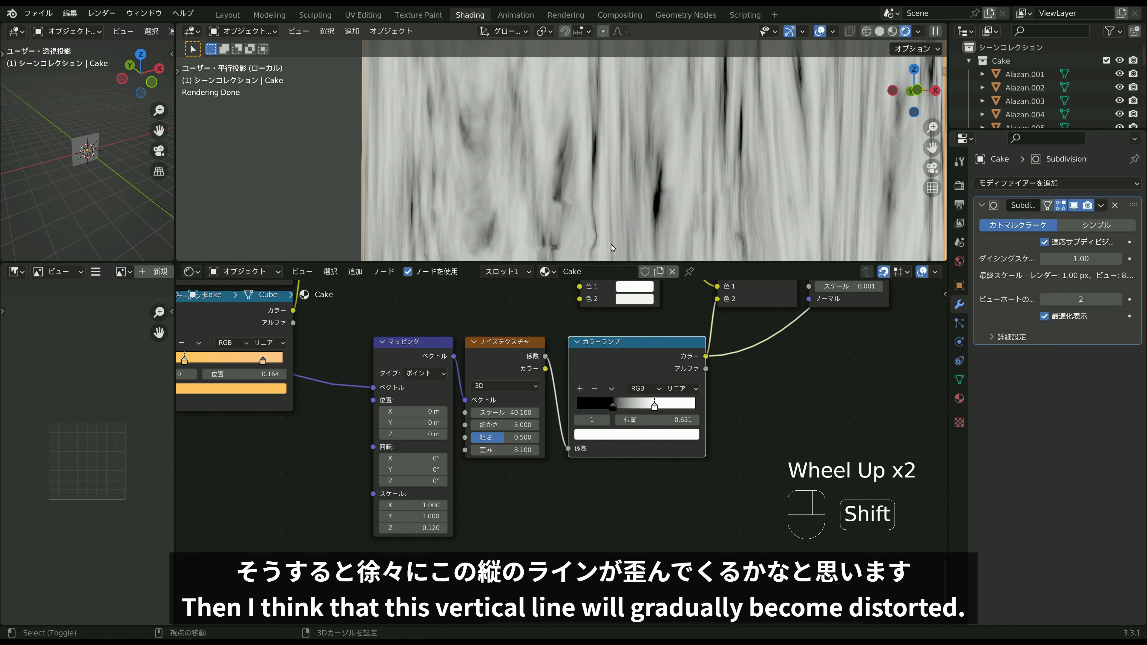
{"action": "middle_click_drag", "start_coordinate": [612, 248], "coordinate": [627, 197], "text": "shift"}
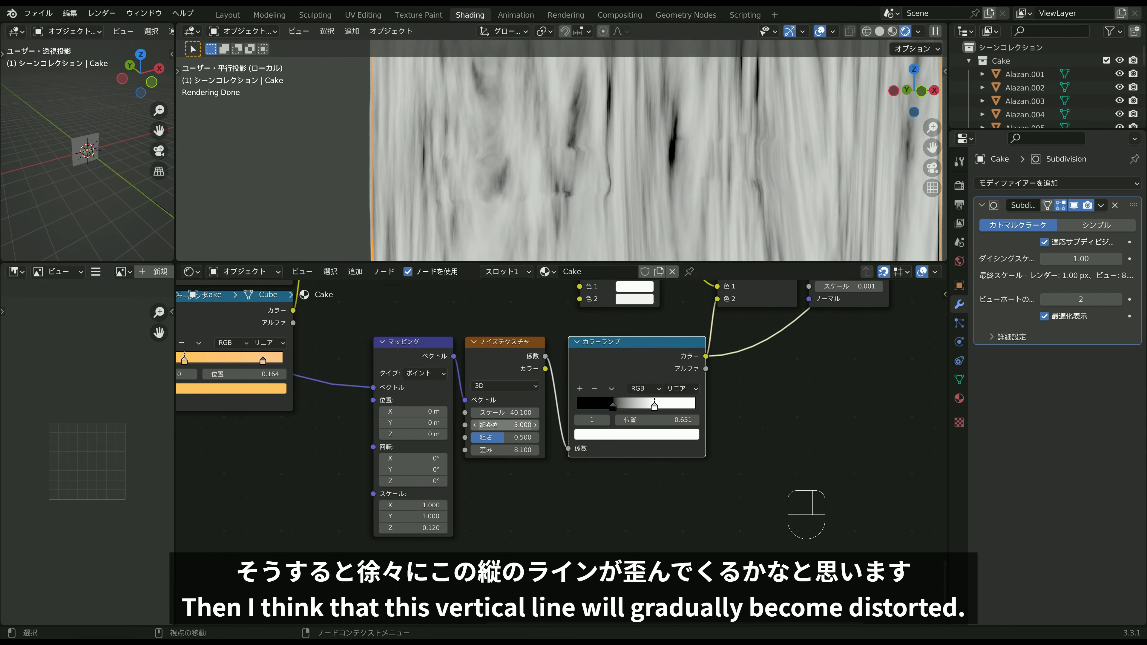
{"action": "scroll", "coordinate": [555, 225], "scroll_direction": "down", "scroll_amount": 3}
{"action": "middle_click_drag", "start_coordinate": [556, 226], "coordinate": [551, 240]}
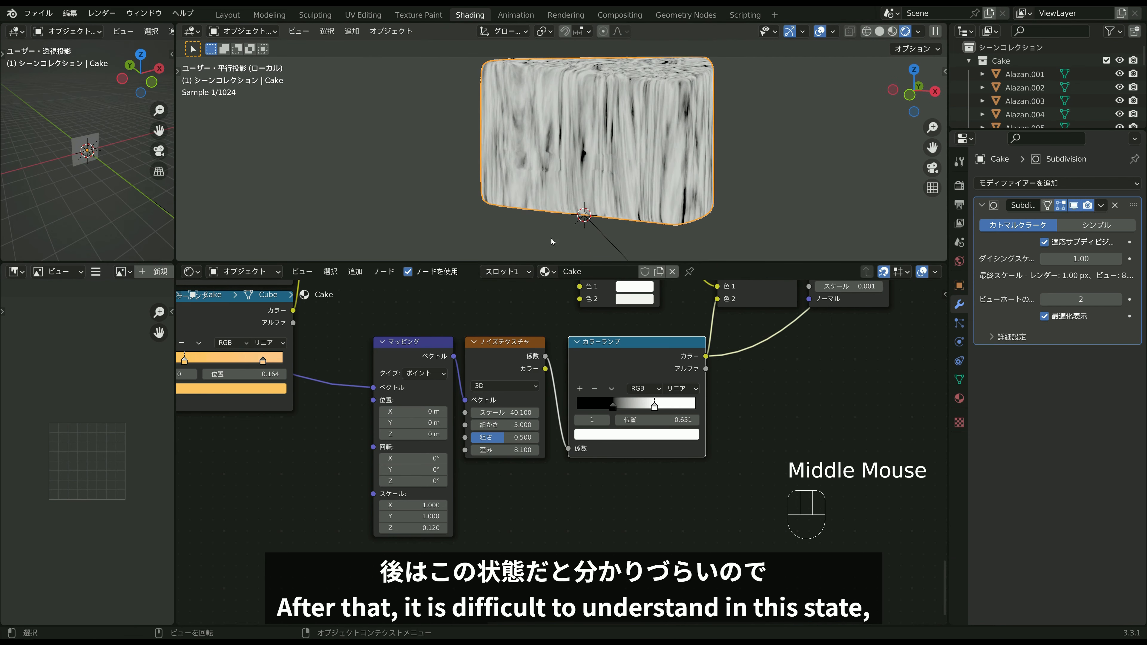
Switch the preview back to the Principled BSDF and examine the strawberry filling's surface up close.
{"action": "scroll", "coordinate": [532, 538], "scroll_direction": "down", "scroll_amount": 4}
{"action": "middle_click_drag", "start_coordinate": [533, 538], "coordinate": [524, 563]}
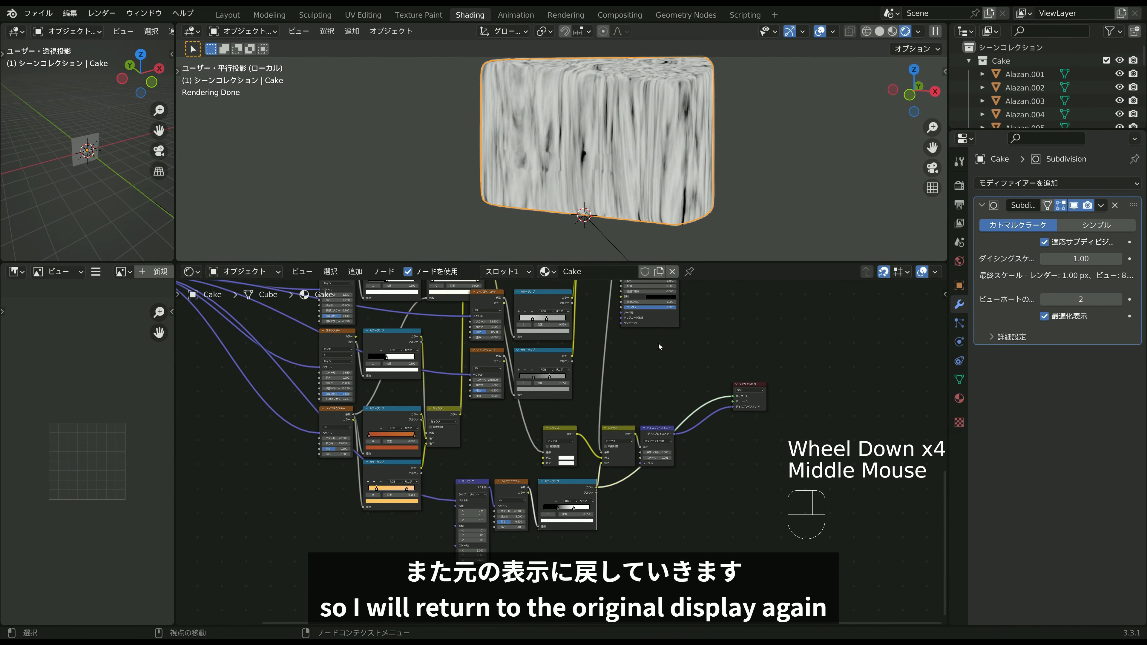
{"action": "left_click", "coordinate": [659, 325], "text": "ctrl+shift"}
{"action": "scroll", "coordinate": [623, 200], "scroll_direction": "up", "scroll_amount": 2}
{"action": "middle_click_drag", "start_coordinate": [623, 201], "coordinate": [623, 178], "text": "shift"}
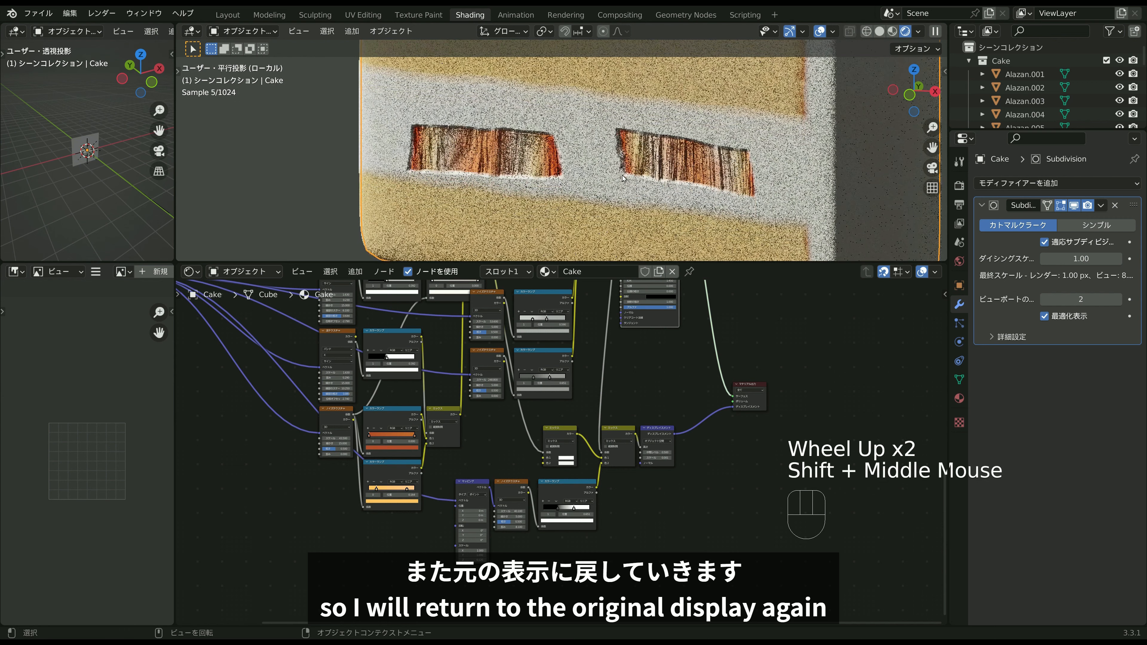
{"action": "scroll", "coordinate": [623, 177], "scroll_direction": "up", "scroll_amount": 2}
{"action": "scroll", "coordinate": [633, 468], "scroll_direction": "up", "scroll_amount": 2}
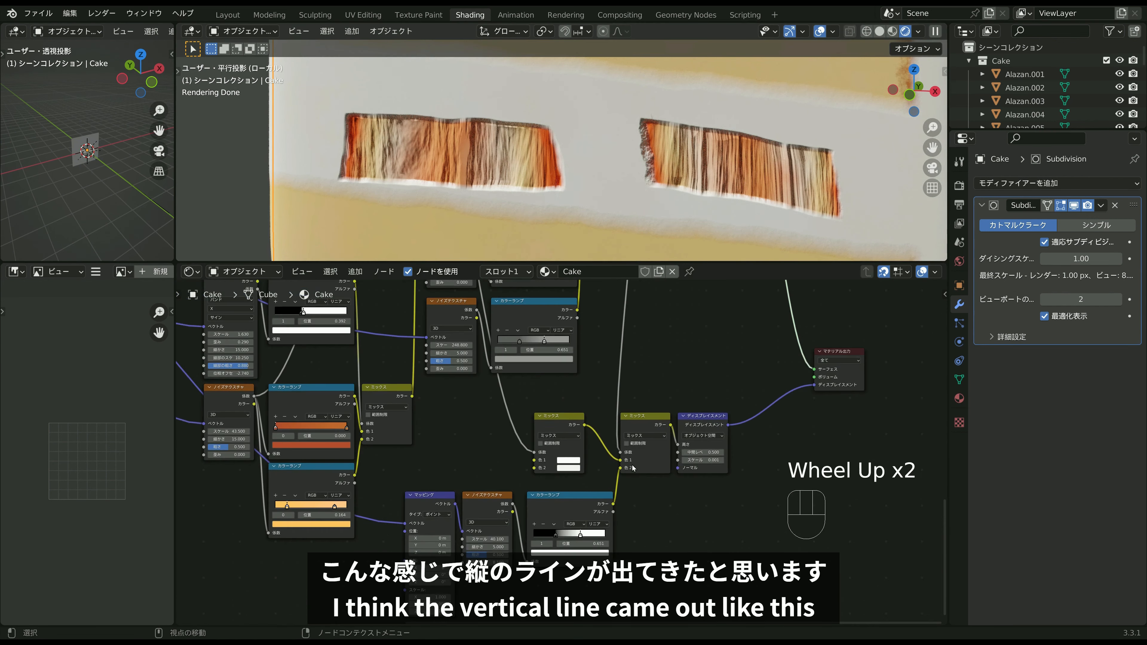
Spread the stops of the strawberry filling's Color Ramp farther apart, with black at 0.168 and white slightly above 0.8.
{"action": "scroll", "coordinate": [632, 467], "scroll_direction": "up", "scroll_amount": 2}
{"action": "middle_click_drag", "start_coordinate": [632, 467], "coordinate": [651, 347]}
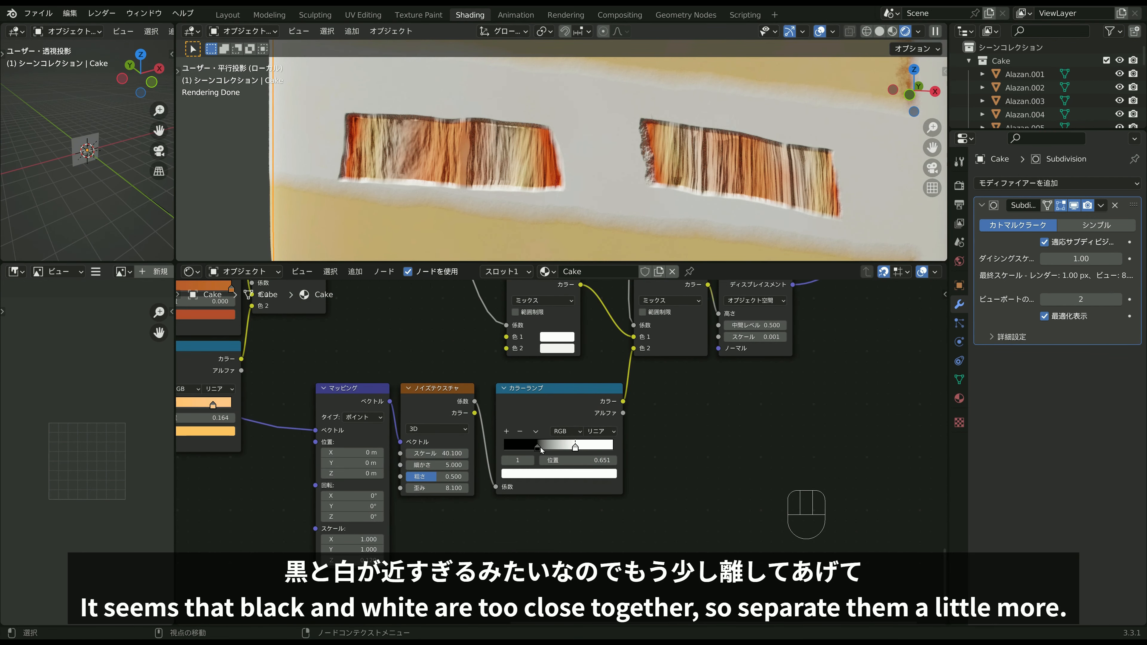
{"action": "left_click_drag", "start_coordinate": [538, 449], "coordinate": [600, 446]}
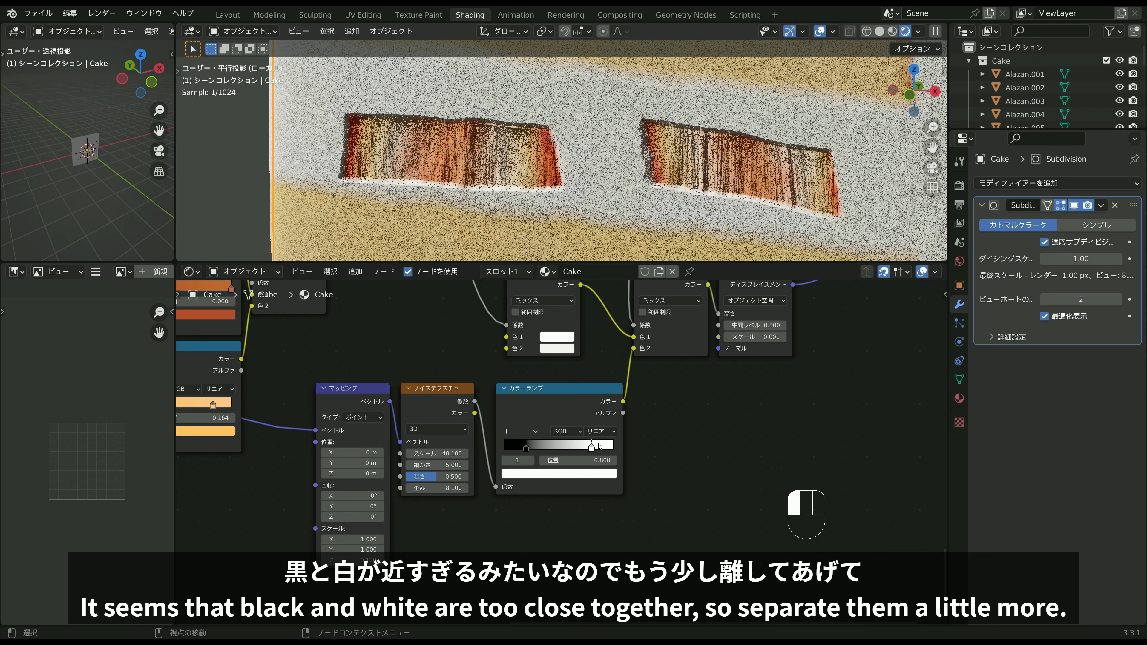
{"action": "left_click_drag", "start_coordinate": [525, 447], "coordinate": [522, 447]}
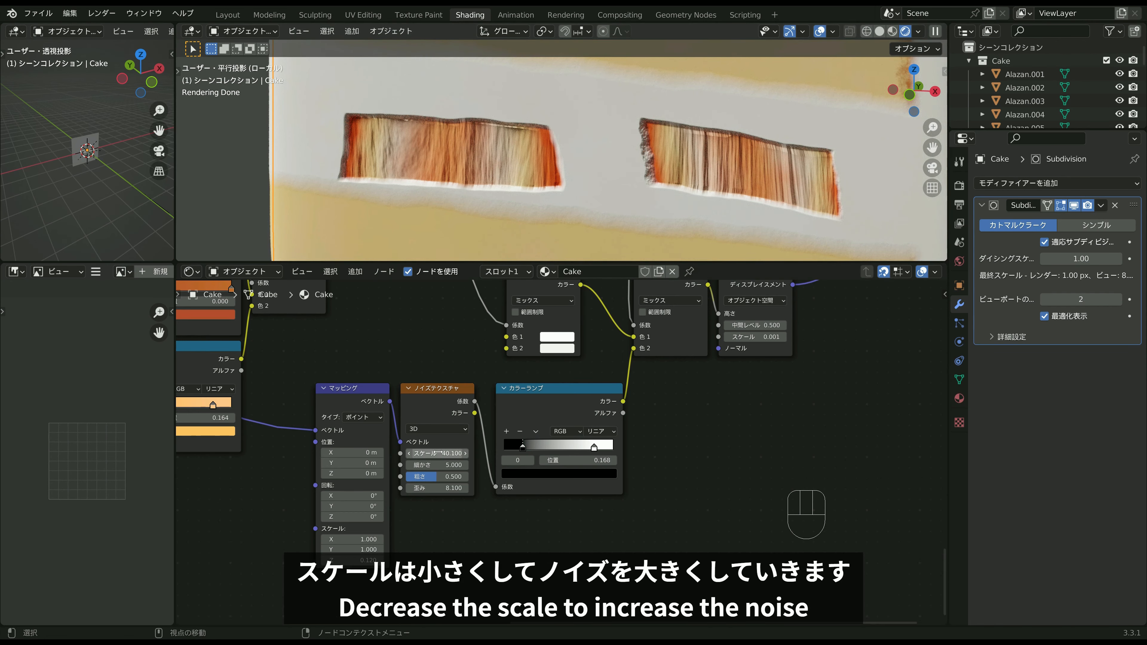
Set the filling Noise Texture's scale to 10.7 and distortion to 7.3, with a Mapping Z scale of 0.15, and inspect the cake.
{"action": "left_click_drag", "start_coordinate": [444, 453], "coordinate": [386, 453]}
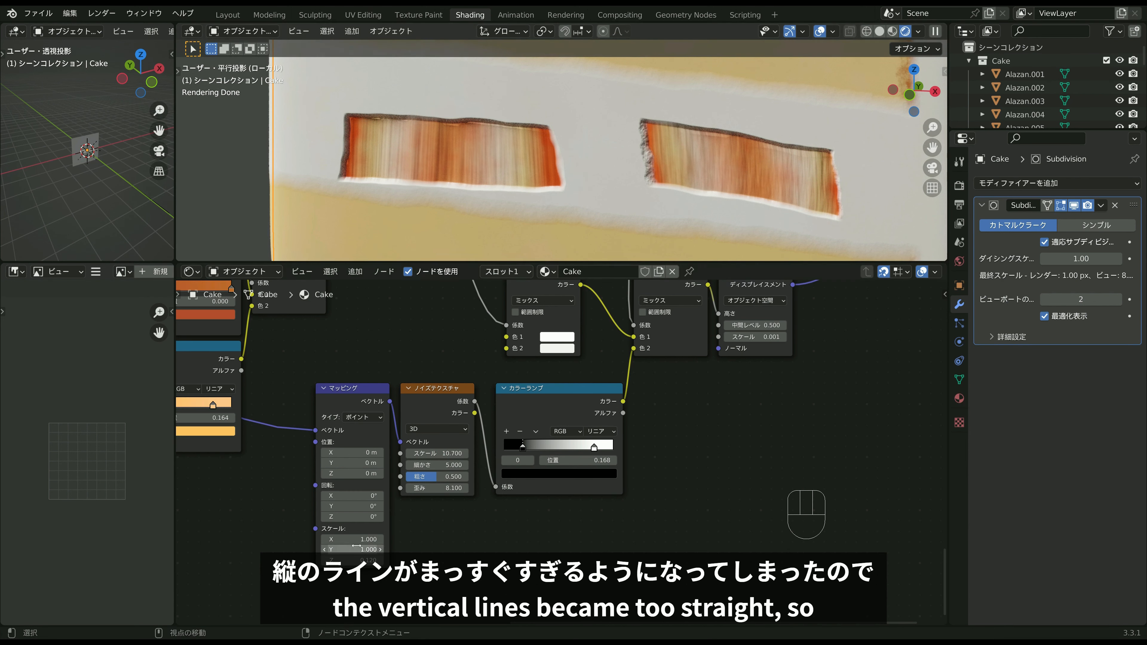
{"action": "left_click_drag", "start_coordinate": [352, 561], "coordinate": [375, 548], "text": "shift"}
{"action": "left_click_drag", "start_coordinate": [436, 488], "coordinate": [426, 488]}
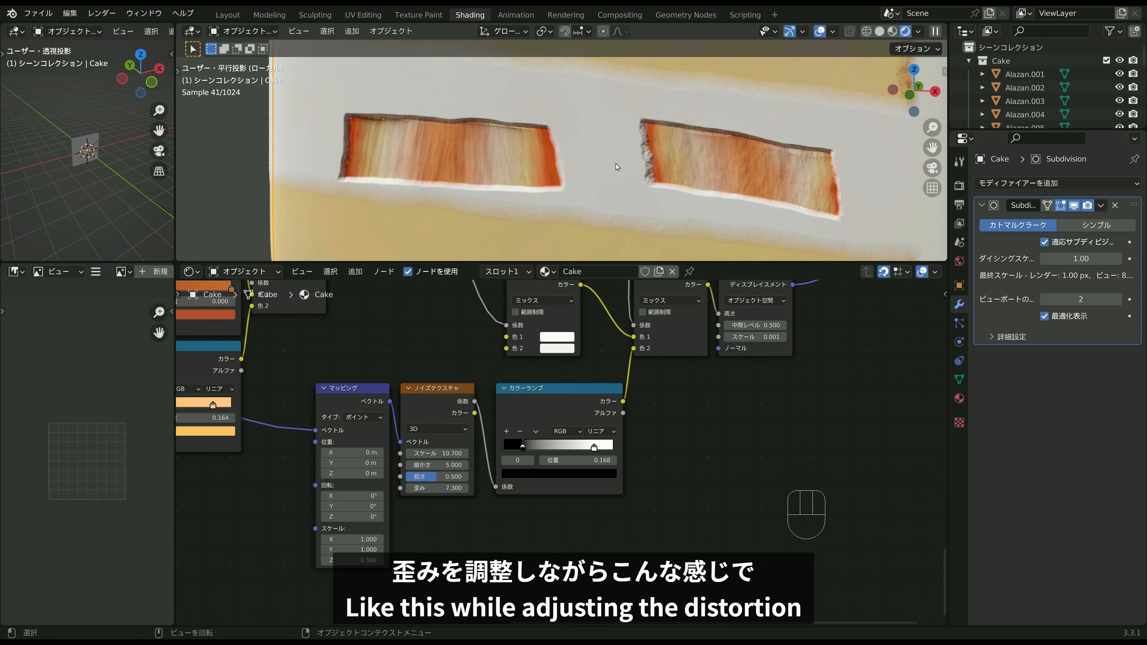
{"action": "left_click_drag", "start_coordinate": [361, 560], "coordinate": [352, 560], "text": "shift"}
{"action": "scroll", "coordinate": [617, 199], "scroll_direction": "down", "scroll_amount": 2}
{"action": "scroll", "coordinate": [616, 199], "scroll_direction": "down", "scroll_amount": 1}
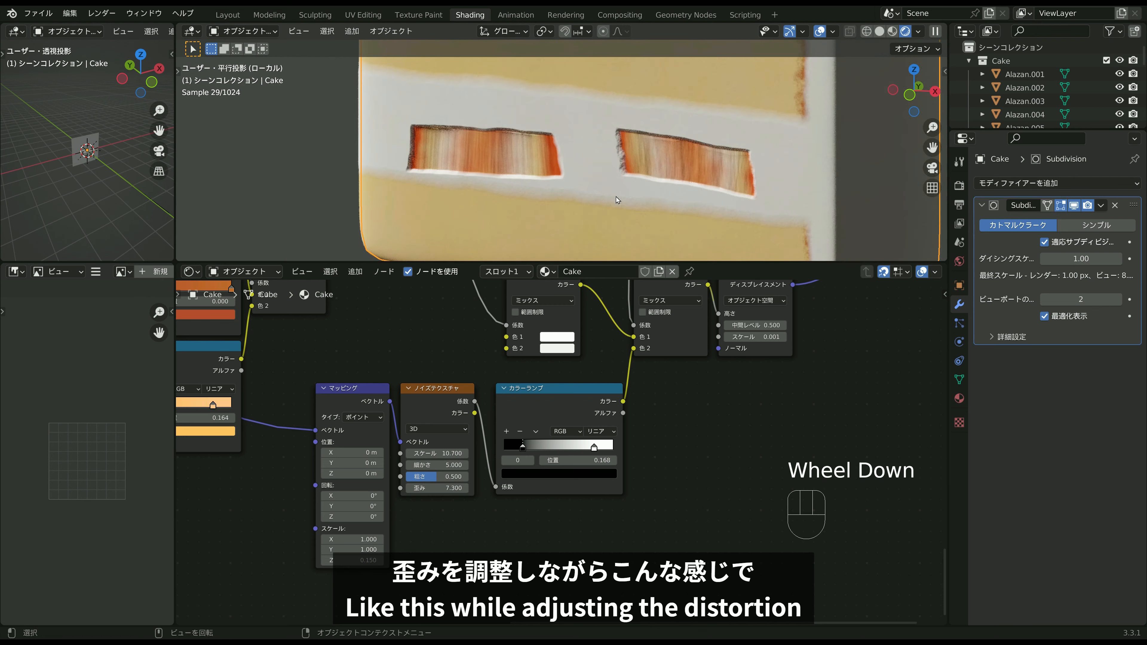
{"action": "middle_click_drag", "start_coordinate": [606, 207], "coordinate": [500, 131]}
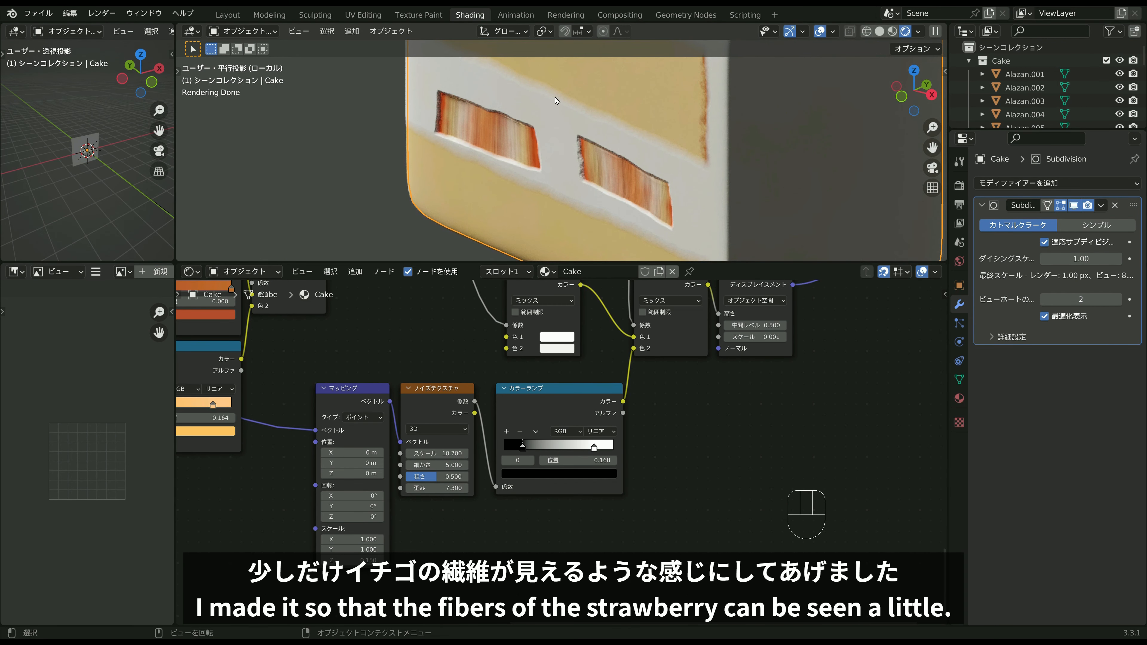
{"action": "scroll", "coordinate": [614, 218], "scroll_direction": "down", "scroll_amount": 2}
{"action": "middle_click_drag", "start_coordinate": [614, 219], "coordinate": [646, 201]}
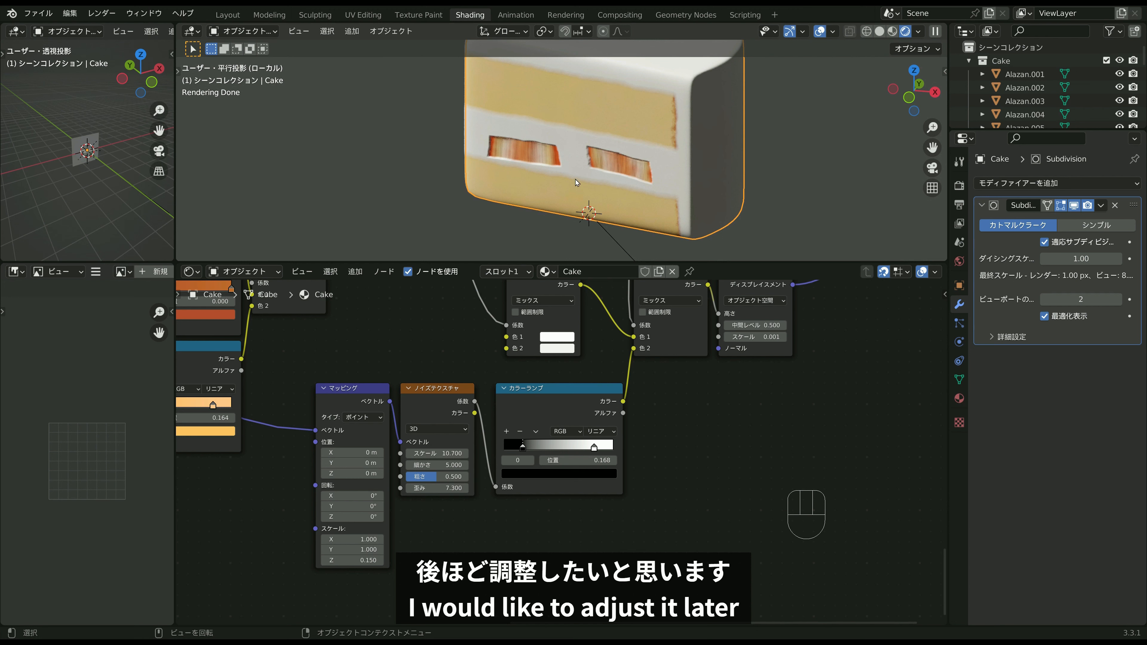
{"action": "scroll", "coordinate": [581, 185], "scroll_direction": "down", "scroll_amount": 3}
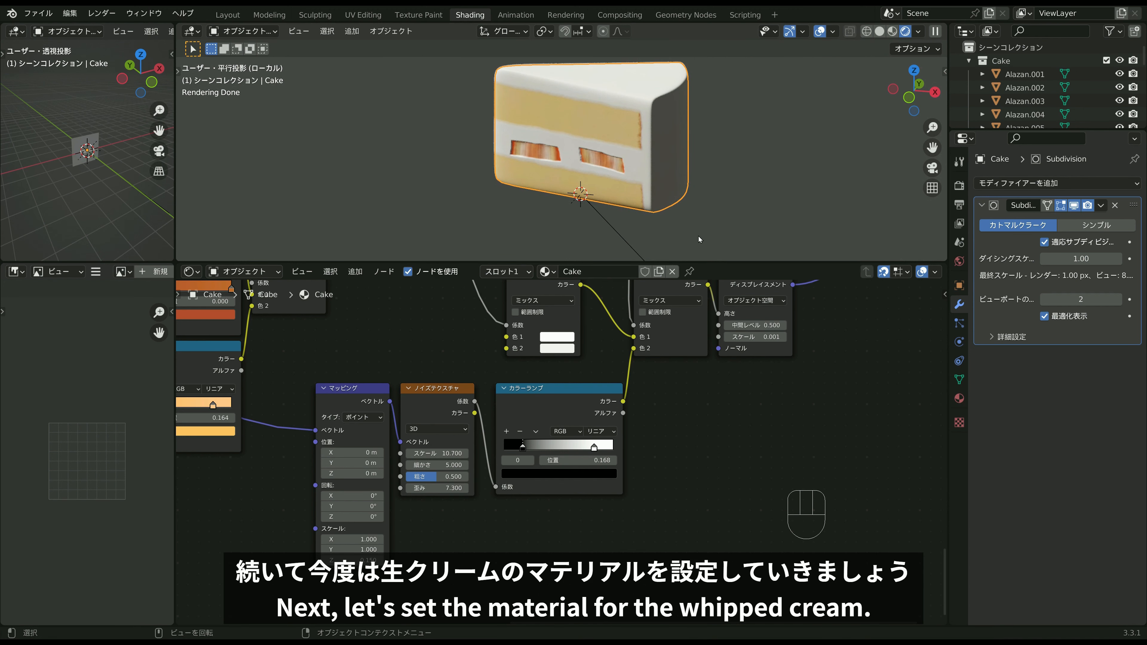
Duplicate the Noise Texture with scale 248.8 and its gray Color Ramp, keeping their incoming links, for the whipped cream displacement.
{"action": "scroll", "coordinate": [630, 379], "scroll_direction": "down", "scroll_amount": 2}
{"action": "middle_click_drag", "start_coordinate": [631, 379], "coordinate": [683, 461]}
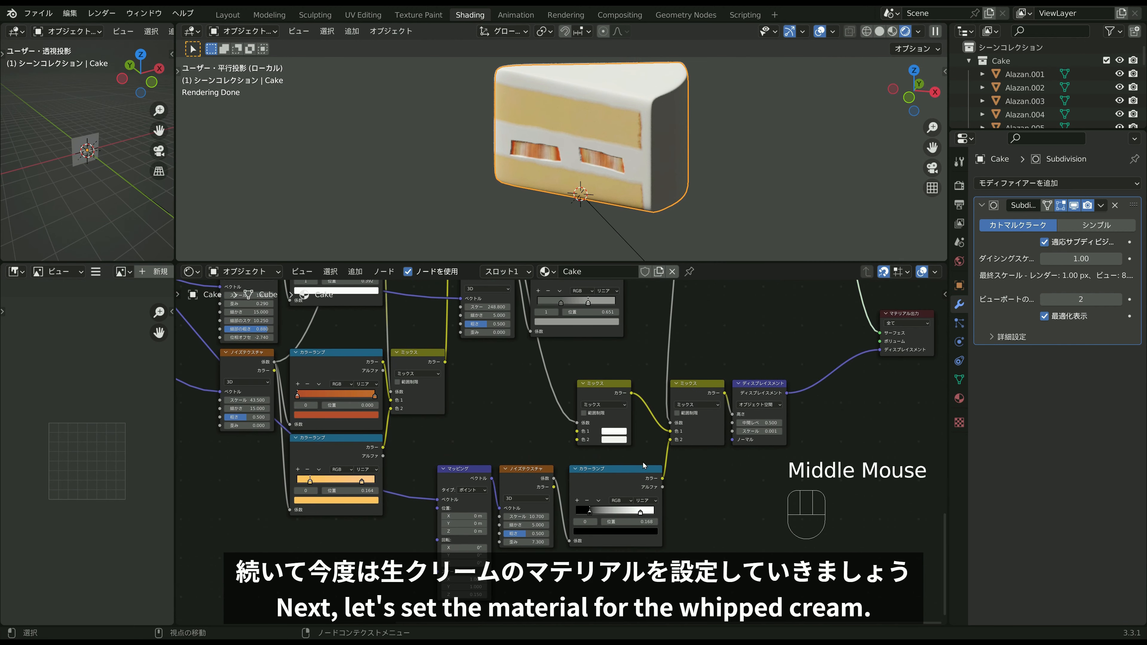
{"action": "scroll", "coordinate": [640, 491], "scroll_direction": "up", "scroll_amount": 1}
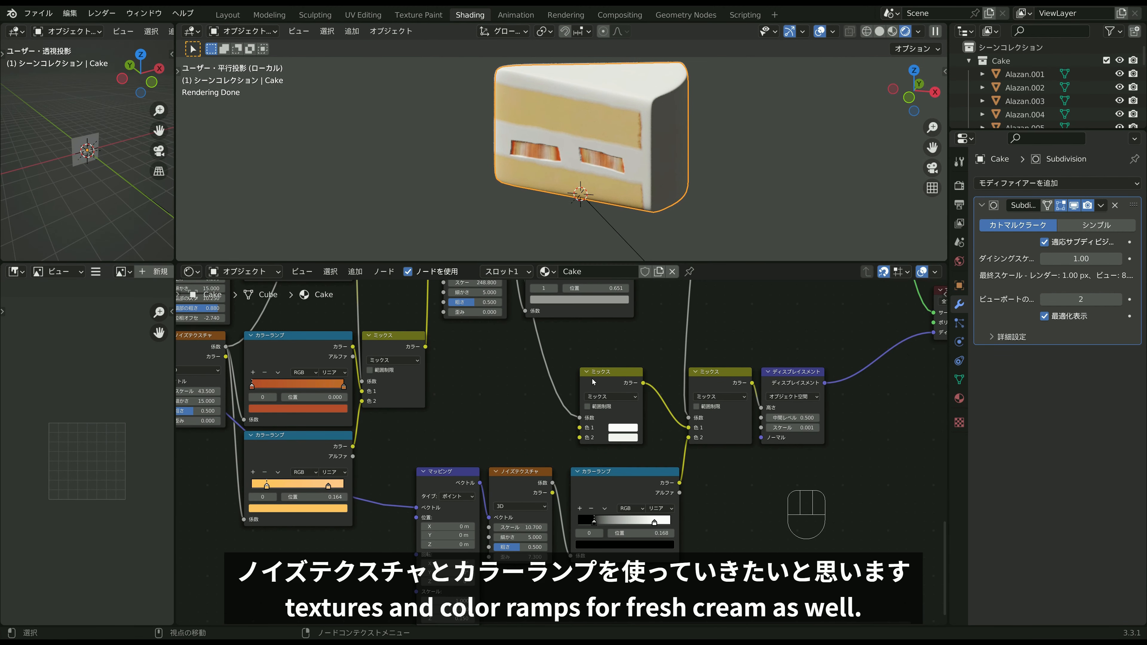
{"action": "middle_click_drag", "start_coordinate": [501, 282], "coordinate": [471, 365]}
{"action": "left_click", "coordinate": [450, 322]}
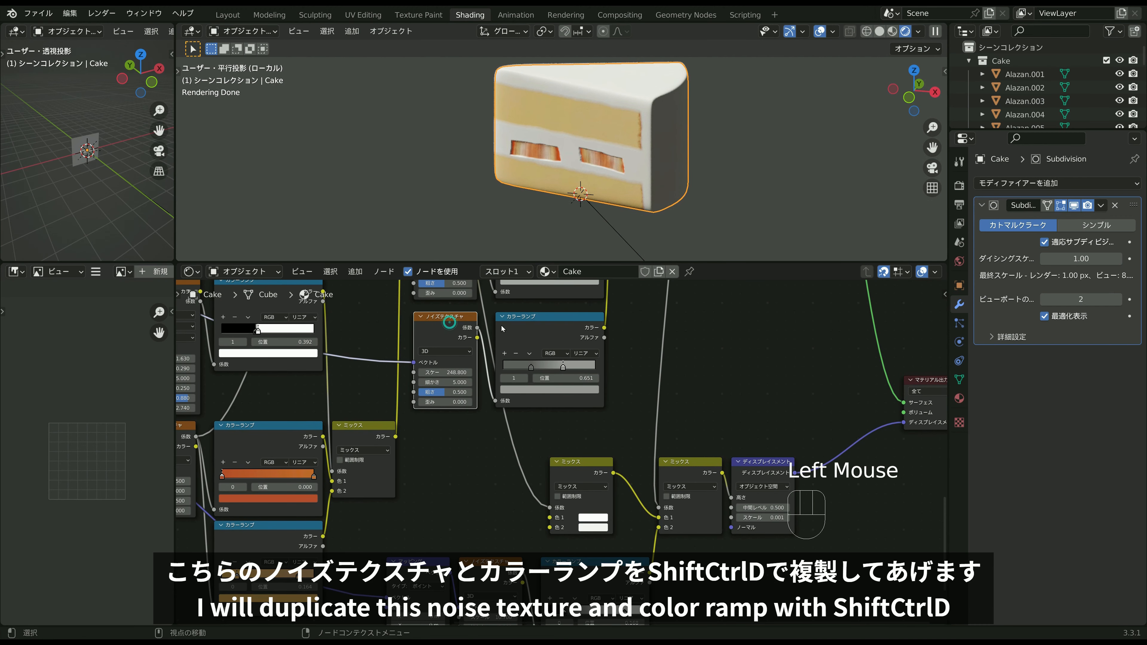
{"action": "left_click", "coordinate": [531, 326], "text": "shift"}
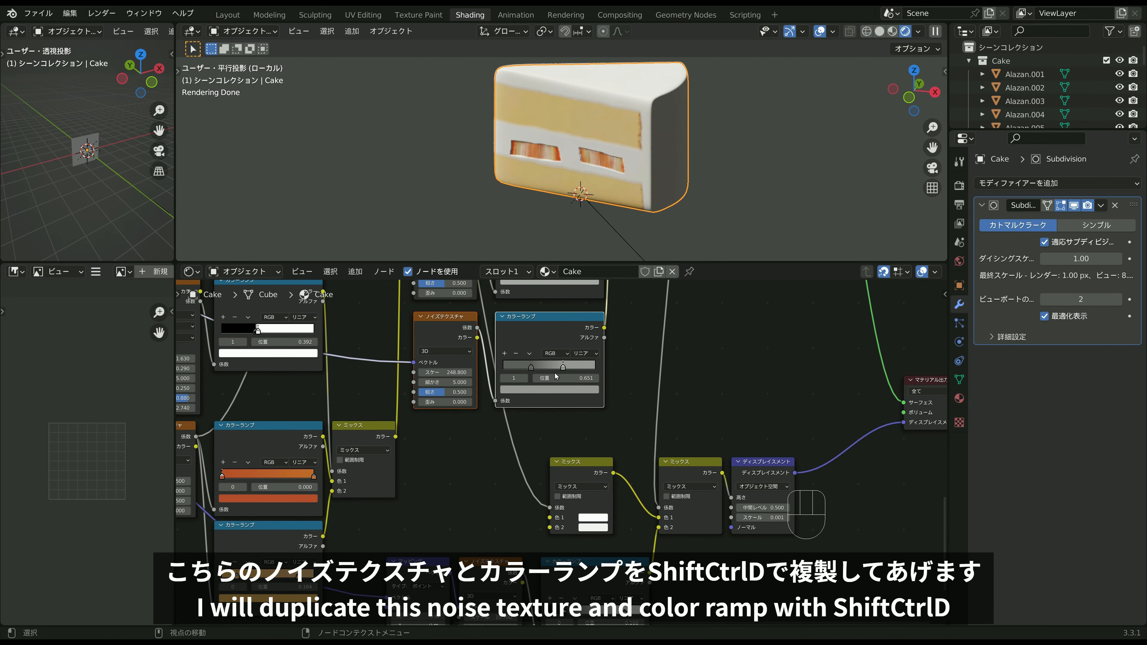
{"action": "key", "text": "shift+ctrl+d"}
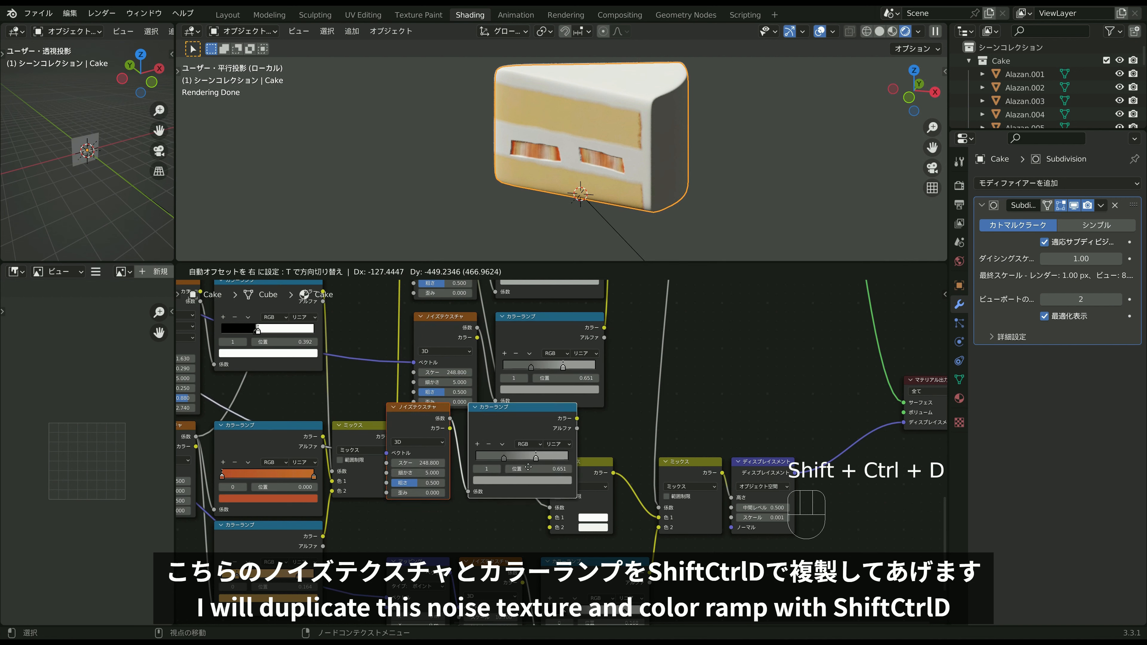
{"action": "left_click", "coordinate": [533, 479]}
Rearrange the displacement nodes below the rest of the tree and connect the duplicated Color Ramp's color to the first Mix node's Color 1.
{"action": "scroll", "coordinate": [567, 456], "scroll_direction": "down", "scroll_amount": 4}
{"action": "middle_click_drag", "start_coordinate": [603, 458], "coordinate": [544, 361]}
{"action": "left_click_drag", "start_coordinate": [638, 499], "coordinate": [469, 410]}
{"action": "scroll", "coordinate": [468, 409], "scroll_direction": "up", "scroll_amount": 3}
{"action": "middle_click_drag", "start_coordinate": [469, 410], "coordinate": [537, 369]}
{"action": "scroll", "coordinate": [537, 369], "scroll_direction": "up", "scroll_amount": 1}
{"action": "scroll", "coordinate": [537, 372], "scroll_direction": "up", "scroll_amount": 2}
{"action": "left_click", "coordinate": [556, 397]}
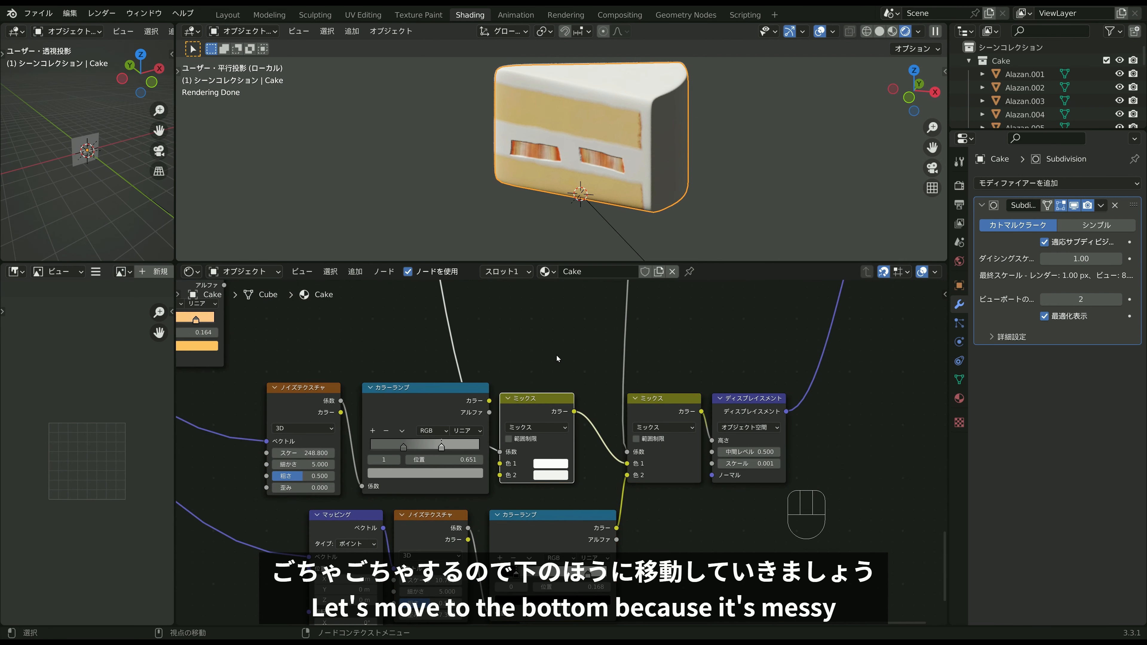
{"action": "scroll", "coordinate": [556, 355], "scroll_direction": "down", "scroll_amount": 1}
{"action": "left_click_drag", "start_coordinate": [494, 404], "coordinate": [506, 468]}
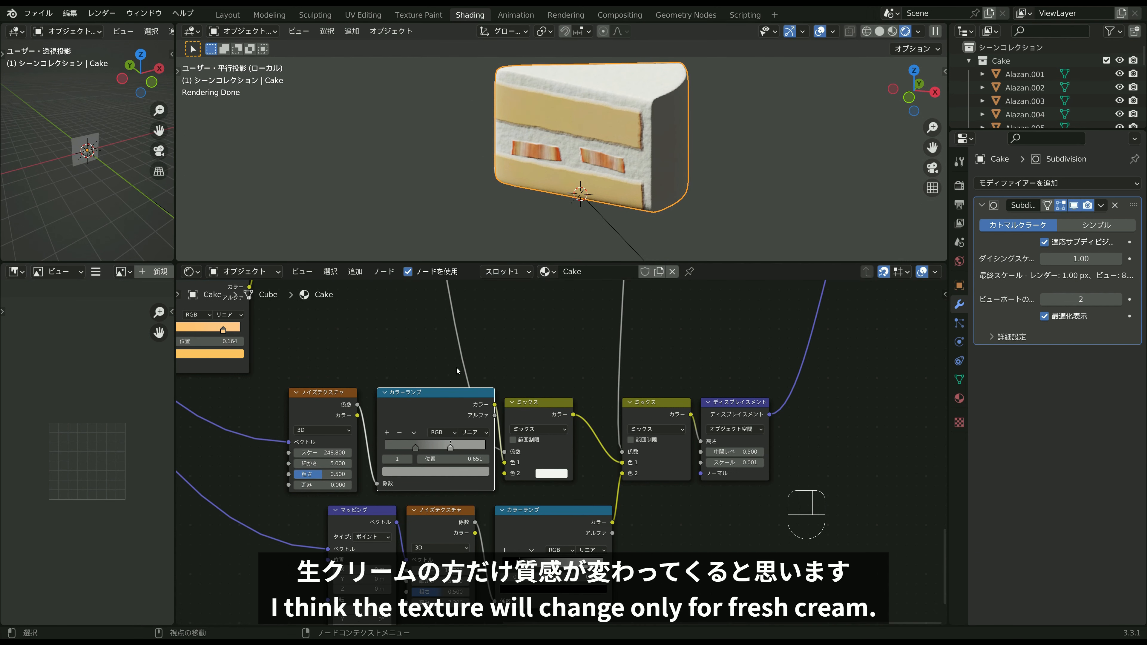
Recolor the whipped cream Color Ramp's two gray stops to black and white.
{"action": "scroll", "coordinate": [457, 368], "scroll_direction": "up", "scroll_amount": 2}
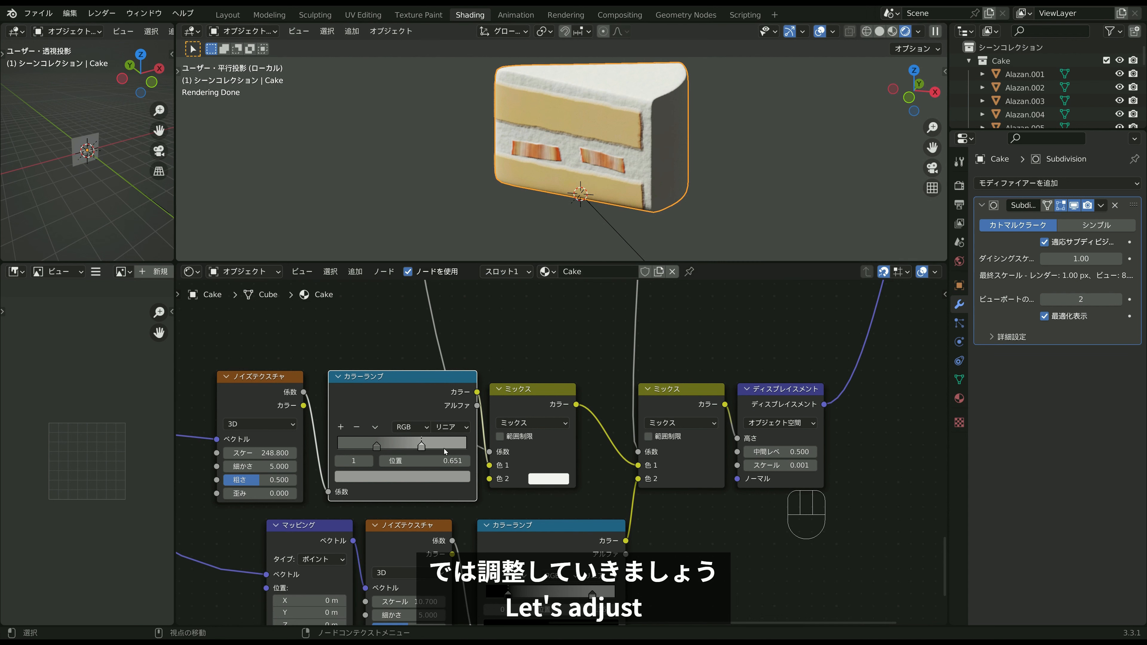
{"action": "left_click", "coordinate": [375, 447]}
{"action": "left_click", "coordinate": [383, 477]}
{"action": "left_click_drag", "start_coordinate": [388, 442], "coordinate": [465, 442]}
{"action": "left_click", "coordinate": [481, 355]}
{"action": "left_click", "coordinate": [421, 447]}
{"action": "left_click", "coordinate": [402, 476]}
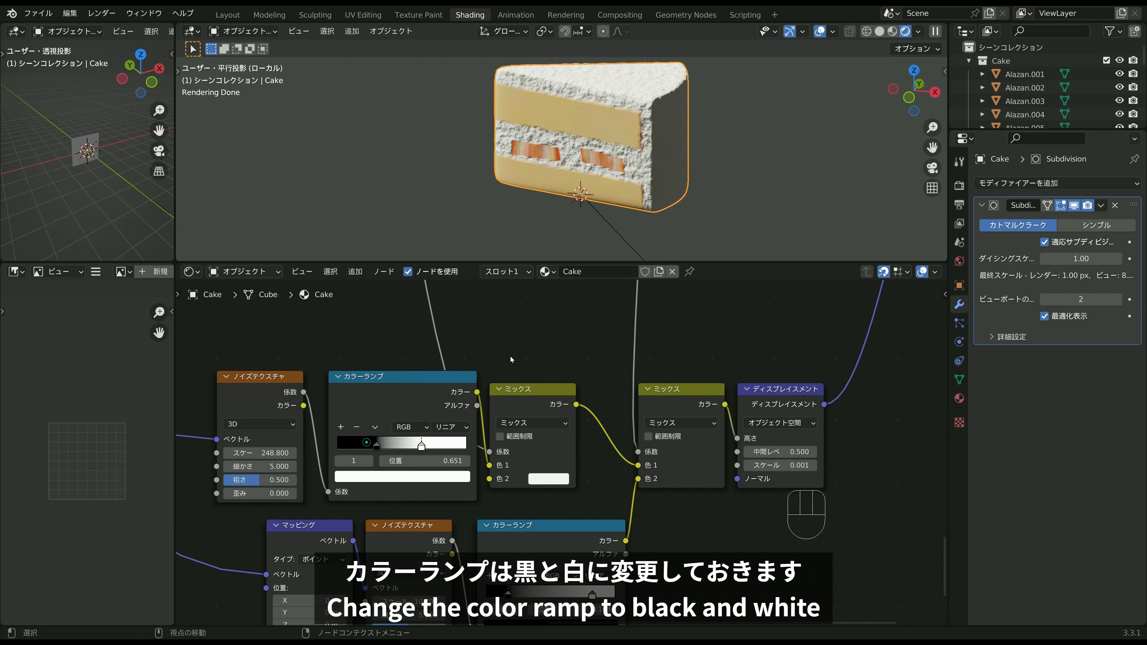
Raise the cream Noise Texture's detail to 15 and change its Color Ramp interpolation to B-Spline.
{"action": "left_click_drag", "start_coordinate": [257, 466], "coordinate": [365, 466]}
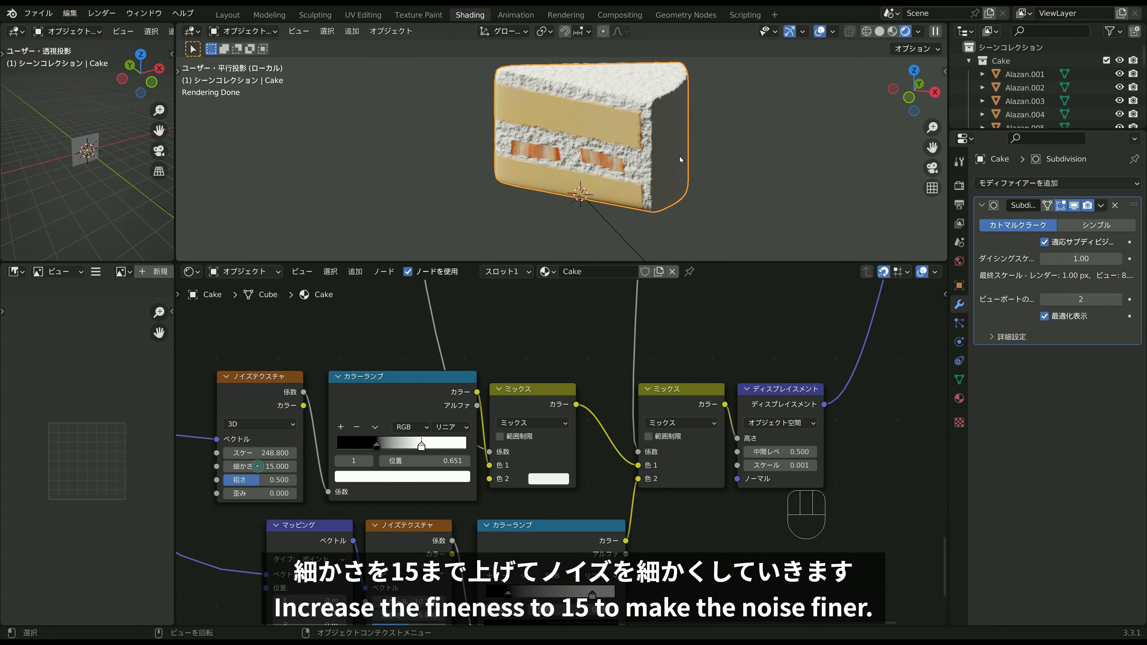
{"action": "scroll", "coordinate": [661, 176], "scroll_direction": "up", "scroll_amount": 3}
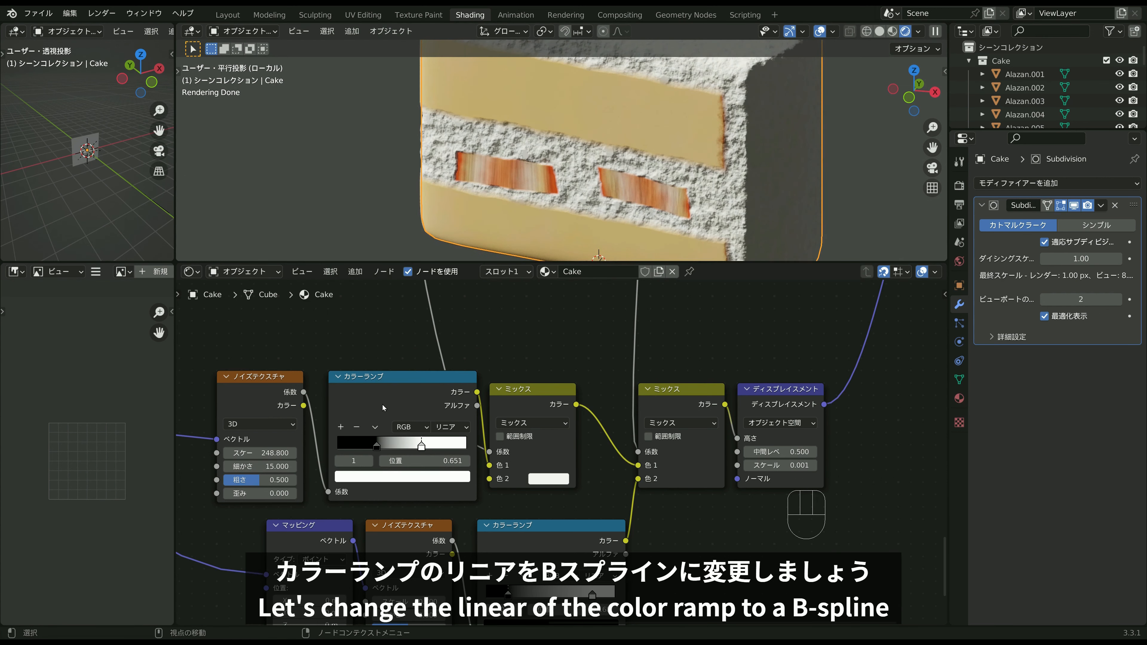
{"action": "left_click", "coordinate": [459, 427]}
{"action": "left_click", "coordinate": [469, 481]}
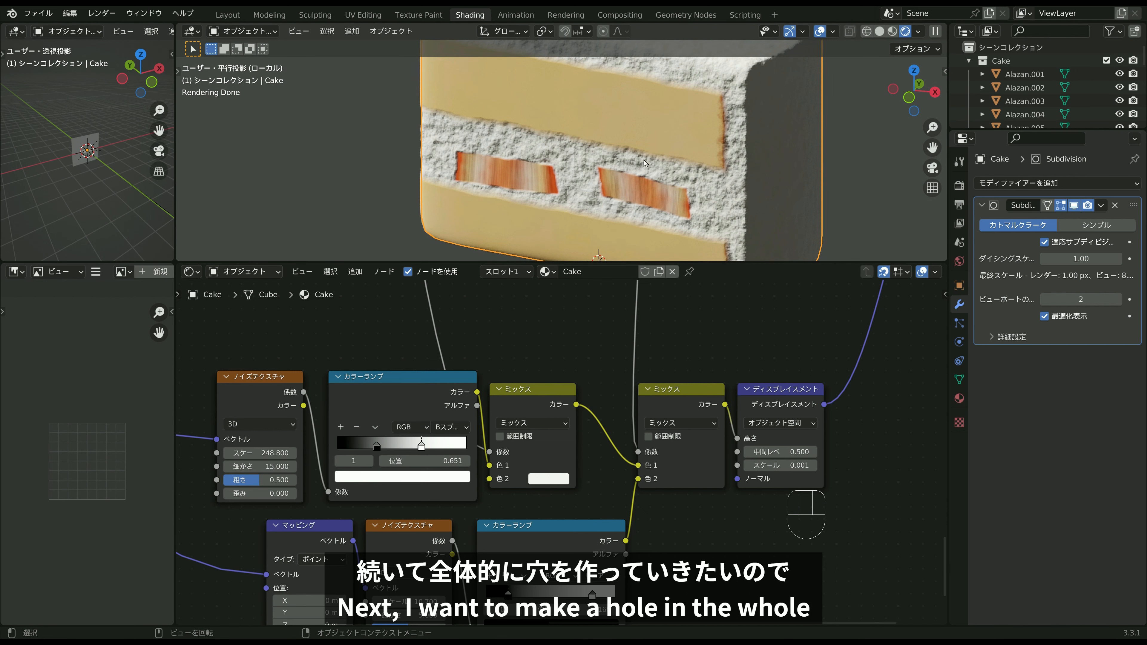
Shift the cream Color Ramp's stops toward the dark end, with white at 0.418, to form small holes in the cream.
{"action": "left_click_drag", "start_coordinate": [421, 446], "coordinate": [389, 446]}
{"action": "mouse_move", "coordinate": [377, 446]}
{"action": "left_mouse_down"}
{"action": "mouse_move", "coordinate": [357, 446]}
{"action": "mouse_move", "coordinate": [385, 445]}
{"action": "left_mouse_up"}
{"action": "left_click_drag", "start_coordinate": [385, 445], "coordinate": [390, 446]}
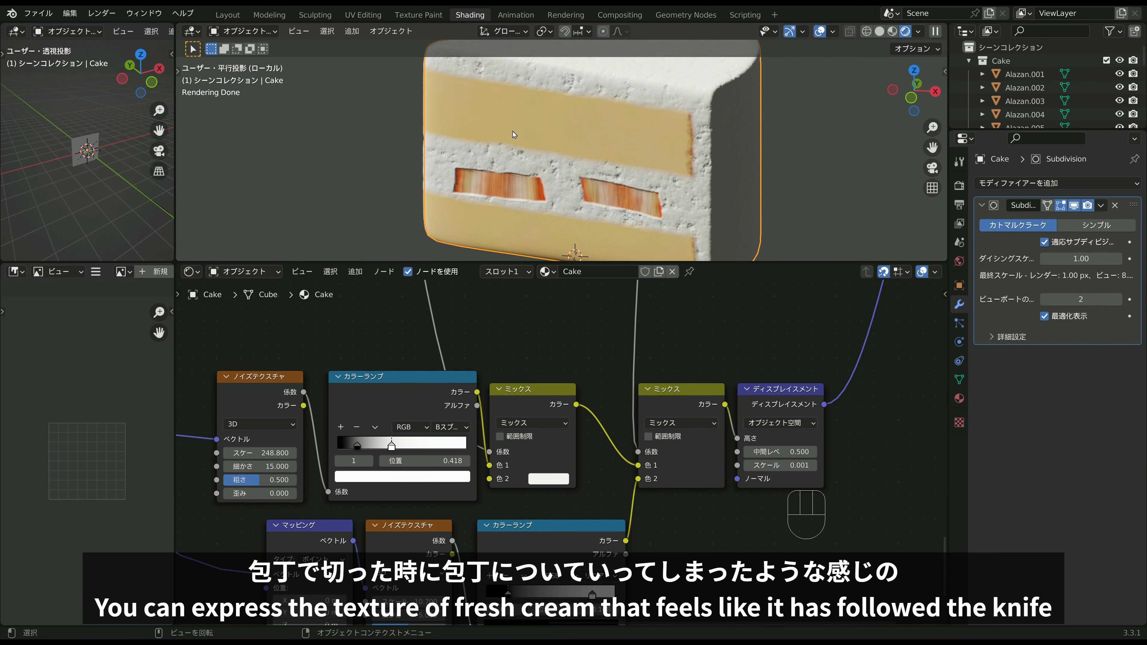
{"action": "middle_click_drag", "start_coordinate": [575, 176], "coordinate": [634, 209]}
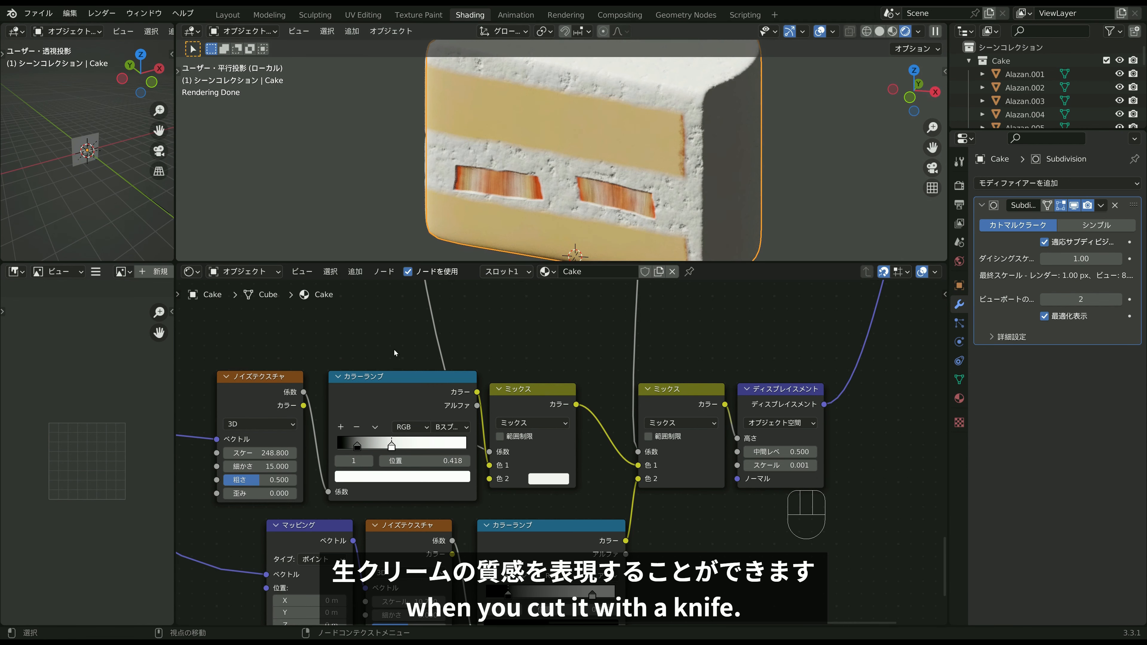
Adjust the cream's holes by setting the Noise Texture scale to 233.3 and the Color Ramp's black stop to 0.139.
{"action": "mouse_move", "coordinate": [366, 445]}
{"action": "left_mouse_down"}
{"action": "mouse_move", "coordinate": [403, 446]}
{"action": "mouse_move", "coordinate": [365, 446]}
{"action": "left_mouse_up"}
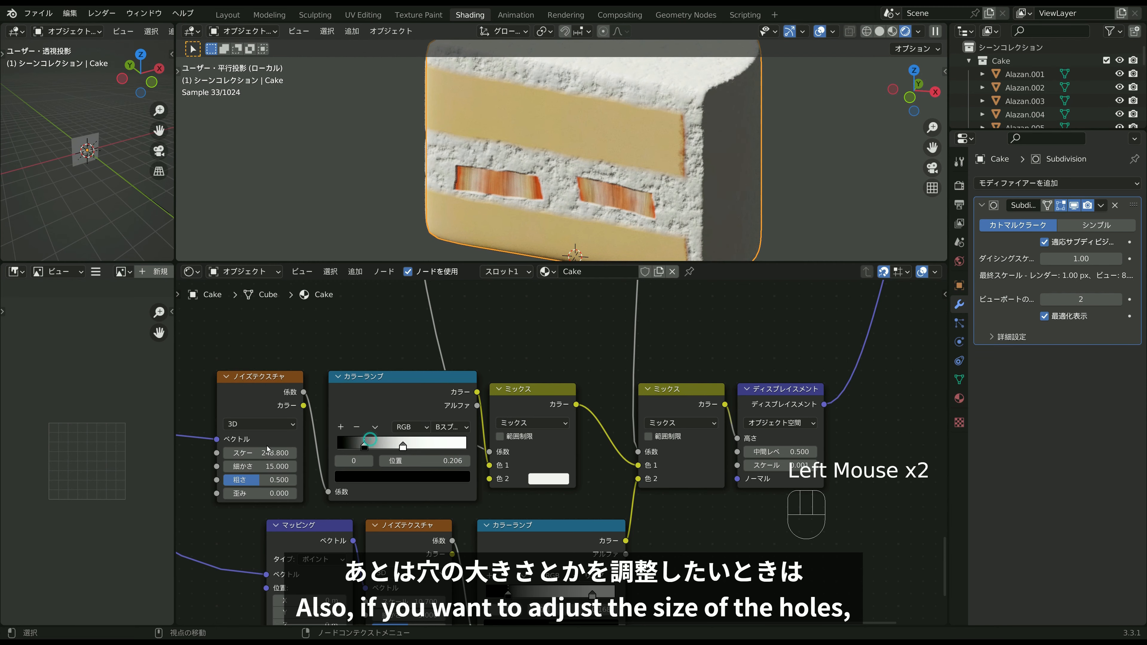
{"action": "left_click_drag", "start_coordinate": [268, 453], "coordinate": [255, 453]}
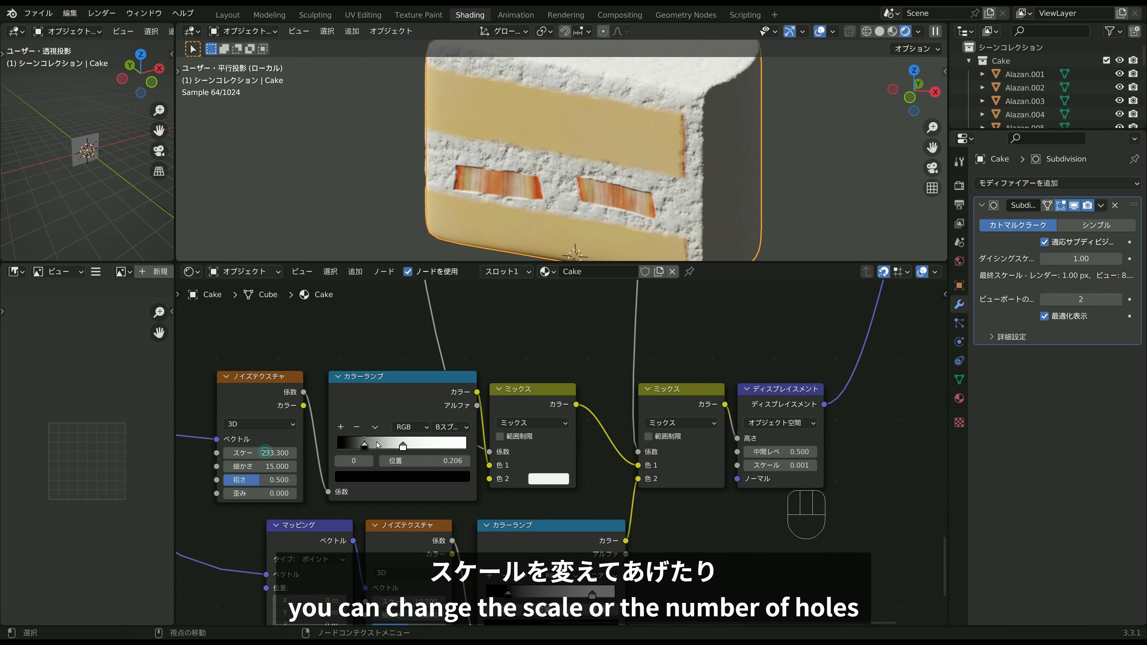
{"action": "mouse_move", "coordinate": [367, 445]}
{"action": "left_mouse_down"}
{"action": "mouse_move", "coordinate": [394, 448]}
{"action": "mouse_move", "coordinate": [356, 447]}
{"action": "left_mouse_up"}
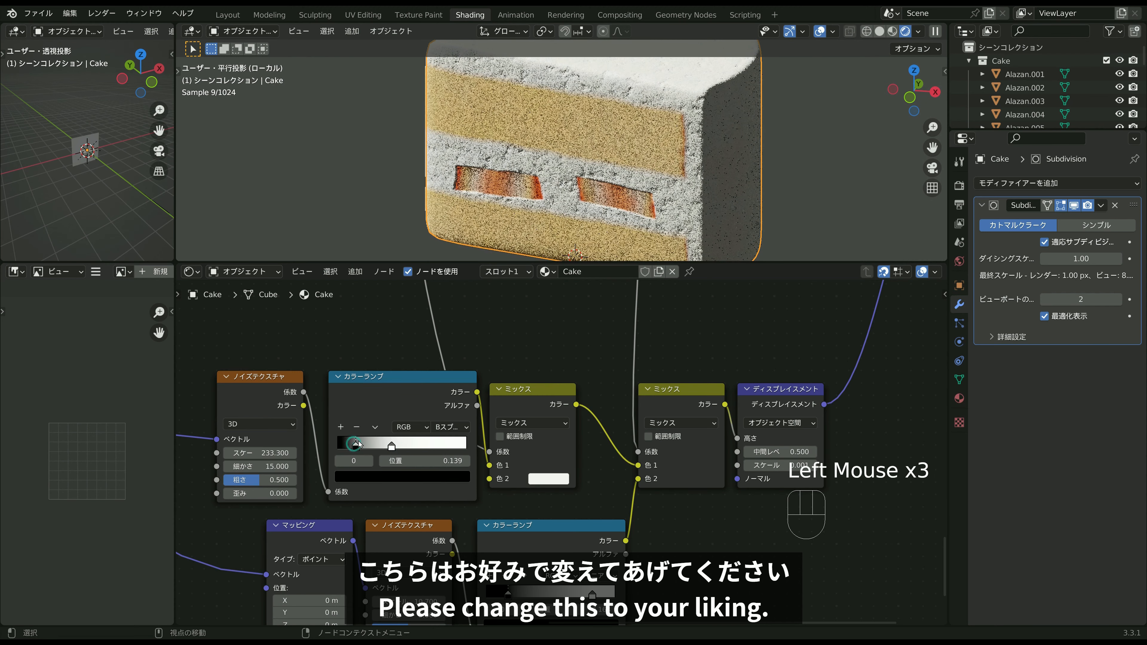
{"action": "middle_click_drag", "start_coordinate": [565, 190], "coordinate": [521, 231]}
{"action": "scroll", "coordinate": [583, 193], "scroll_direction": "up", "scroll_amount": 2}
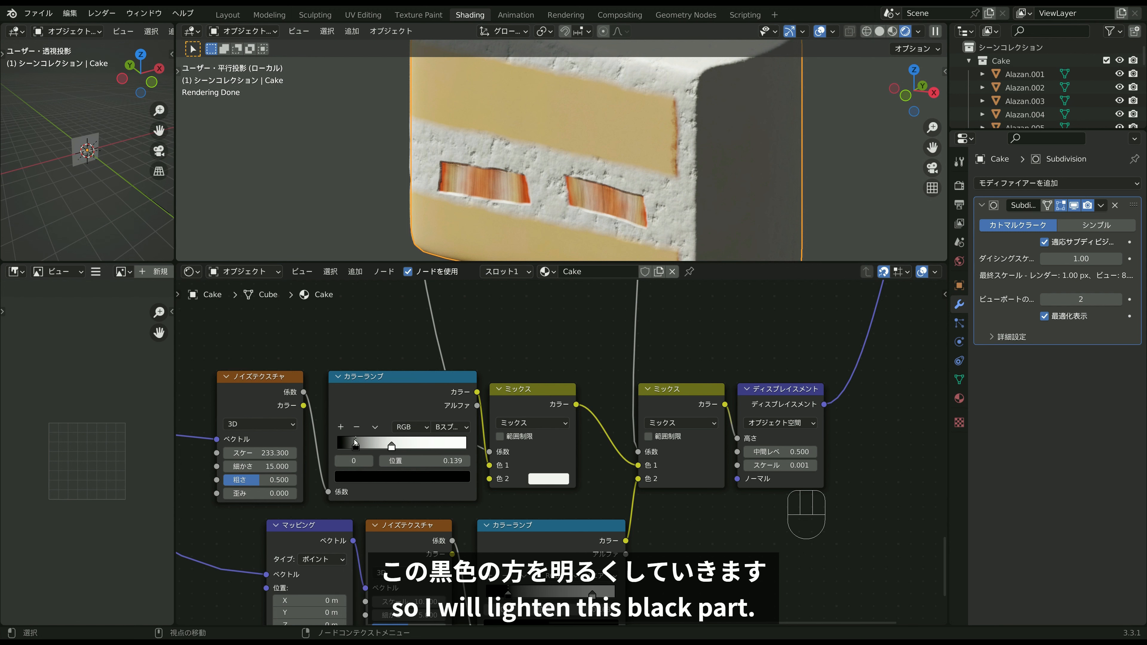
Lighten the cream Color Ramp's black stop to a gray with a value of about 0.5.
{"action": "left_click", "coordinate": [350, 475]}
{"action": "mouse_move", "coordinate": [441, 389]}
{"action": "left_mouse_down"}
{"action": "mouse_move", "coordinate": [441, 303]}
{"action": "mouse_move", "coordinate": [441, 326]}
{"action": "left_mouse_up"}
{"action": "left_click", "coordinate": [408, 482]}
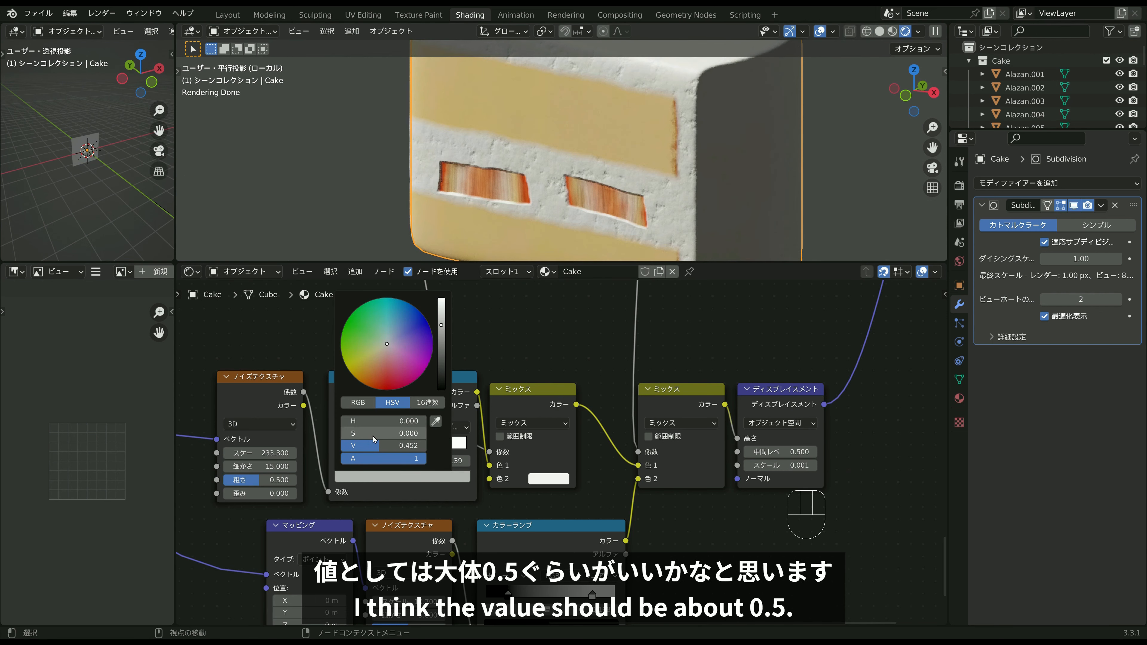
{"action": "left_click_drag", "start_coordinate": [373, 444], "coordinate": [375, 445]}
{"action": "left_click", "coordinate": [396, 196]}
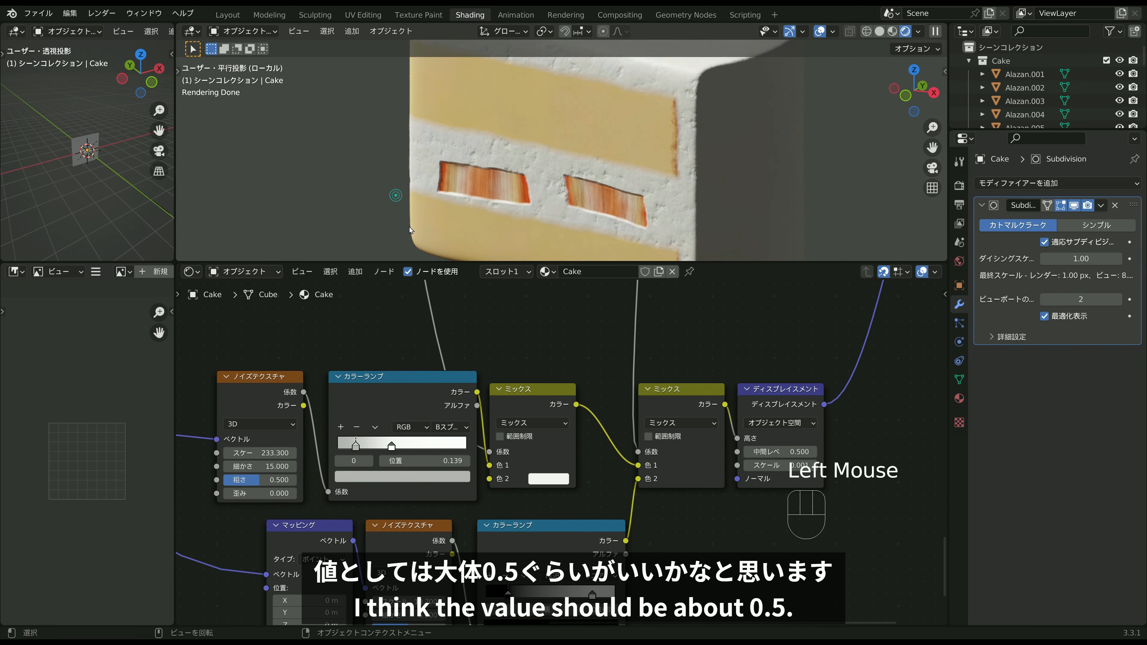
Lighten the filling Color Ramp's black stop to a value of about 0.458 and raise its Noise Texture's scale to 58.2.
{"action": "scroll", "coordinate": [416, 235], "scroll_direction": "down", "scroll_amount": 2}
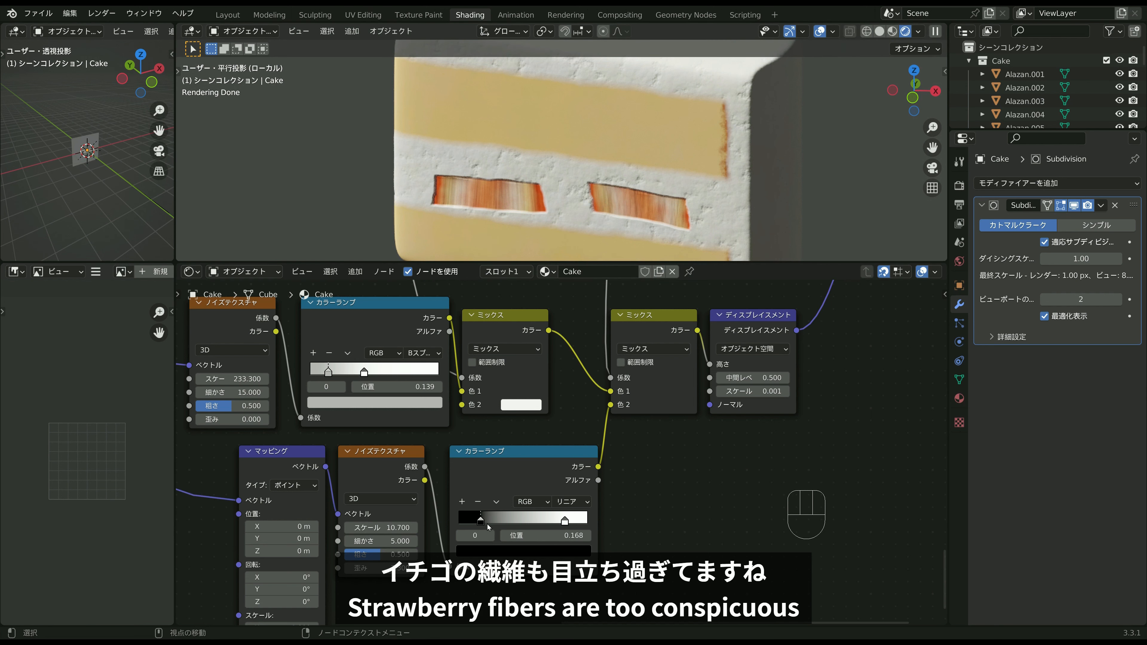
{"action": "left_click", "coordinate": [499, 554]}
{"action": "left_click_drag", "start_coordinate": [562, 437], "coordinate": [562, 399]}
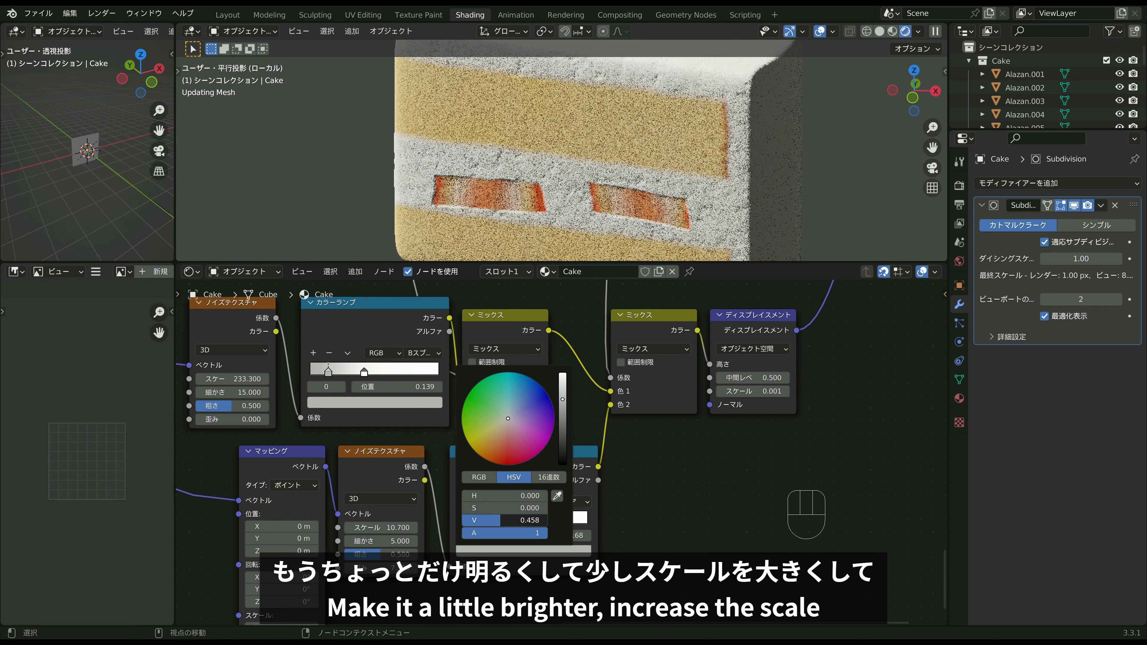
{"action": "left_click", "coordinate": [617, 489]}
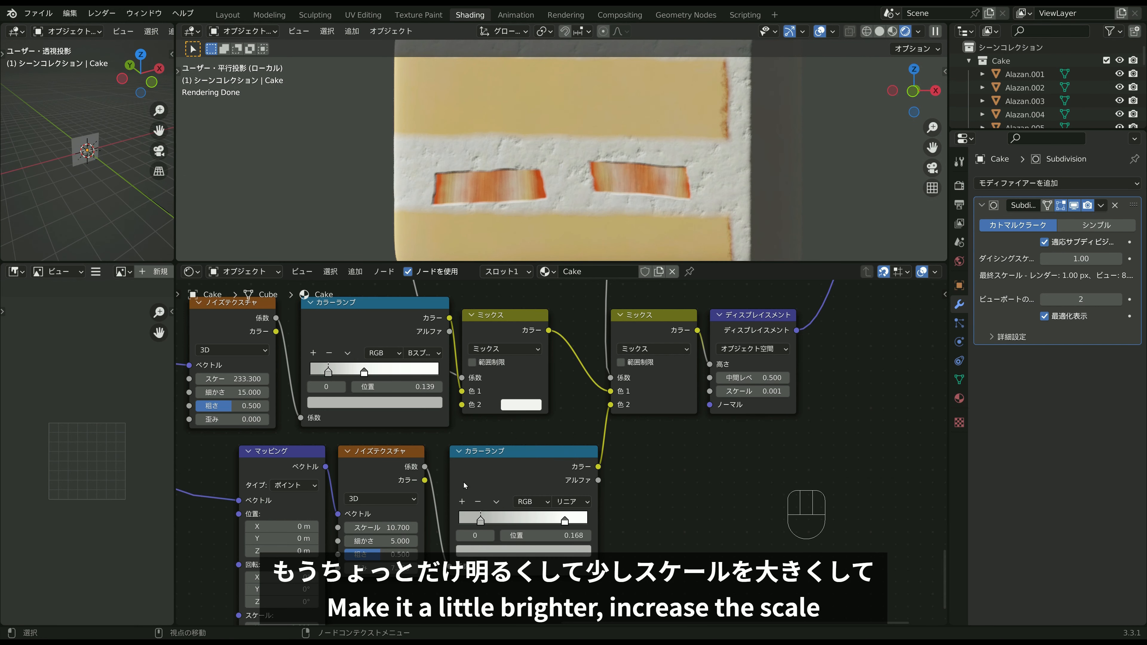
{"action": "left_click_drag", "start_coordinate": [367, 528], "coordinate": [451, 514]}
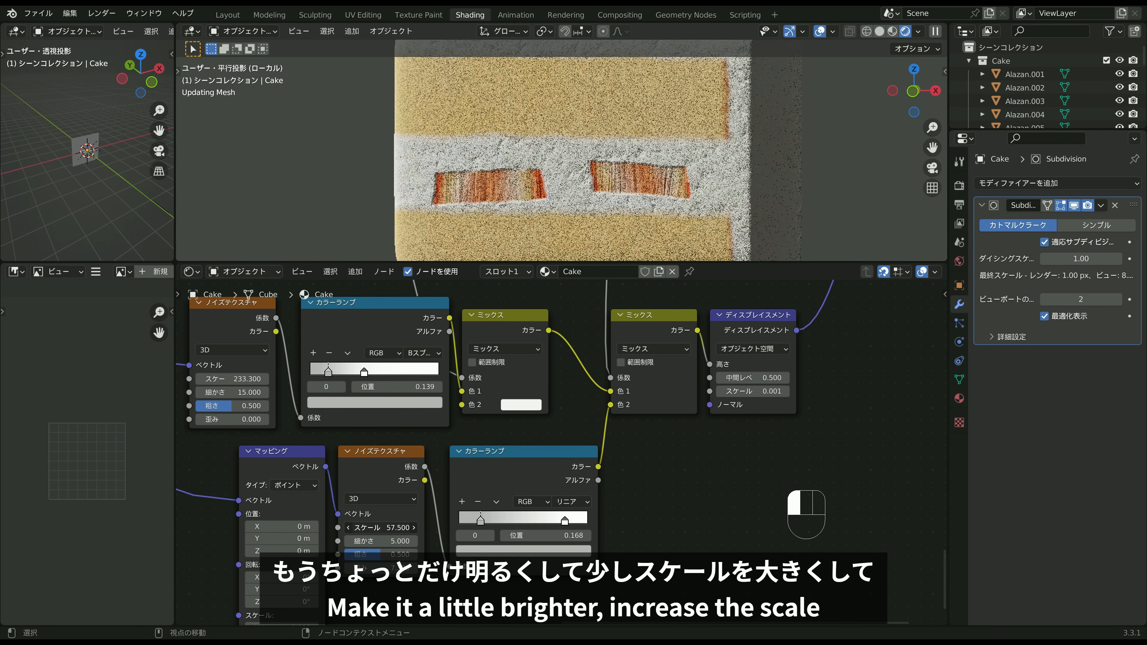
Change the filling Color Ramp's interpolation to B-Spline and spread its stops apart, with the dark stop at 0.129.
{"action": "left_click", "coordinate": [572, 501]}
{"action": "left_click", "coordinate": [578, 517]}
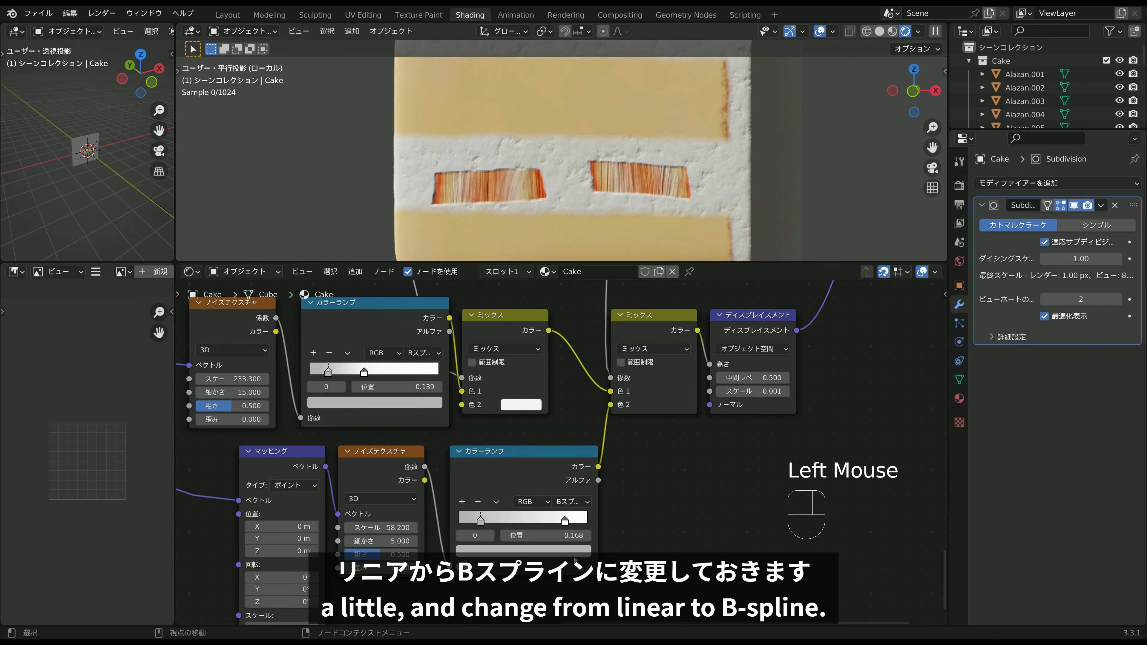
{"action": "left_click_drag", "start_coordinate": [565, 521], "coordinate": [583, 521]}
{"action": "left_click_drag", "start_coordinate": [480, 521], "coordinate": [475, 521]}
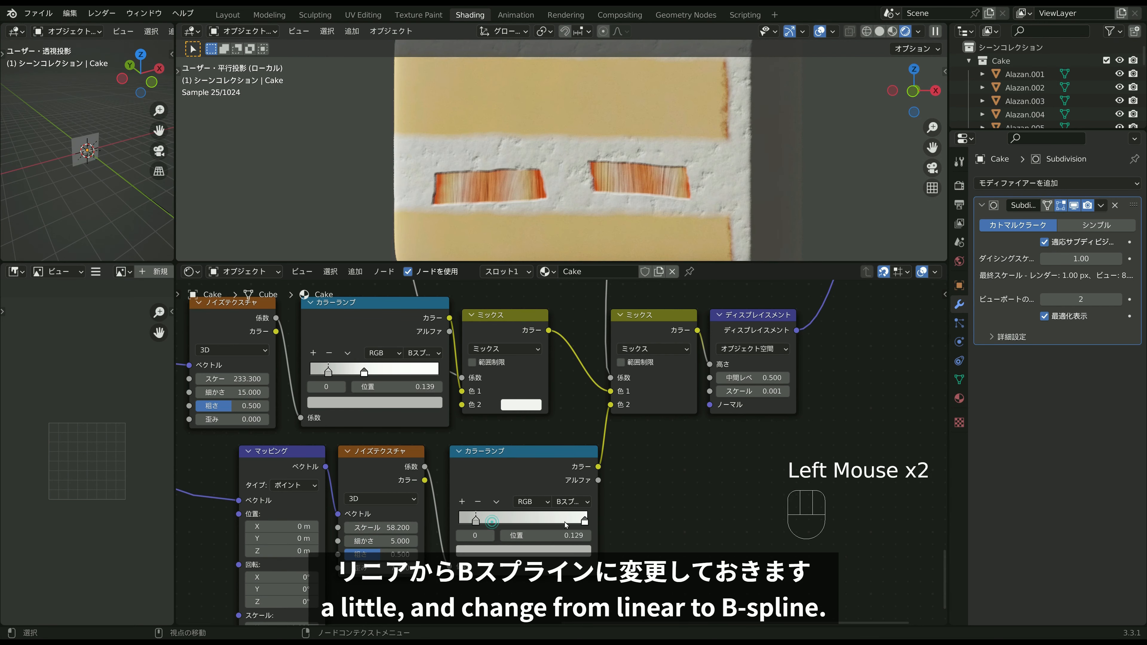
Refine the filling's fibers: Color Ramp white stop at 0.927, Noise Texture scale 60.2, detail 15, roughness 0.711 and distortion 7.3.
{"action": "left_click_drag", "start_coordinate": [577, 521], "coordinate": [572, 520]}
{"action": "left_click_drag", "start_coordinate": [382, 527], "coordinate": [387, 527]}
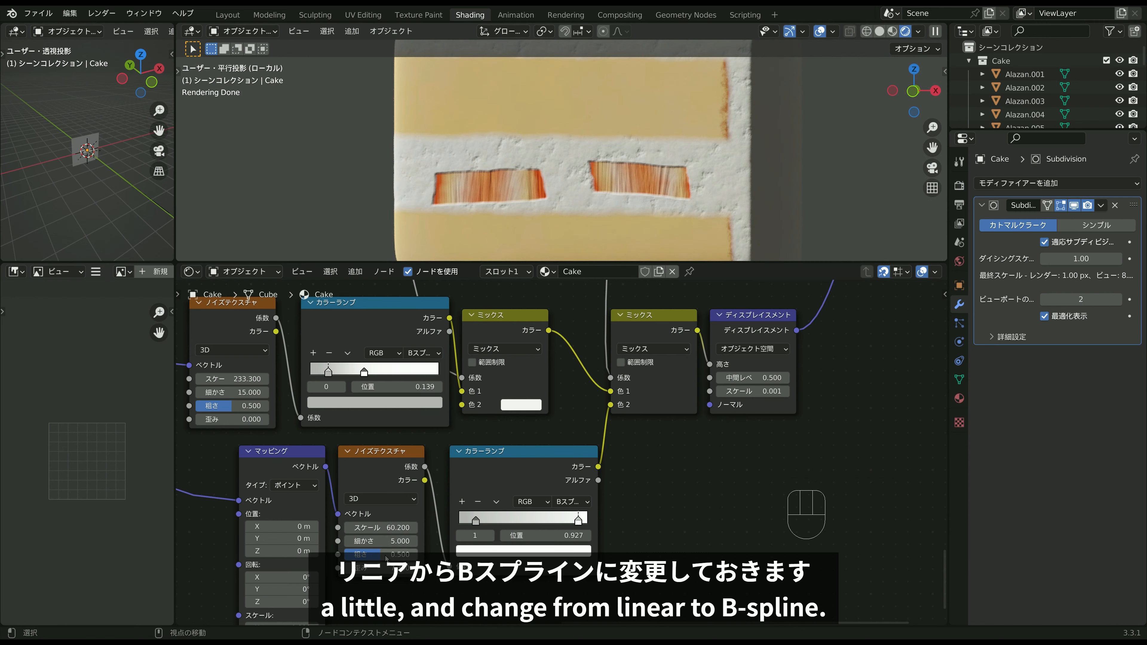
{"action": "mouse_move", "coordinate": [387, 558]}
{"action": "left_mouse_down"}
{"action": "mouse_move", "coordinate": [392, 544]}
{"action": "mouse_move", "coordinate": [392, 558]}
{"action": "left_mouse_up"}
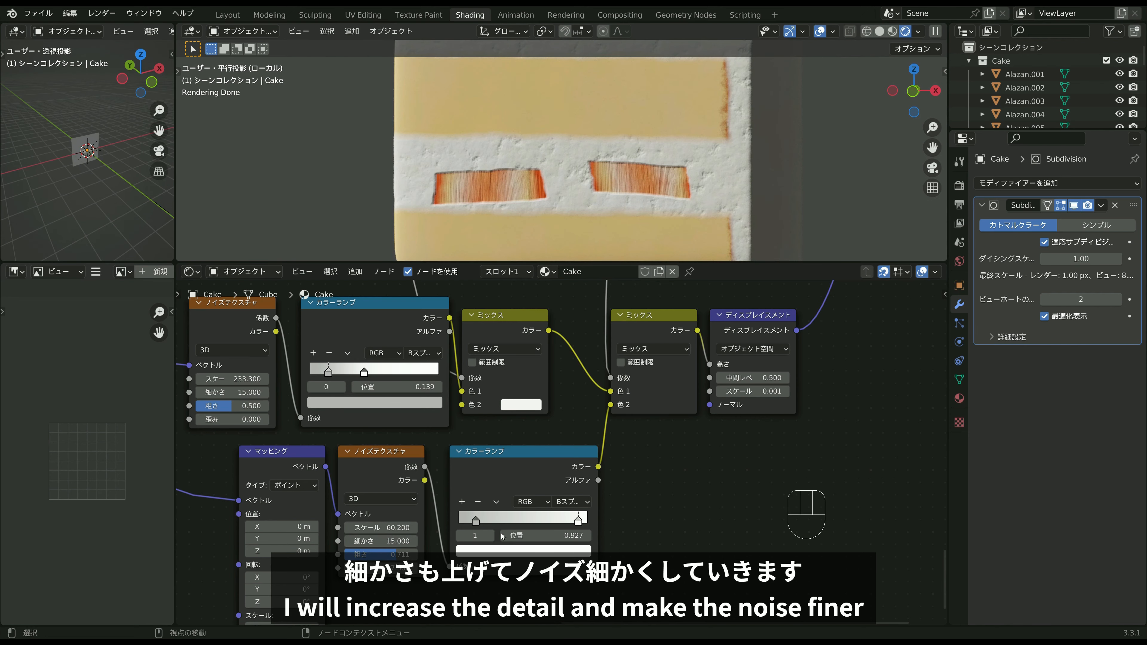
Lighten the filling Color Ramp's dark stop to a near-white gray to soften the fiber displacement.
{"action": "left_click", "coordinate": [476, 520]}
{"action": "left_click", "coordinate": [497, 550]}
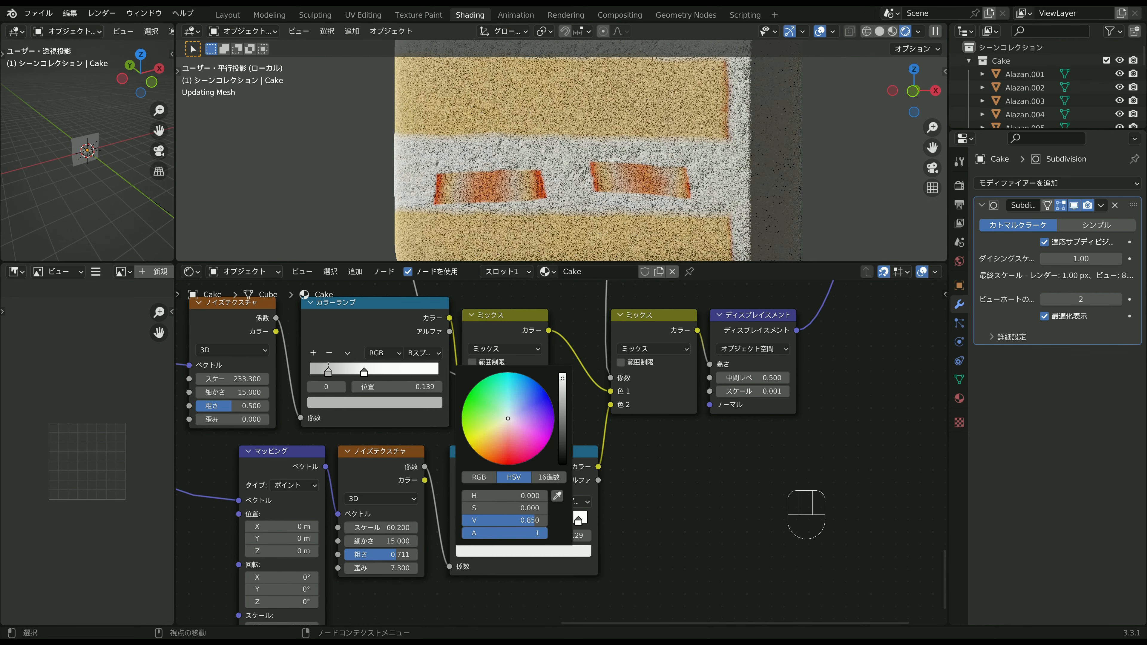
{"action": "left_click_drag", "start_coordinate": [562, 379], "coordinate": [567, 380]}
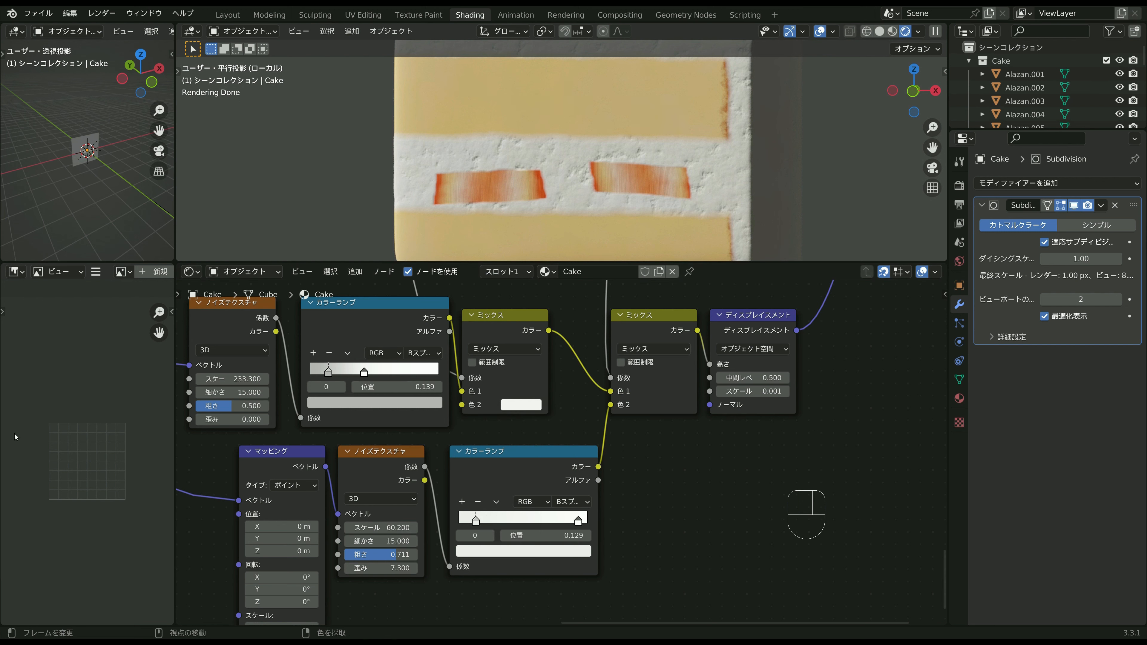
Inspect the cake from an angle, then check the sponge holes in the reference photo 2022_0036_Sample_28.jpg and return to Blender.
{"action": "mouse_move", "coordinate": [641, 212]}
{"action": "middle_mouse_down"}
{"action": "mouse_move", "coordinate": [653, 223]}
{"action": "mouse_move", "coordinate": [627, 236]}
{"action": "mouse_move", "coordinate": [596, 224]}
{"action": "mouse_move", "coordinate": [657, 190]}
{"action": "mouse_move", "coordinate": [660, 208]}
{"action": "middle_mouse_up"}
{"action": "scroll", "coordinate": [596, 225], "scroll_direction": "up", "scroll_amount": 2}
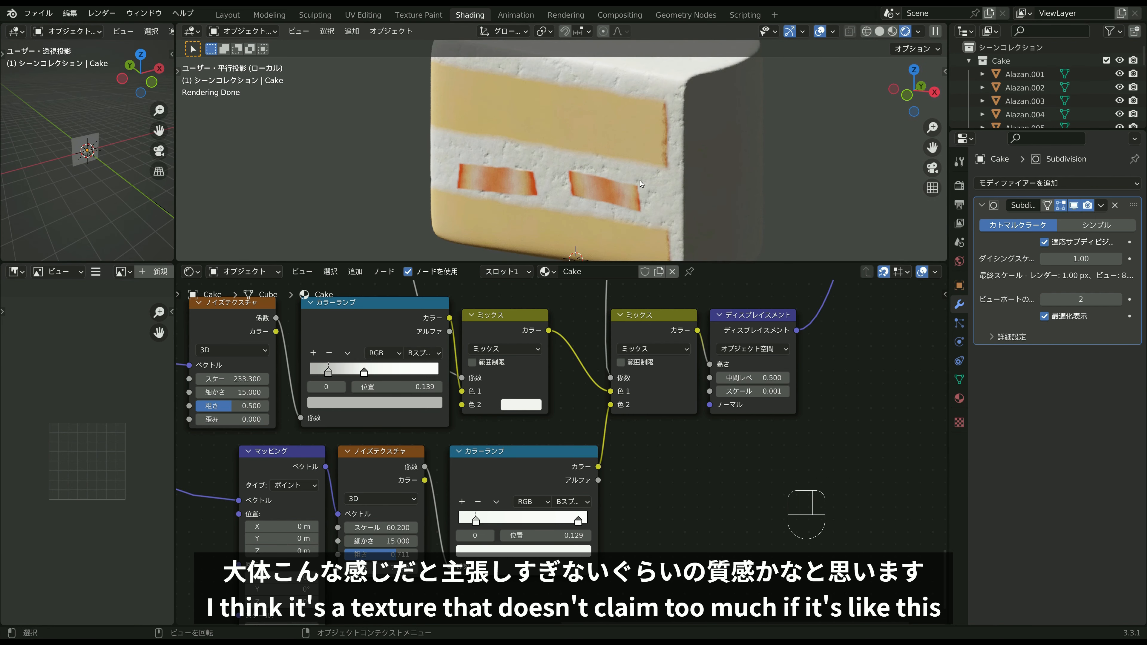
{"action": "scroll", "coordinate": [640, 183], "scroll_direction": "down", "scroll_amount": 2}
{"action": "middle_click_drag", "start_coordinate": [513, 135], "coordinate": [504, 131]}
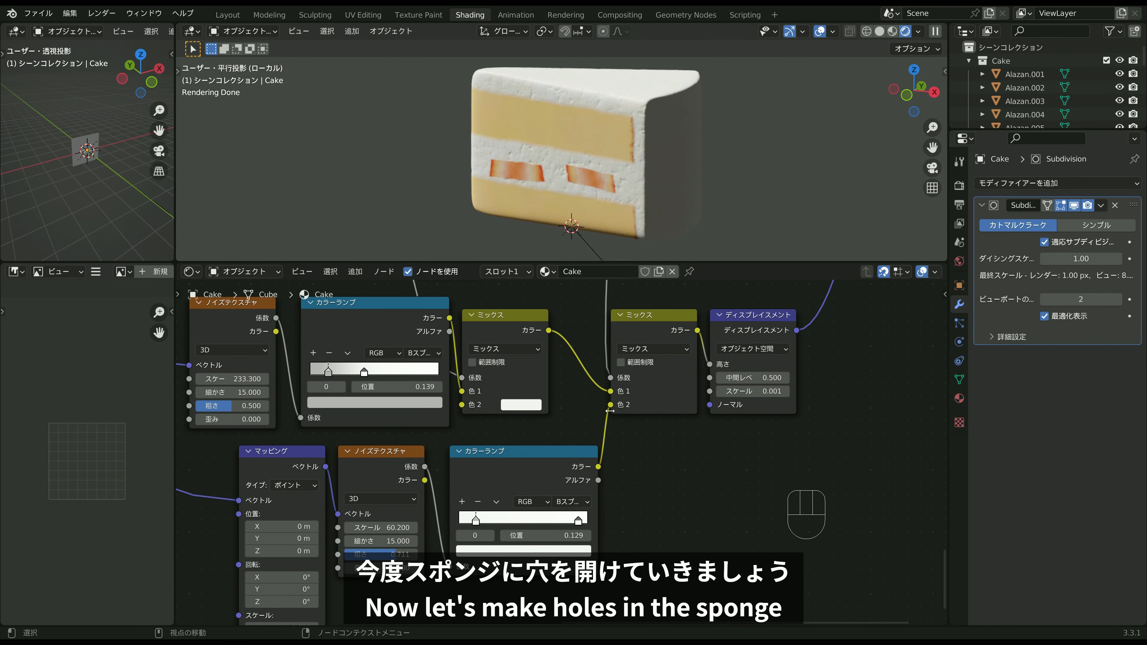
{"action": "scroll", "coordinate": [608, 410], "scroll_direction": "down", "scroll_amount": 4}
{"action": "scroll", "coordinate": [553, 411], "scroll_direction": "down", "scroll_amount": 2}
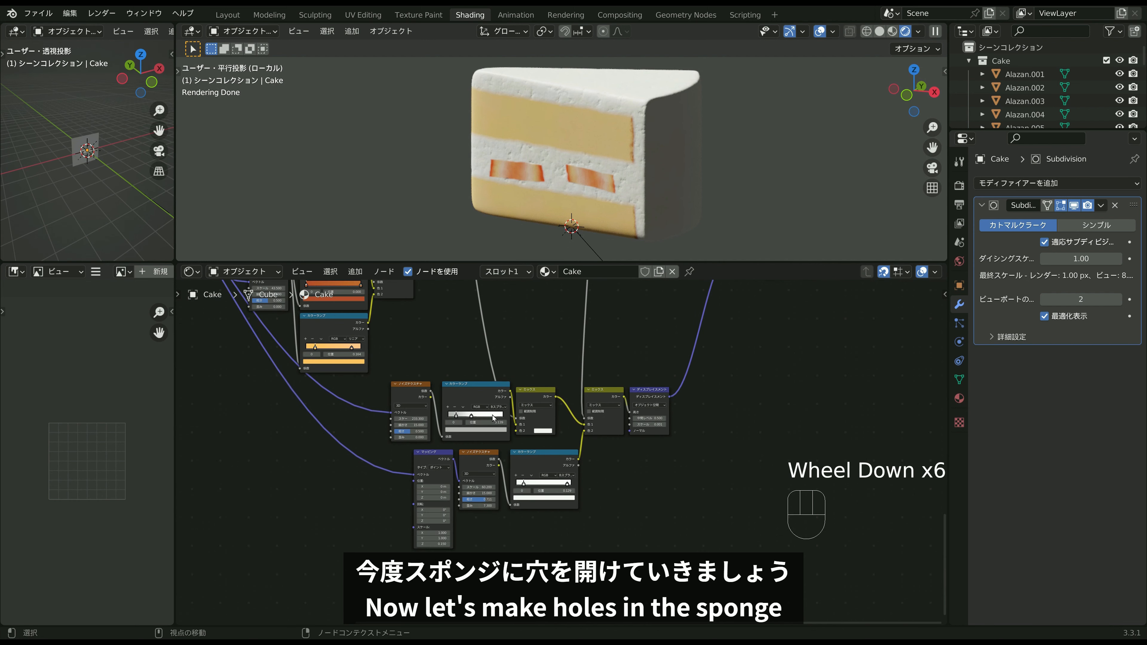
{"action": "middle_click_drag", "start_coordinate": [492, 416], "coordinate": [595, 414]}
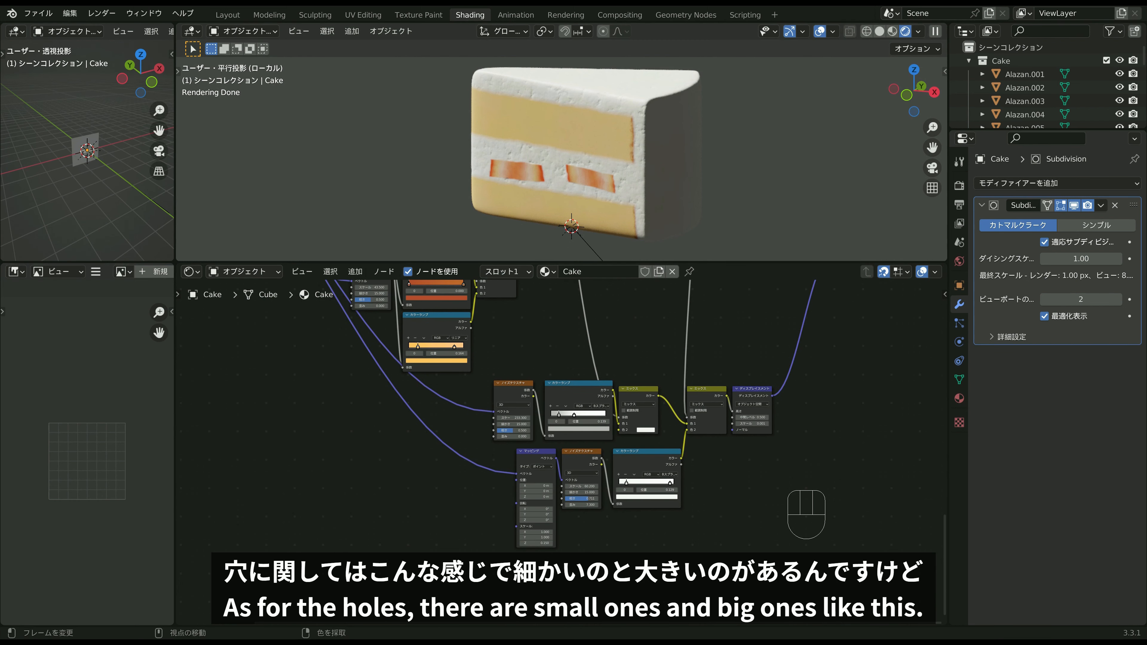
{"action": "key", "text": "alt+Tab"}
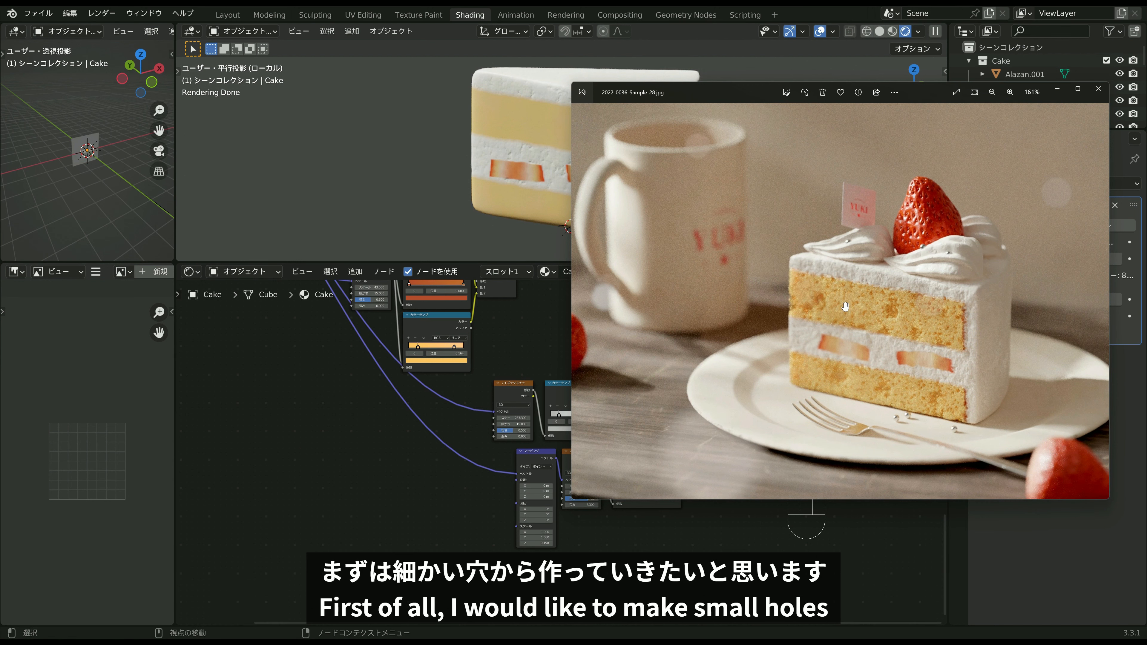
{"action": "left_click", "coordinate": [1058, 91]}
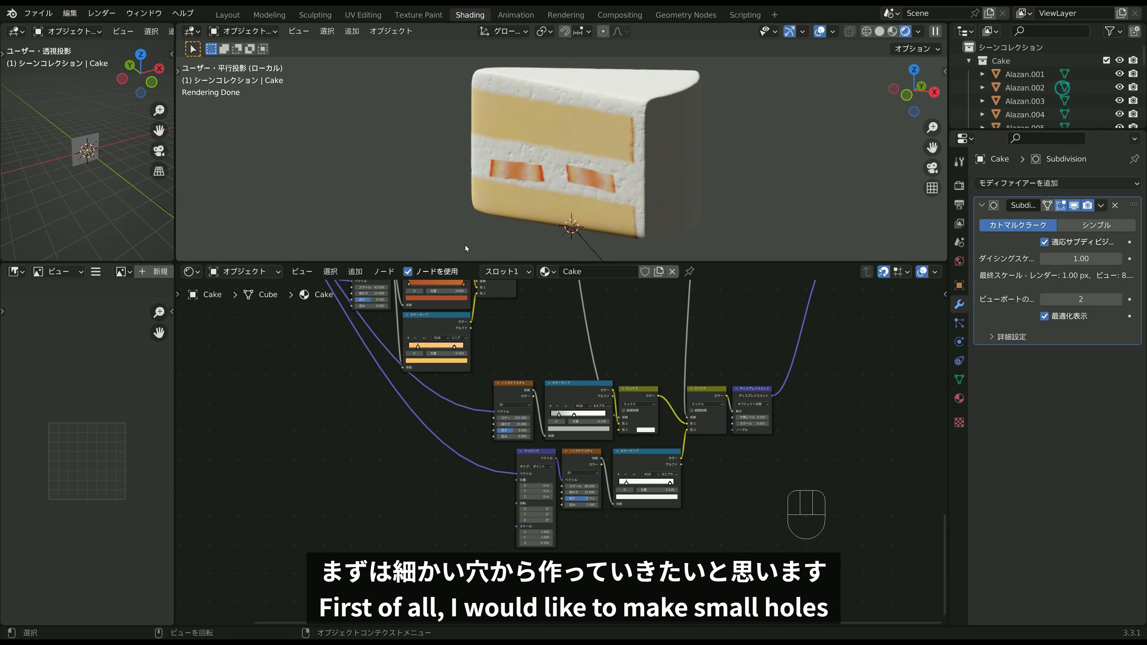
Add a Voronoi Texture node in the empty area beside the displacement nodes for the sponge holes.
{"action": "scroll", "coordinate": [429, 413], "scroll_direction": "down", "scroll_amount": 4}
{"action": "middle_click_drag", "start_coordinate": [348, 397], "coordinate": [450, 400]}
{"action": "left_click", "coordinate": [450, 400]}
{"action": "key", "text": "shift+a"}
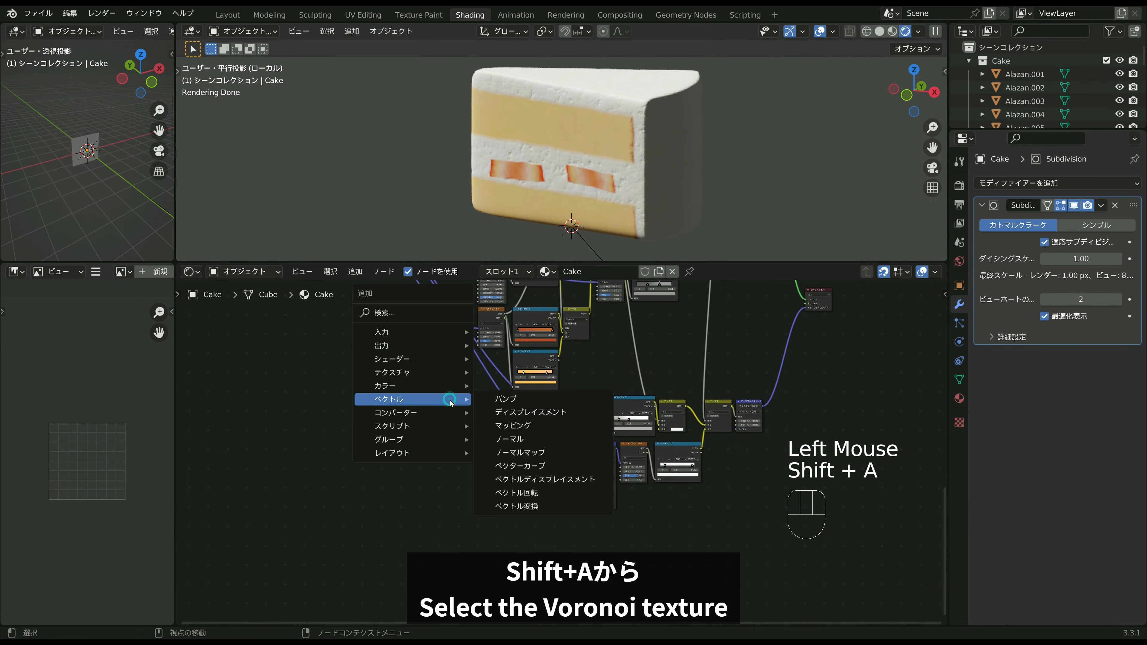
{"action": "mouse_move", "coordinate": [443, 379]}
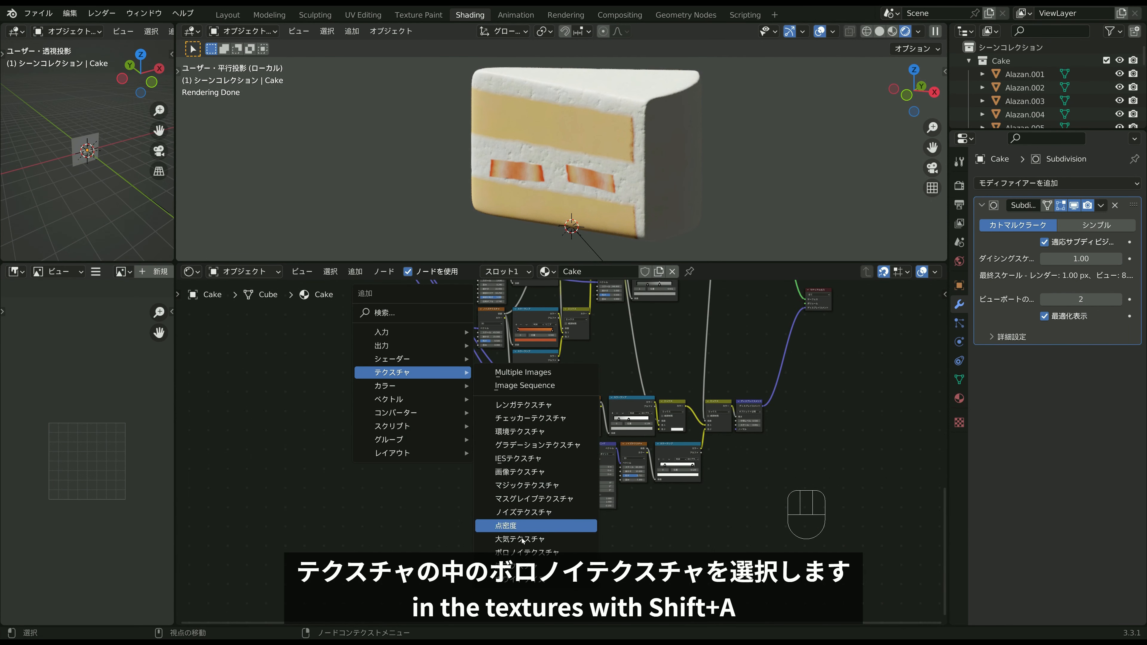
{"action": "left_click", "coordinate": [503, 552]}
{"action": "left_click", "coordinate": [427, 445]}
{"action": "scroll", "coordinate": [414, 423], "scroll_direction": "up", "scroll_amount": 2}
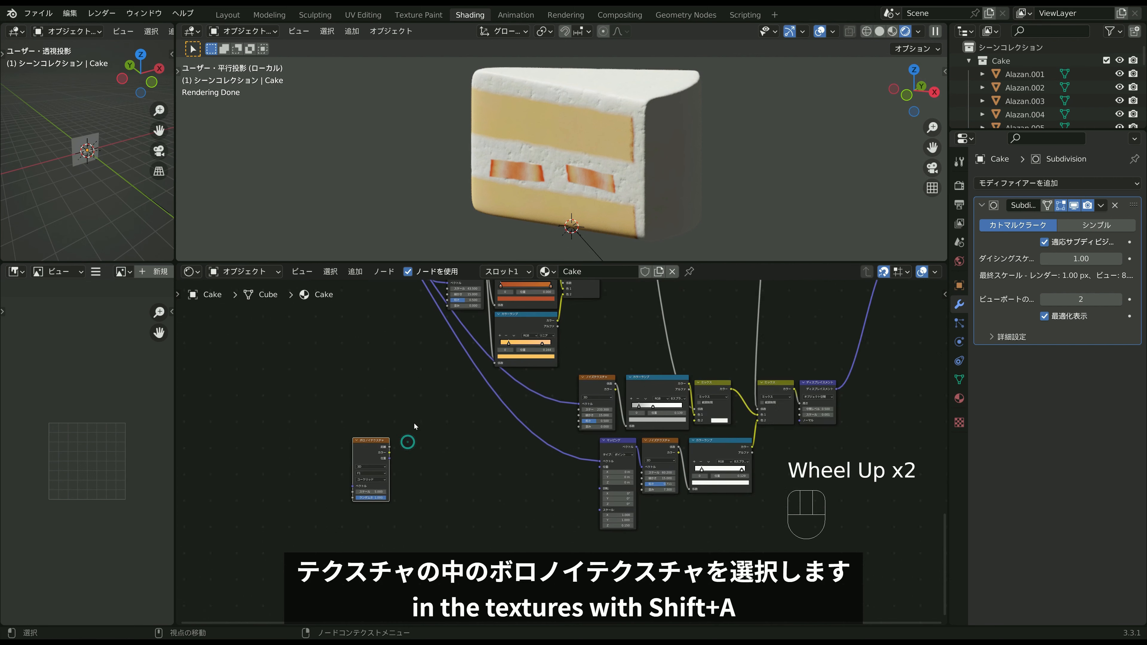
Add a Color Ramp node directly beside the new Voronoi Texture.
{"action": "middle_click_drag", "start_coordinate": [432, 434], "coordinate": [510, 402]}
{"action": "scroll", "coordinate": [510, 401], "scroll_direction": "up", "scroll_amount": 2}
{"action": "key", "text": "shift+a"}
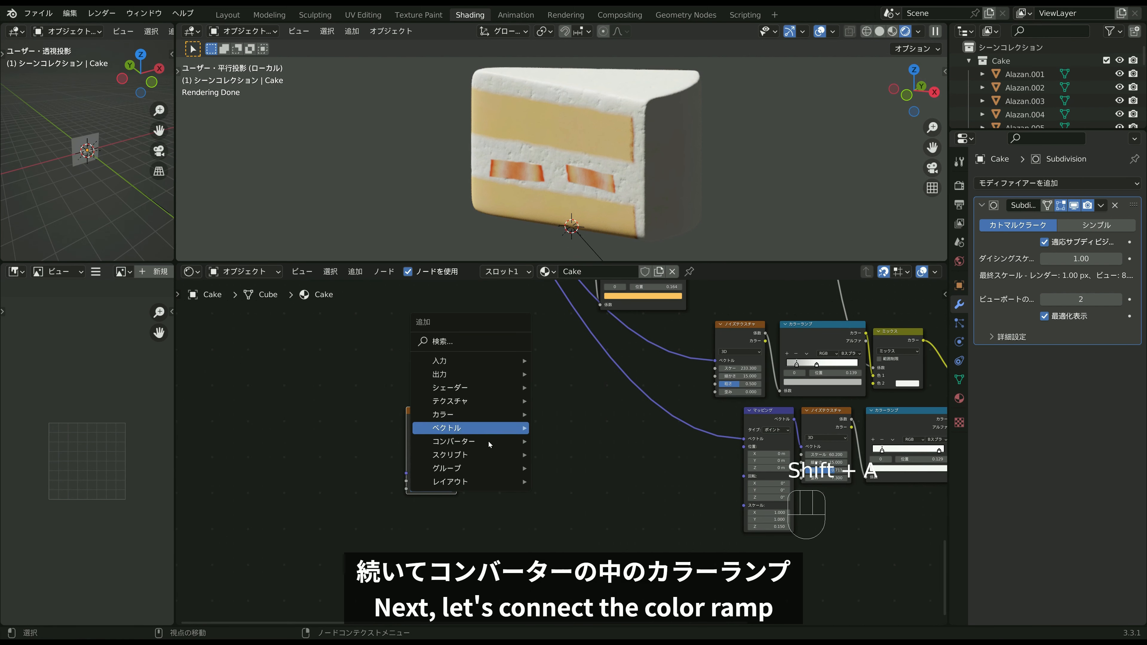
{"action": "mouse_move", "coordinate": [488, 441]}
{"action": "left_click", "coordinate": [574, 467]}
{"action": "left_click", "coordinate": [464, 407]}
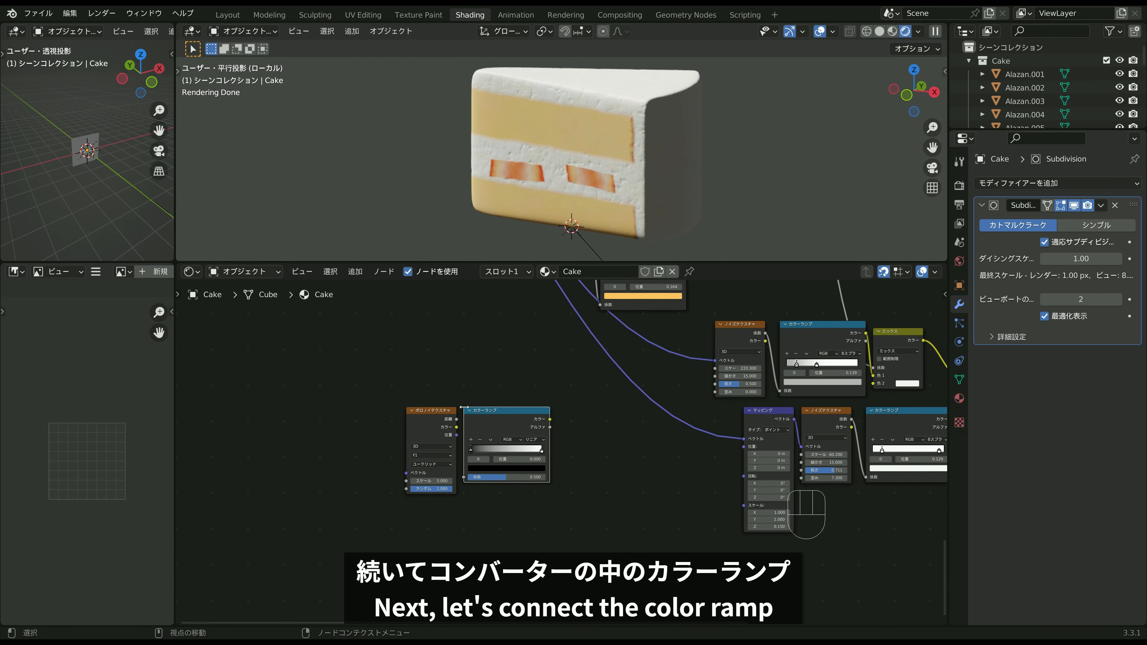
Connect the Texture Coordinate's Object output to the Voronoi's Vector input and the Voronoi's Distance output to the Color Ramp's Fac.
{"action": "scroll", "coordinate": [458, 379], "scroll_direction": "down", "scroll_amount": 2}
{"action": "scroll", "coordinate": [458, 383], "scroll_direction": "down", "scroll_amount": 4}
{"action": "middle_click_drag", "start_coordinate": [462, 305], "coordinate": [446, 441]}
{"action": "left_click", "coordinate": [460, 345]}
{"action": "scroll", "coordinate": [460, 345], "scroll_direction": "up", "scroll_amount": 3}
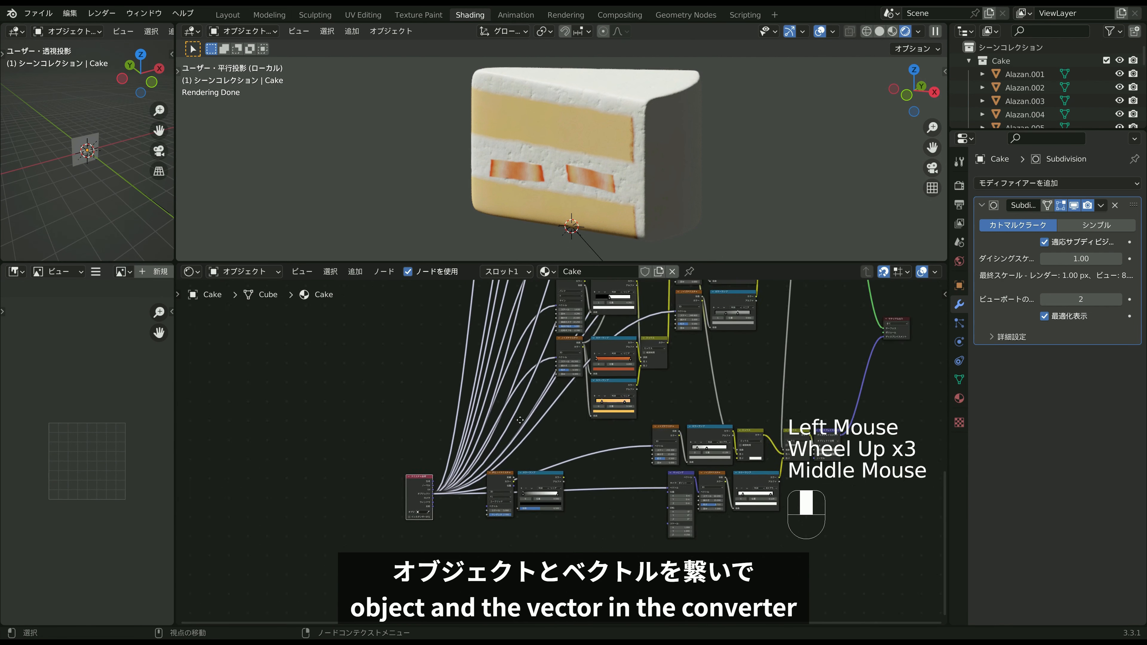
{"action": "scroll", "coordinate": [445, 441], "scroll_direction": "up", "scroll_amount": 2}
{"action": "left_click_drag", "start_coordinate": [419, 435], "coordinate": [487, 450]}
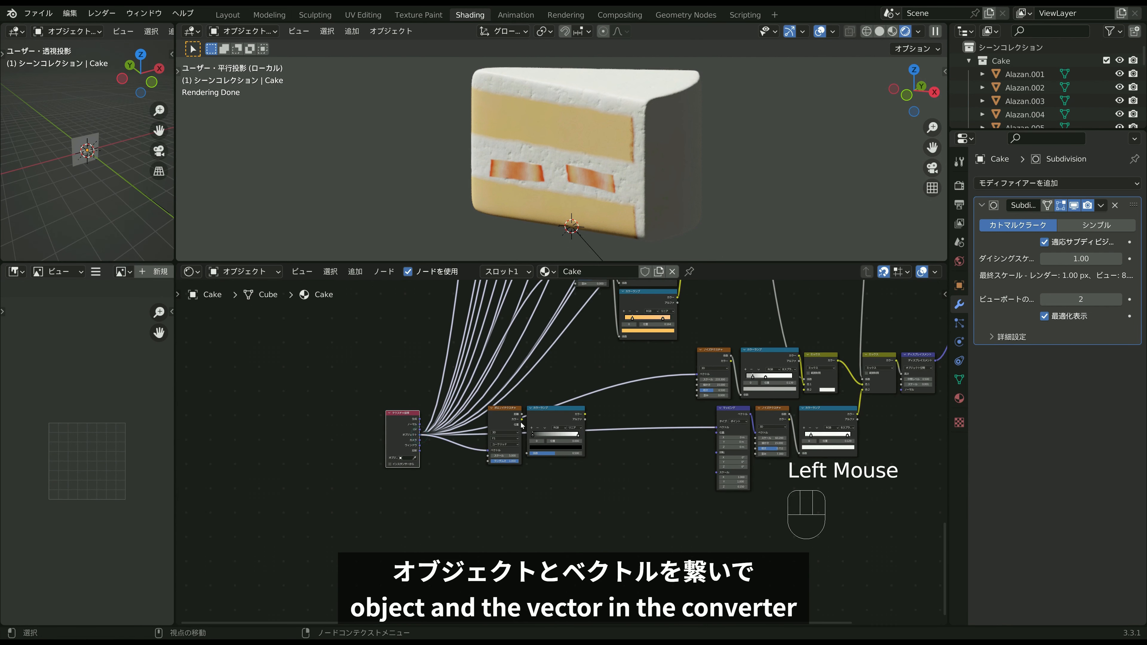
{"action": "left_click_drag", "start_coordinate": [522, 415], "coordinate": [528, 454]}
Connect the Voronoi Color Ramp's Color output to Color 2 of the first displacement Mix node and move the Texture Coordinate node clear.
{"action": "scroll", "coordinate": [620, 408], "scroll_direction": "up", "scroll_amount": 3}
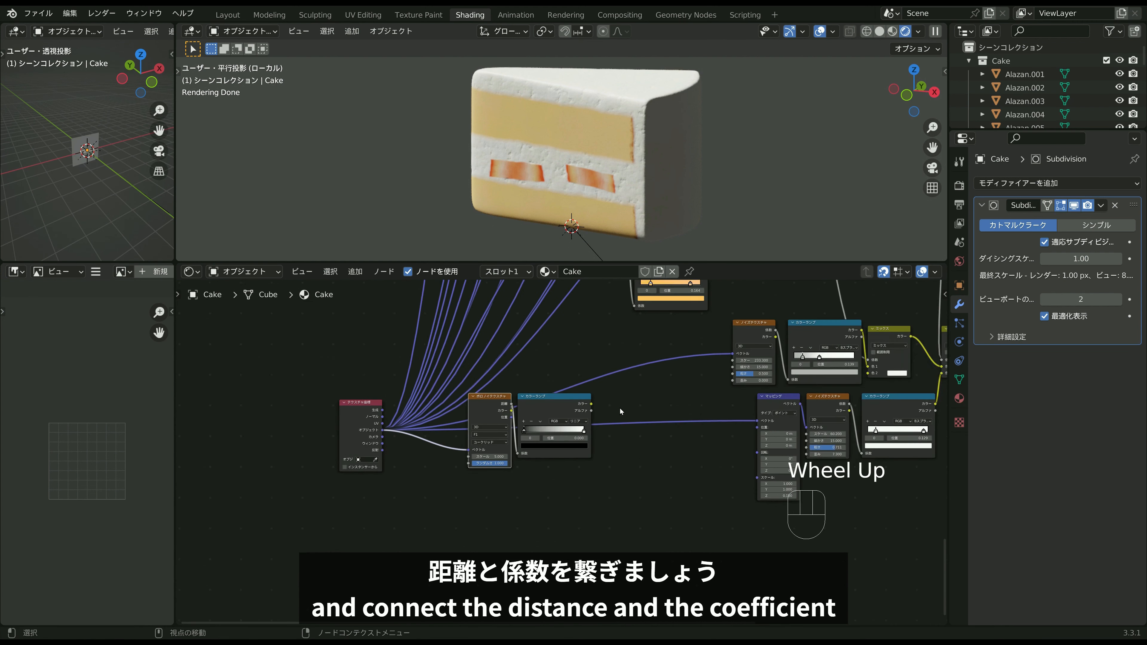
{"action": "middle_click_drag", "start_coordinate": [620, 408], "coordinate": [524, 409]}
{"action": "left_click_drag", "start_coordinate": [474, 415], "coordinate": [806, 381]}
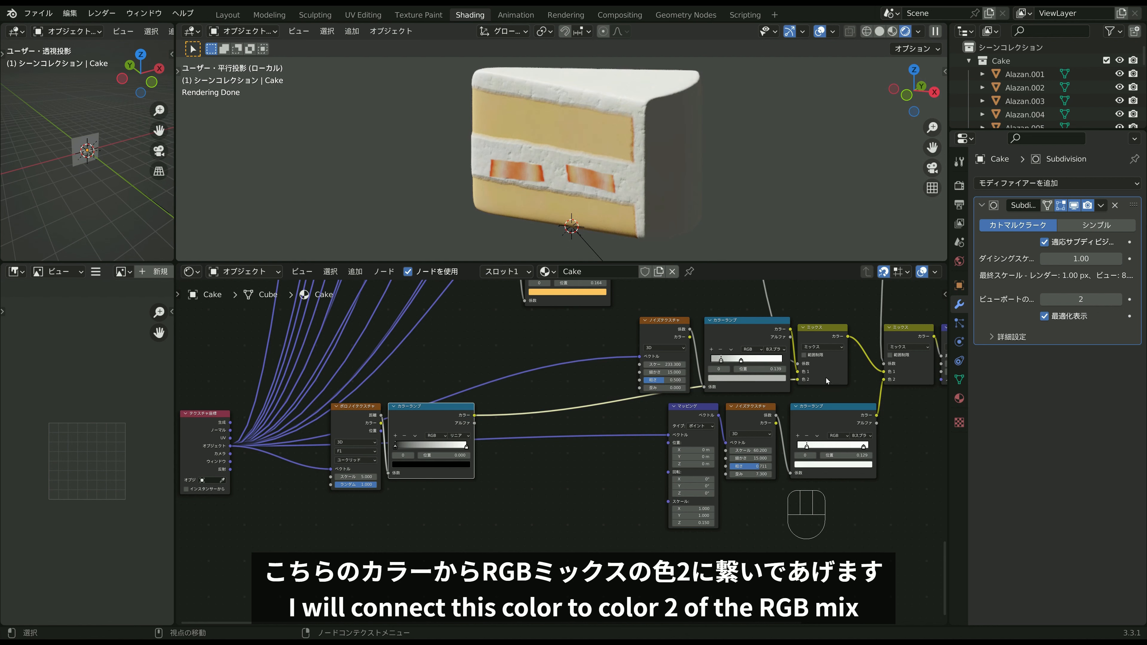
{"action": "scroll", "coordinate": [225, 423], "scroll_direction": "down", "scroll_amount": 2}
{"action": "left_click_drag", "start_coordinate": [295, 435], "coordinate": [272, 291]}
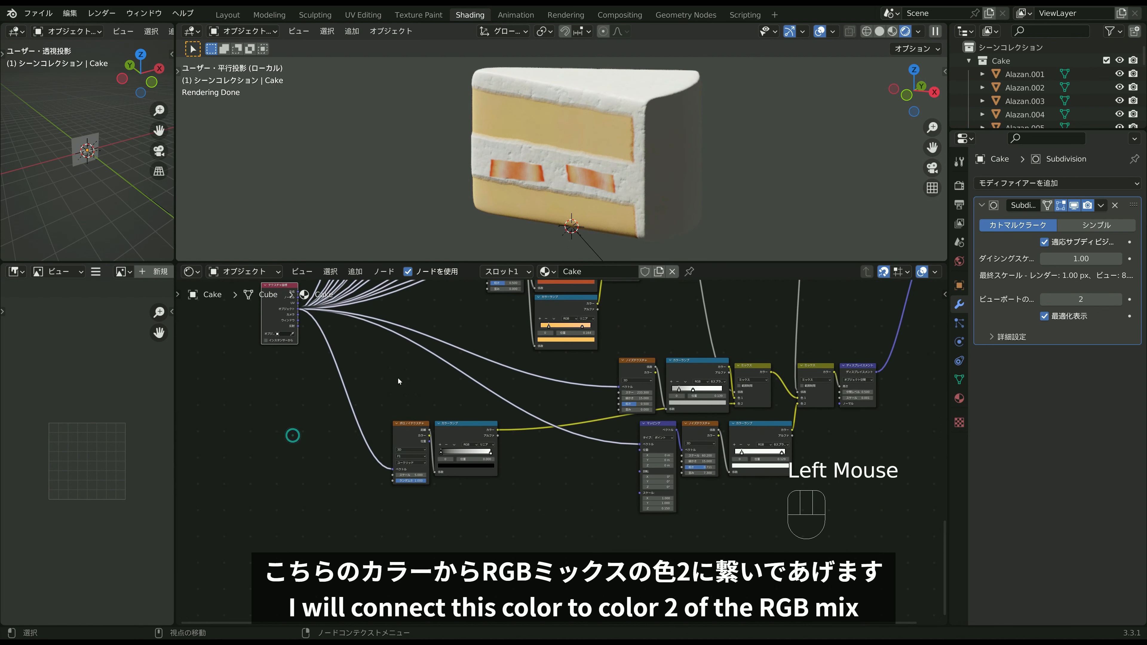
Set the Voronoi Texture's scale to 500.
{"action": "middle_click_drag", "start_coordinate": [471, 390], "coordinate": [485, 342]}
{"action": "scroll", "coordinate": [475, 365], "scroll_direction": "up", "scroll_amount": 2}
{"action": "scroll", "coordinate": [409, 445], "scroll_direction": "up", "scroll_amount": 3}
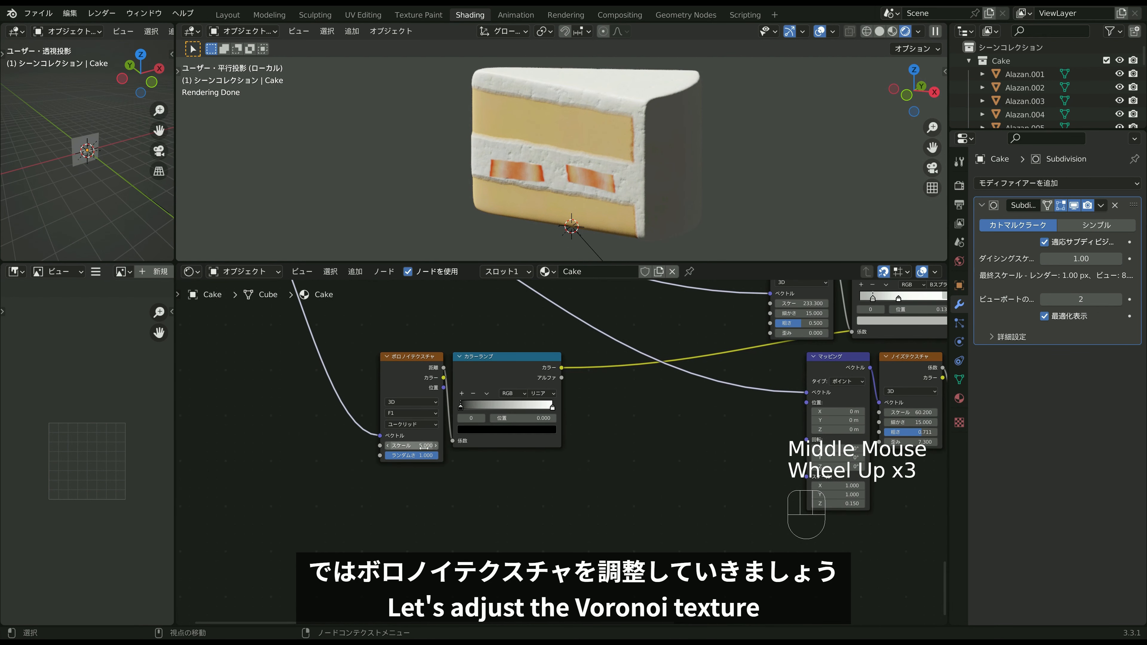
{"action": "left_click_drag", "start_coordinate": [409, 445], "coordinate": [679, 445]}
{"action": "left_click", "coordinate": [407, 445]}
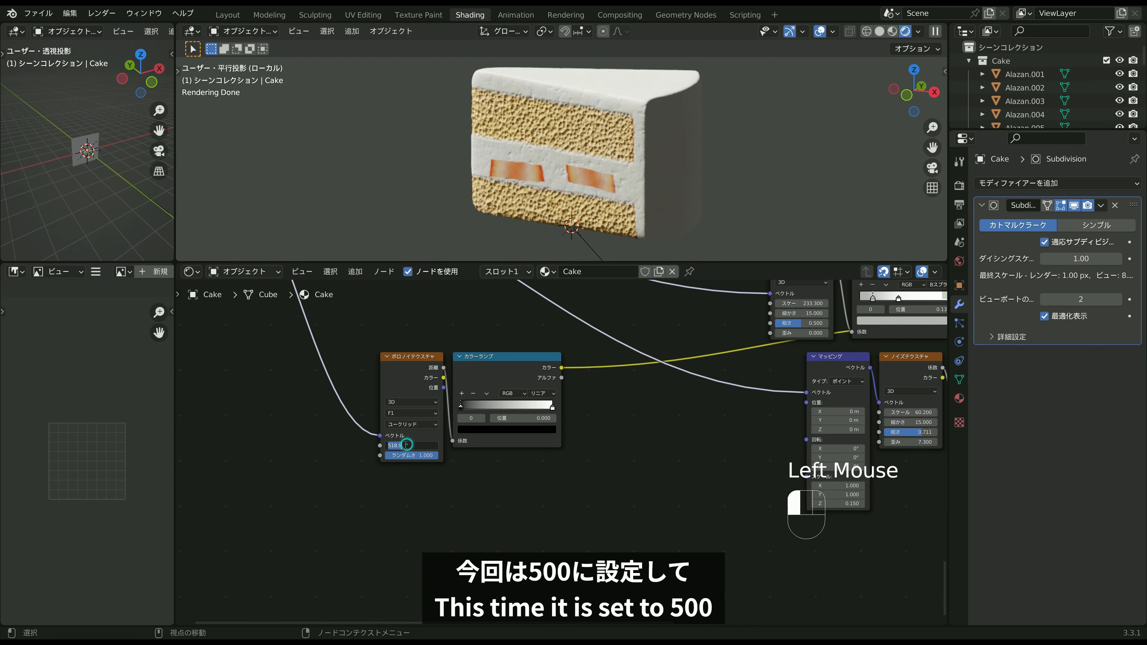
{"action": "type", "text": "500"}
{"action": "key", "text": "Return"}
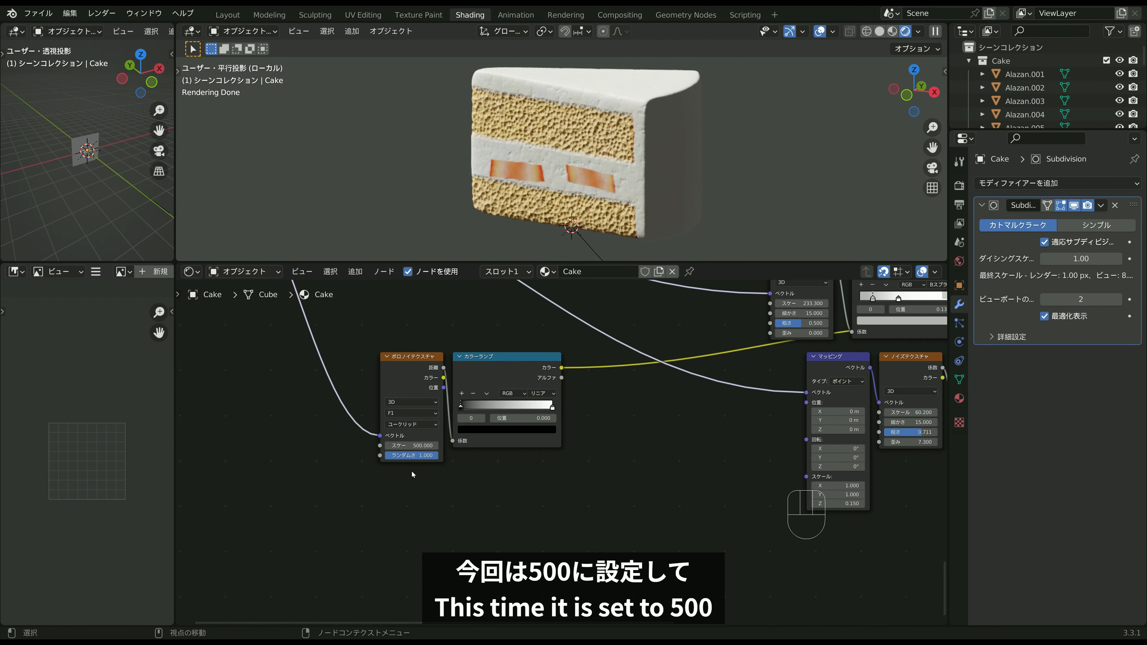
Narrow the sponge holes by moving the Voronoi Color Ramp's white stop to 0.303 and its black stop closer to it.
{"action": "scroll", "coordinate": [508, 113], "scroll_direction": "up", "scroll_amount": 2}
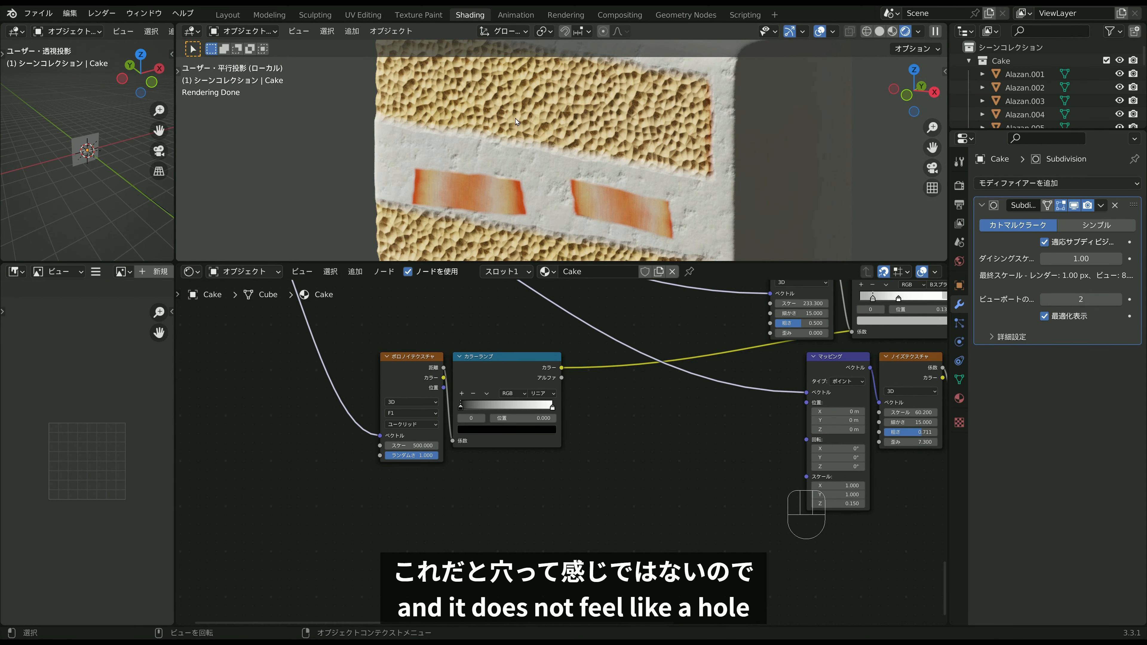
{"action": "left_click_drag", "start_coordinate": [554, 408], "coordinate": [488, 407]}
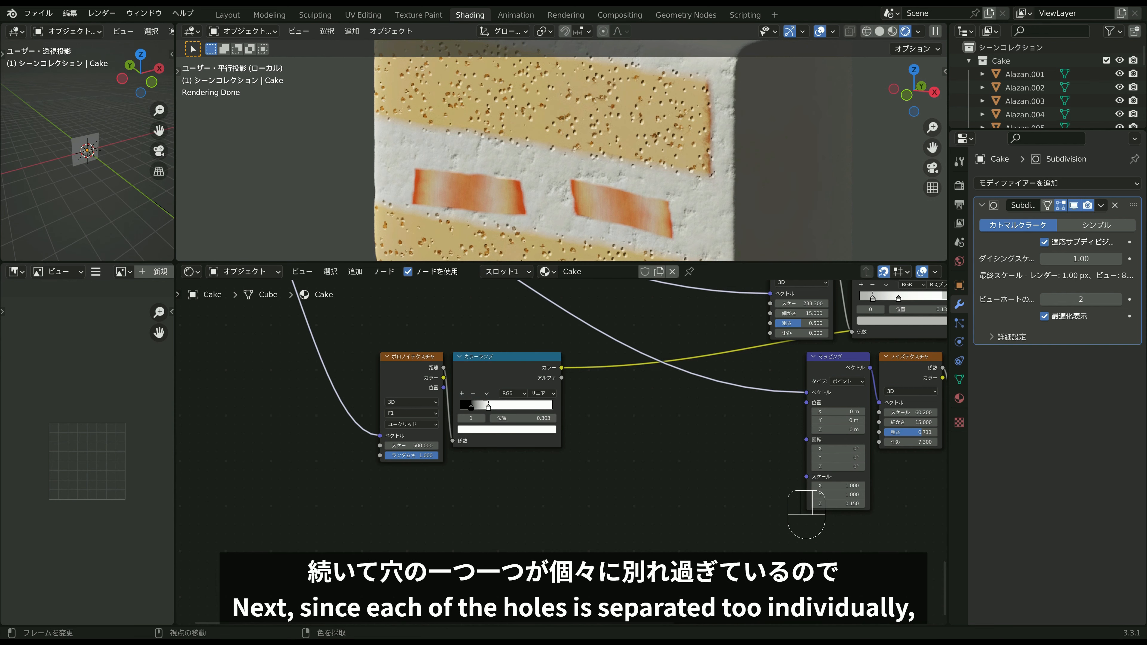
{"action": "middle_click_drag", "start_coordinate": [540, 238], "coordinate": [667, 160]}
{"action": "scroll", "coordinate": [586, 214], "scroll_direction": "down", "scroll_amount": 1}
{"action": "scroll", "coordinate": [549, 225], "scroll_direction": "down", "scroll_amount": 1}
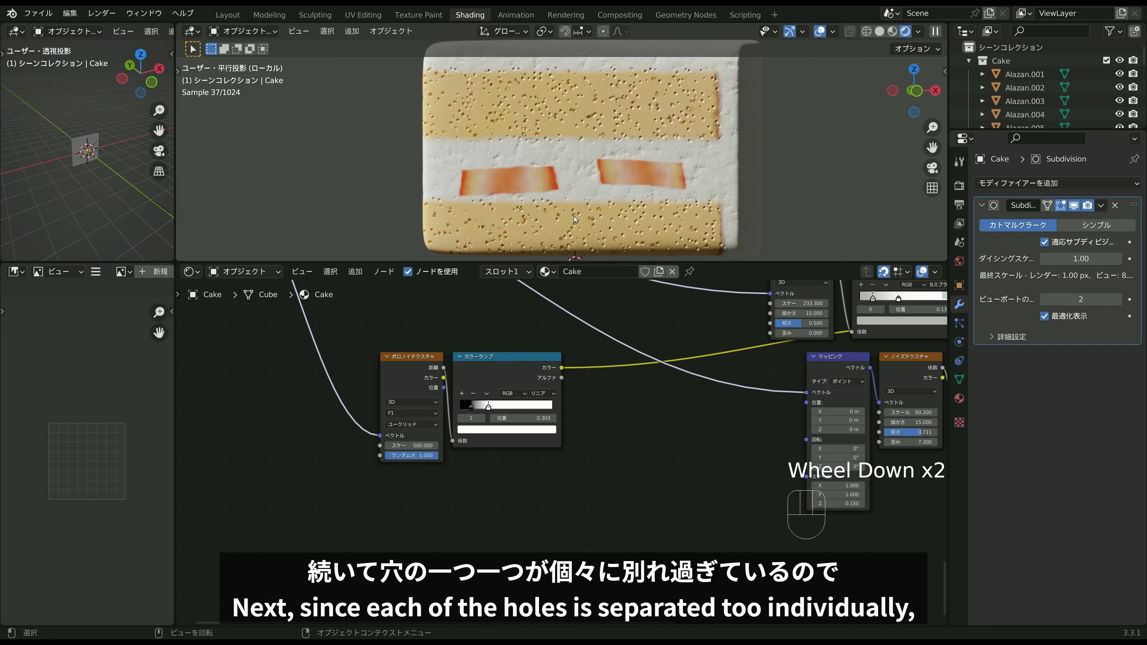
Change the Voronoi Texture's feature output to Smooth F1 so that the sponge holes connect.
{"action": "middle_click_drag", "start_coordinate": [548, 225], "coordinate": [574, 246]}
{"action": "left_click", "coordinate": [398, 416]}
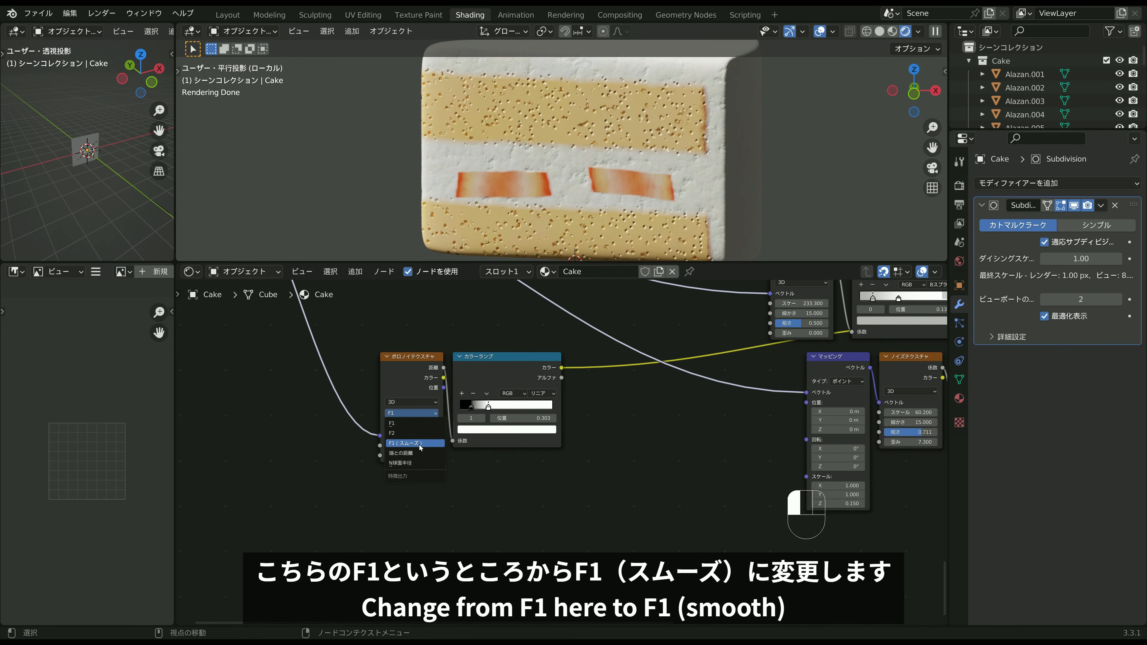
{"action": "left_click", "coordinate": [422, 444]}
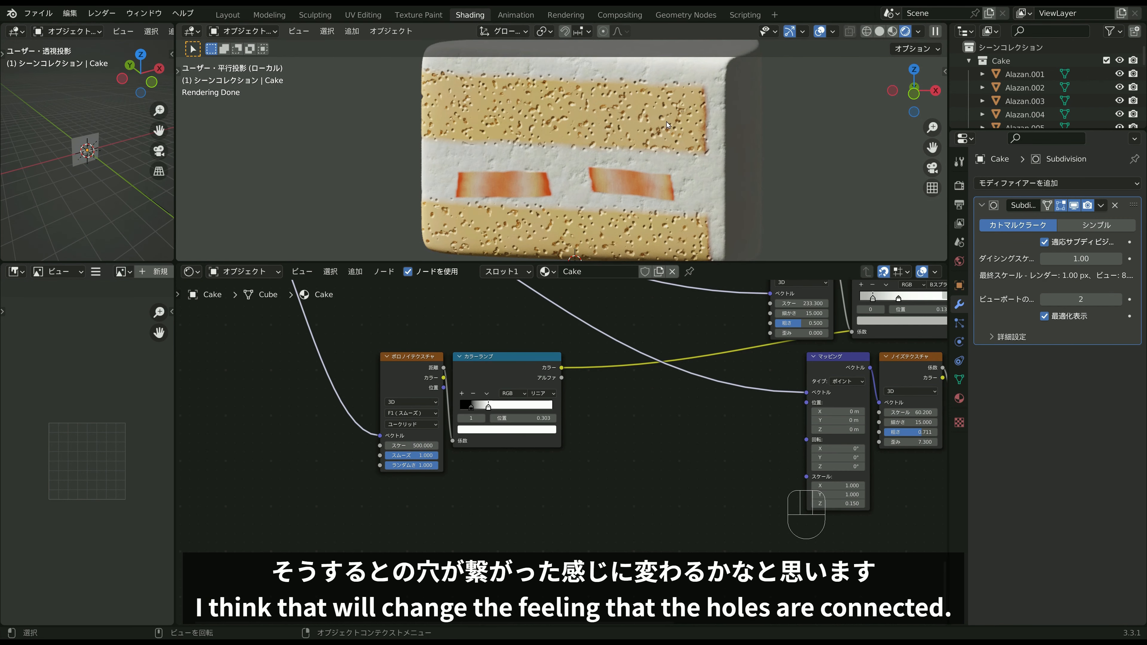
Enlarge the sponge holes by moving the Voronoi Color Ramp's black stop to 0.192 and shifting the white stop slightly further out.
{"action": "middle_click_drag", "start_coordinate": [699, 140], "coordinate": [535, 184]}
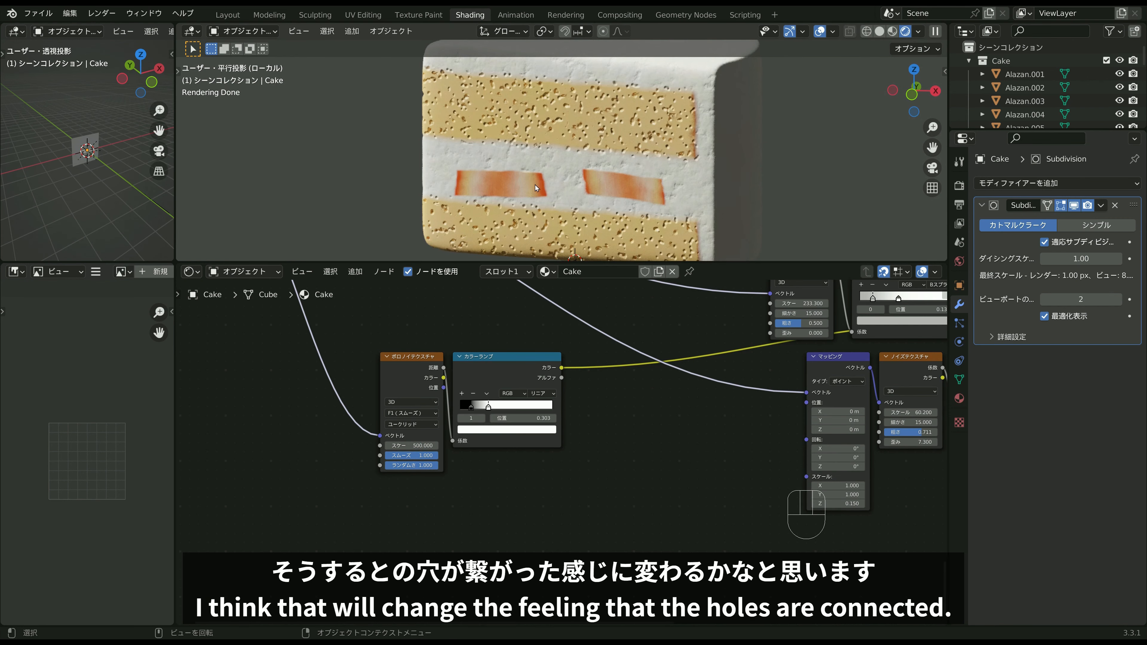
{"action": "mouse_move", "coordinate": [471, 405]}
{"action": "left_mouse_down"}
{"action": "mouse_move", "coordinate": [499, 407]}
{"action": "mouse_move", "coordinate": [478, 406]}
{"action": "left_mouse_up"}
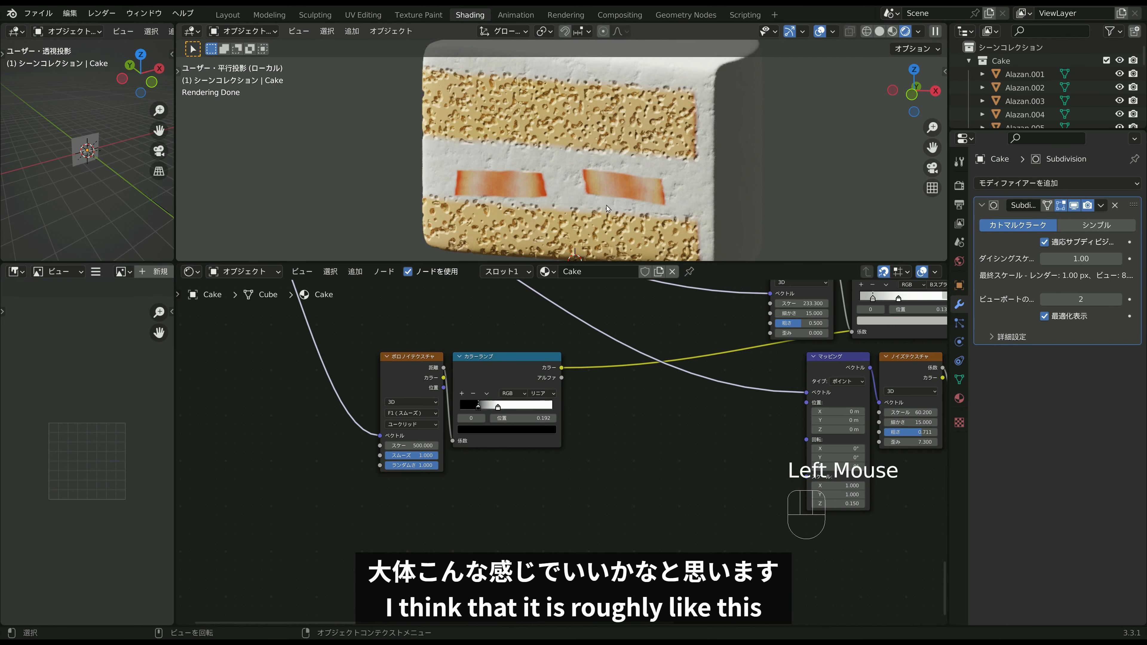
{"action": "middle_click_drag", "start_coordinate": [542, 189], "coordinate": [513, 175]}
{"action": "scroll", "coordinate": [514, 195], "scroll_direction": "down", "scroll_amount": 2}
{"action": "scroll", "coordinate": [521, 176], "scroll_direction": "up", "scroll_amount": 2}
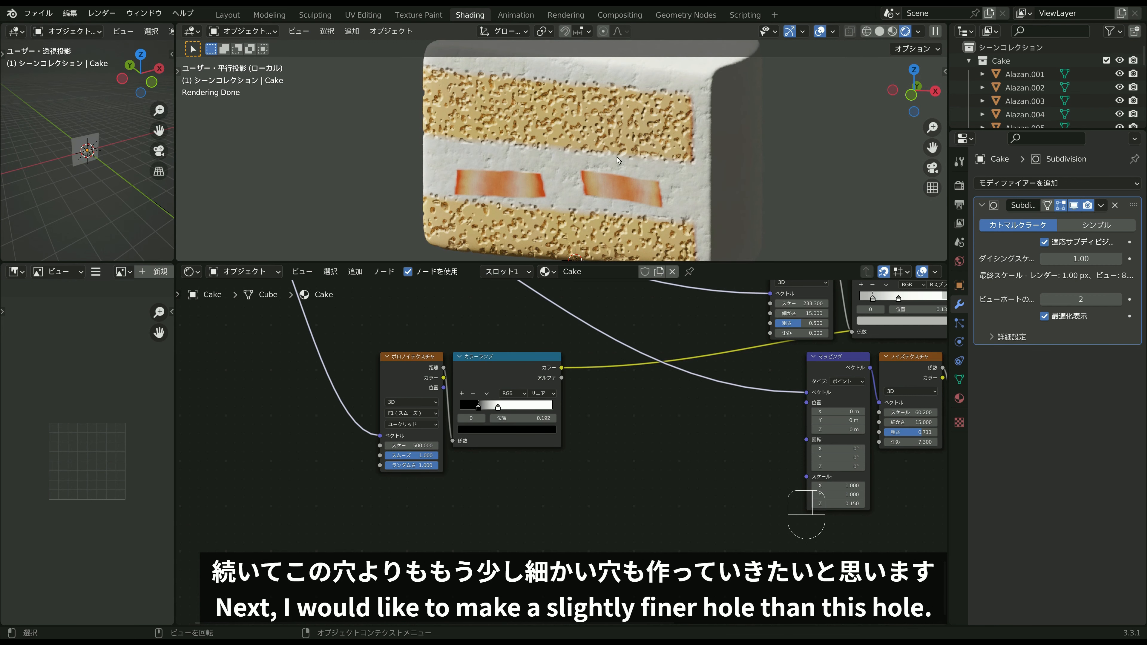
Duplicate the Voronoi Texture and its Color Ramp with their input links kept, place them below, and set the copy's scale to 1000.
{"action": "scroll", "coordinate": [603, 385], "scroll_direction": "down", "scroll_amount": 2}
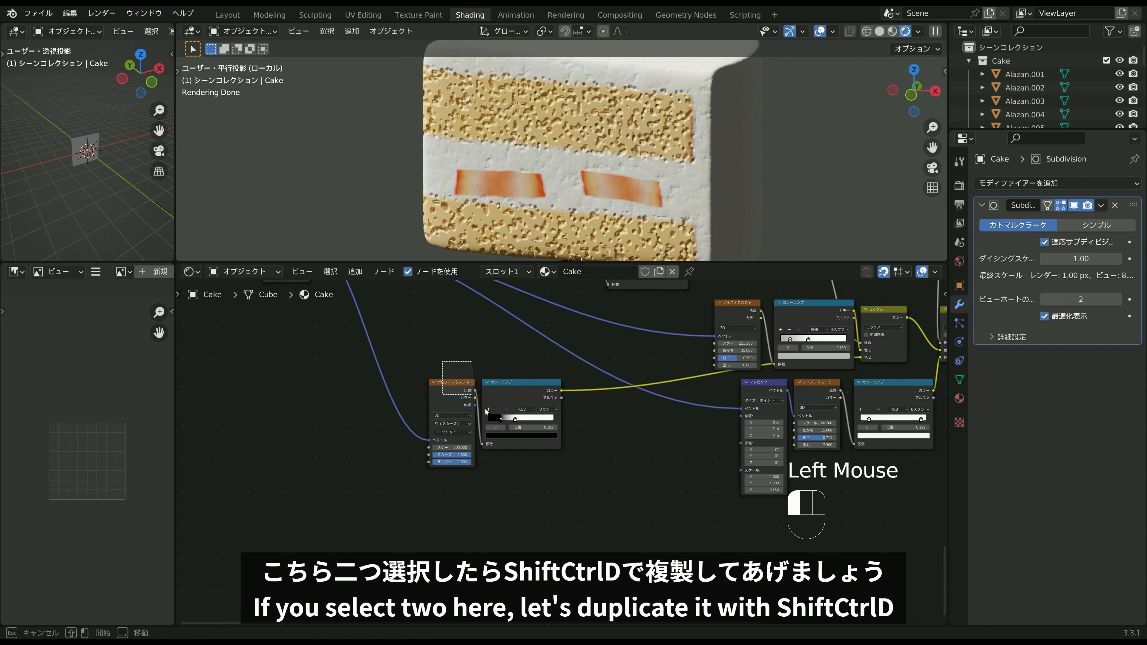
{"action": "left_click_drag", "start_coordinate": [443, 361], "coordinate": [516, 435]}
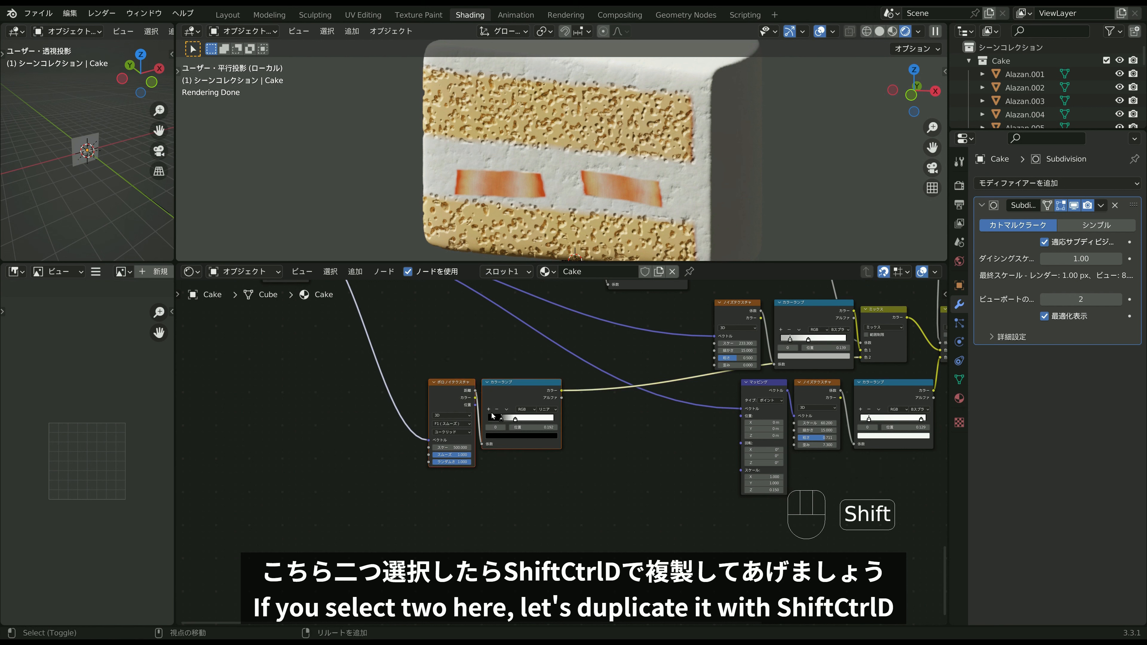
{"action": "key", "text": "ctrl+shift+d"}
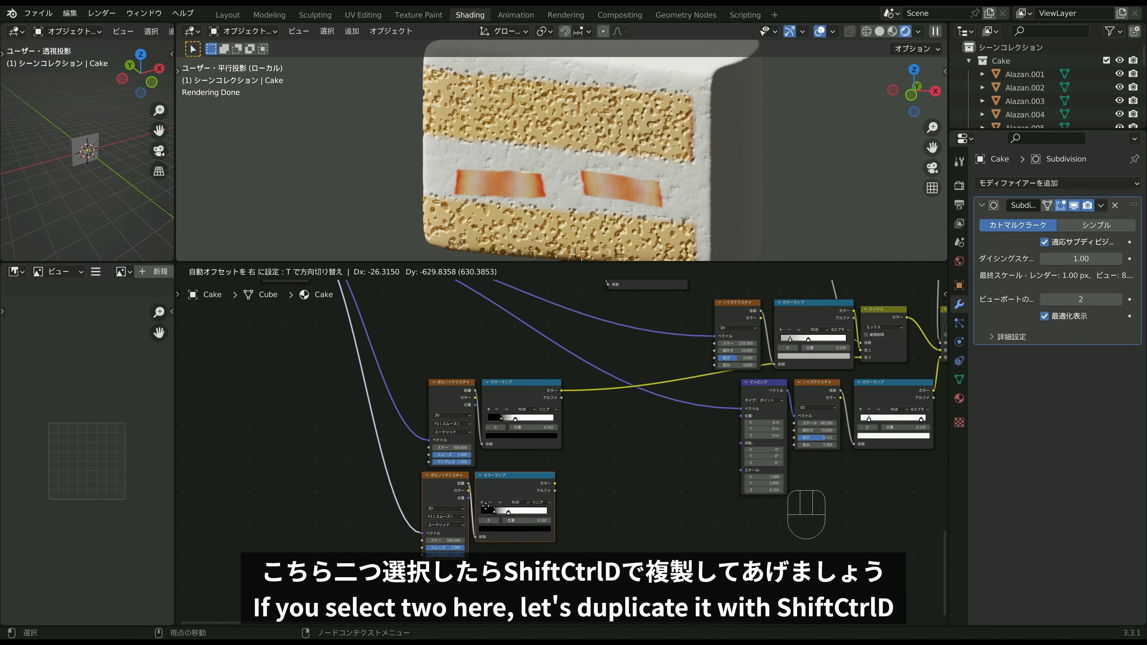
{"action": "left_click", "coordinate": [489, 509]}
{"action": "left_click_drag", "start_coordinate": [446, 547], "coordinate": [457, 555]}
Duplicate the Mix node, insert it on the upper Voronoi Color Ramp's output link, and connect the lower Color Ramp's color to Color 2.
{"action": "middle_click_drag", "start_coordinate": [528, 461], "coordinate": [439, 483]}
{"action": "left_click", "coordinate": [442, 418]}
{"action": "left_click", "coordinate": [445, 516]}
{"action": "left_click", "coordinate": [437, 417]}
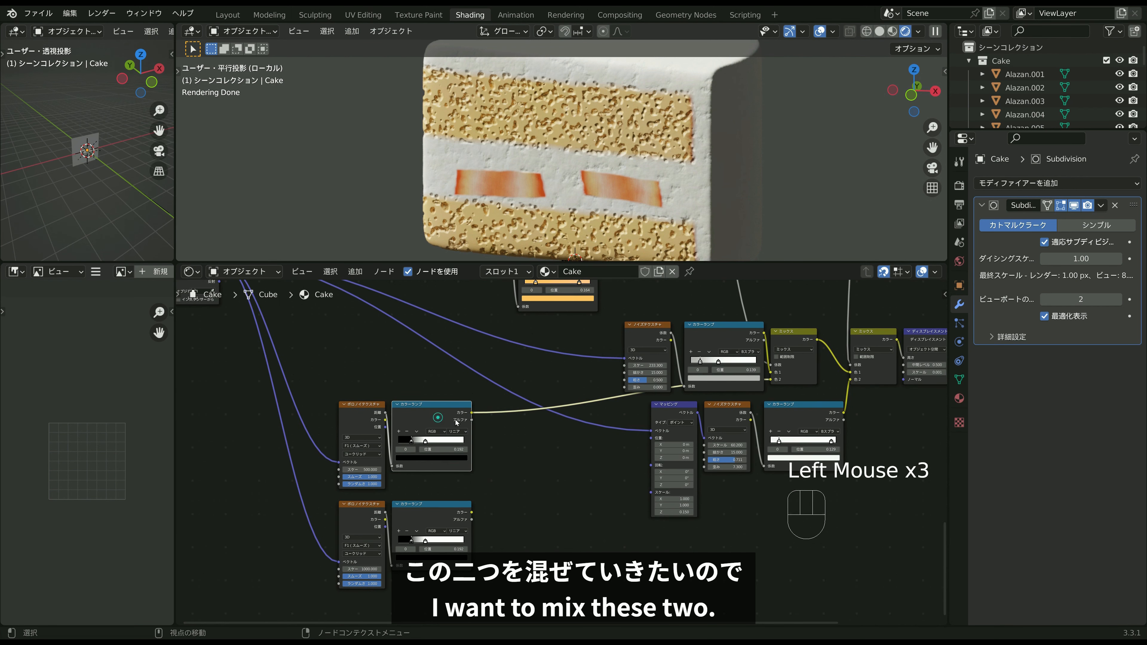
{"action": "left_click", "coordinate": [800, 333]}
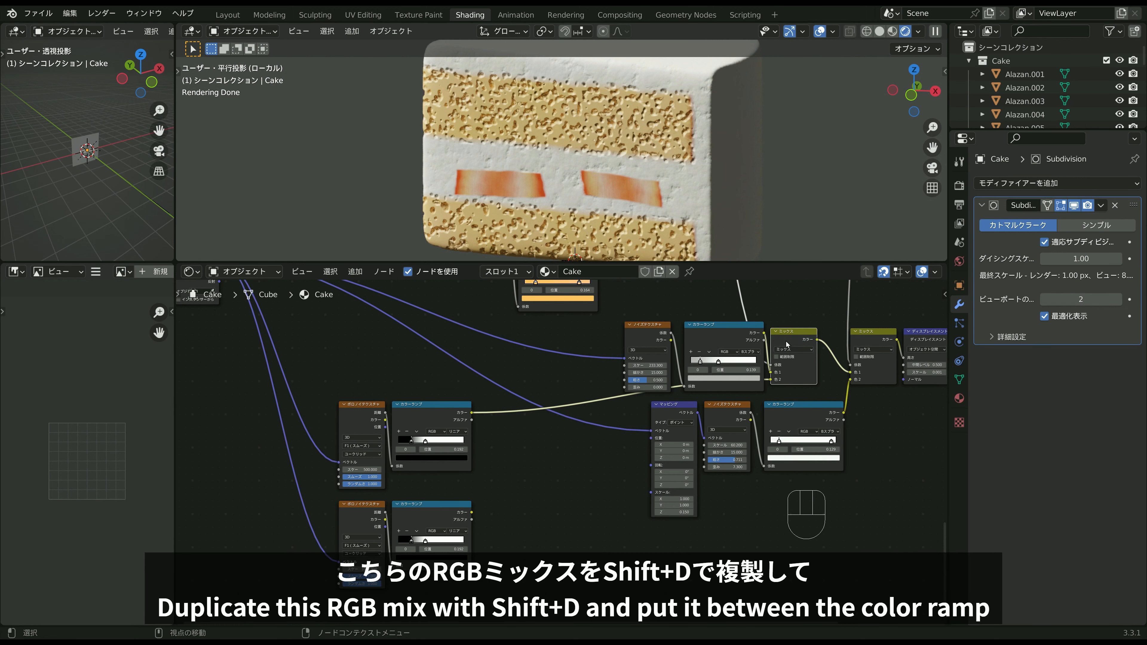
{"action": "key", "text": "shift+d"}
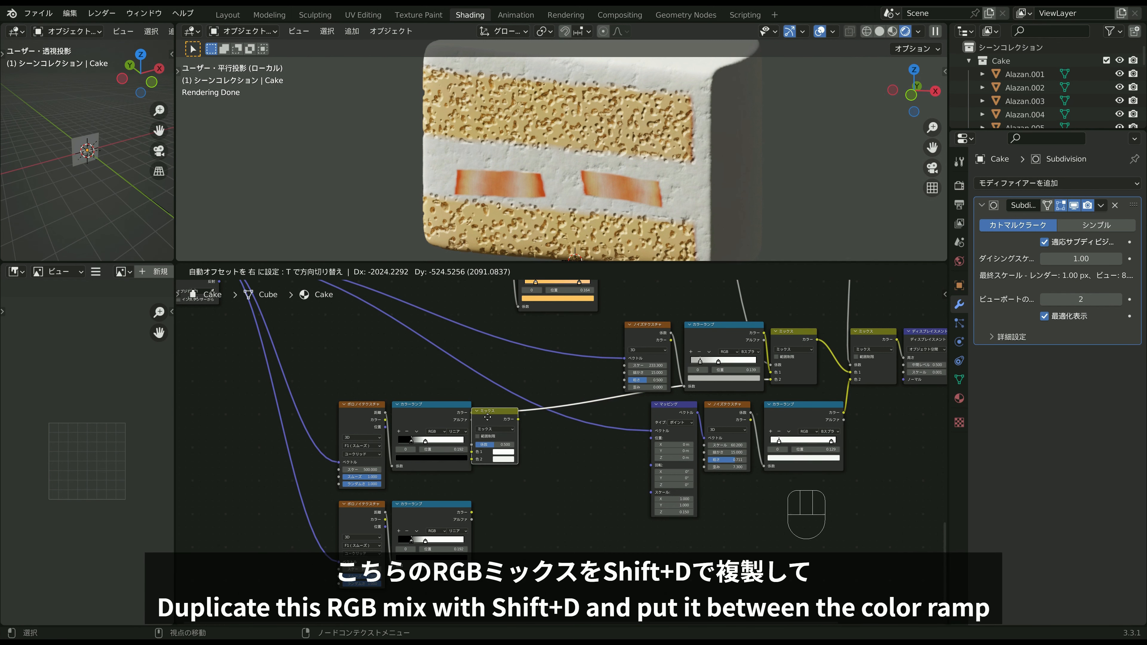
{"action": "left_click", "coordinate": [520, 423]}
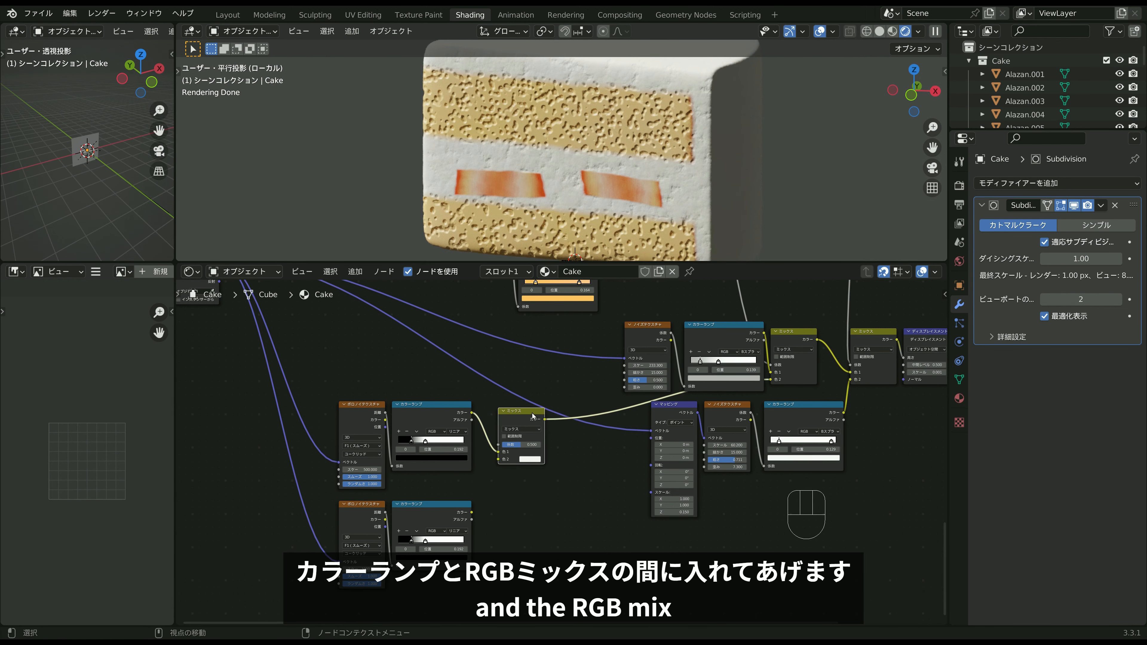
{"action": "left_click_drag", "start_coordinate": [533, 416], "coordinate": [526, 409]}
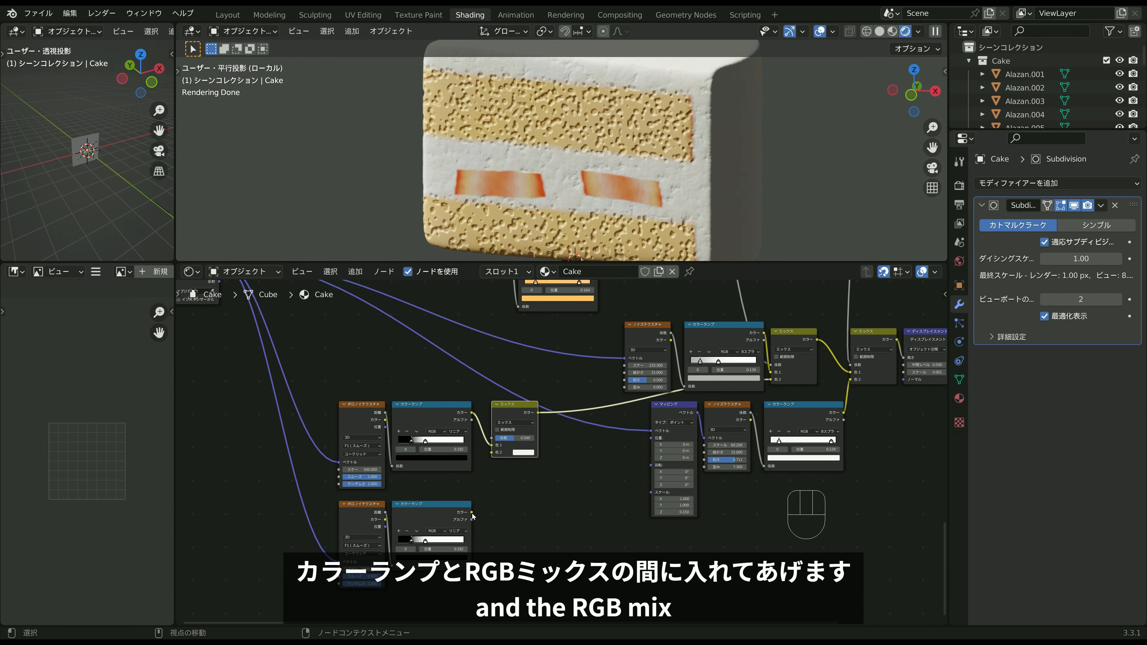
{"action": "left_click_drag", "start_coordinate": [472, 513], "coordinate": [496, 454]}
{"action": "scroll", "coordinate": [470, 474], "scroll_direction": "up", "scroll_amount": 2}
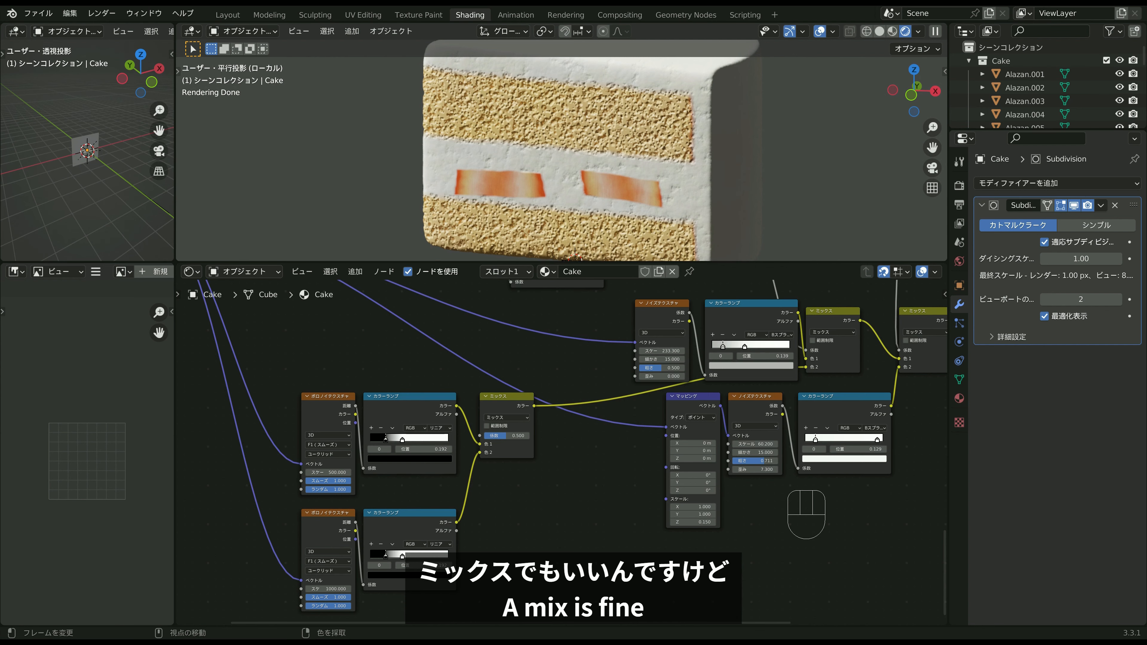
Preview both Voronoi Color Ramps and their mix on the cake, and set the Mix node to Multiply with a factor of 1.000.
{"action": "scroll", "coordinate": [506, 381], "scroll_direction": "up", "scroll_amount": 2}
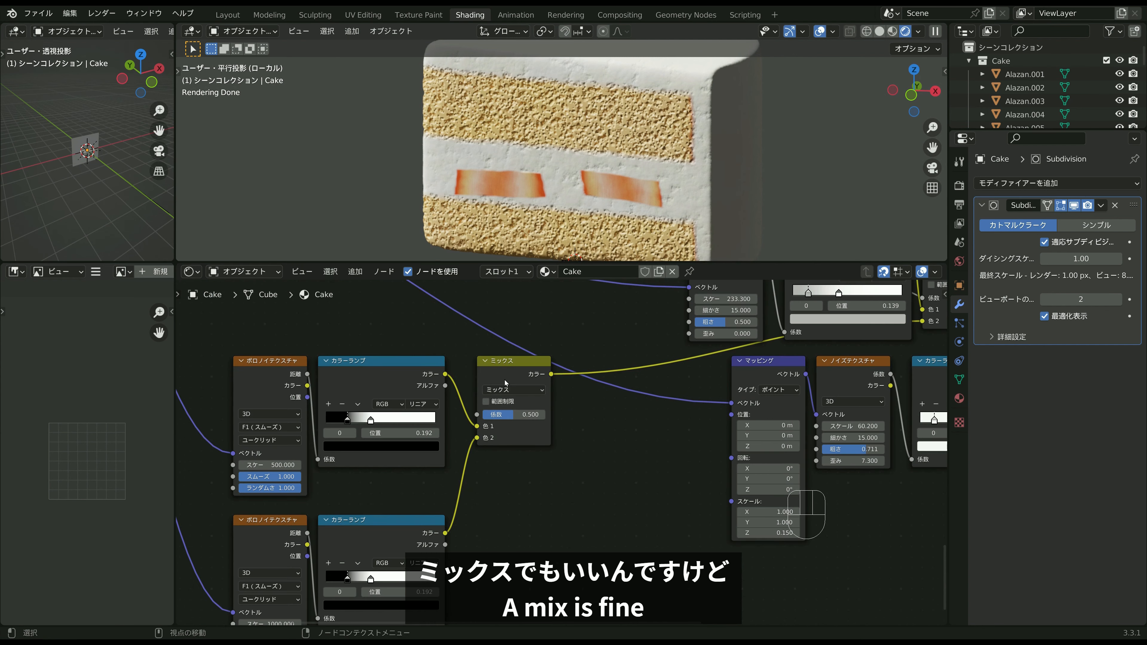
{"action": "left_click", "coordinate": [397, 374], "text": "ctrl+shift"}
{"action": "left_click", "coordinate": [391, 530], "text": "ctrl+shift"}
{"action": "left_click", "coordinate": [398, 459], "text": "ctrl+shift"}
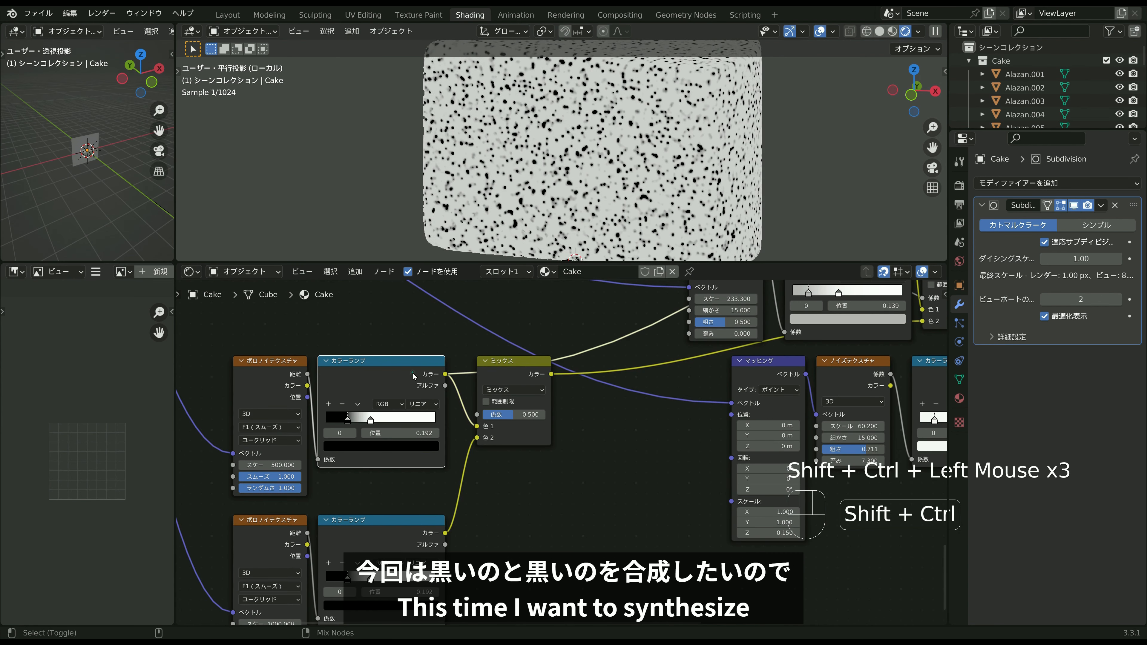
{"action": "left_click", "coordinate": [537, 373], "text": "ctrl+shift"}
{"action": "left_click", "coordinate": [510, 389]}
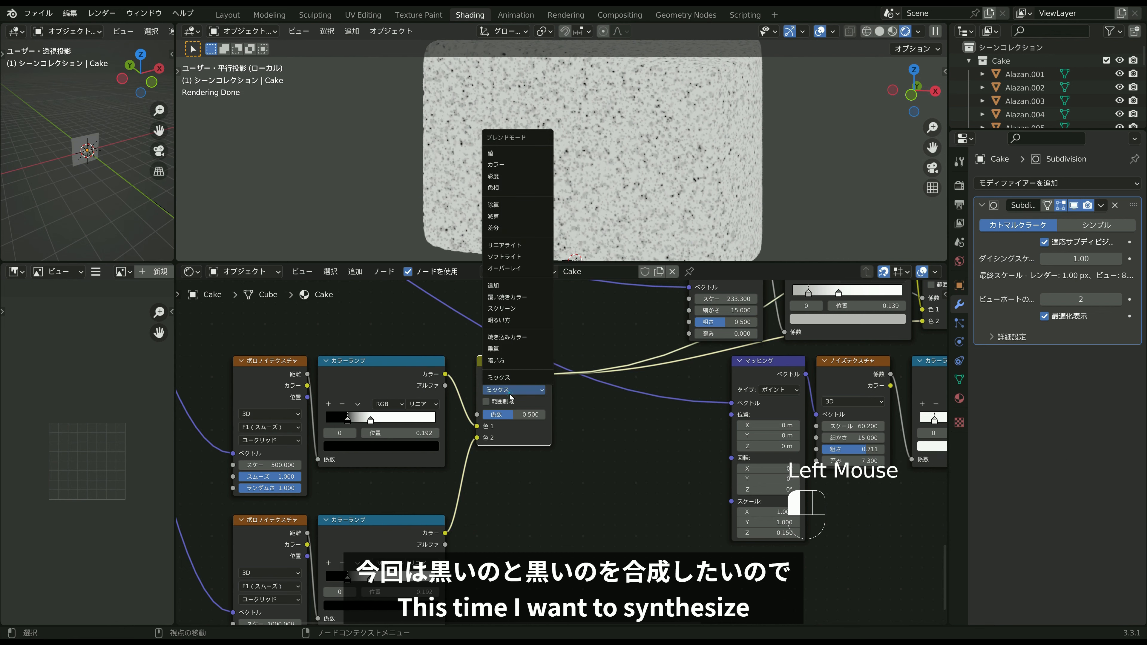
{"action": "left_click", "coordinate": [502, 349]}
{"action": "left_click_drag", "start_coordinate": [503, 415], "coordinate": [544, 414]}
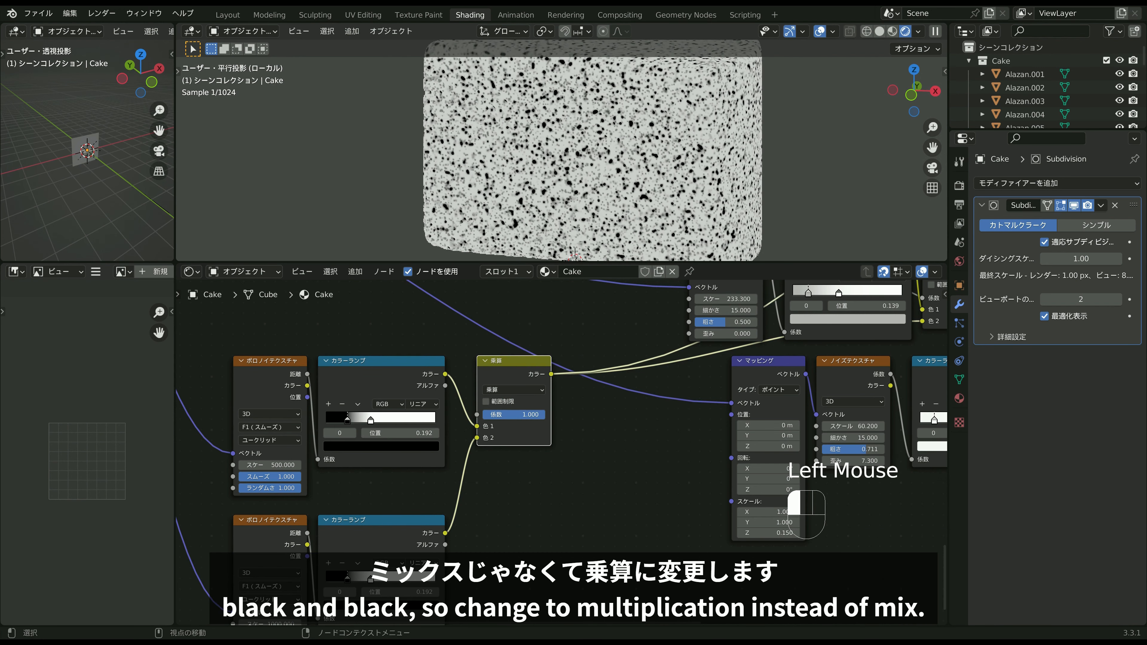
Compare the output of each Voronoi Color Ramp with the Multiply result on the cake, and return to the full material preview.
{"action": "left_click", "coordinate": [406, 374], "text": "ctrl+shift"}
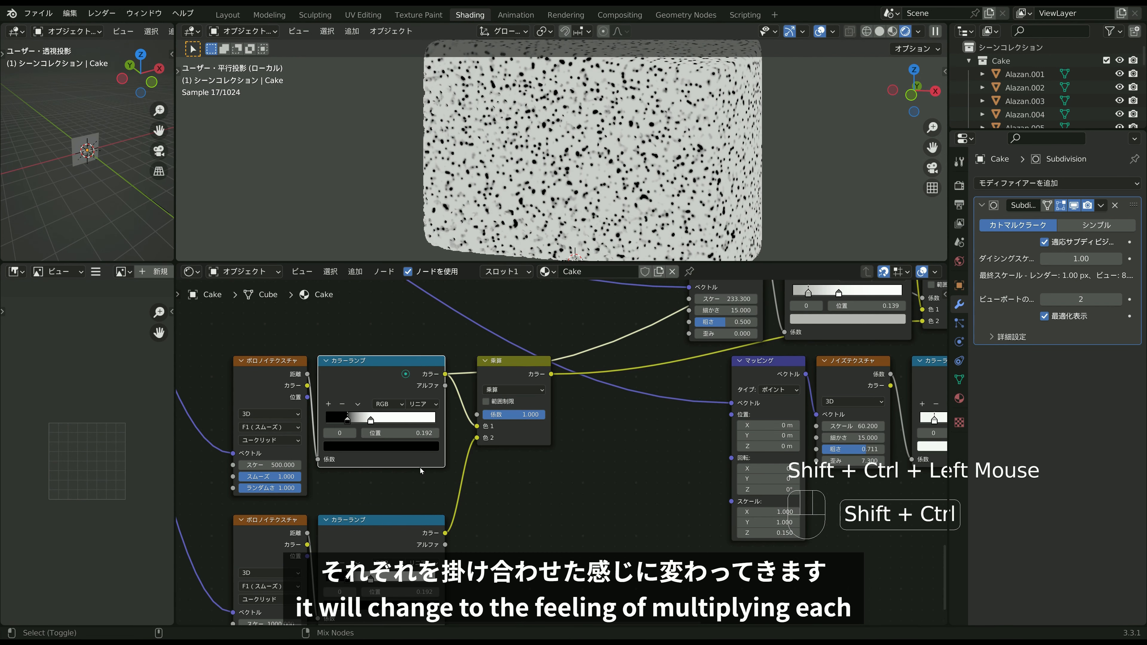
{"action": "left_click", "coordinate": [402, 524], "text": "ctrl+shift"}
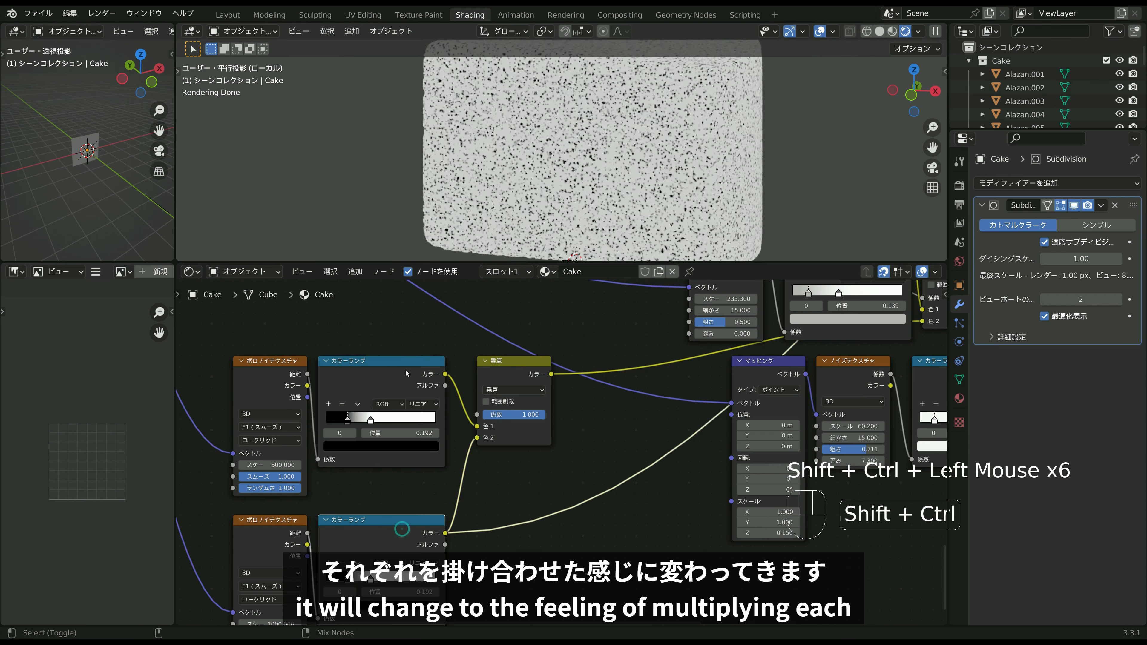
{"action": "left_click", "coordinate": [398, 367], "text": "ctrl+shift"}
{"action": "left_click", "coordinate": [398, 523], "text": "ctrl+shift"}
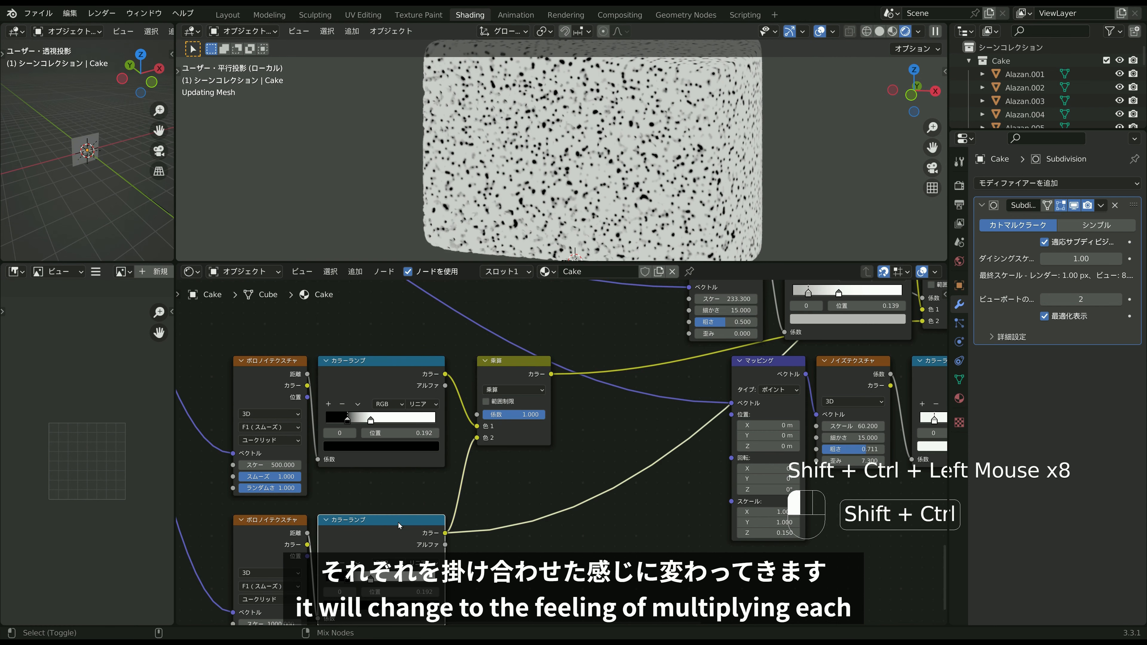
{"action": "left_click", "coordinate": [506, 364], "text": "ctrl+shift"}
{"action": "scroll", "coordinate": [628, 397], "scroll_direction": "down", "scroll_amount": 7}
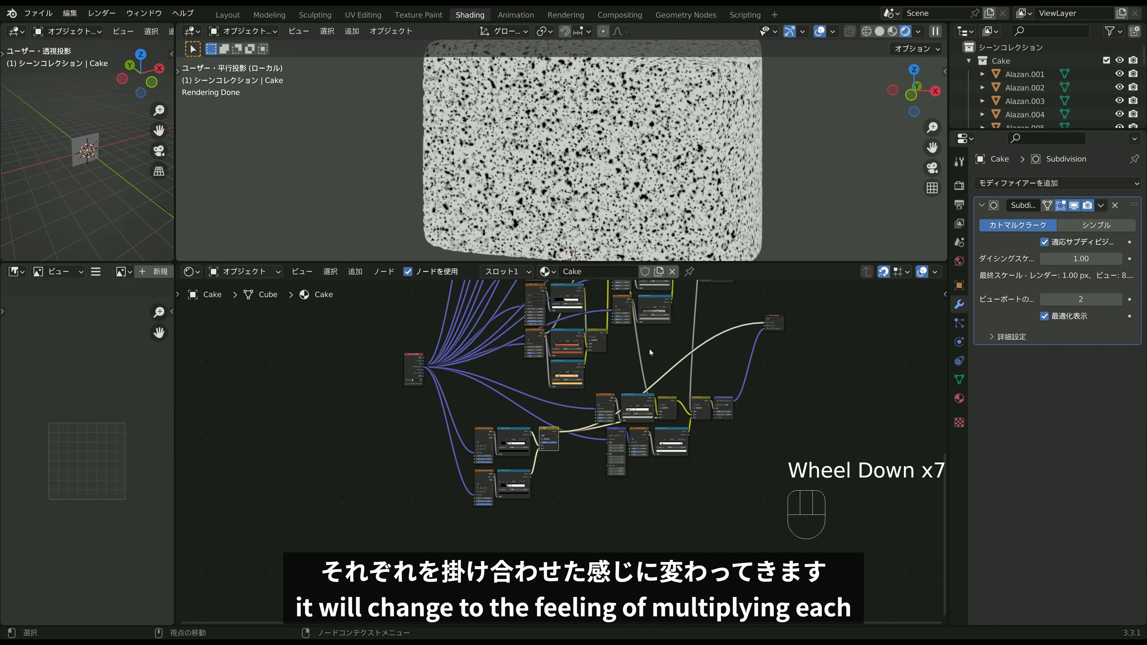
{"action": "scroll", "coordinate": [705, 303], "scroll_direction": "down", "scroll_amount": 2}
{"action": "left_click", "coordinate": [691, 315], "text": "ctrl+shift"}
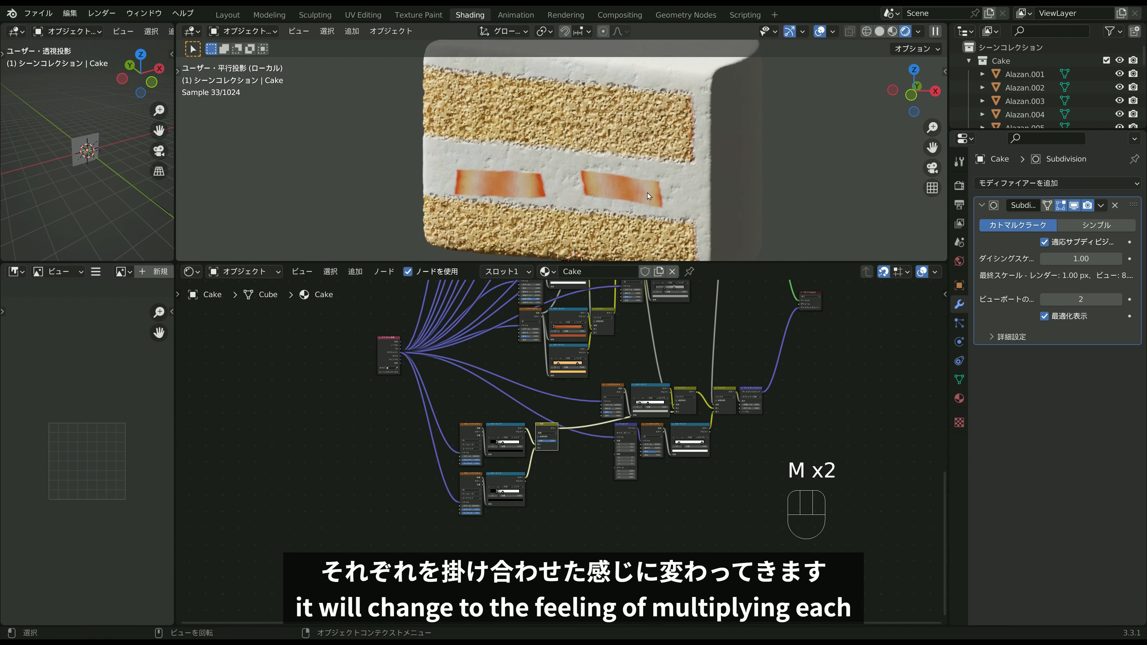
Compare the sponge surface with the Multiply node muted and unmuted.
{"action": "left_click", "coordinate": [548, 426]}
{"action": "key", "text": "m"}
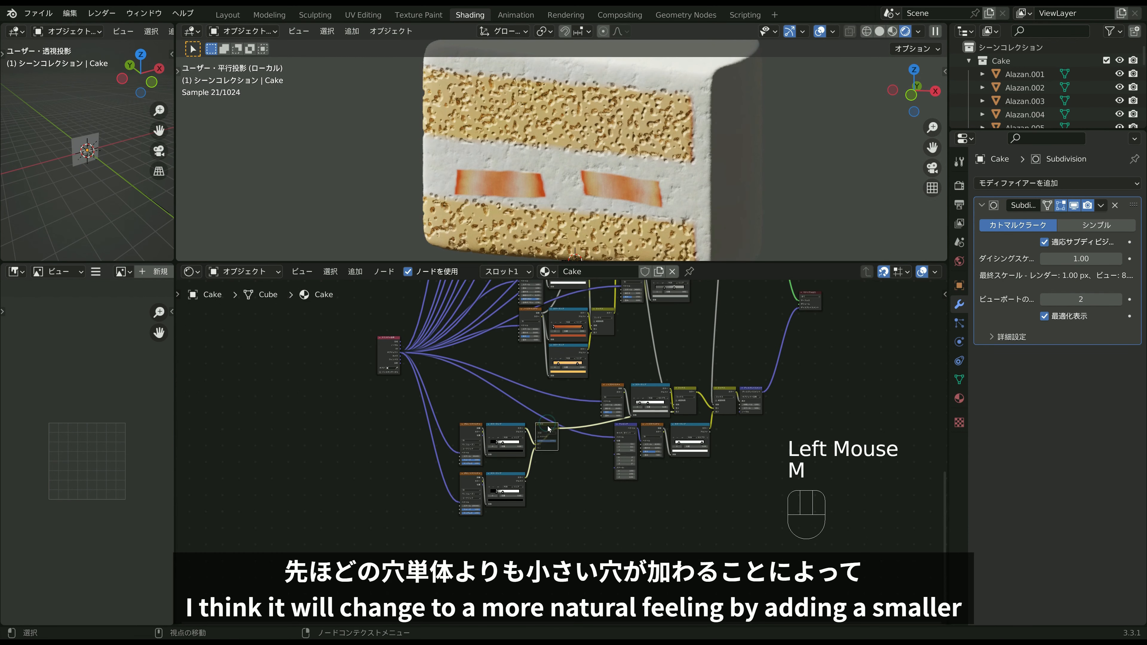
{"action": "key", "text": "m"}
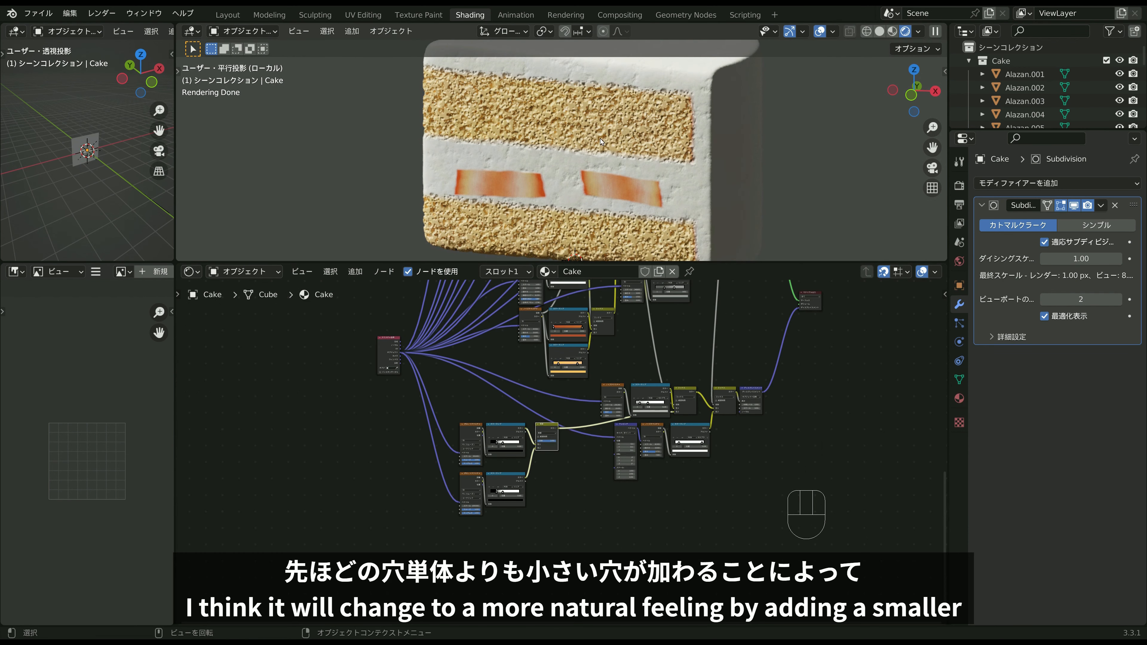
Switch to the reference image 2022_0036_Sample_28.jpg to examine the cake's large sponge holes, and return to Blender.
{"action": "middle_click_drag", "start_coordinate": [686, 141], "coordinate": [496, 209]}
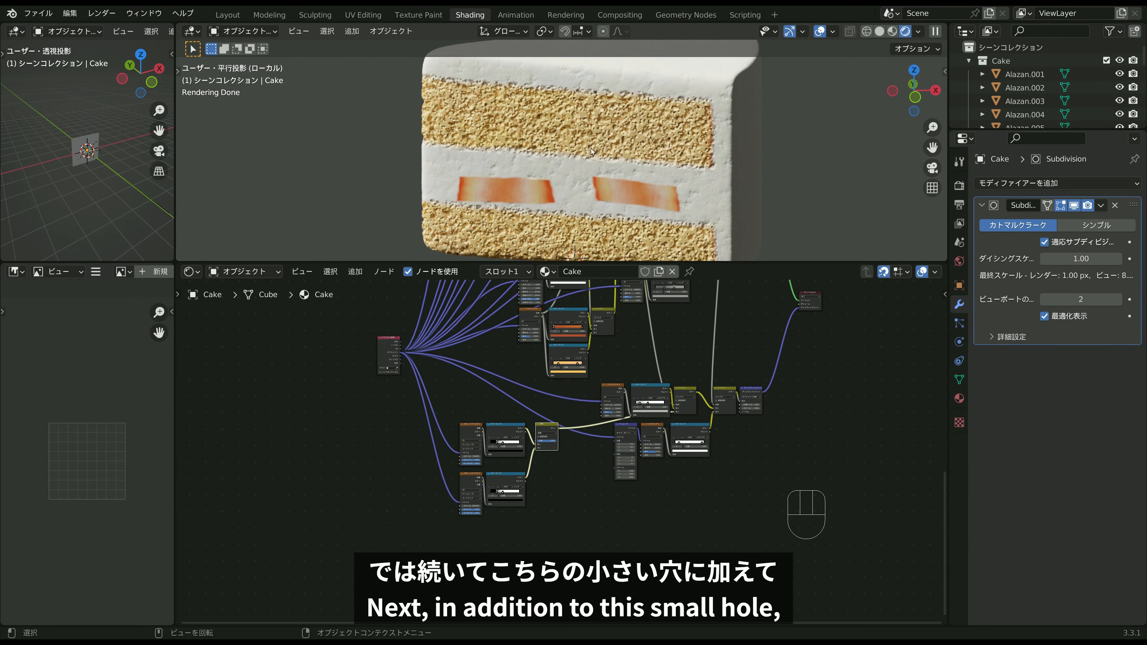
{"action": "key", "text": "alt+Tab"}
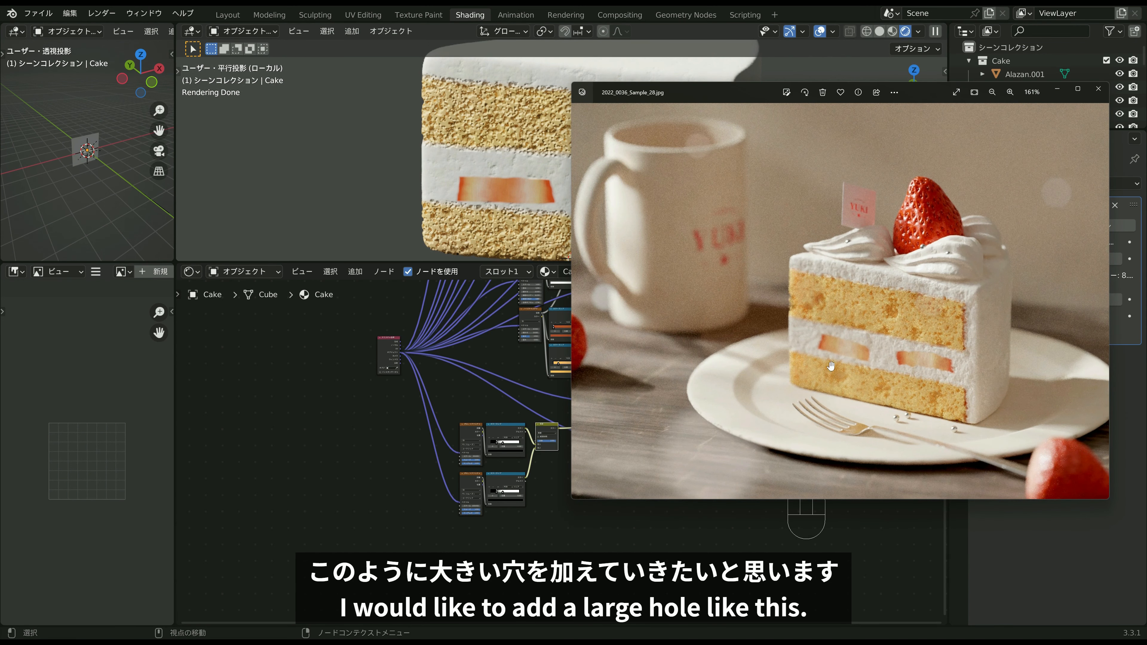
{"action": "left_click", "coordinate": [1057, 90]}
Duplicate the upper Voronoi Texture and its Color Ramp with input links kept, and place the copy below the other two pairs.
{"action": "scroll", "coordinate": [513, 442], "scroll_direction": "up", "scroll_amount": 5}
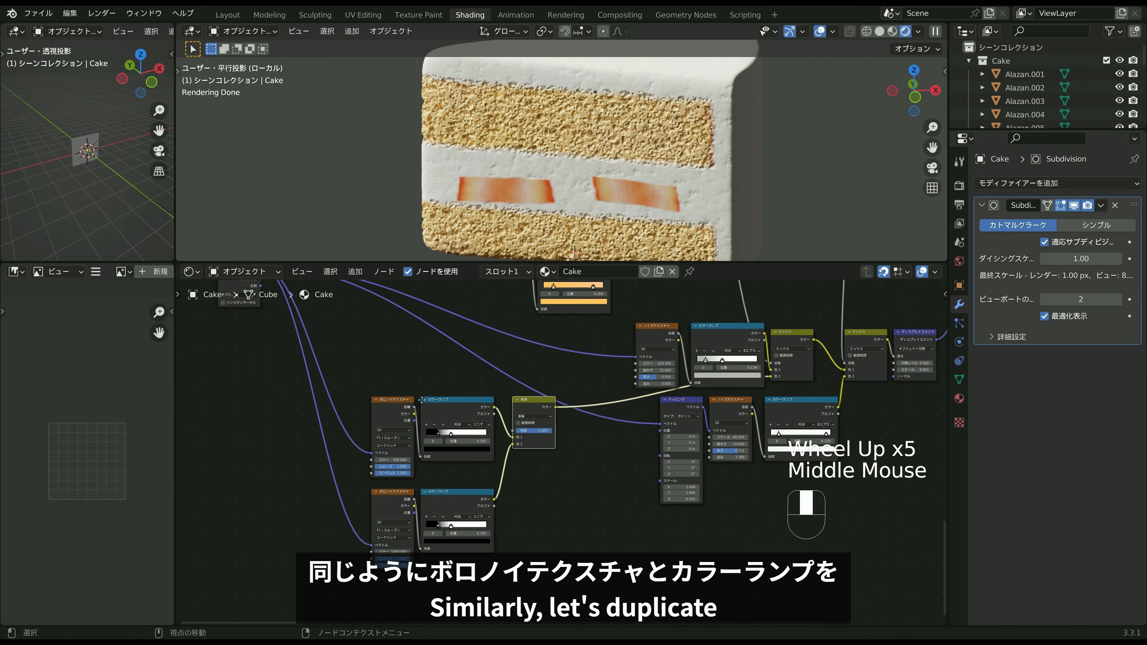
{"action": "middle_click_drag", "start_coordinate": [363, 375], "coordinate": [384, 430]}
{"action": "left_click_drag", "start_coordinate": [383, 428], "coordinate": [488, 489]}
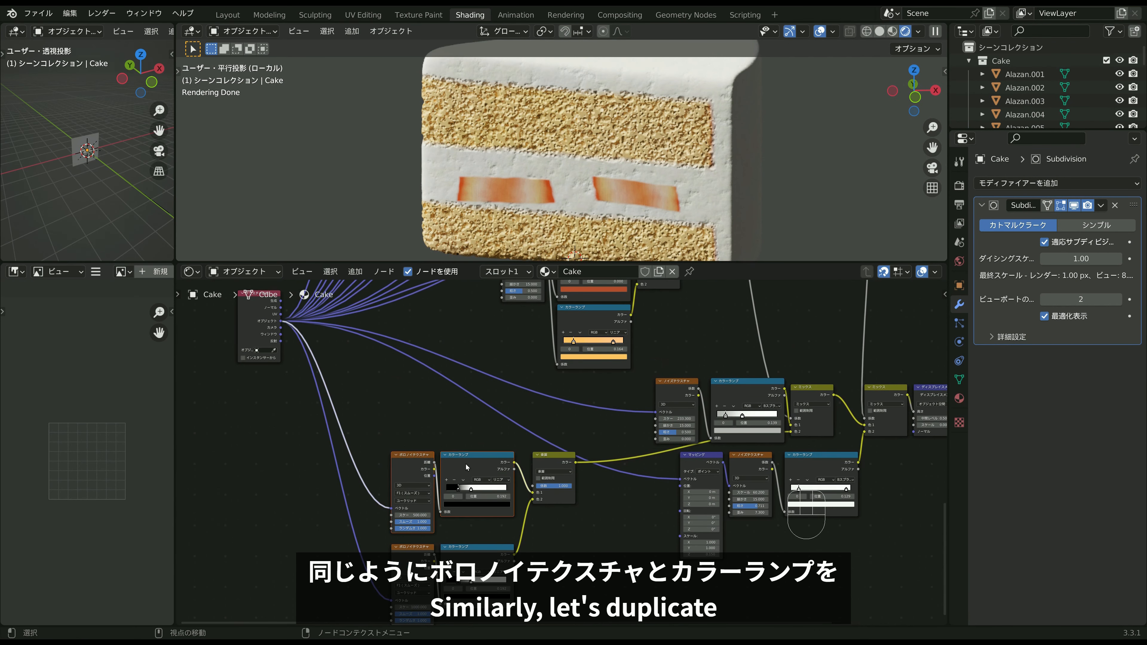
{"action": "key", "text": "shift+ctrl+d"}
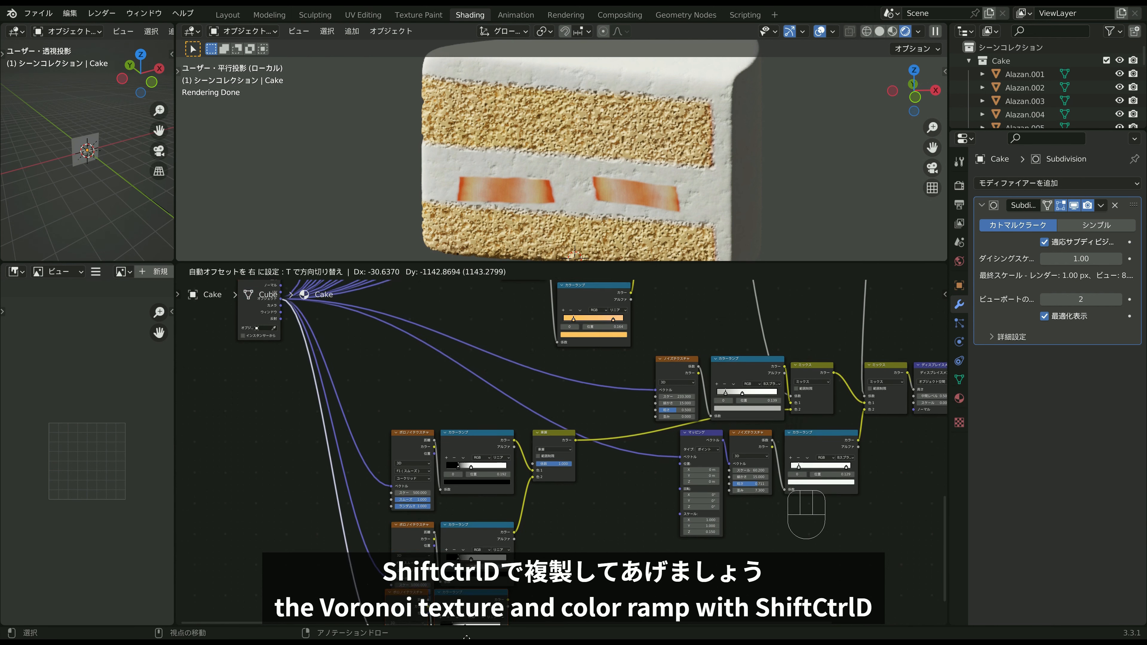
Duplicate the Multiply node, insert it after the original, and connect the newest Color Ramp's color to its Color 2.
{"action": "left_click", "coordinate": [549, 381]}
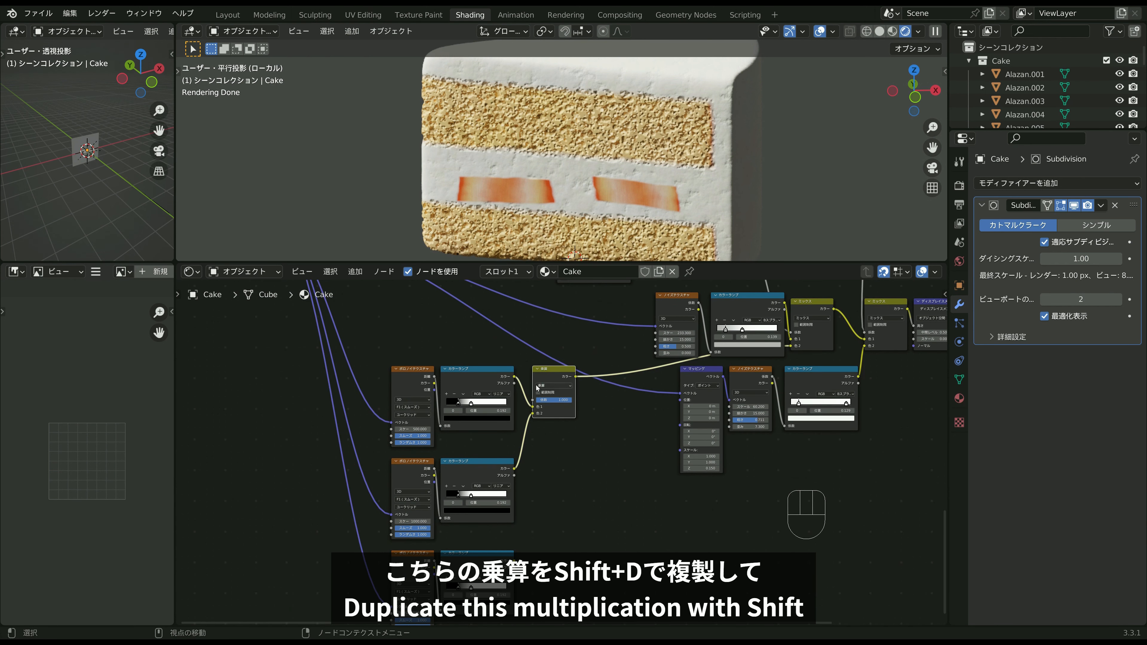
{"action": "key", "text": "shift+d"}
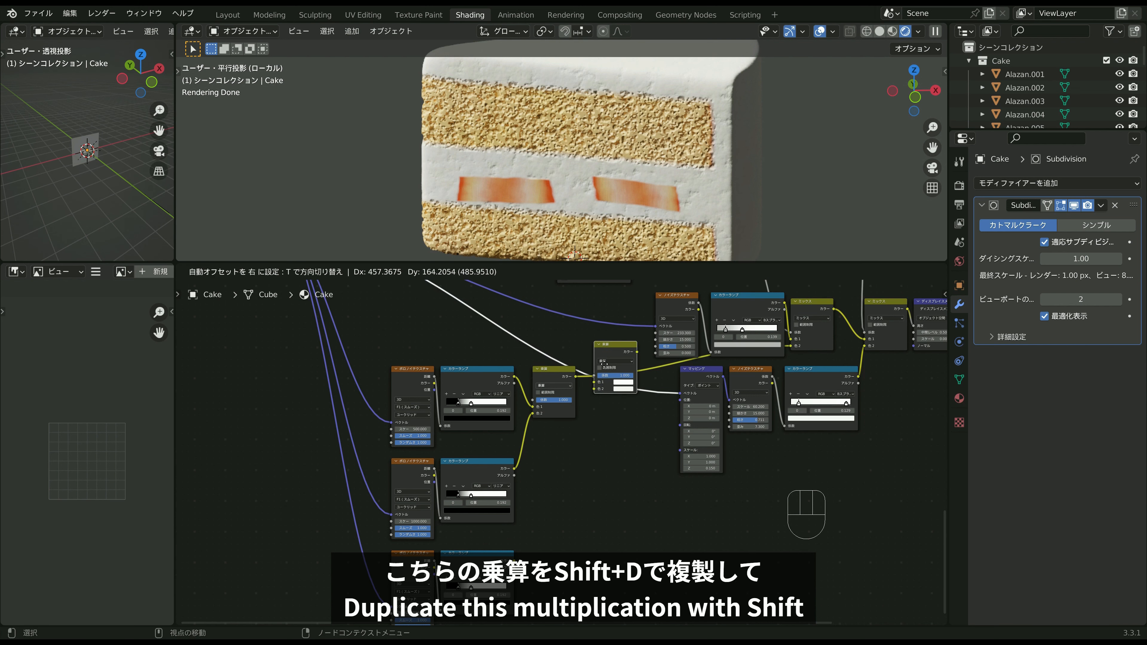
{"action": "left_click", "coordinate": [621, 355]}
{"action": "left_click_drag", "start_coordinate": [627, 346], "coordinate": [602, 378]}
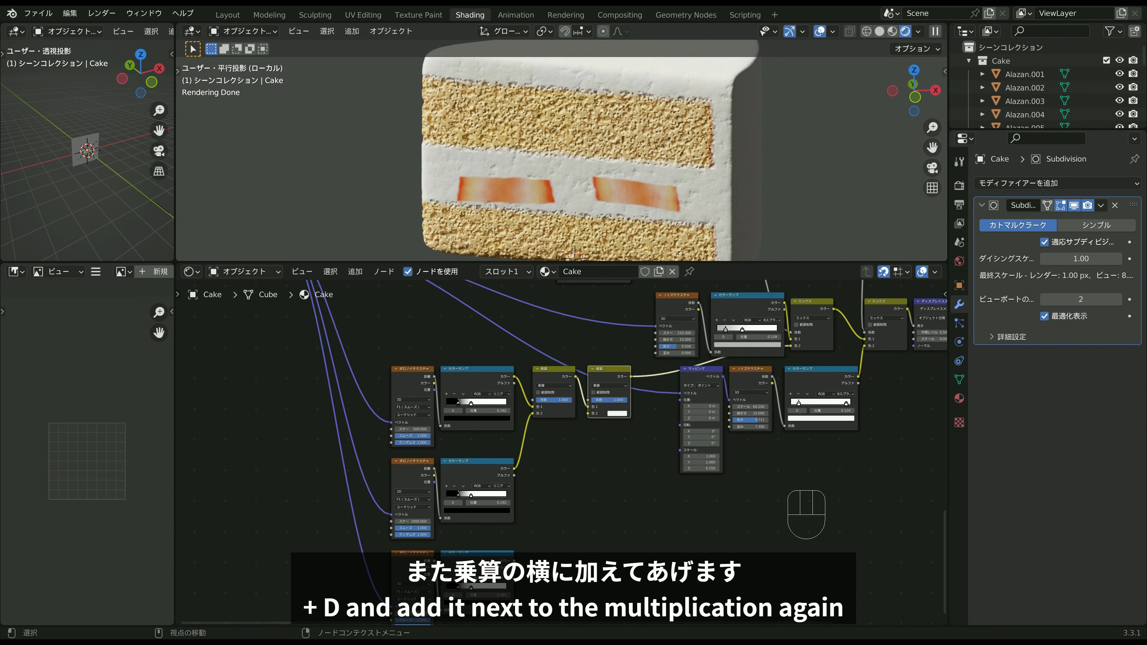
{"action": "left_click", "coordinate": [514, 563]}
{"action": "left_click_drag", "start_coordinate": [588, 418], "coordinate": [588, 414]}
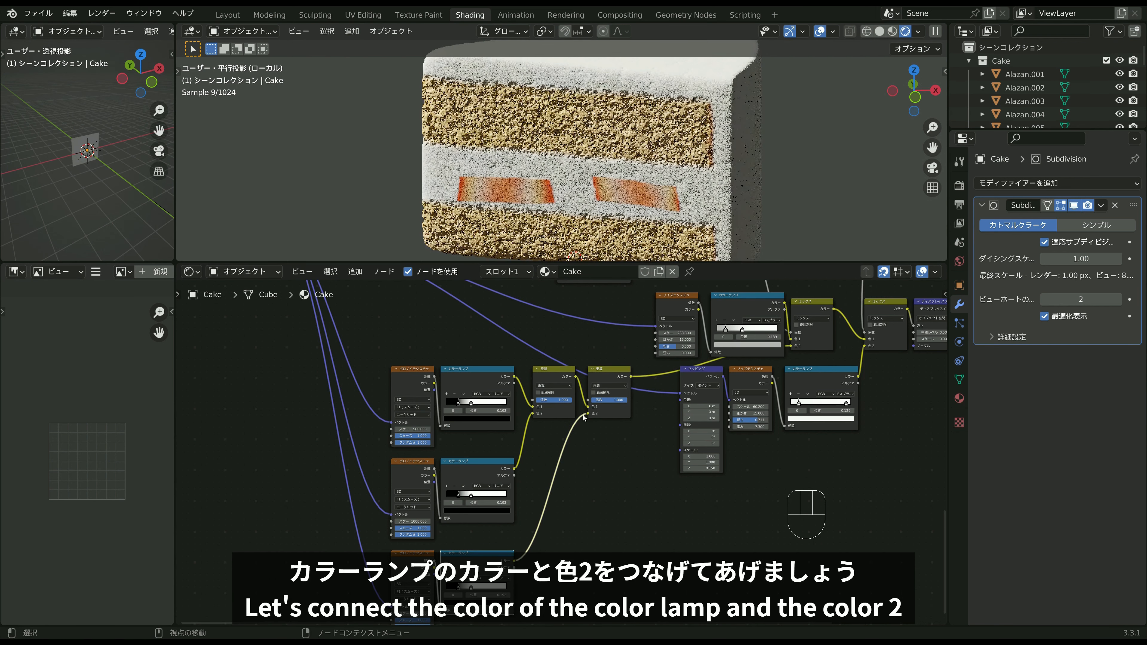
Set the newest Voronoi Texture's scale to 80.600 for large sponge holes.
{"action": "scroll", "coordinate": [607, 421], "scroll_direction": "up", "scroll_amount": 3}
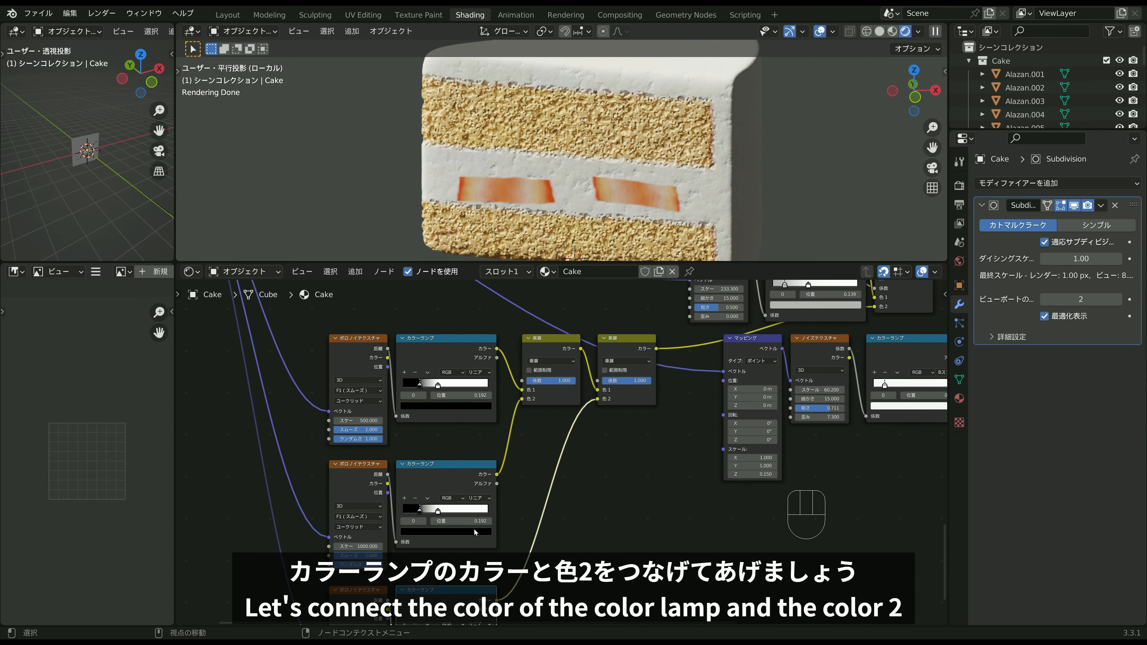
{"action": "middle_click_drag", "start_coordinate": [474, 529], "coordinate": [557, 501]}
{"action": "left_click_drag", "start_coordinate": [440, 518], "coordinate": [360, 519]}
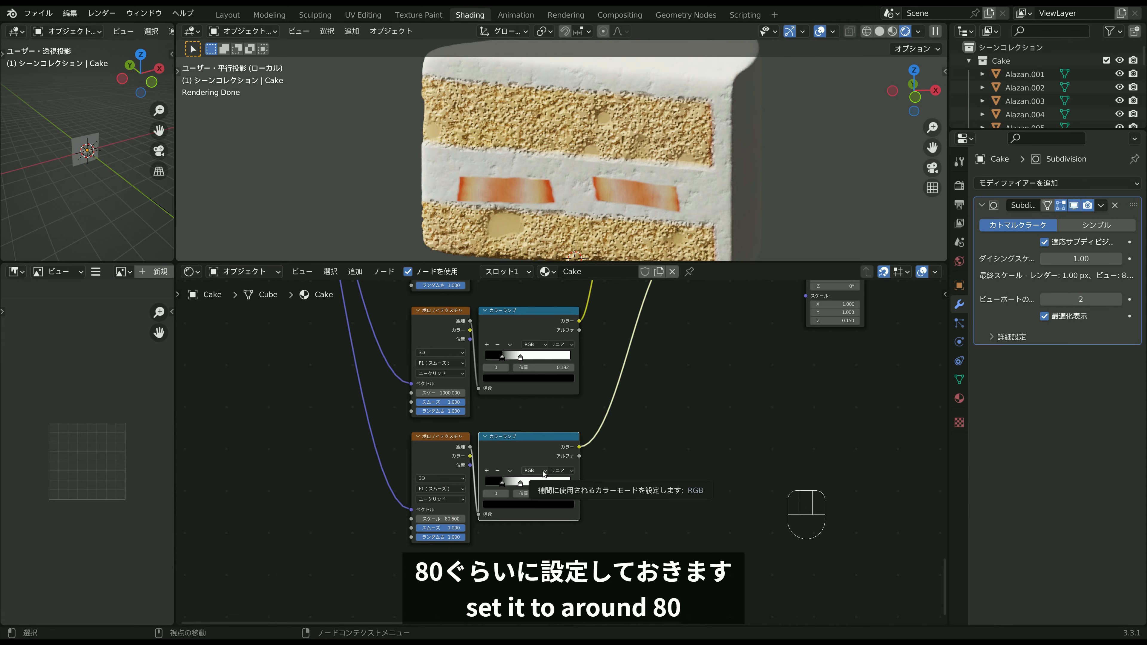
Change the interpolation of the large-hole Voronoi's Color Ramp to B-Spline and inspect the sponge.
{"action": "middle_click_drag", "start_coordinate": [438, 243], "coordinate": [547, 209]}
{"action": "scroll", "coordinate": [552, 474], "scroll_direction": "up", "scroll_amount": 3}
{"action": "left_click", "coordinate": [552, 474]}
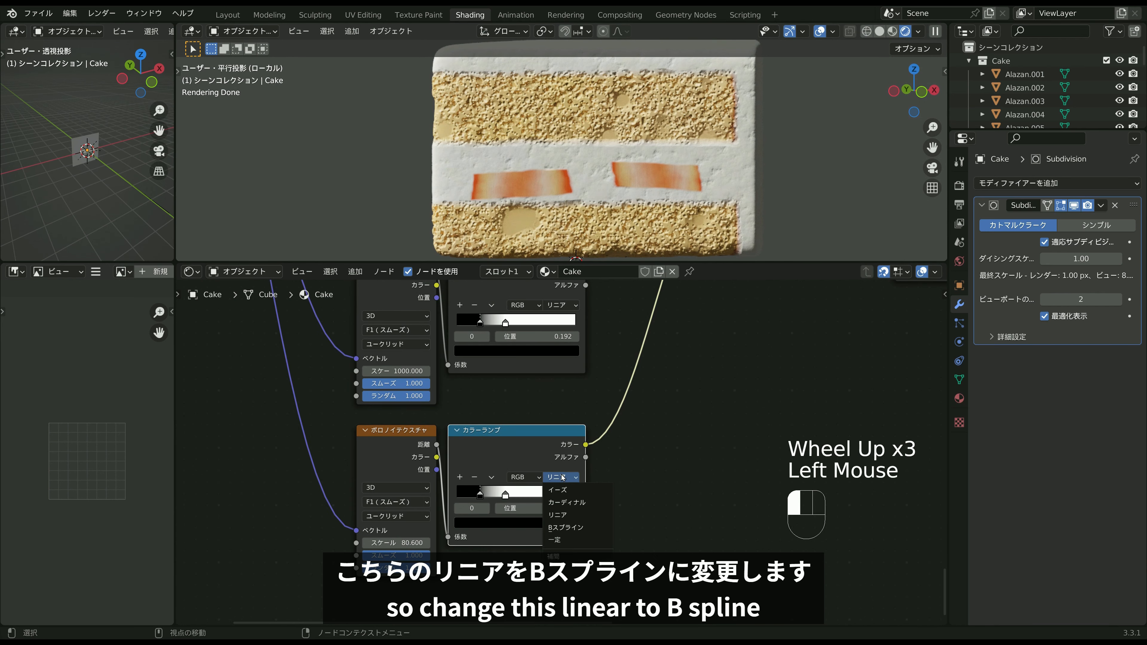
{"action": "left_click", "coordinate": [557, 522]}
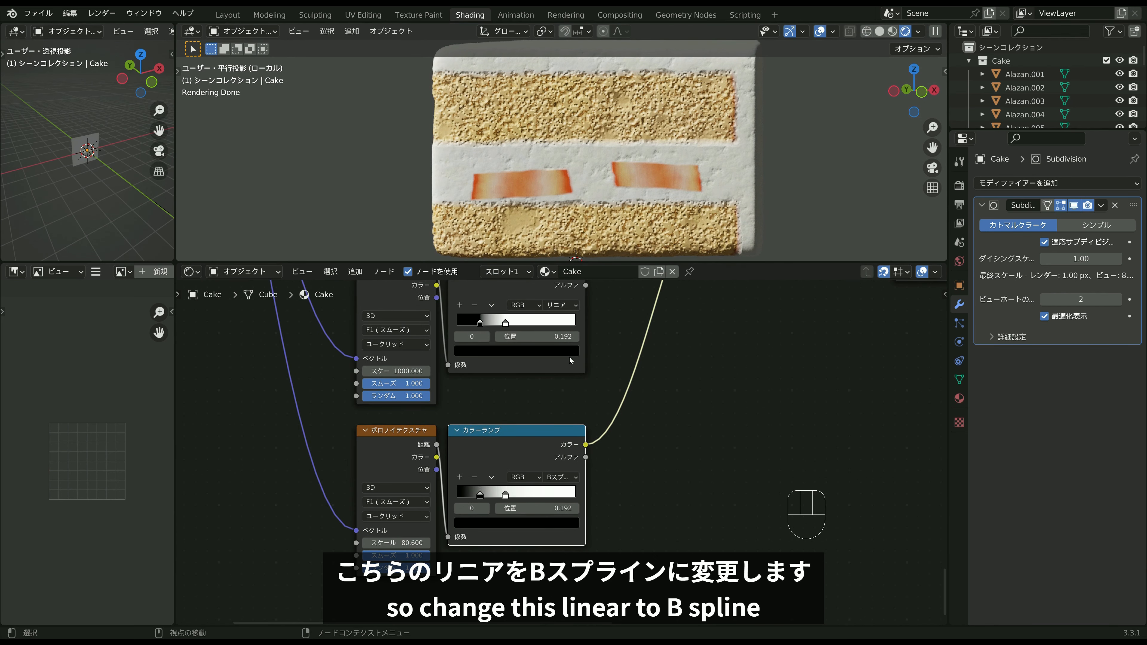
{"action": "middle_click_drag", "start_coordinate": [559, 176], "coordinate": [501, 176]}
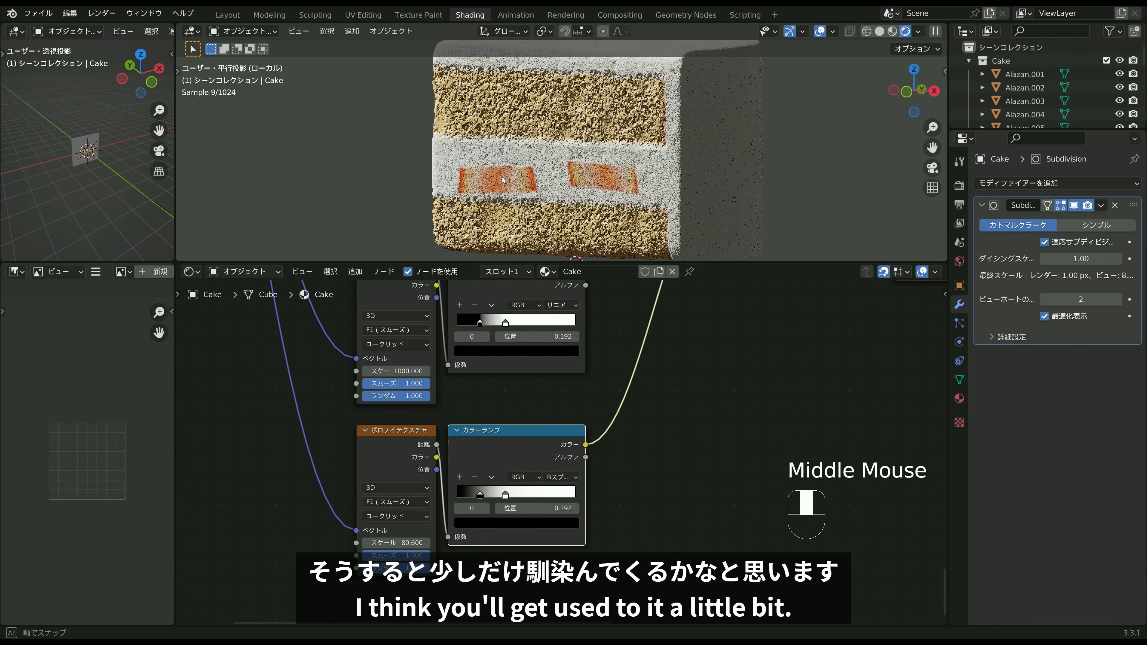
{"action": "scroll", "coordinate": [682, 373], "scroll_direction": "down", "scroll_amount": 2}
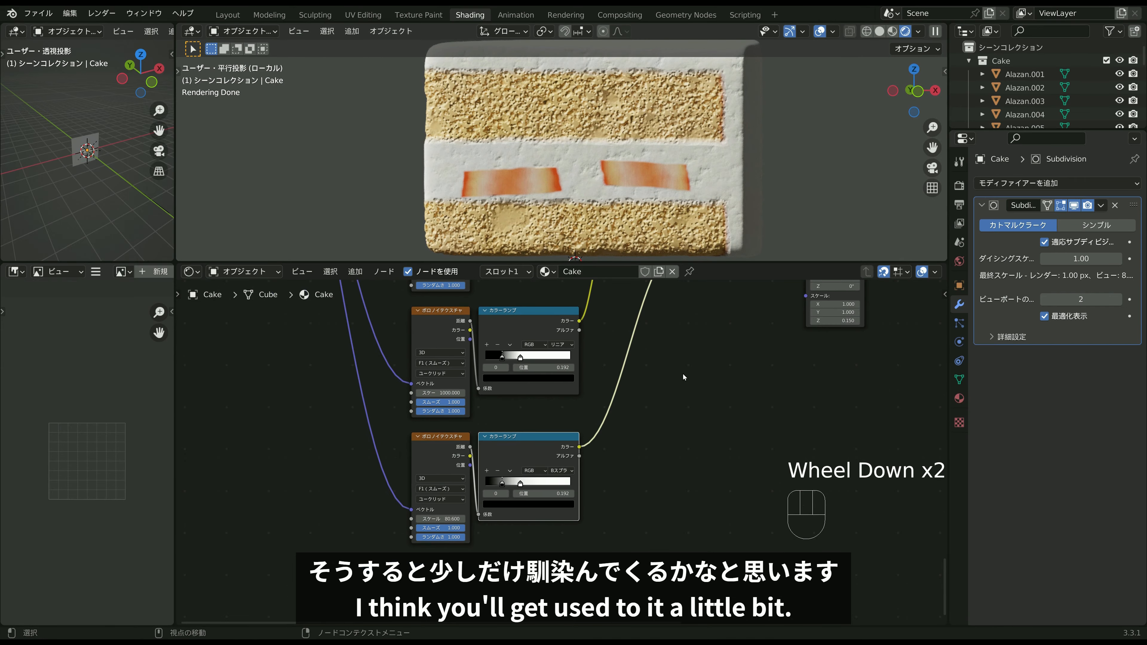
Lower the large-hole Voronoi Texture's smoothness to 0.263 and check the result on the whole cake.
{"action": "middle_click_drag", "start_coordinate": [546, 181], "coordinate": [542, 206]}
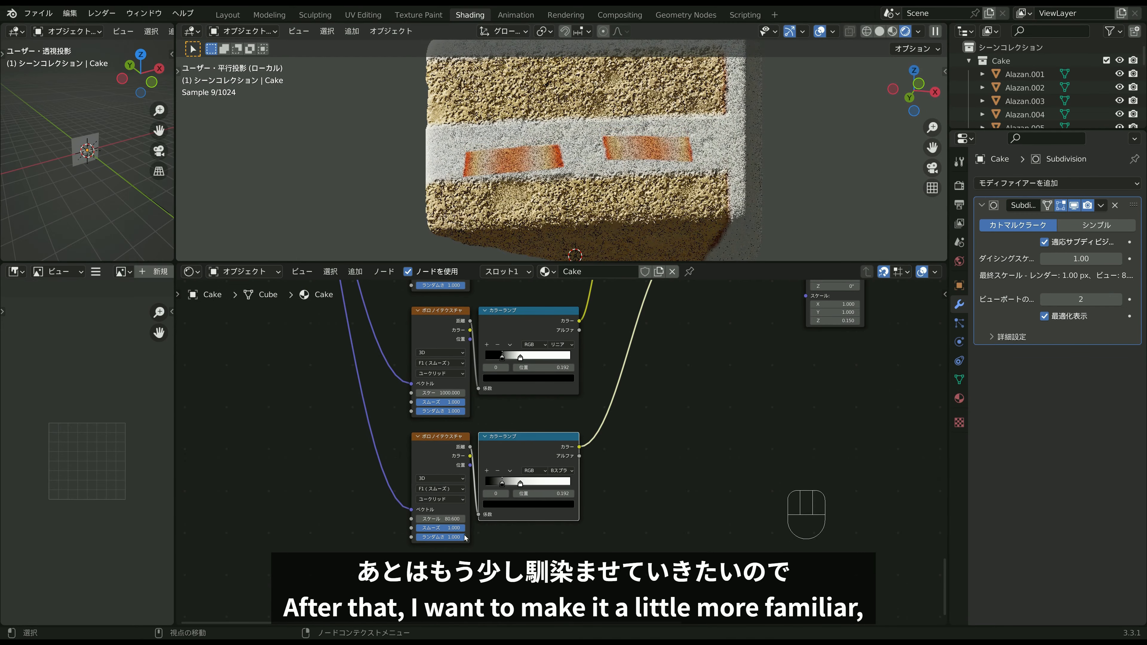
{"action": "left_click_drag", "start_coordinate": [455, 529], "coordinate": [445, 528]}
{"action": "middle_click_drag", "start_coordinate": [627, 167], "coordinate": [413, 105]}
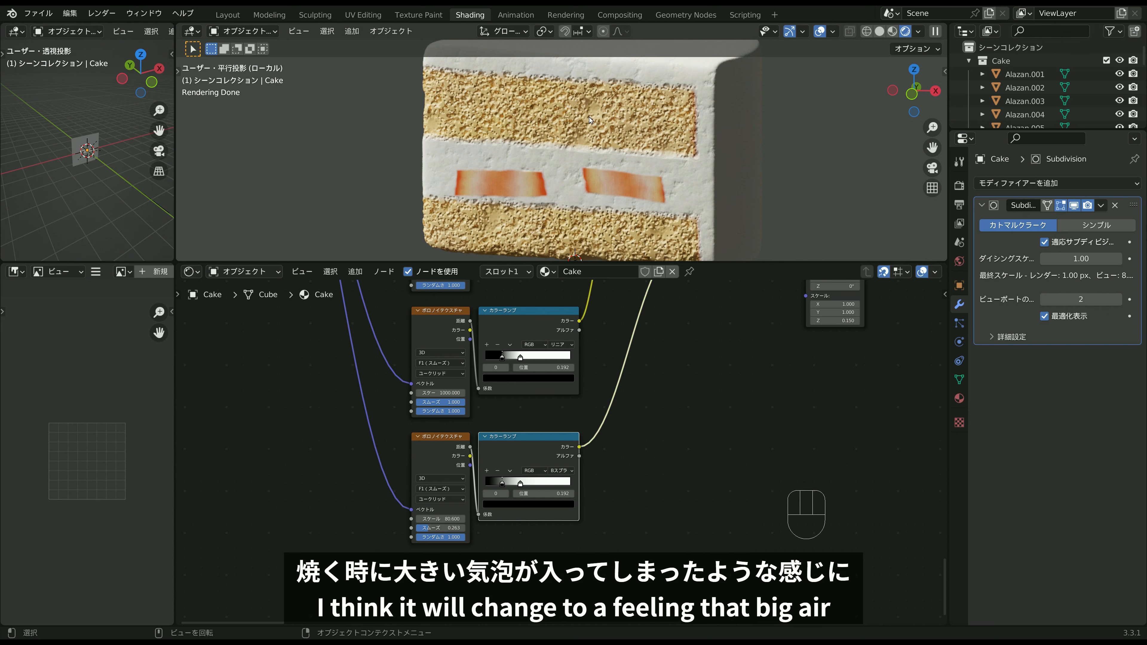
{"action": "scroll", "coordinate": [584, 257], "scroll_direction": "down", "scroll_amount": 2}
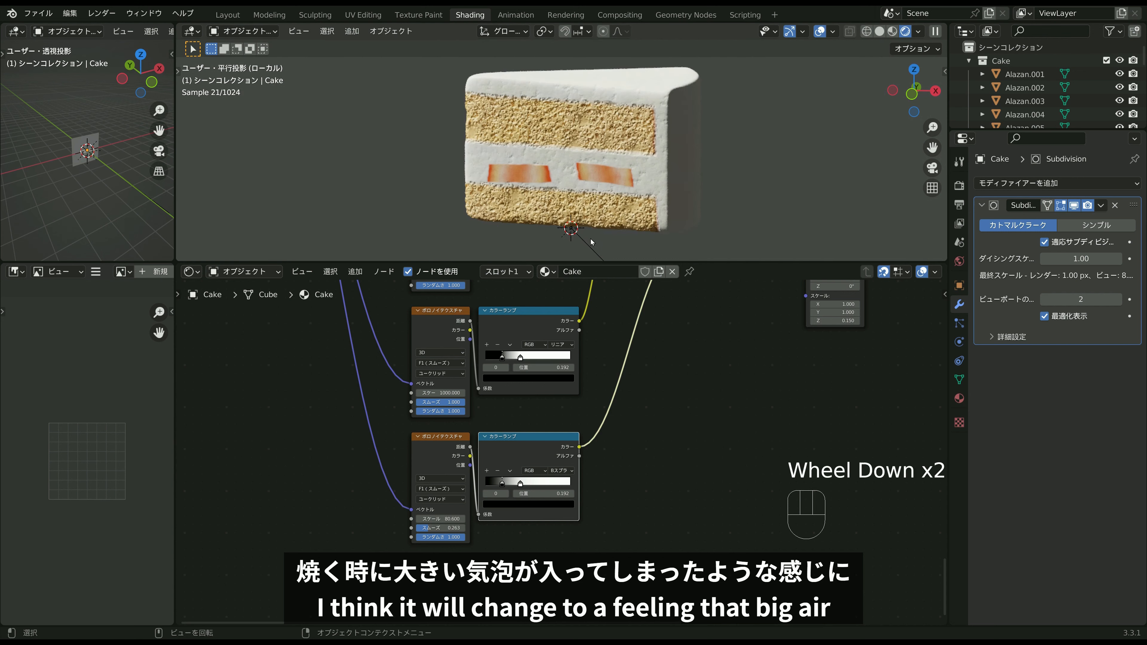
Preview each sponge-hole Color Ramp on the cake to judge how round the Voronoi holes look, and restore the full shader view.
{"action": "middle_click_drag", "start_coordinate": [584, 258], "coordinate": [757, 205]}
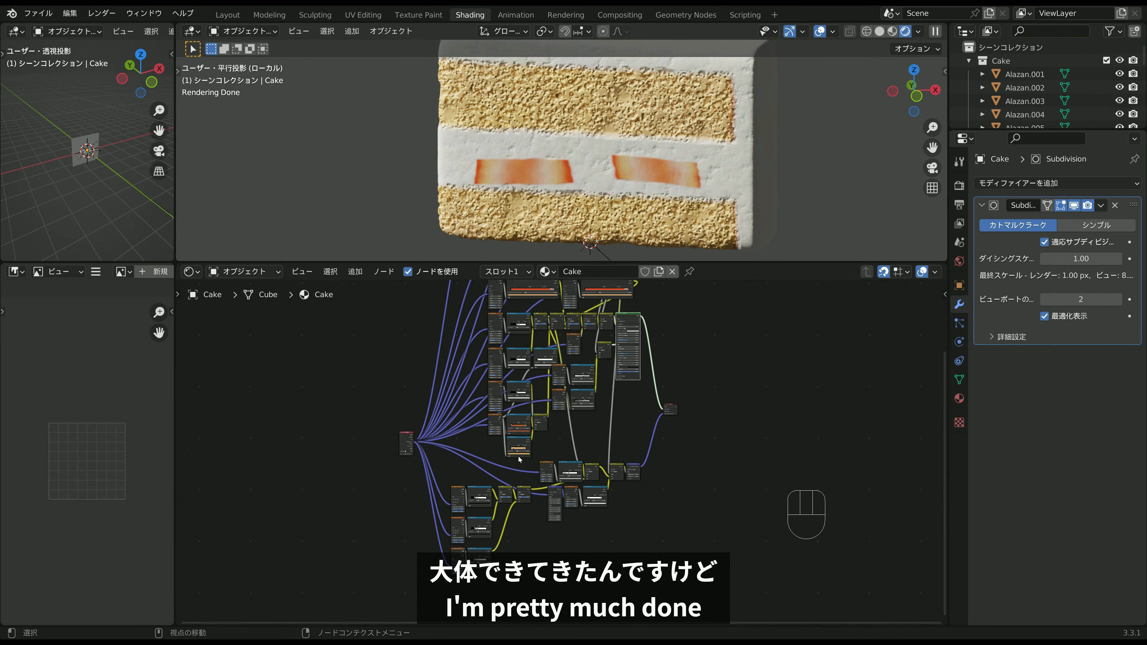
{"action": "middle_click_drag", "start_coordinate": [531, 418], "coordinate": [532, 395]}
{"action": "scroll", "coordinate": [548, 511], "scroll_direction": "up", "scroll_amount": 5}
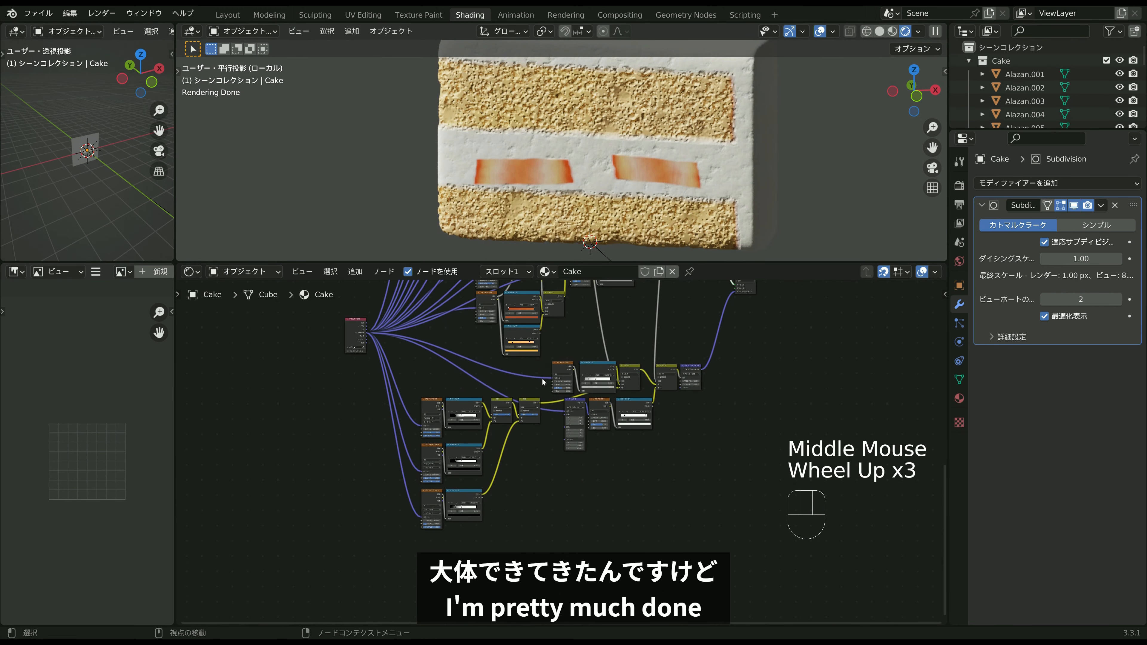
{"action": "left_click", "coordinate": [448, 391], "text": "ctrl+shift"}
{"action": "scroll", "coordinate": [567, 221], "scroll_direction": "up", "scroll_amount": 2}
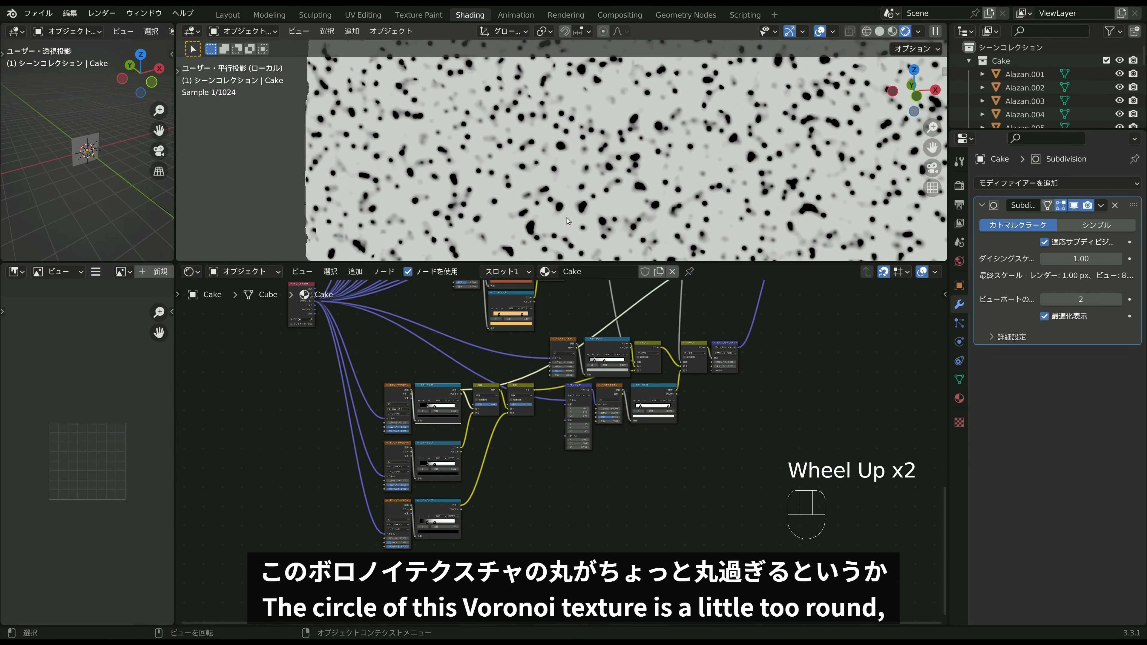
{"action": "left_click", "coordinate": [441, 444], "text": "ctrl+shift"}
{"action": "left_click", "coordinate": [444, 507], "text": "ctrl+shift"}
{"action": "scroll", "coordinate": [640, 360], "scroll_direction": "down", "scroll_amount": 3}
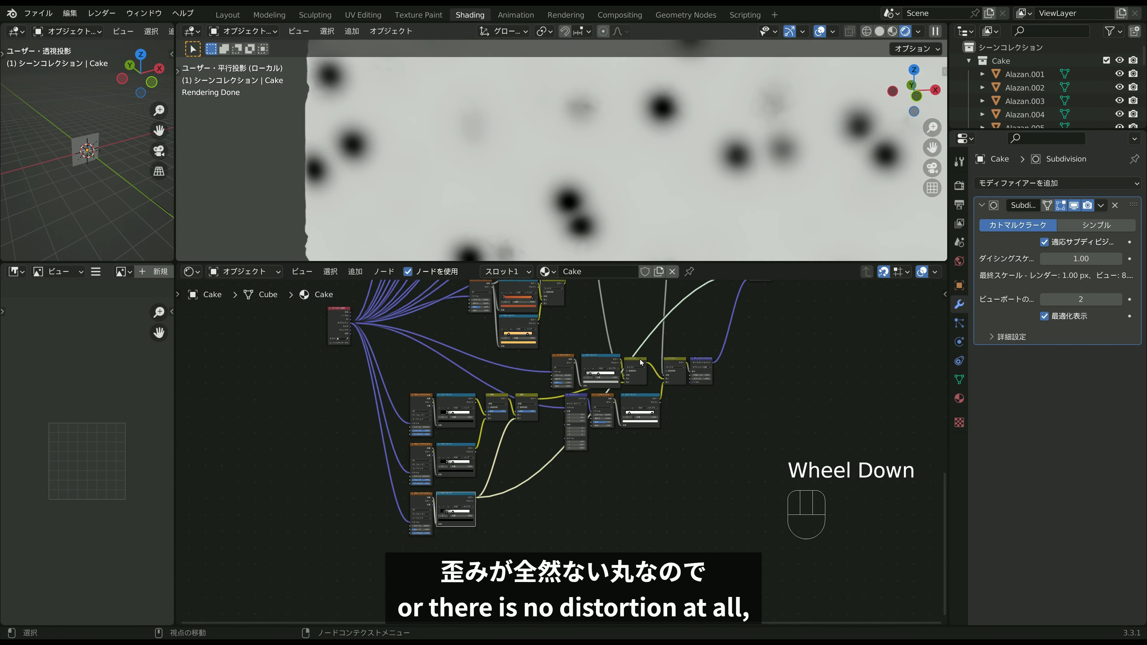
{"action": "middle_click_drag", "start_coordinate": [640, 360], "coordinate": [657, 379]}
{"action": "left_click", "coordinate": [658, 379], "text": "ctrl+shift"}
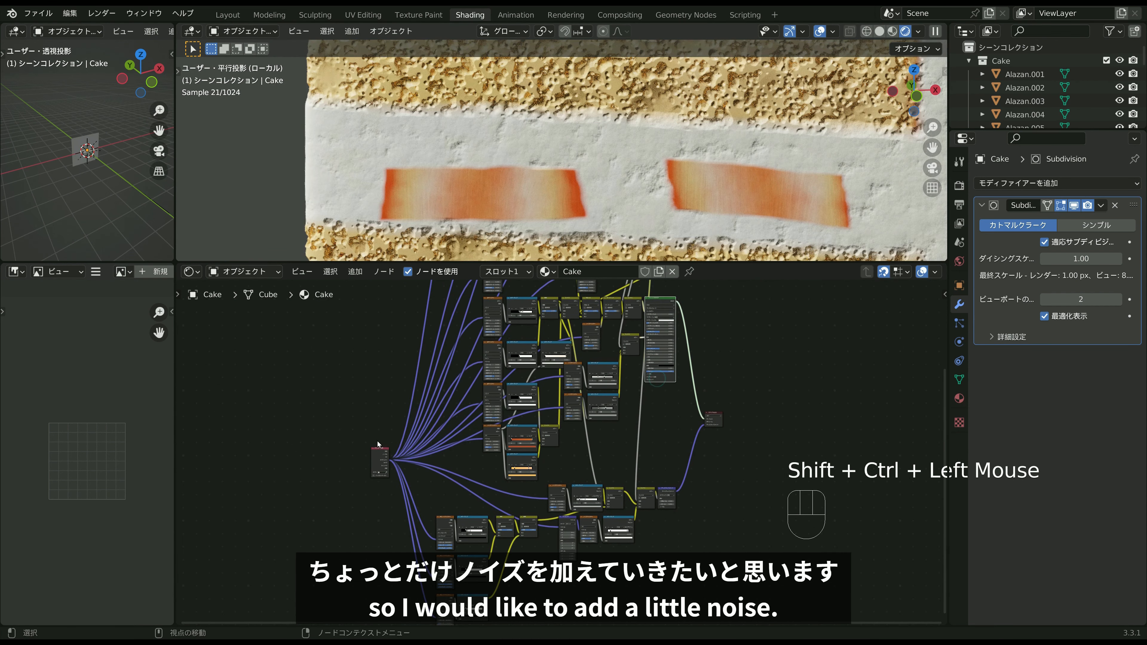
Move the Texture Coordinate node farther from the texture nodes to make room for a distortion chain.
{"action": "left_click_drag", "start_coordinate": [380, 453], "coordinate": [356, 446]}
{"action": "scroll", "coordinate": [492, 226], "scroll_direction": "down", "scroll_amount": 3}
{"action": "middle_click_drag", "start_coordinate": [502, 280], "coordinate": [498, 364]}
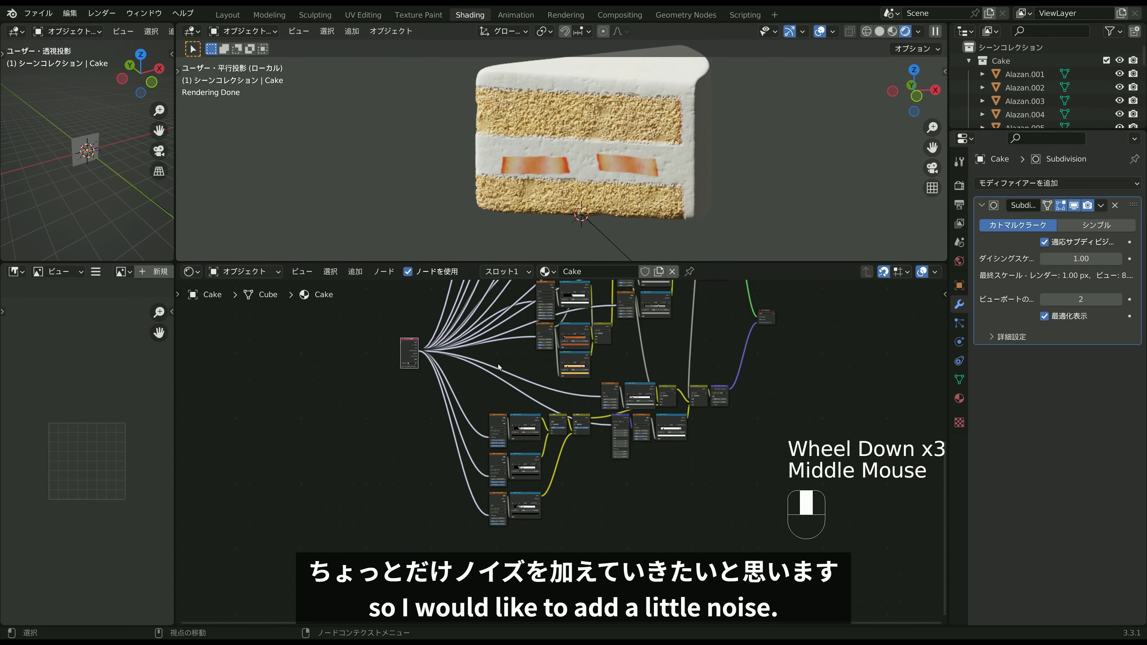
{"action": "scroll", "coordinate": [542, 429], "scroll_direction": "up", "scroll_amount": 3}
{"action": "left_click", "coordinate": [594, 507]}
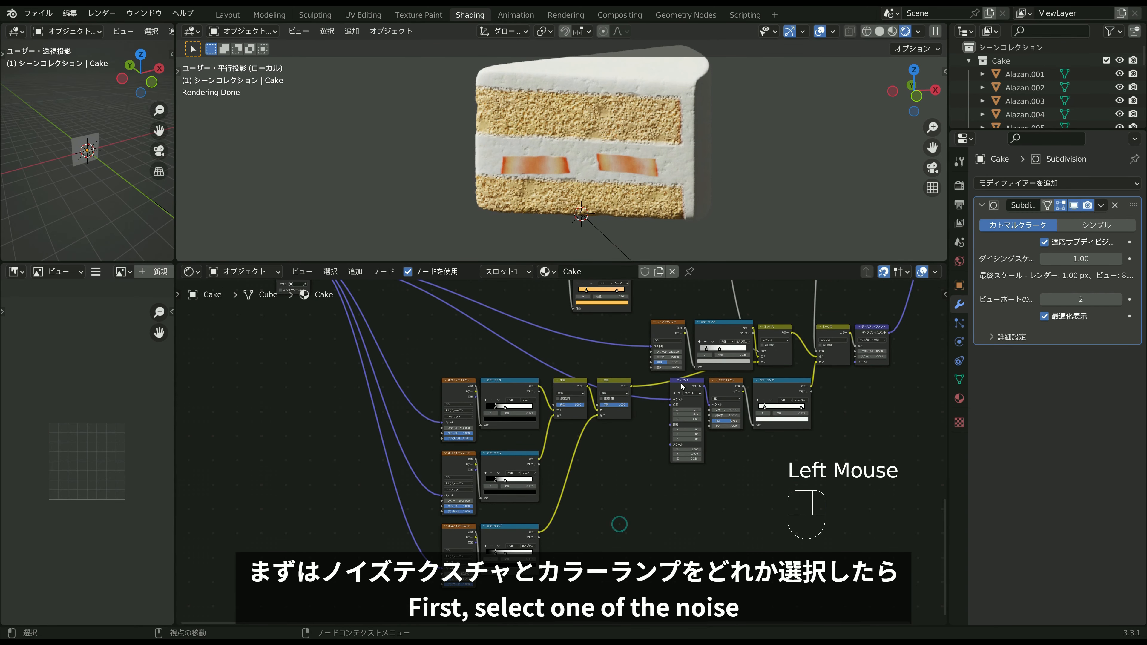
Duplicate a displacement Noise Texture and Color Ramp with their links kept, place them before the sponge-hole Voronoi nodes, and shift Texture Coordinate clear.
{"action": "left_click", "coordinate": [667, 323]}
{"action": "left_click", "coordinate": [703, 324], "text": "shift"}
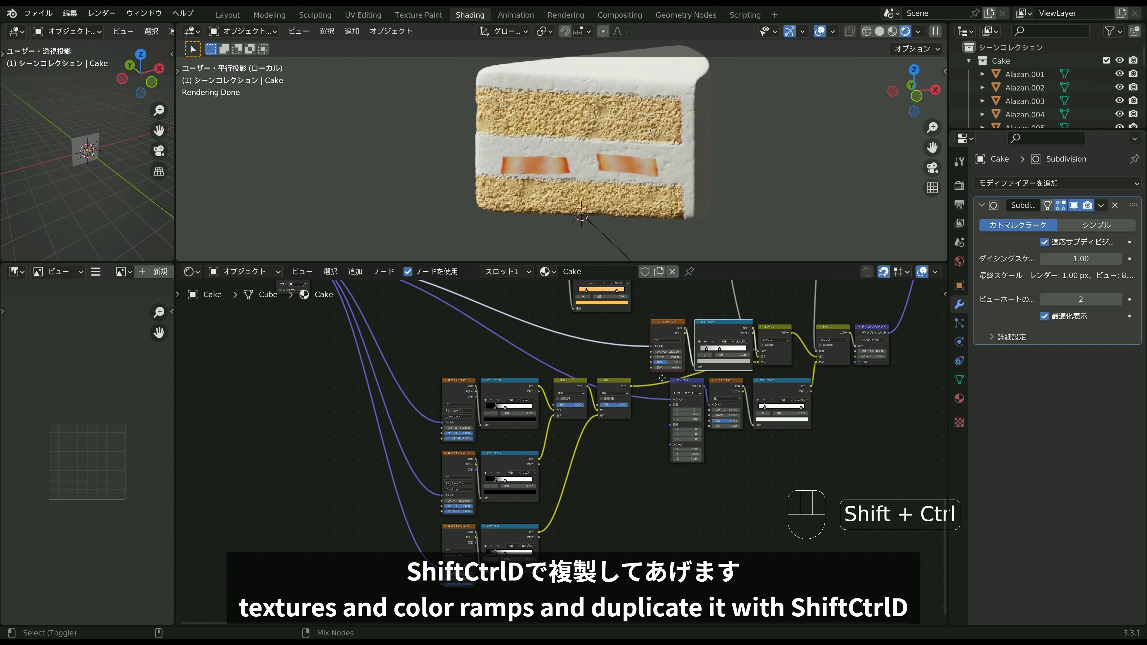
{"action": "key", "text": "ctrl+shift+d"}
{"action": "left_click", "coordinate": [321, 505]}
{"action": "scroll", "coordinate": [322, 505], "scroll_direction": "down", "scroll_amount": 2}
{"action": "middle_click_drag", "start_coordinate": [348, 315], "coordinate": [360, 326]}
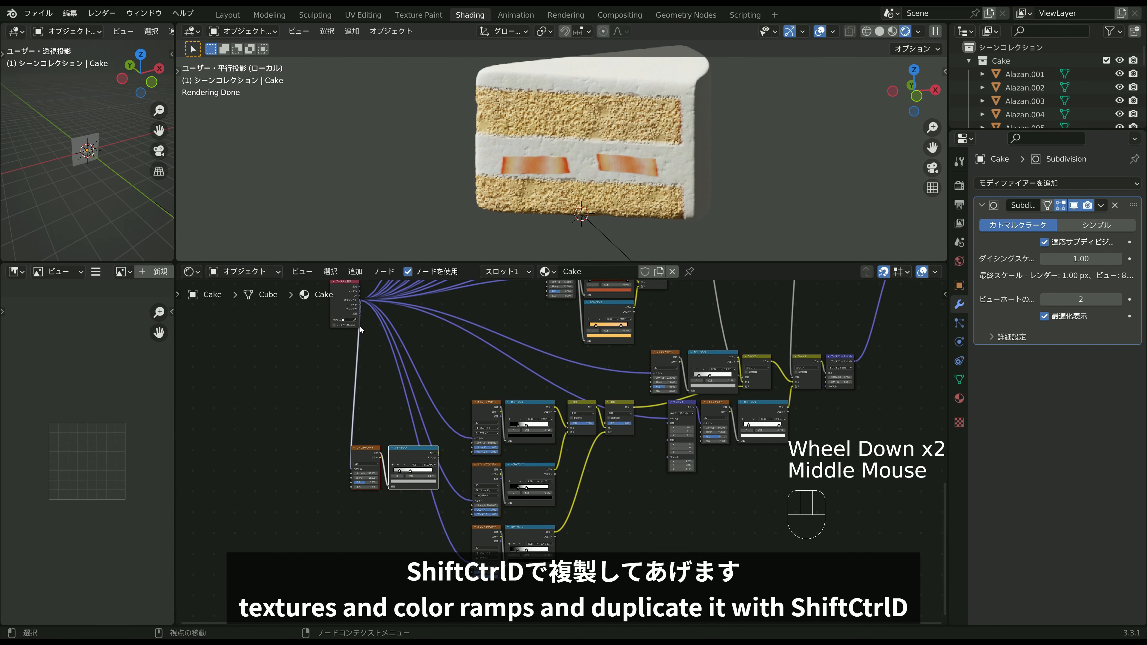
{"action": "left_click_drag", "start_coordinate": [347, 305], "coordinate": [270, 390]}
Add a Math node and a Mapping node beside the duplicated Noise Texture and Color Ramp.
{"action": "scroll", "coordinate": [396, 435], "scroll_direction": "up", "scroll_amount": 3}
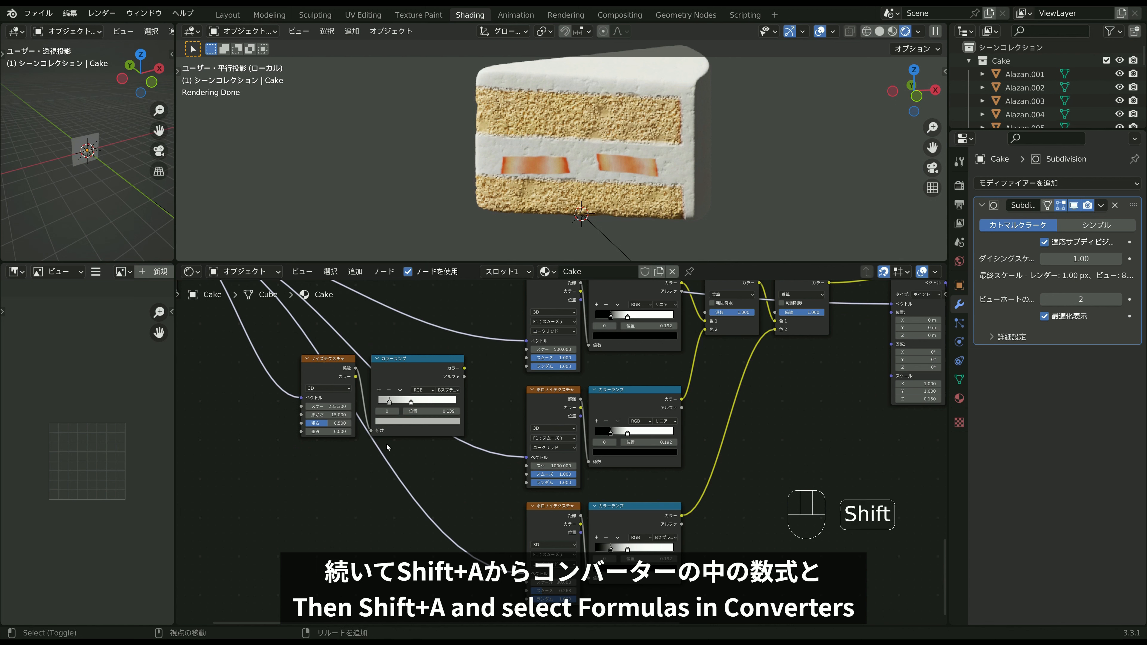
{"action": "key", "text": "shift+a"}
{"action": "mouse_move", "coordinate": [387, 445]}
{"action": "left_click", "coordinate": [439, 536]}
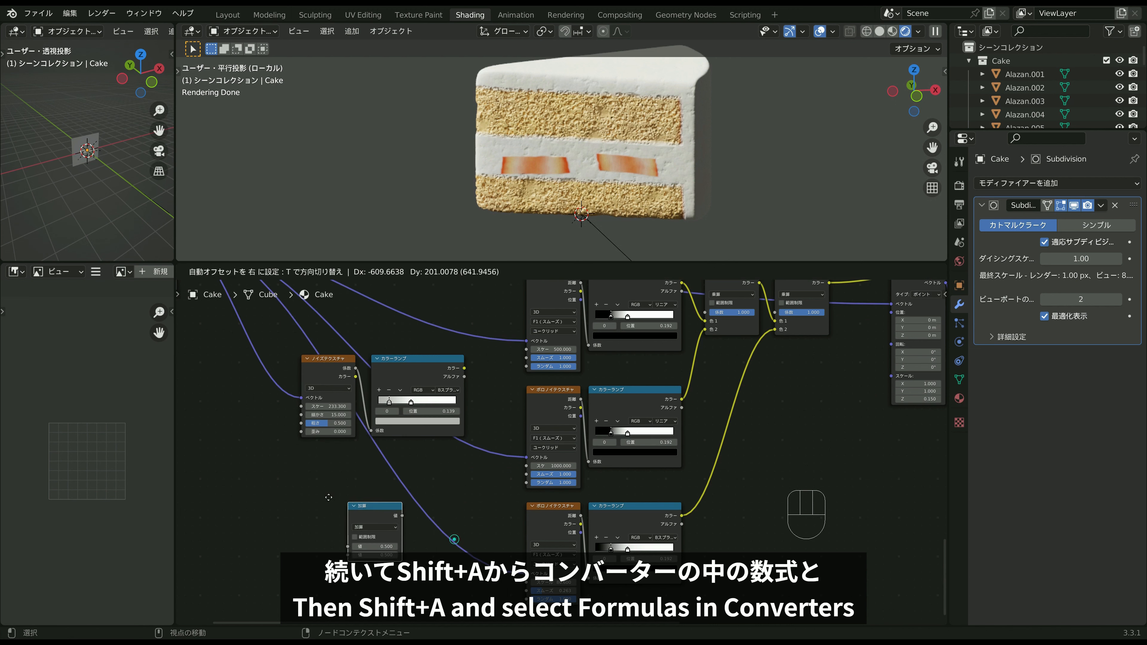
{"action": "key", "text": "shift+a"}
{"action": "mouse_move", "coordinate": [343, 433]}
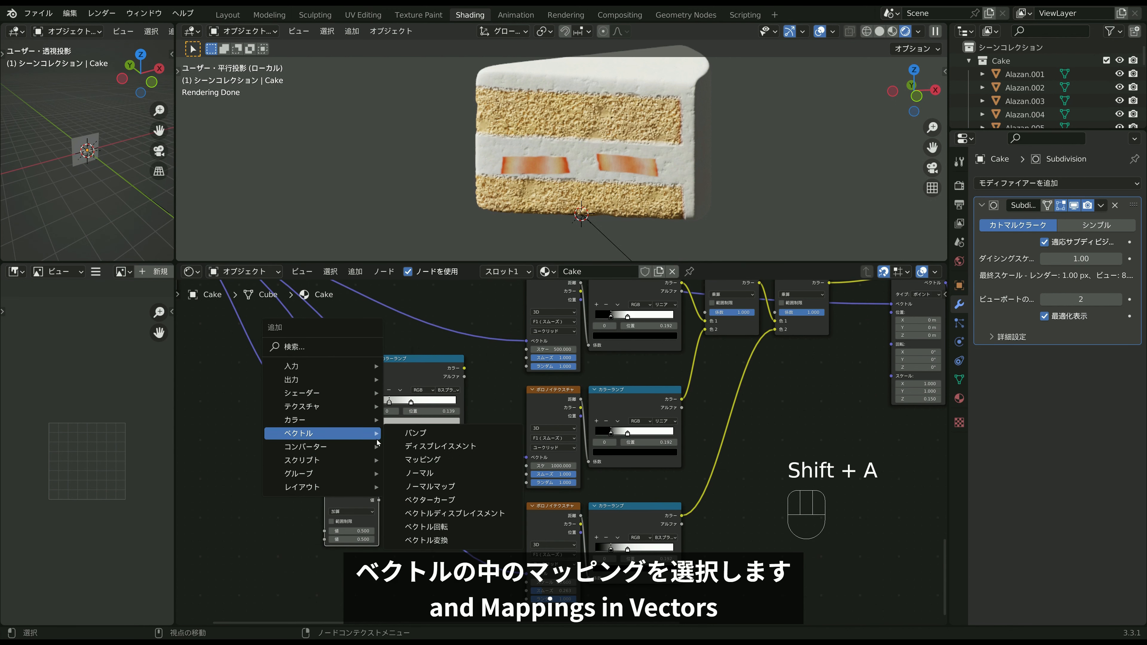
{"action": "left_click", "coordinate": [424, 461]}
{"action": "left_click", "coordinate": [380, 542]}
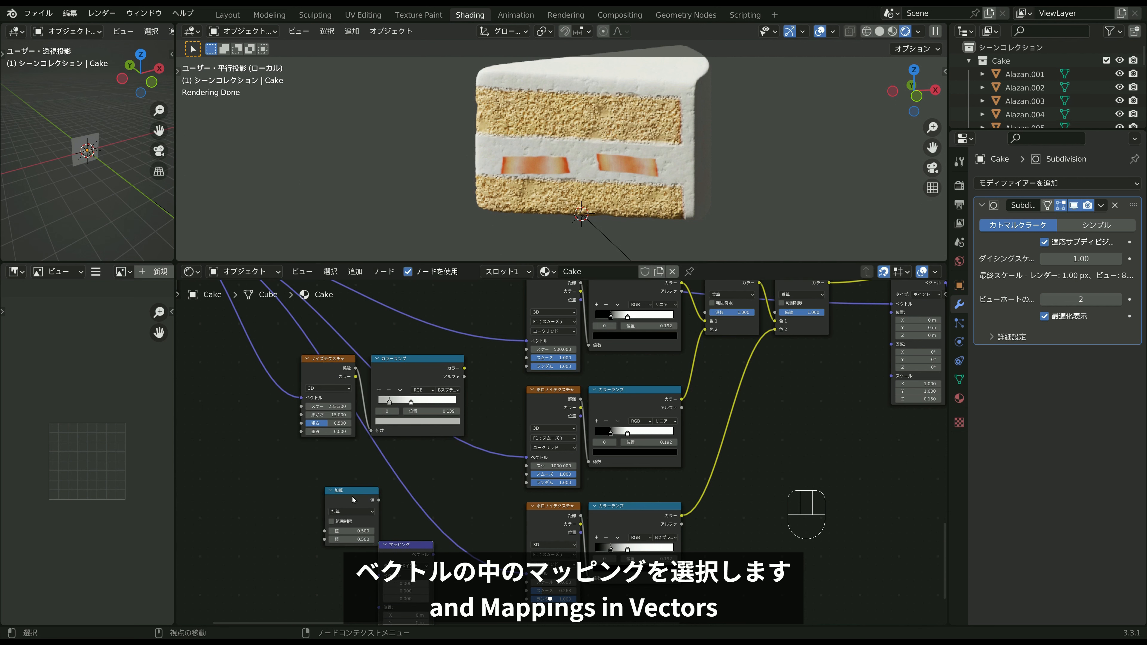
{"action": "left_click_drag", "start_coordinate": [352, 495], "coordinate": [329, 519]}
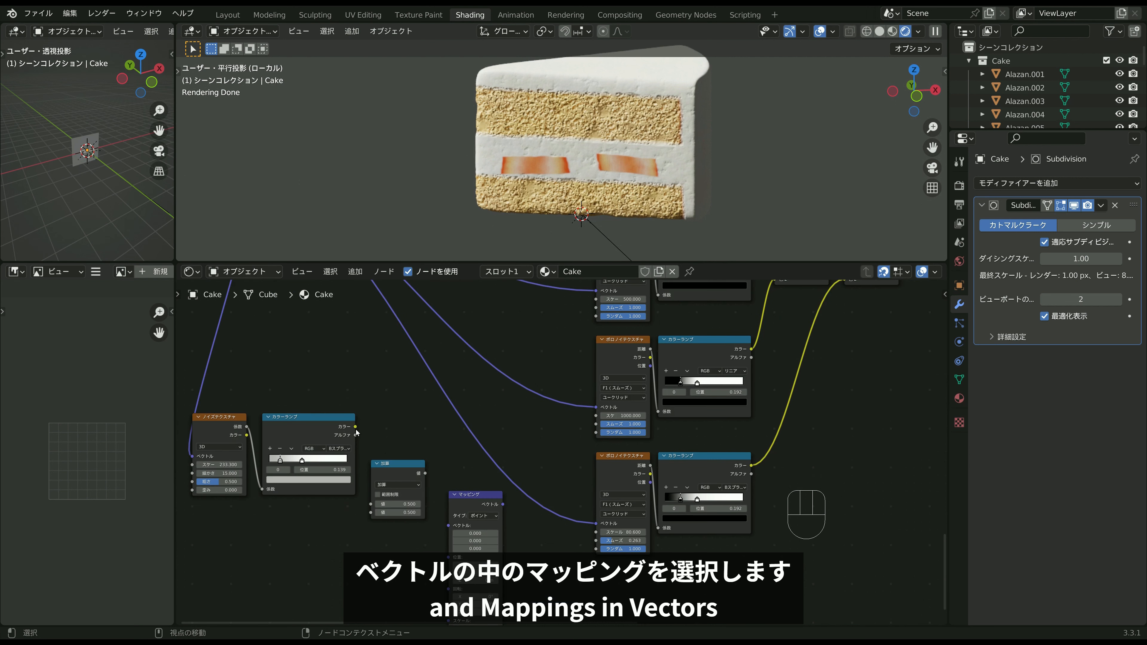
Connect the duplicated Color Ramp's color to the Math node's value, and the Math output to the Mapping node's Location.
{"action": "left_click_drag", "start_coordinate": [355, 426], "coordinate": [371, 504]}
{"action": "left_click_drag", "start_coordinate": [424, 477], "coordinate": [453, 503]}
{"action": "left_click_drag", "start_coordinate": [451, 561], "coordinate": [450, 557]}
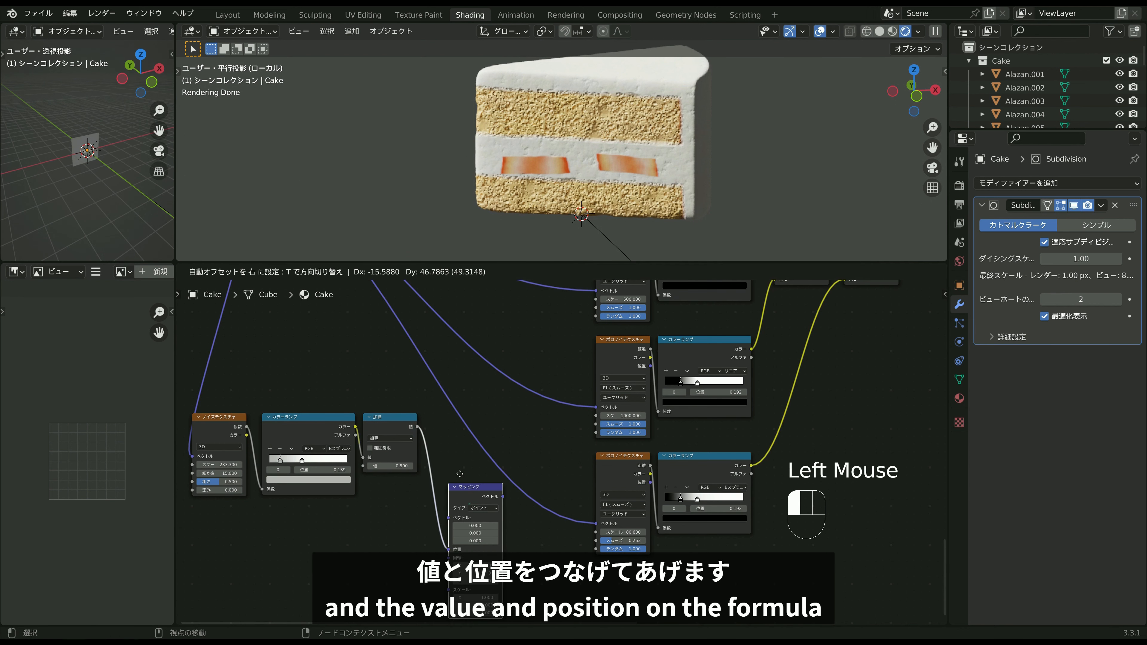
Reroute the 500-scale Voronoi's coordinate link into the Mapping node's Vector input and line up the distortion nodes before the Voronoi.
{"action": "middle_click_drag", "start_coordinate": [524, 340], "coordinate": [524, 392]}
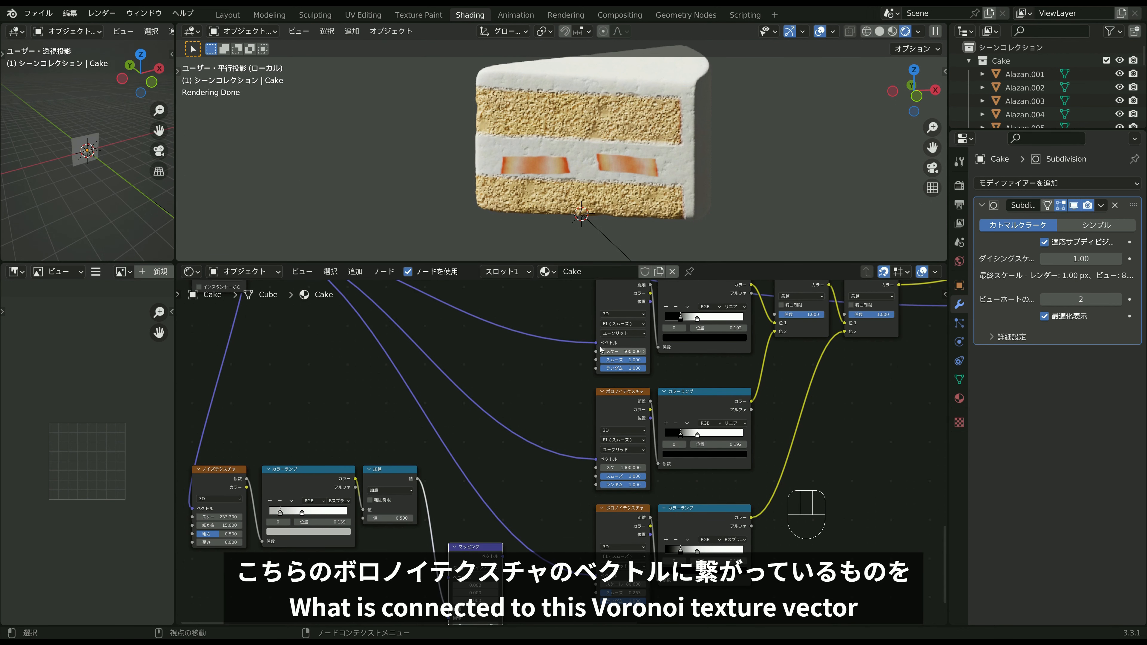
{"action": "left_click_drag", "start_coordinate": [596, 344], "coordinate": [571, 336]}
{"action": "left_click_drag", "start_coordinate": [552, 439], "coordinate": [427, 480]}
{"action": "left_click_drag", "start_coordinate": [220, 445], "coordinate": [465, 499]}
{"action": "left_click_drag", "start_coordinate": [449, 478], "coordinate": [518, 324]}
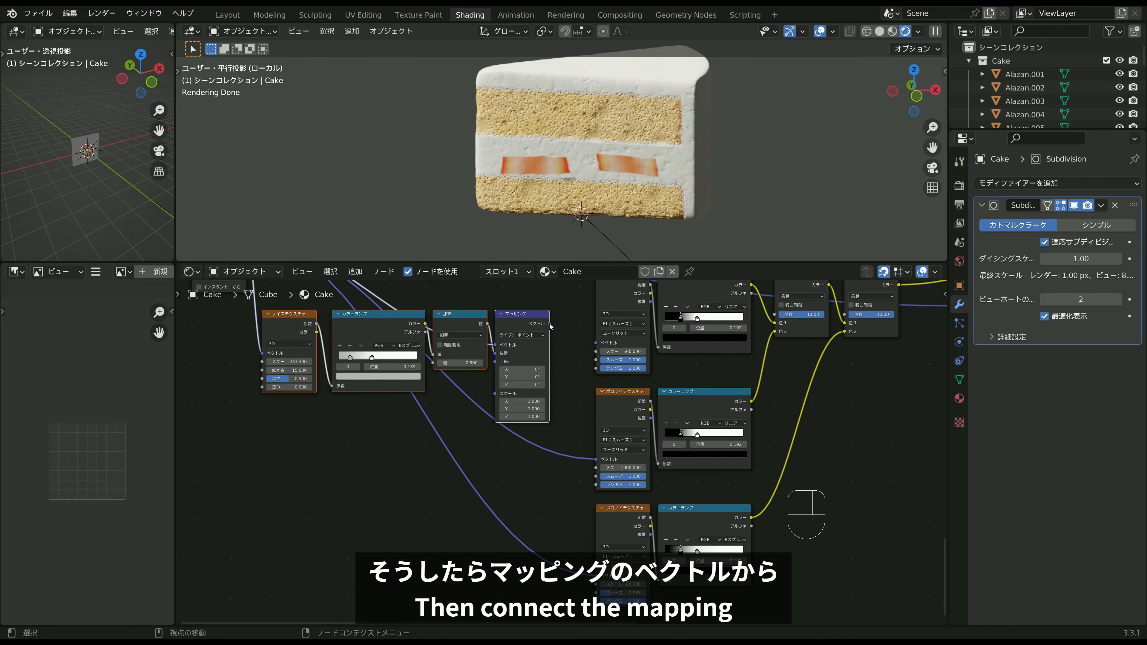
Connect the Mapping node's Vector output to the 500-scale and 1000-scale Voronoi Textures and reposition the distortion nodes.
{"action": "left_click_drag", "start_coordinate": [595, 345], "coordinate": [596, 344]}
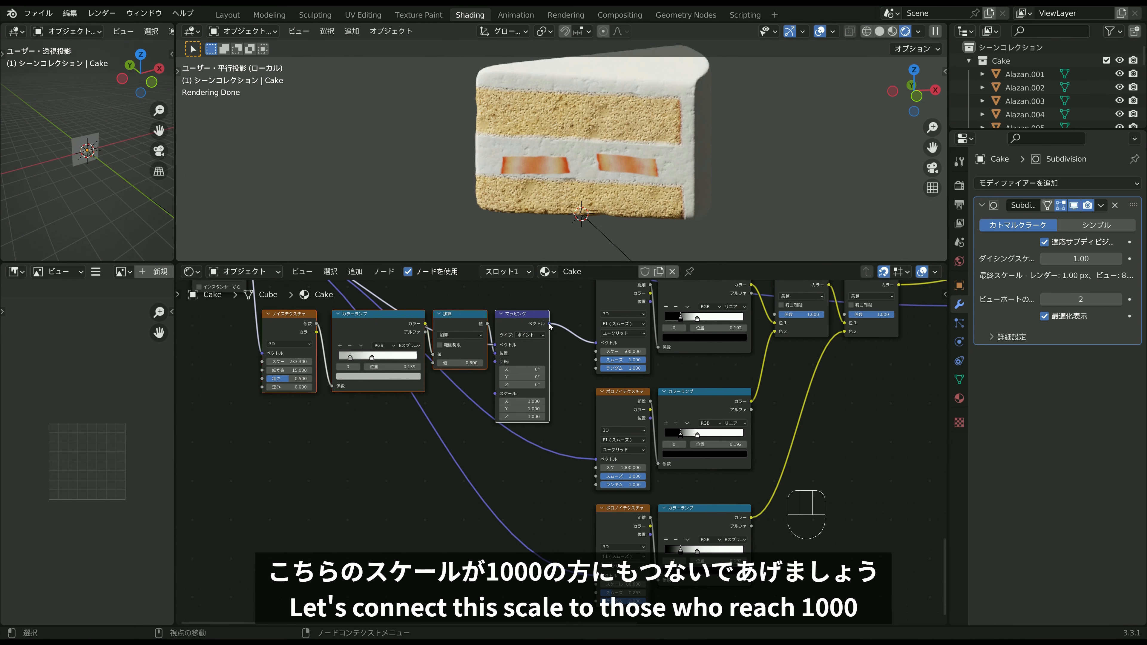
{"action": "left_click_drag", "start_coordinate": [551, 323], "coordinate": [558, 334]}
{"action": "left_click_drag", "start_coordinate": [597, 459], "coordinate": [597, 459]}
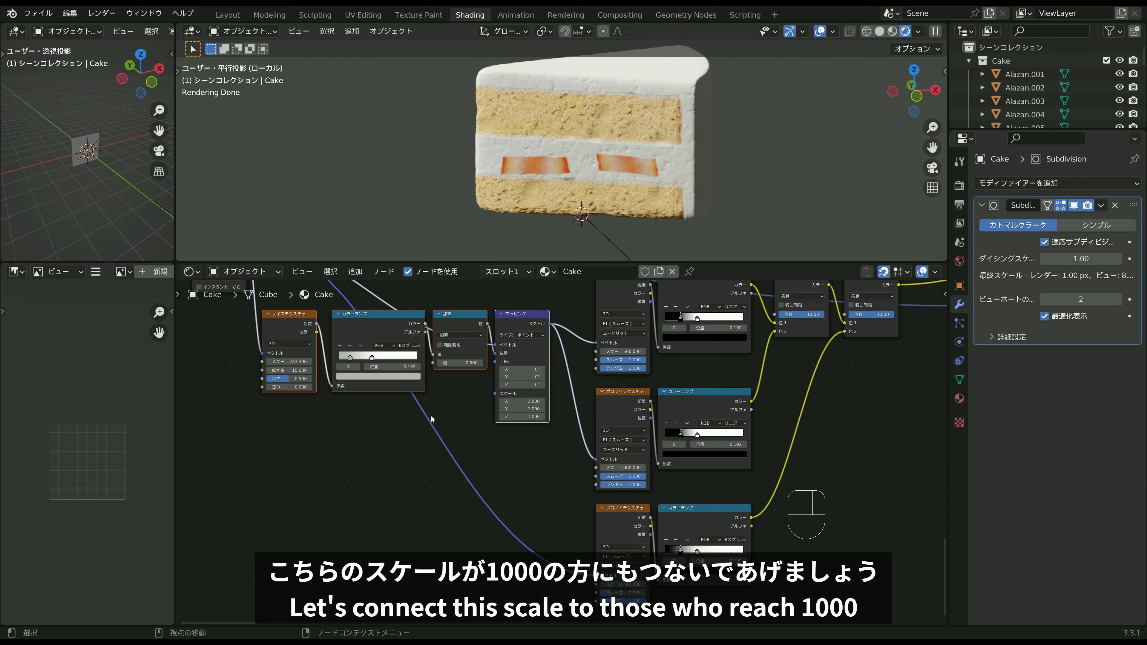
{"action": "left_click_drag", "start_coordinate": [511, 326], "coordinate": [553, 371]}
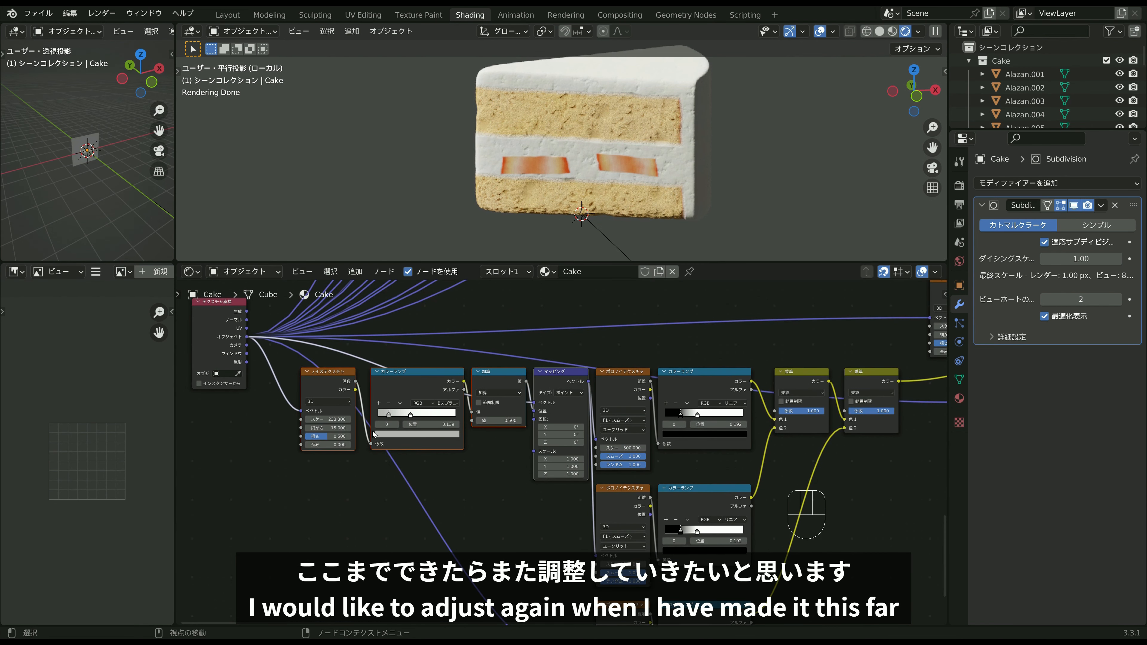
{"action": "left_click", "coordinate": [423, 466]}
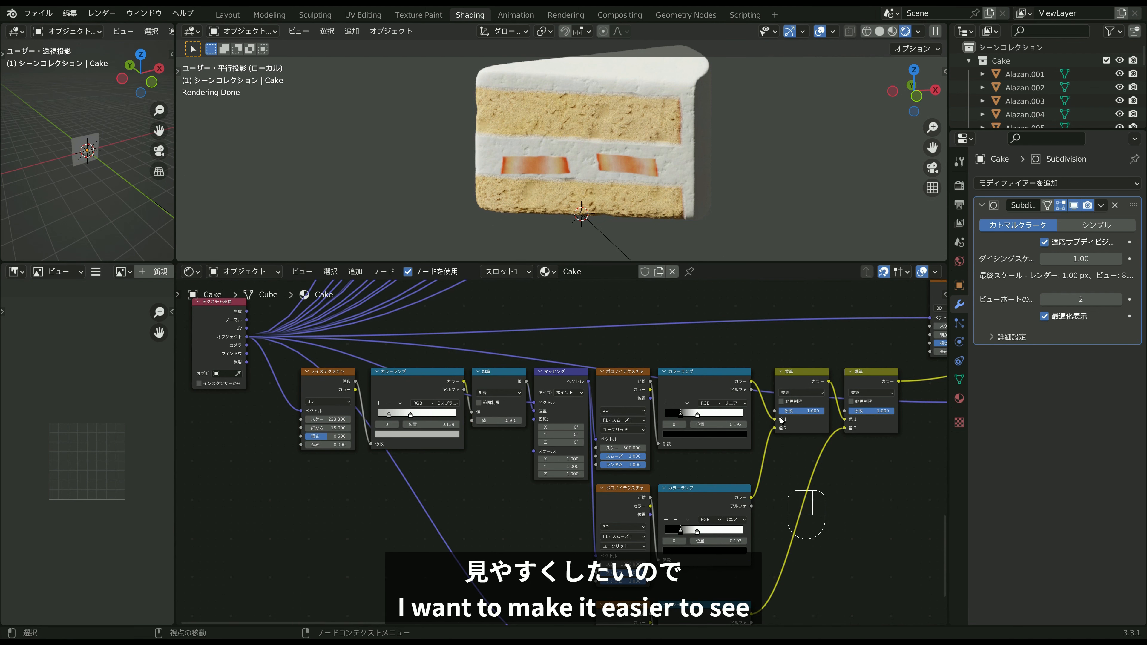
Preview the first sponge-hole Multiply node's output on the cake and examine the noise up close.
{"action": "left_click", "coordinate": [802, 374], "text": "ctrl+shift"}
{"action": "scroll", "coordinate": [661, 231], "scroll_direction": "up", "scroll_amount": 2}
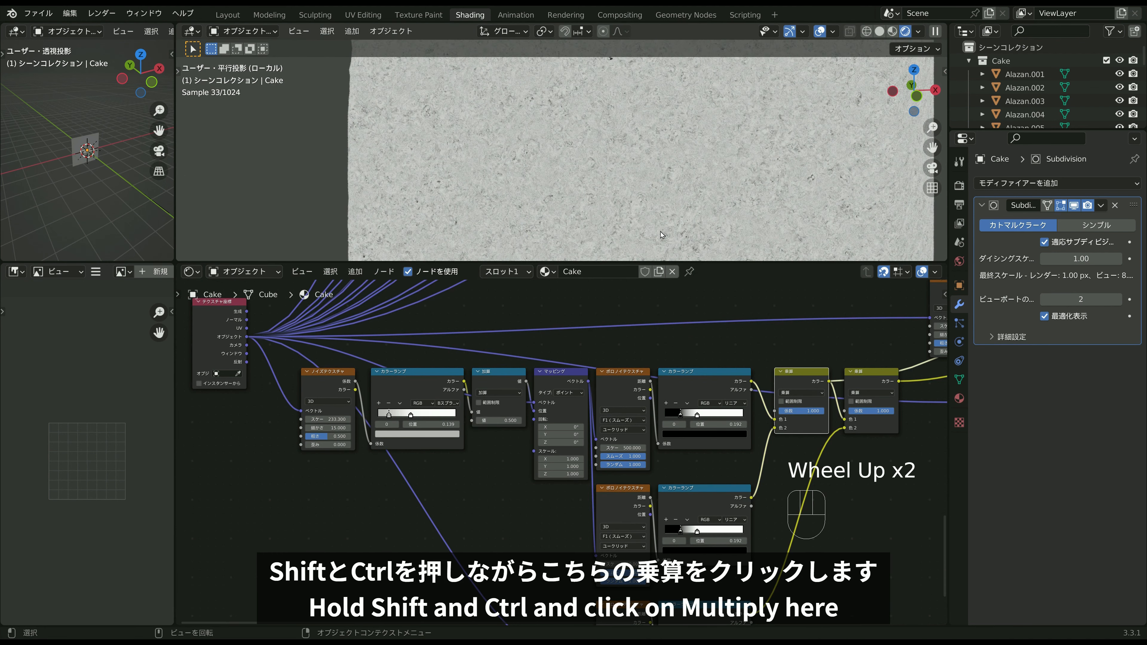
{"action": "scroll", "coordinate": [645, 231], "scroll_direction": "down", "scroll_amount": 3}
{"action": "scroll", "coordinate": [626, 226], "scroll_direction": "up", "scroll_amount": 2}
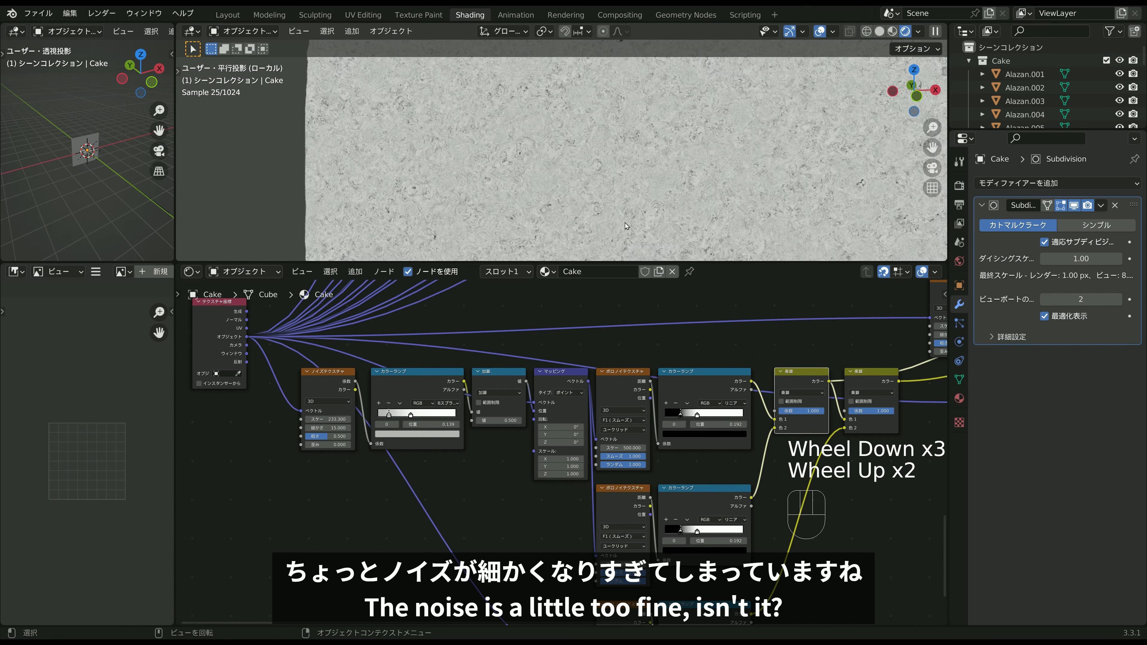
{"action": "scroll", "coordinate": [605, 230], "scroll_direction": "up", "scroll_amount": 2}
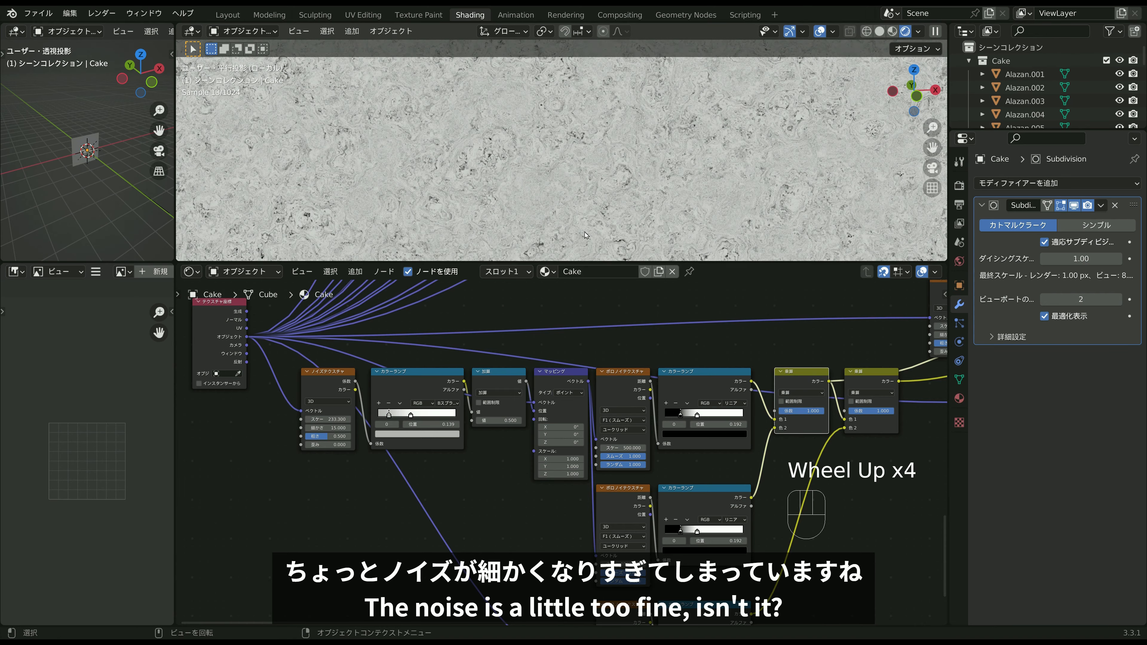
Switch the Math node's operation to Multiply and set its value to 0.005.
{"action": "left_click", "coordinate": [493, 393]}
{"action": "left_click", "coordinate": [493, 431]}
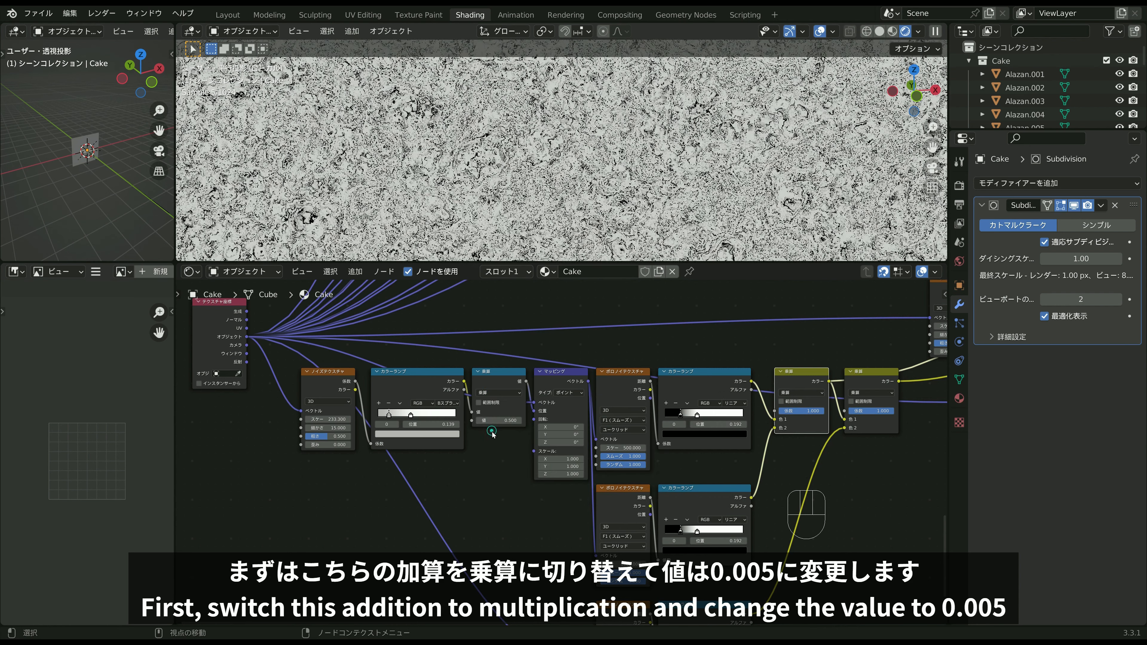
{"action": "left_click", "coordinate": [494, 422]}
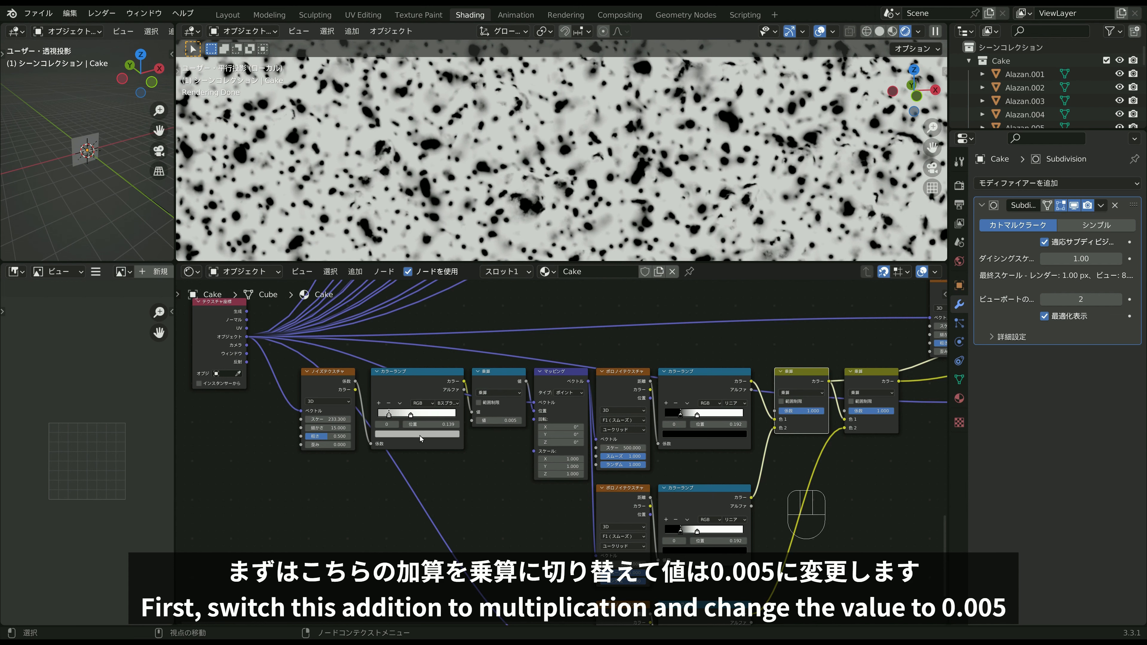
Move the distortion Color Ramp's gray stop to position 0.436, shift the white stop along, and change the gray to black.
{"action": "left_click_drag", "start_coordinate": [397, 414], "coordinate": [419, 419]}
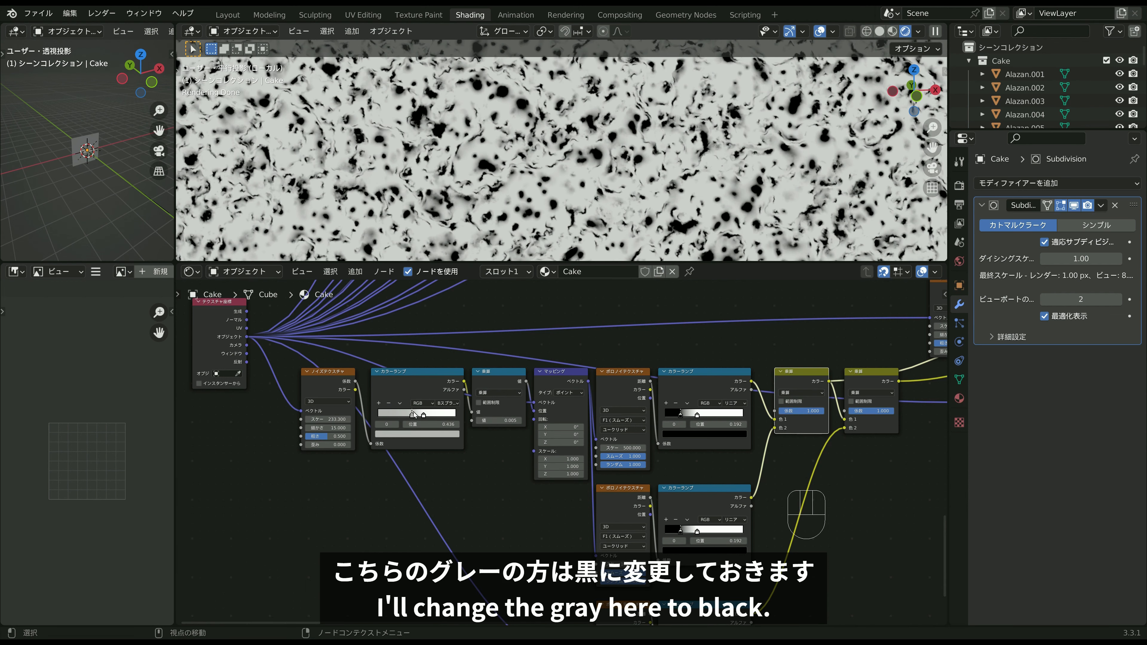
{"action": "left_click", "coordinate": [414, 436]}
{"action": "left_click_drag", "start_coordinate": [441, 357], "coordinate": [441, 381]}
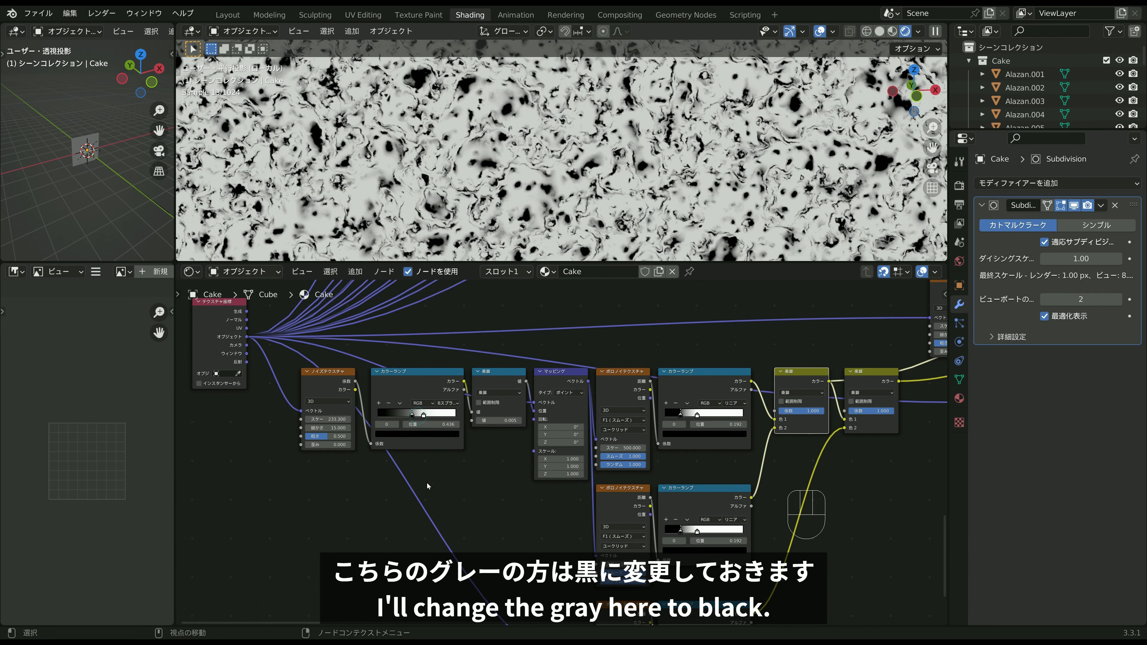
{"action": "left_click", "coordinate": [438, 486]}
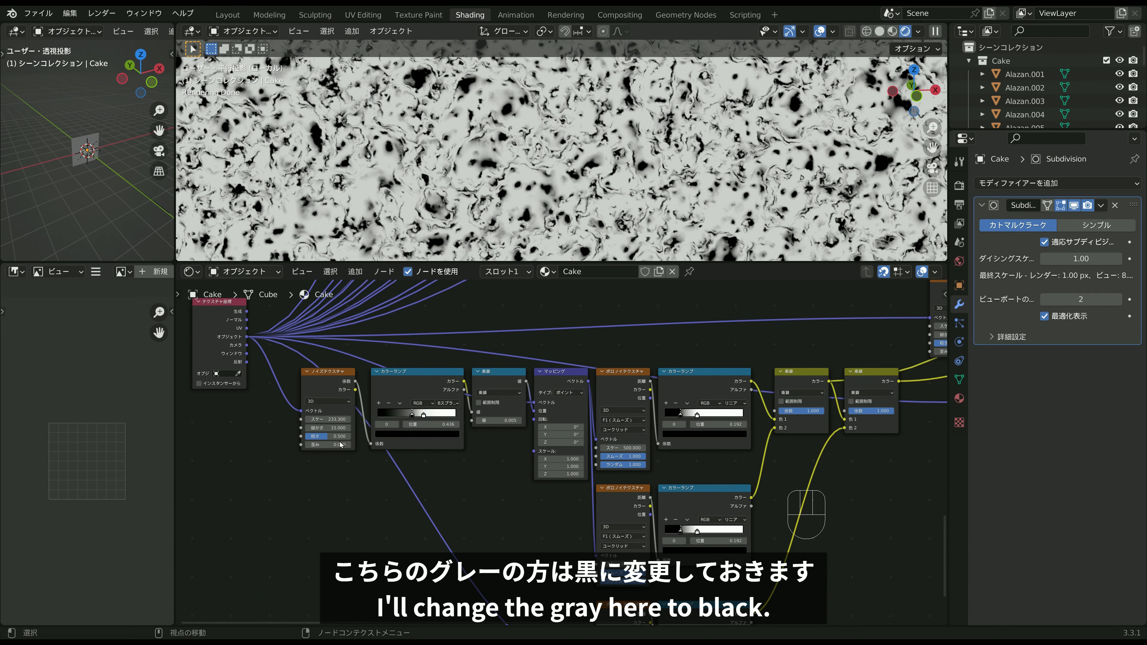
Raise the distortion Noise Texture's roughness to 0.841 and its scale to 313.100.
{"action": "scroll", "coordinate": [339, 437], "scroll_direction": "up", "scroll_amount": 2}
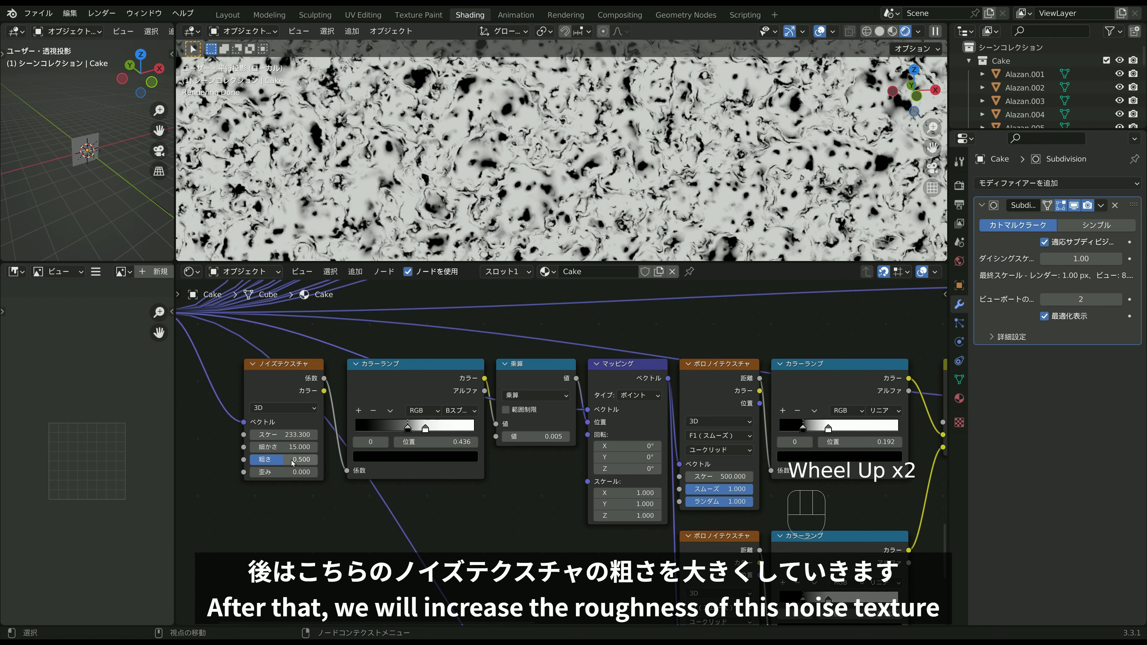
{"action": "left_click_drag", "start_coordinate": [293, 462], "coordinate": [316, 462]}
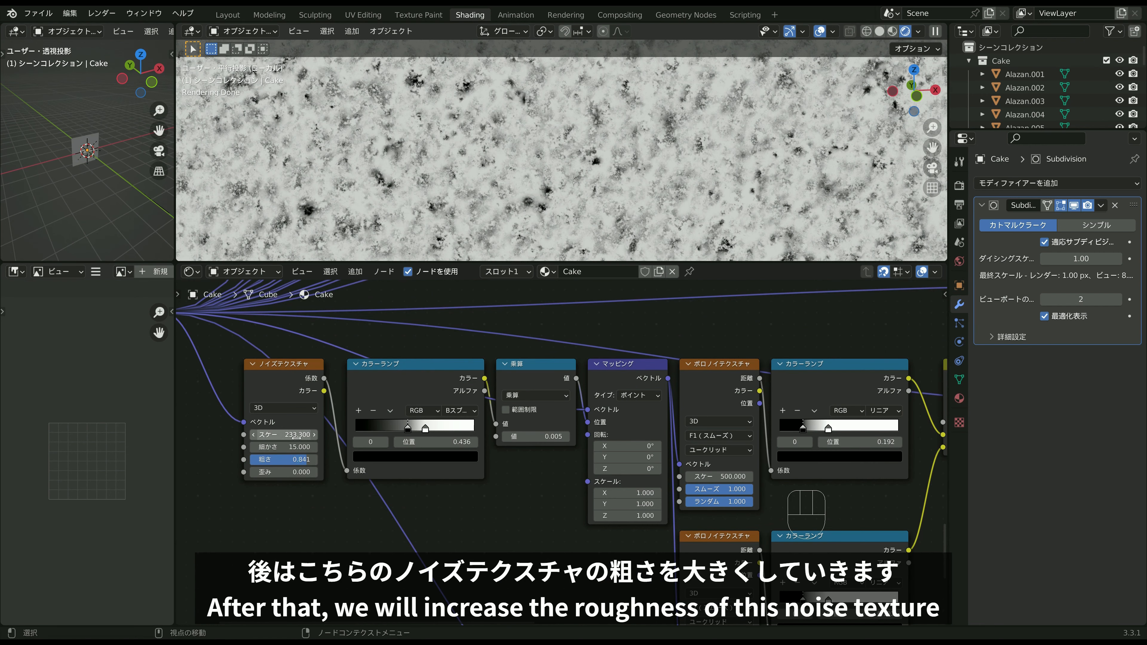
{"action": "left_click_drag", "start_coordinate": [298, 437], "coordinate": [316, 437]}
{"action": "scroll", "coordinate": [542, 224], "scroll_direction": "down", "scroll_amount": 2}
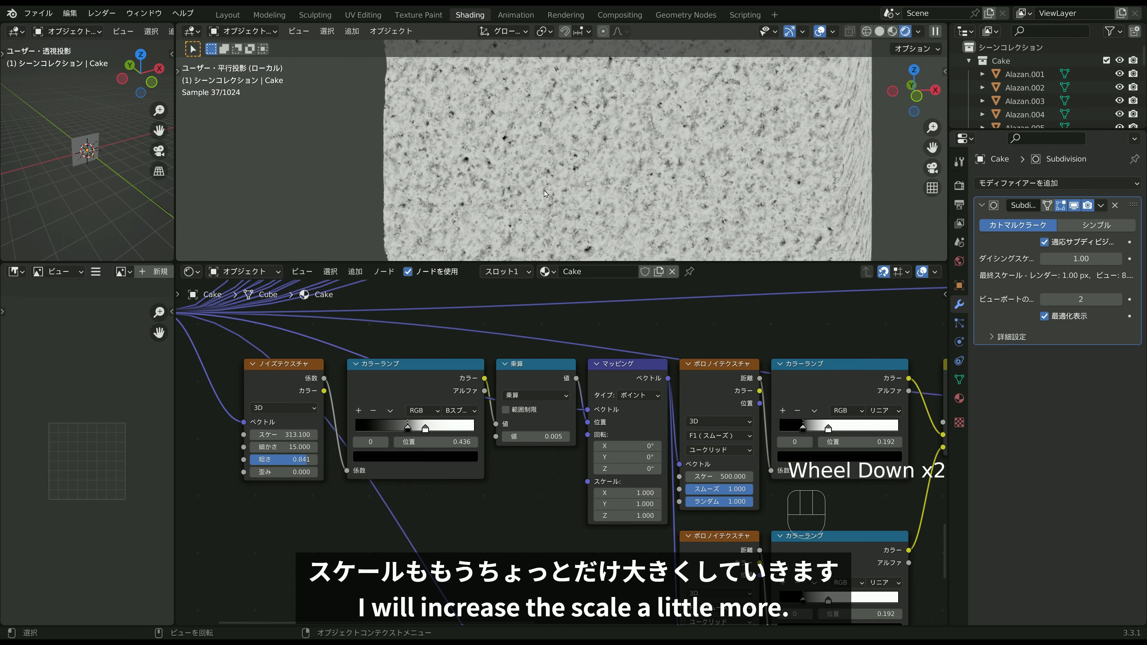
Bring the distortion Color Ramp's black and white stops closer together, with the black stop at position 0.503.
{"action": "left_click_drag", "start_coordinate": [409, 425], "coordinate": [415, 427]}
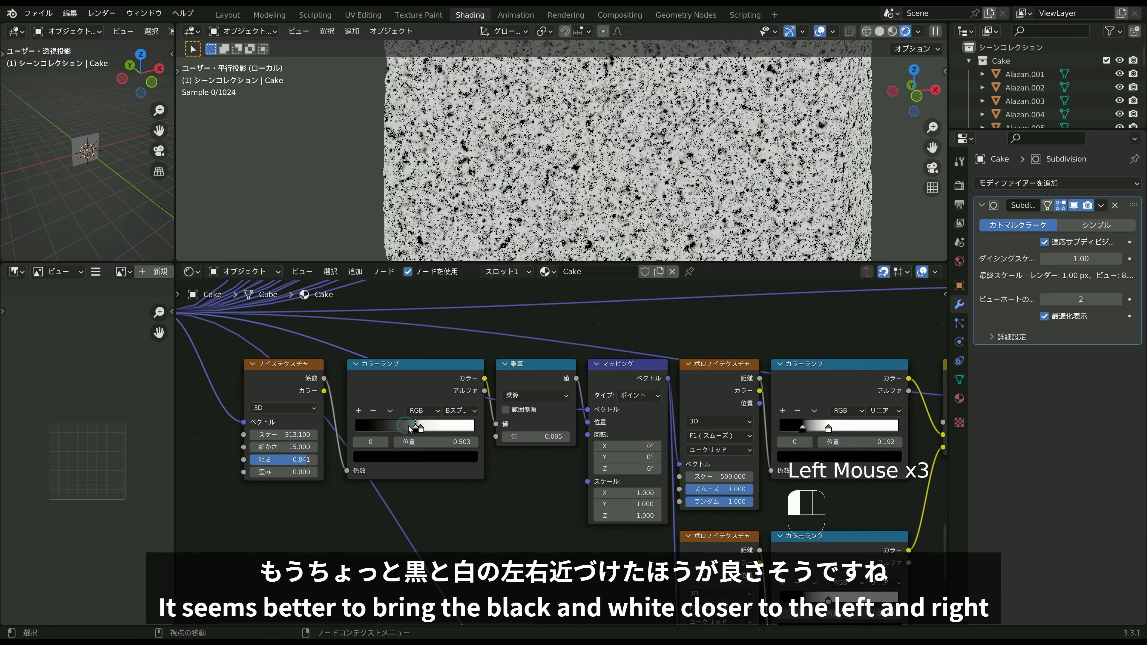
{"action": "scroll", "coordinate": [582, 221], "scroll_direction": "up", "scroll_amount": 2}
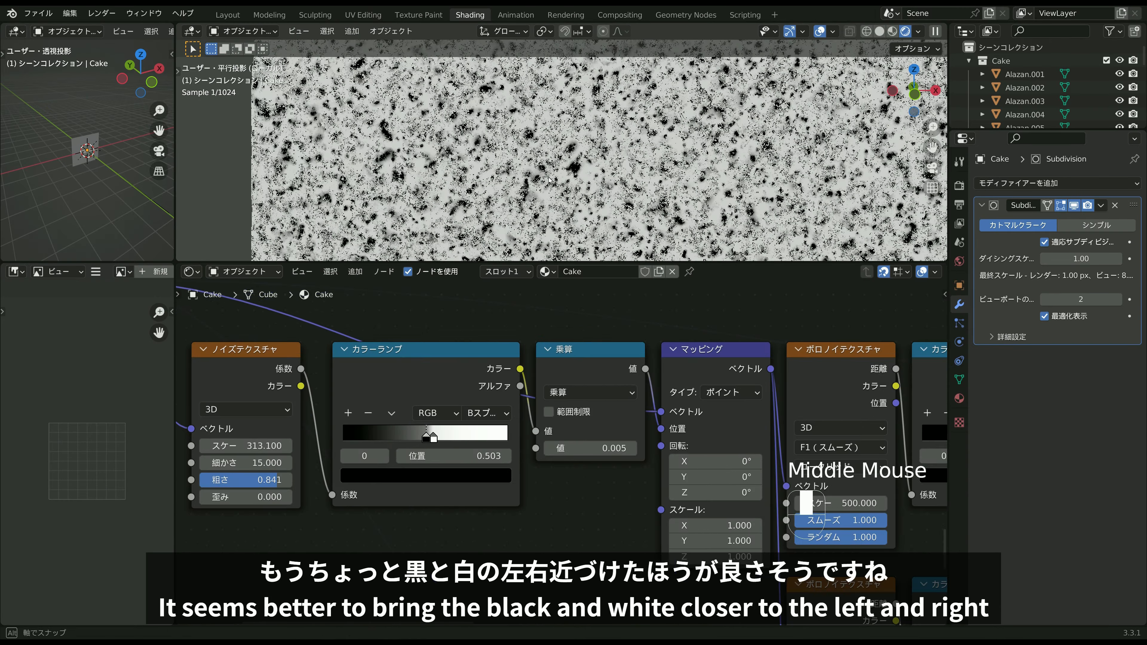
{"action": "middle_click_drag", "start_coordinate": [530, 162], "coordinate": [550, 175]}
Set the distortion Multiply node's value to 0.001.
{"action": "left_click_drag", "start_coordinate": [589, 447], "coordinate": [589, 448]}
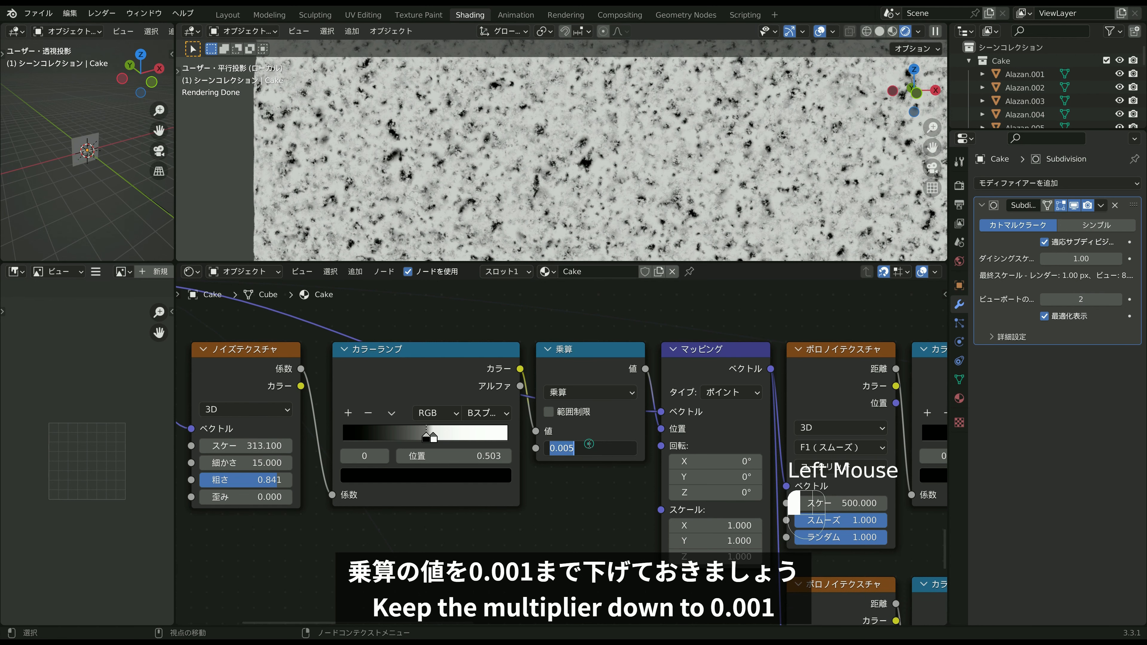
{"action": "type", "text": ".001"}
{"action": "key", "text": "Return"}
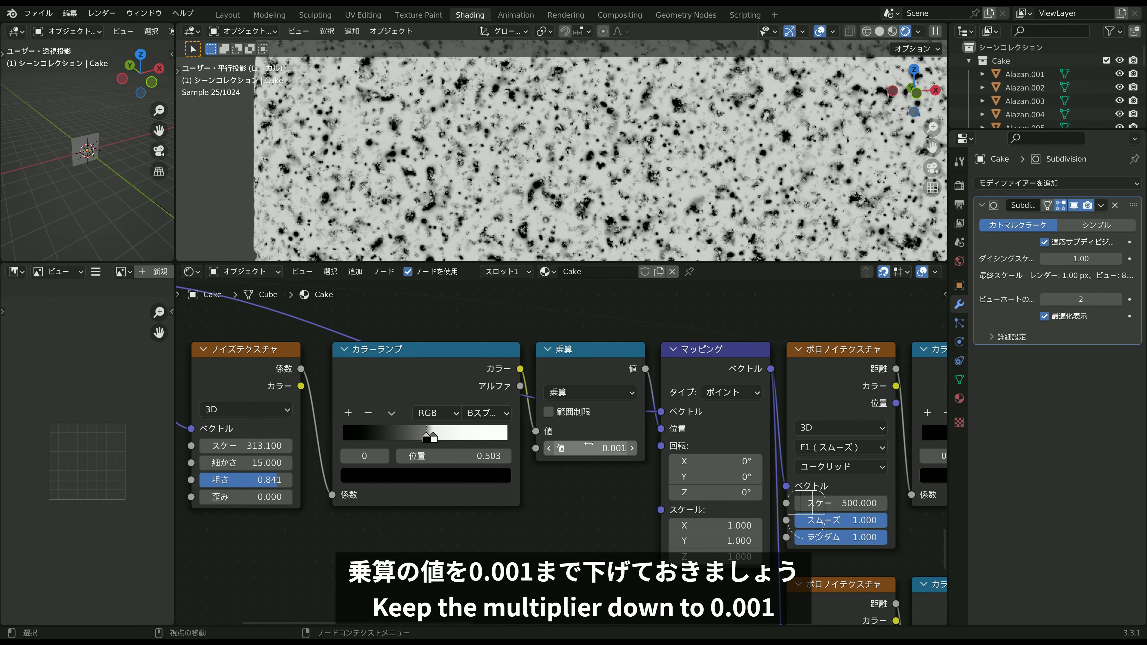
Raise the distortion Noise Texture's scale to 494.900 and check the sponge holes on the cake.
{"action": "left_click_drag", "start_coordinate": [257, 446], "coordinate": [304, 446]}
{"action": "scroll", "coordinate": [573, 194], "scroll_direction": "down", "scroll_amount": 2}
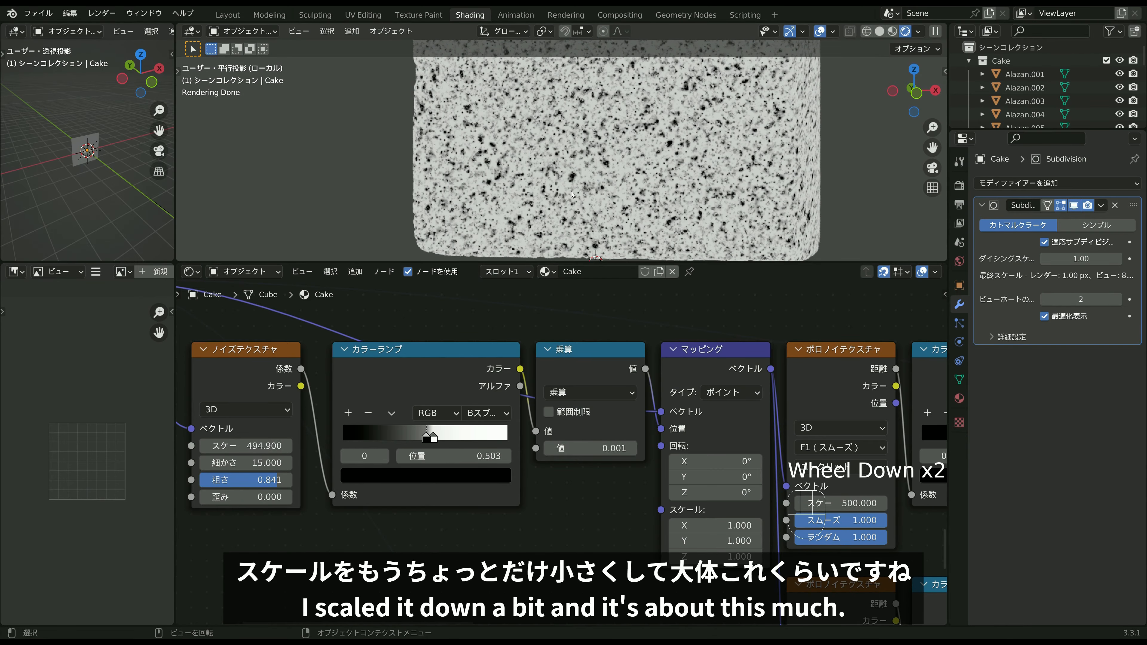
{"action": "middle_click_drag", "start_coordinate": [572, 198], "coordinate": [555, 207]}
{"action": "scroll", "coordinate": [555, 205], "scroll_direction": "up", "scroll_amount": 2}
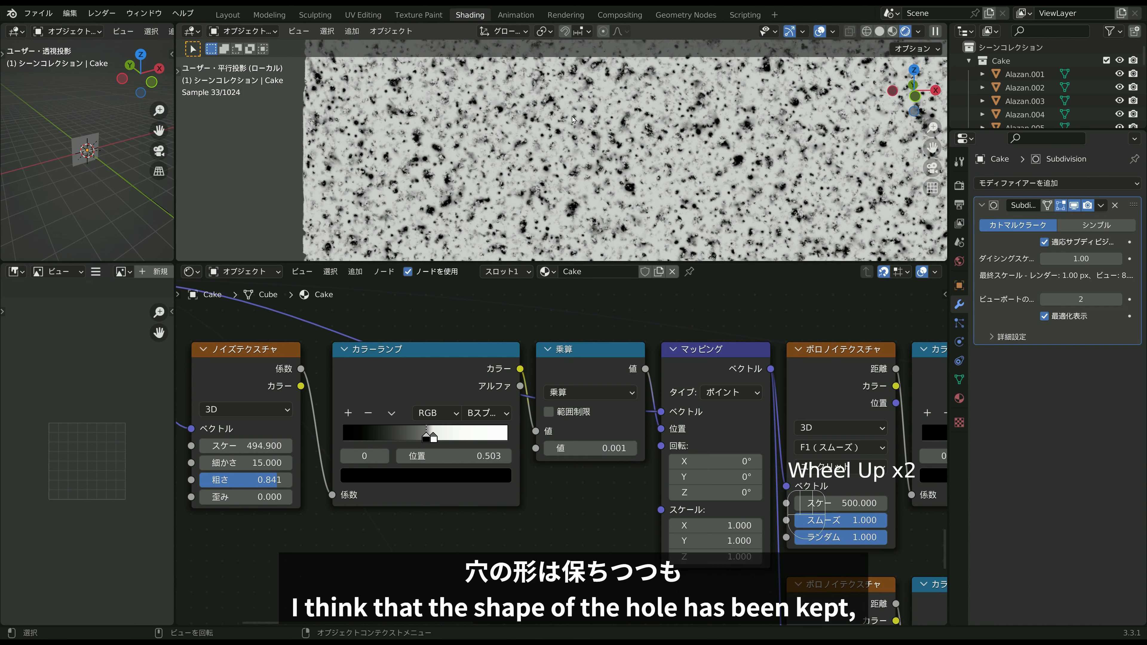
{"action": "scroll", "coordinate": [704, 141], "scroll_direction": "up", "scroll_amount": 1}
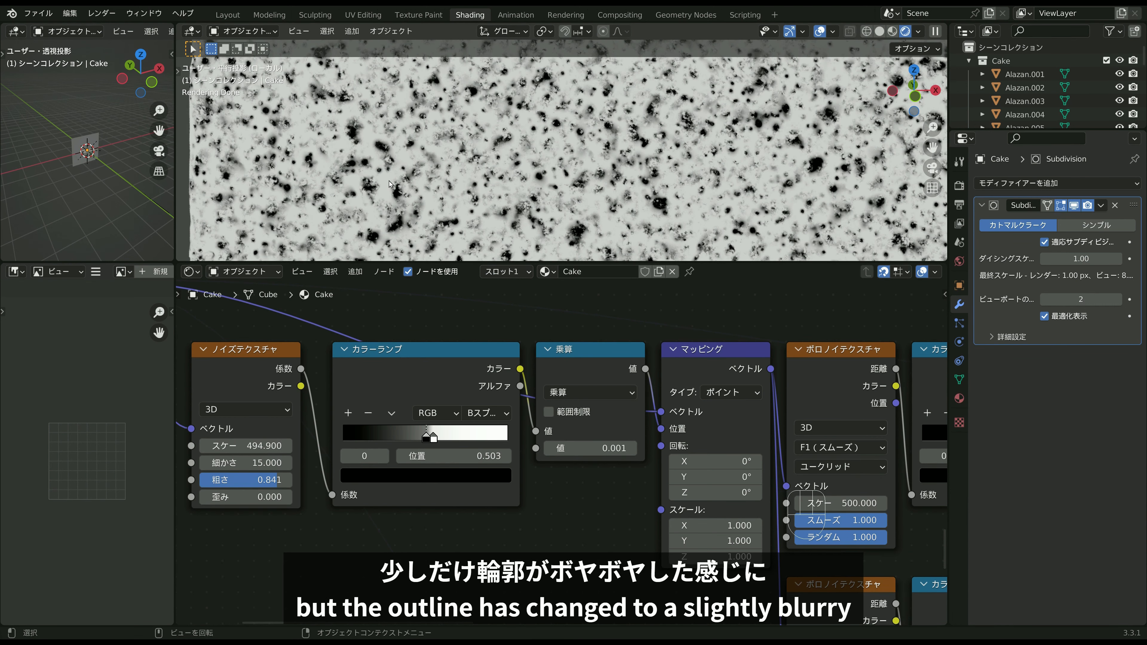
{"action": "scroll", "coordinate": [635, 166], "scroll_direction": "down", "scroll_amount": 4}
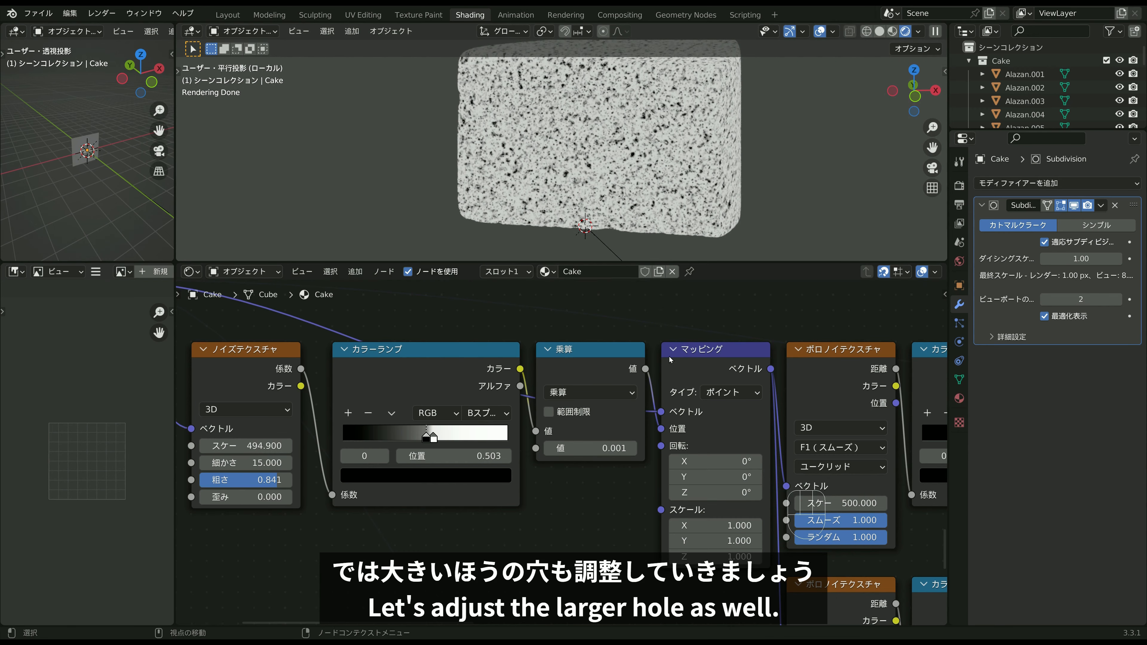
Preview the Color Ramp of the larger sponge holes on the cake.
{"action": "scroll", "coordinate": [669, 357], "scroll_direction": "down", "scroll_amount": 3}
{"action": "middle_click_drag", "start_coordinate": [641, 452], "coordinate": [642, 349]}
{"action": "left_click", "coordinate": [770, 548], "text": "ctrl+shift"}
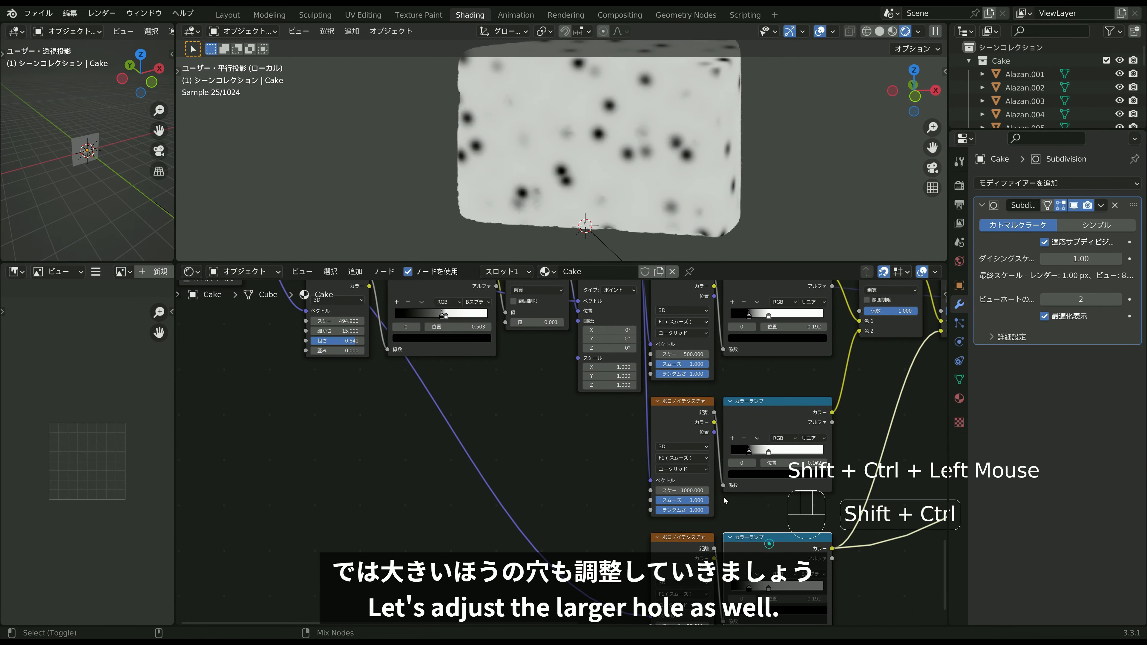
Duplicate the distortion Noise Texture, Color Ramp, Multiply and Mapping nodes with their incoming links and place them beside the large-hole Voronoi Texture.
{"action": "middle_click_drag", "start_coordinate": [628, 420], "coordinate": [653, 458]}
{"action": "left_click_drag", "start_coordinate": [644, 446], "coordinate": [367, 323]}
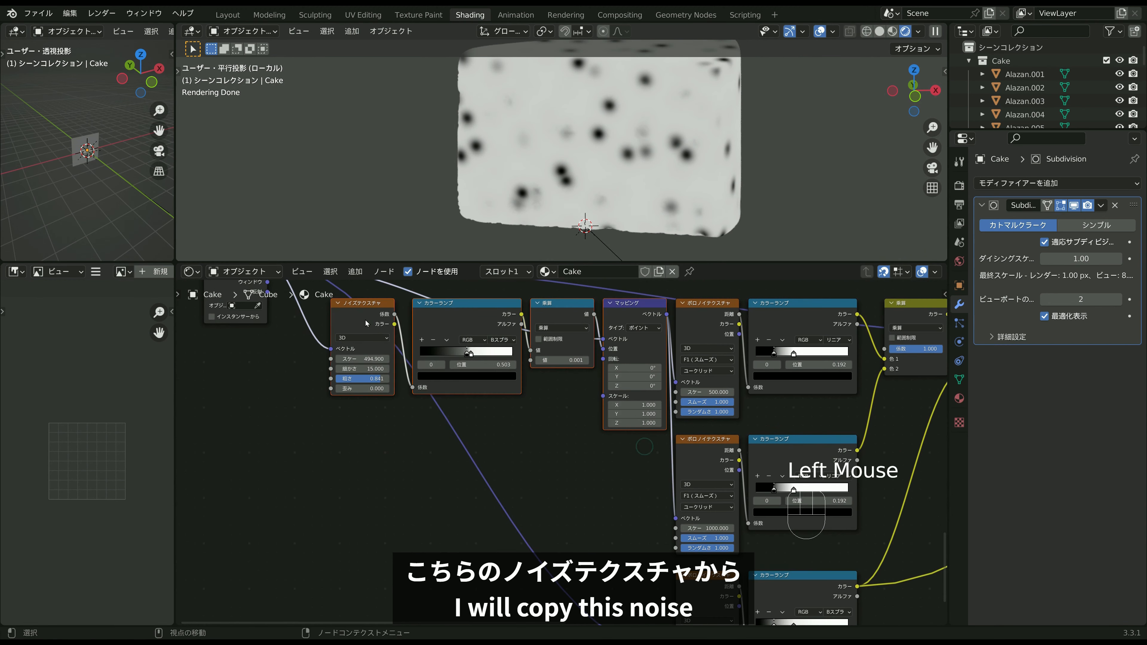
{"action": "scroll", "coordinate": [485, 367], "scroll_direction": "down", "scroll_amount": 2}
{"action": "middle_click_drag", "start_coordinate": [546, 324], "coordinate": [549, 383]}
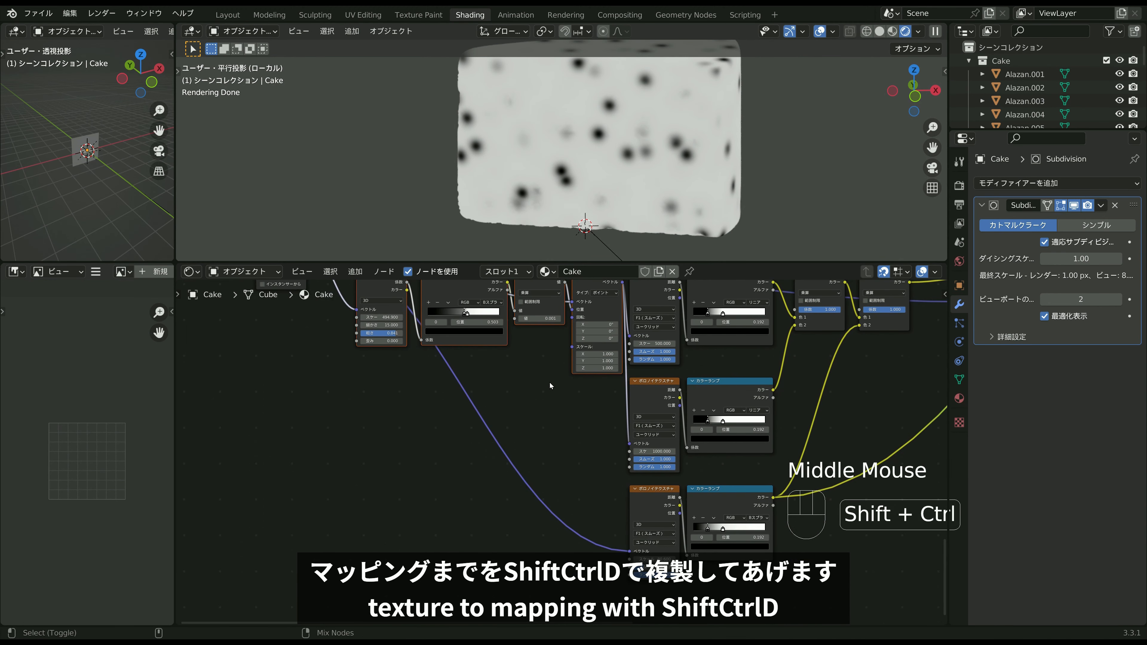
{"action": "key", "text": "shift+ctrl+d"}
{"action": "left_click", "coordinate": [562, 527]}
Connect the duplicated Mapping node's vector output to the large-hole Voronoi Texture's Vector input.
{"action": "scroll", "coordinate": [561, 528], "scroll_direction": "up", "scroll_amount": 1}
{"action": "middle_click_drag", "start_coordinate": [561, 528], "coordinate": [581, 357]}
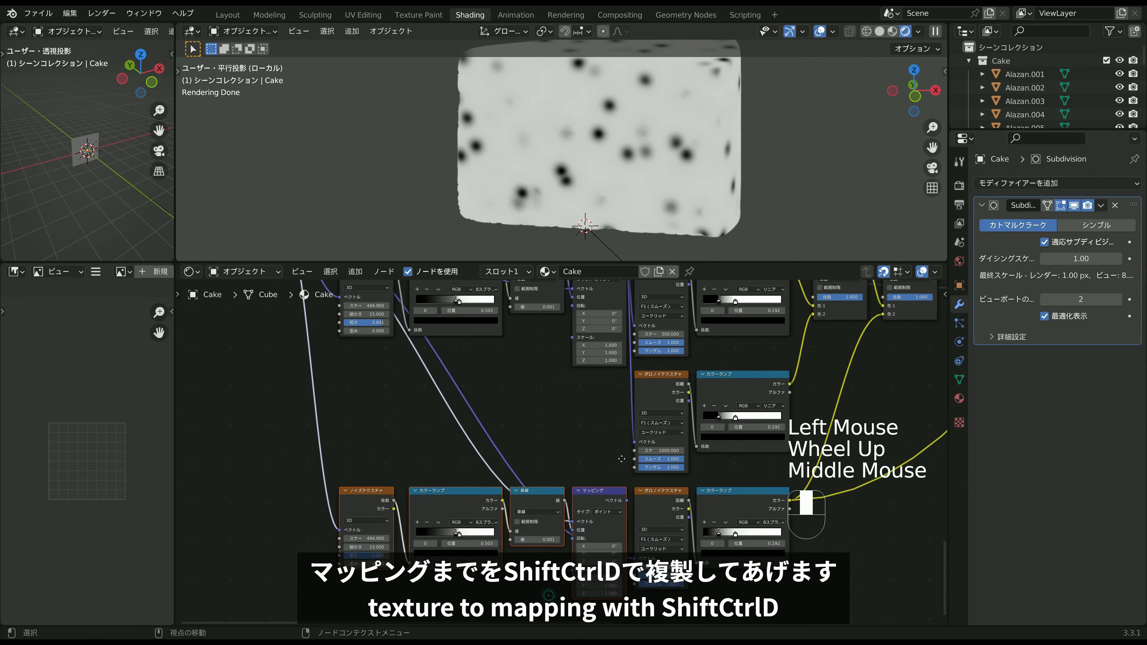
{"action": "scroll", "coordinate": [581, 357], "scroll_direction": "up", "scroll_amount": 2}
{"action": "left_click_drag", "start_coordinate": [585, 339], "coordinate": [596, 416]}
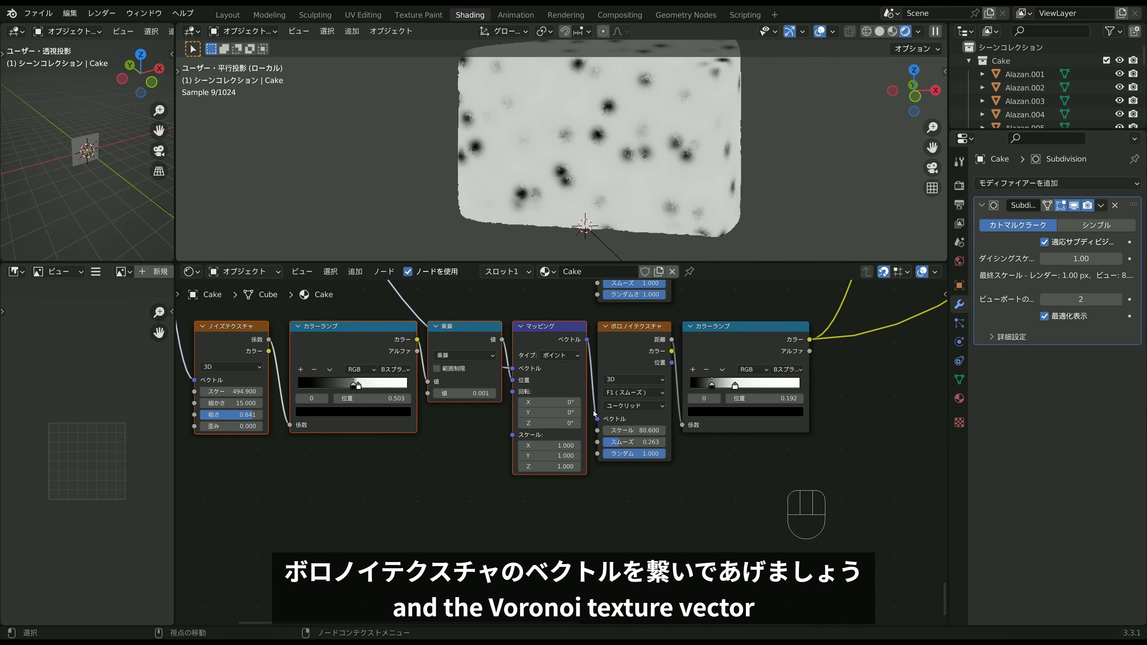
{"action": "middle_click_drag", "start_coordinate": [541, 209], "coordinate": [592, 224]}
{"action": "scroll", "coordinate": [564, 214], "scroll_direction": "up", "scroll_amount": 3}
{"action": "scroll", "coordinate": [592, 222], "scroll_direction": "down", "scroll_amount": 2}
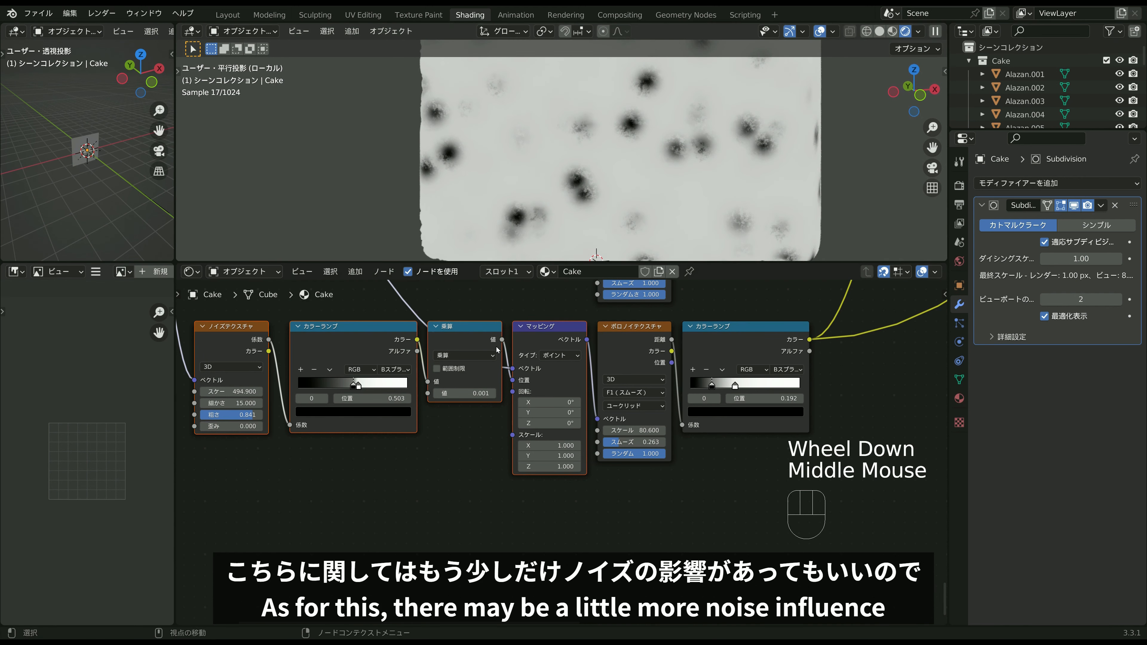
Set the duplicated Multiply node's value to 0.003.
{"action": "left_click", "coordinate": [470, 393]}
{"action": "type", "text": ".00"}
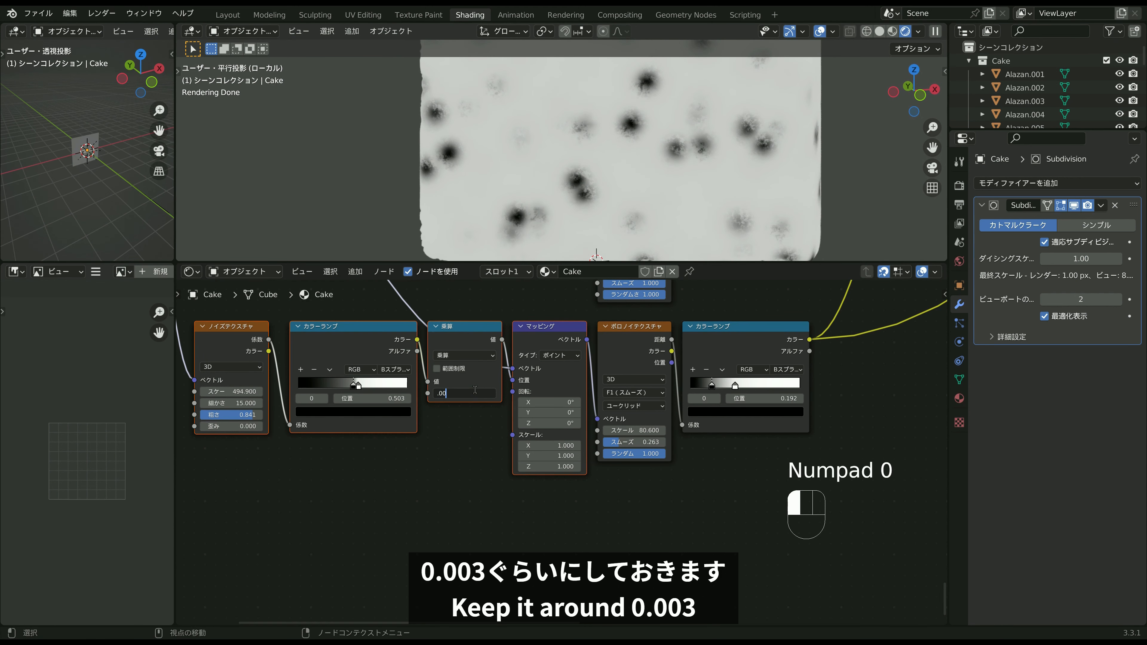
{"action": "middle_click_drag", "start_coordinate": [560, 210], "coordinate": [610, 175]}
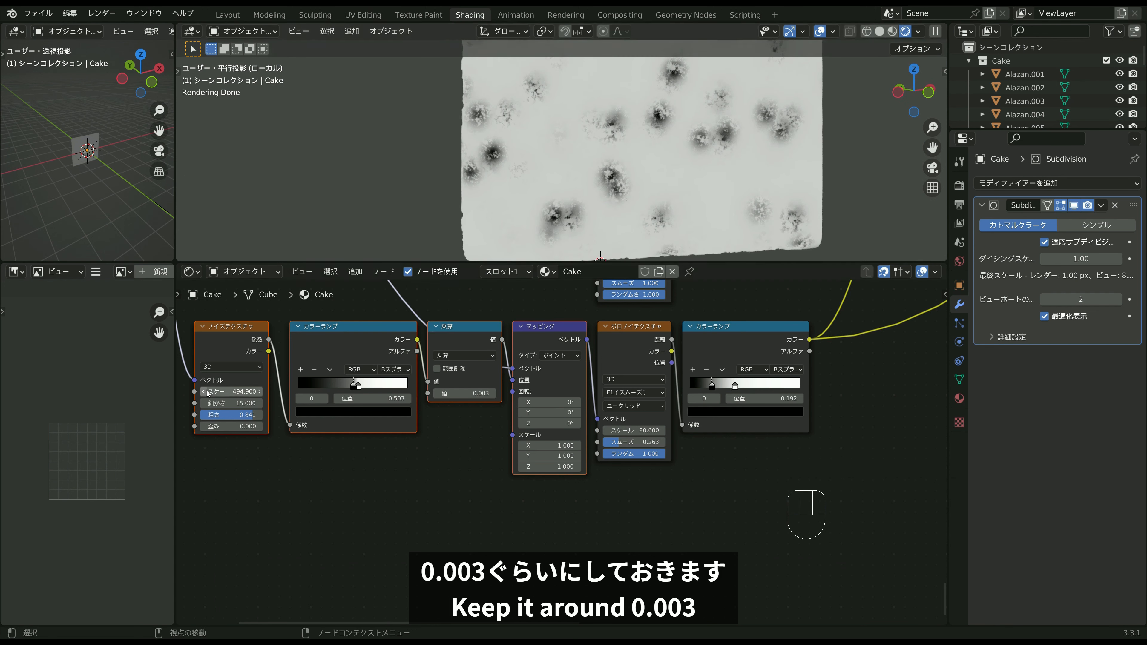
Lower the duplicated Noise Texture's scale to 316.200 and spread its Color Ramp's stops, with the black stop at position 0.412.
{"action": "left_click_drag", "start_coordinate": [208, 394], "coordinate": [190, 393]}
{"action": "left_click_drag", "start_coordinate": [232, 392], "coordinate": [207, 391]}
{"action": "mouse_move", "coordinate": [354, 385]}
{"action": "left_mouse_down"}
{"action": "mouse_move", "coordinate": [339, 386]}
{"action": "mouse_move", "coordinate": [368, 386]}
{"action": "mouse_move", "coordinate": [350, 386]}
{"action": "left_mouse_up"}
{"action": "scroll", "coordinate": [601, 217], "scroll_direction": "down", "scroll_amount": 2}
{"action": "middle_click_drag", "start_coordinate": [601, 217], "coordinate": [654, 213]}
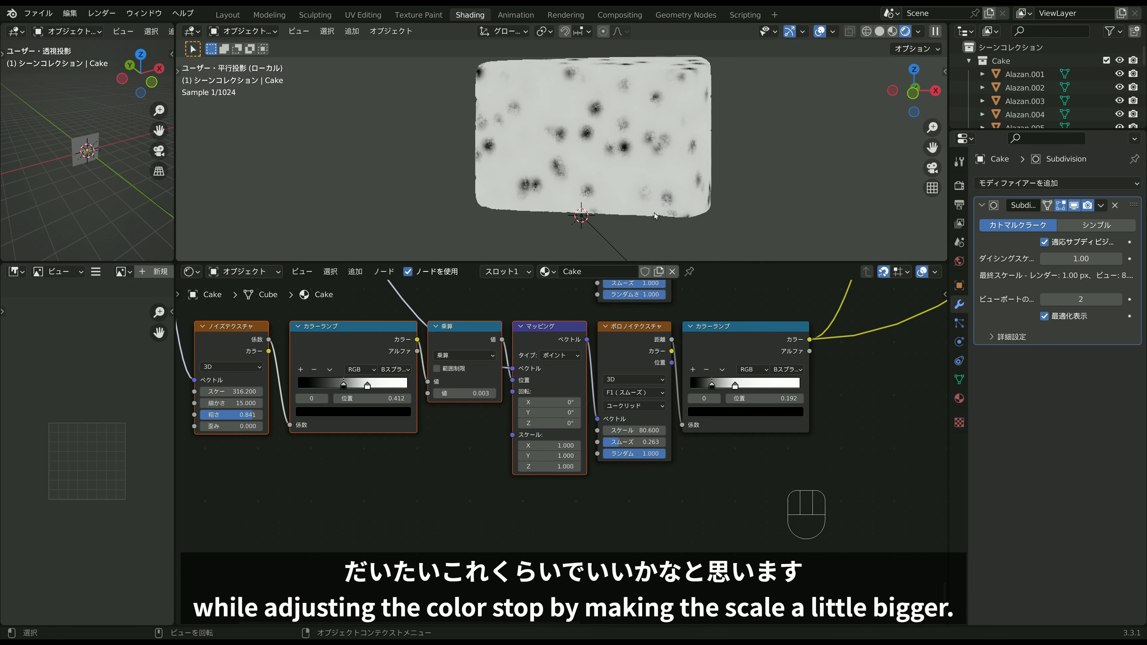
Switch the preview back to the cake's full shader.
{"action": "scroll", "coordinate": [742, 347], "scroll_direction": "down", "scroll_amount": 4}
{"action": "middle_click_drag", "start_coordinate": [744, 347], "coordinate": [686, 483]}
{"action": "scroll", "coordinate": [674, 439], "scroll_direction": "down", "scroll_amount": 3}
{"action": "scroll", "coordinate": [731, 359], "scroll_direction": "down", "scroll_amount": 1}
{"action": "left_click", "coordinate": [732, 356], "text": "ctrl+shift"}
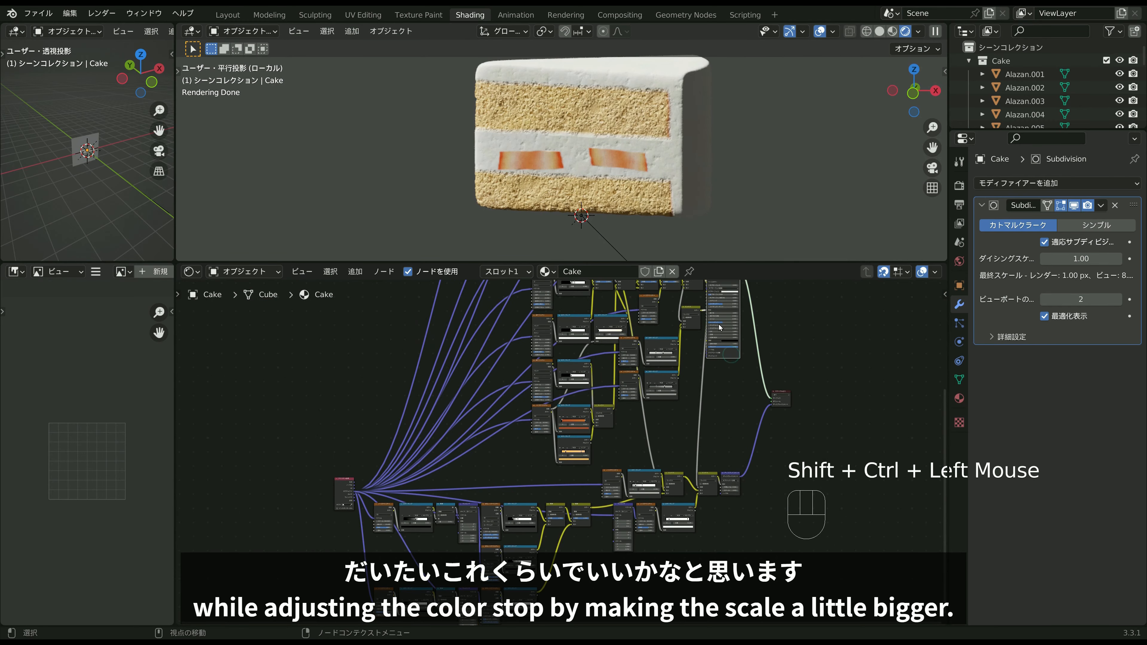
Examine the sponge and cream displacement on the shaded cake up close and from several angles.
{"action": "middle_click_drag", "start_coordinate": [650, 228], "coordinate": [568, 175]}
{"action": "scroll", "coordinate": [672, 231], "scroll_direction": "up", "scroll_amount": 4}
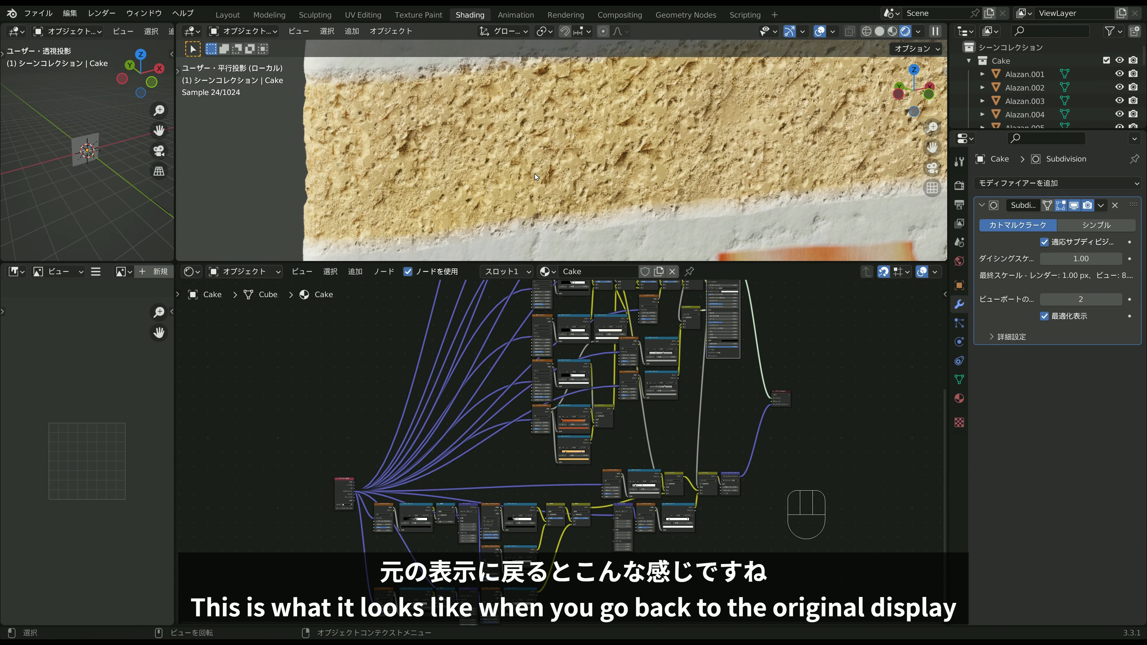
{"action": "scroll", "coordinate": [568, 175], "scroll_direction": "up", "scroll_amount": 2}
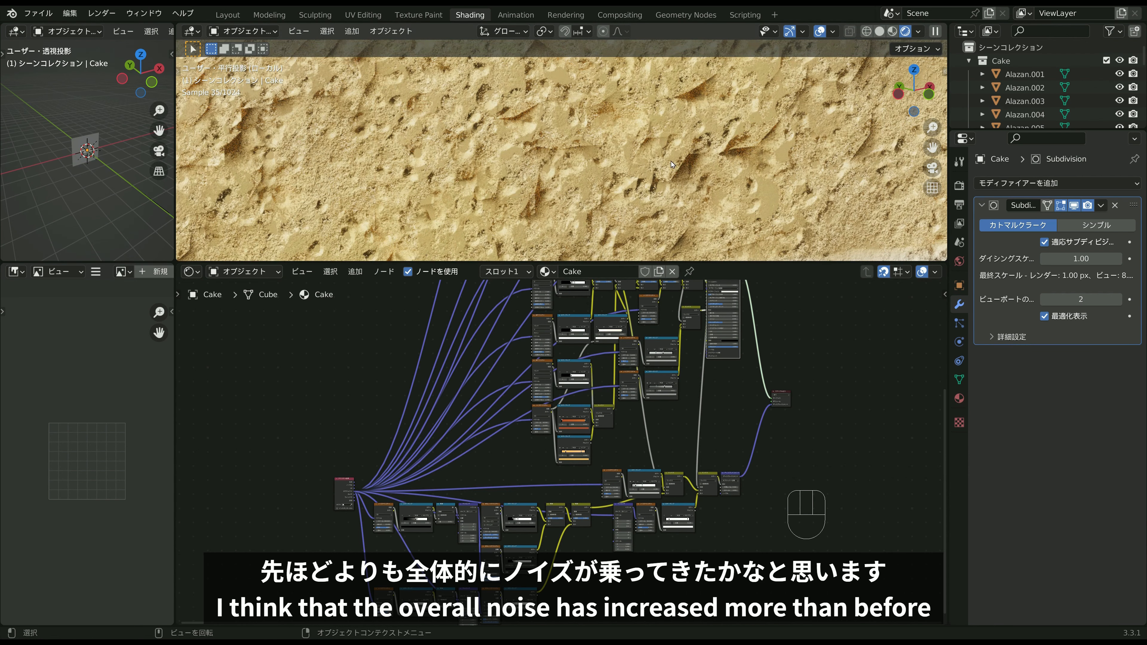
{"action": "scroll", "coordinate": [672, 164], "scroll_direction": "down", "scroll_amount": 5}
{"action": "middle_click_drag", "start_coordinate": [671, 164], "coordinate": [649, 213]}
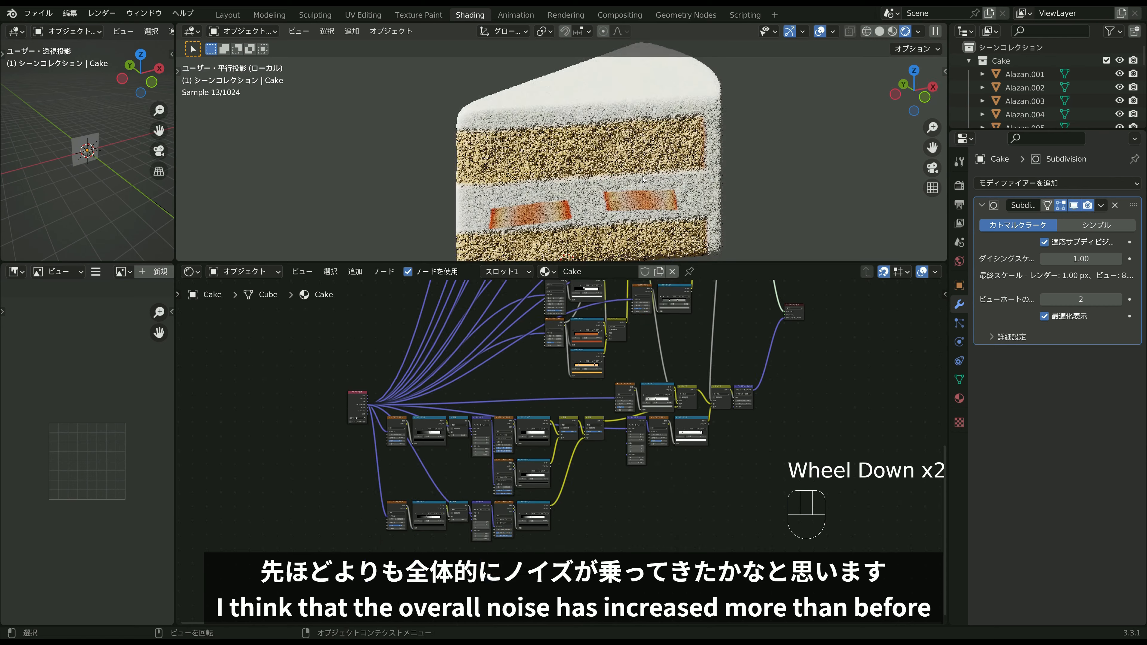
{"action": "middle_click_drag", "start_coordinate": [601, 149], "coordinate": [541, 140]}
{"action": "middle_click_drag", "start_coordinate": [649, 187], "coordinate": [667, 115]}
{"action": "scroll", "coordinate": [675, 155], "scroll_direction": "up", "scroll_amount": 2}
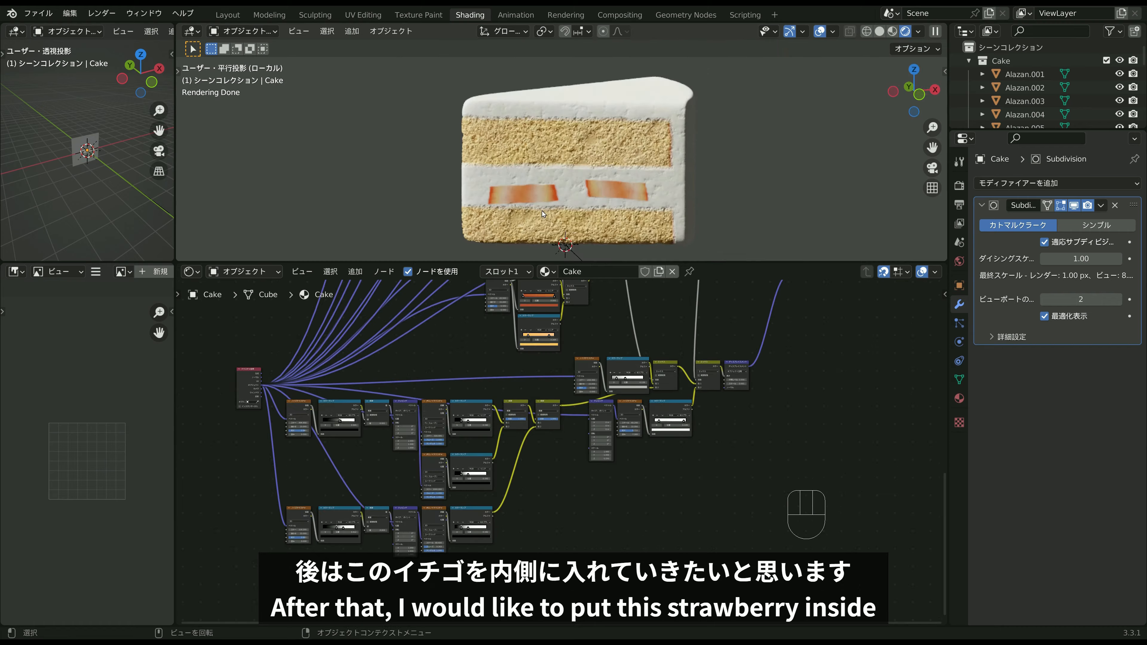
Try darkening the last stop of the strawberry displacement Color Ramp to value 0.535, and undo the change.
{"action": "mouse_move", "coordinate": [632, 194]}
{"action": "middle_mouse_down"}
{"action": "mouse_move", "coordinate": [650, 203]}
{"action": "mouse_move", "coordinate": [633, 212]}
{"action": "middle_mouse_up"}
{"action": "scroll", "coordinate": [646, 216], "scroll_direction": "up", "scroll_amount": 3}
{"action": "scroll", "coordinate": [696, 435], "scroll_direction": "up", "scroll_amount": 2}
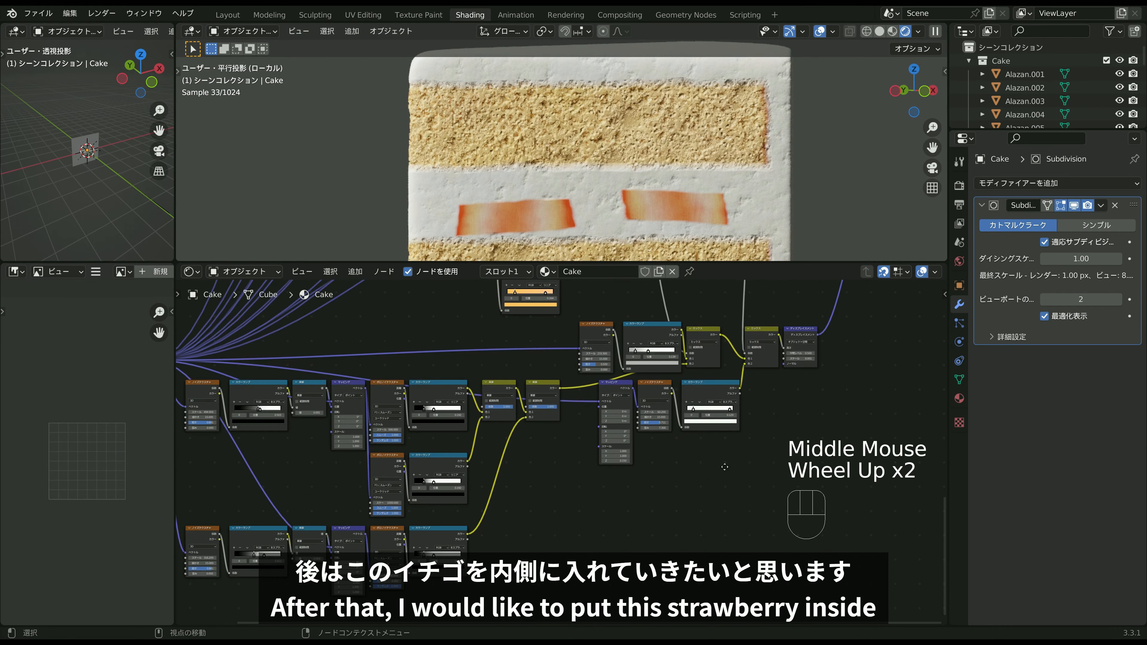
{"action": "scroll", "coordinate": [540, 499], "scroll_direction": "up", "scroll_amount": 3}
{"action": "middle_click_drag", "start_coordinate": [696, 435], "coordinate": [562, 458]}
{"action": "scroll", "coordinate": [561, 467], "scroll_direction": "up", "scroll_amount": 5}
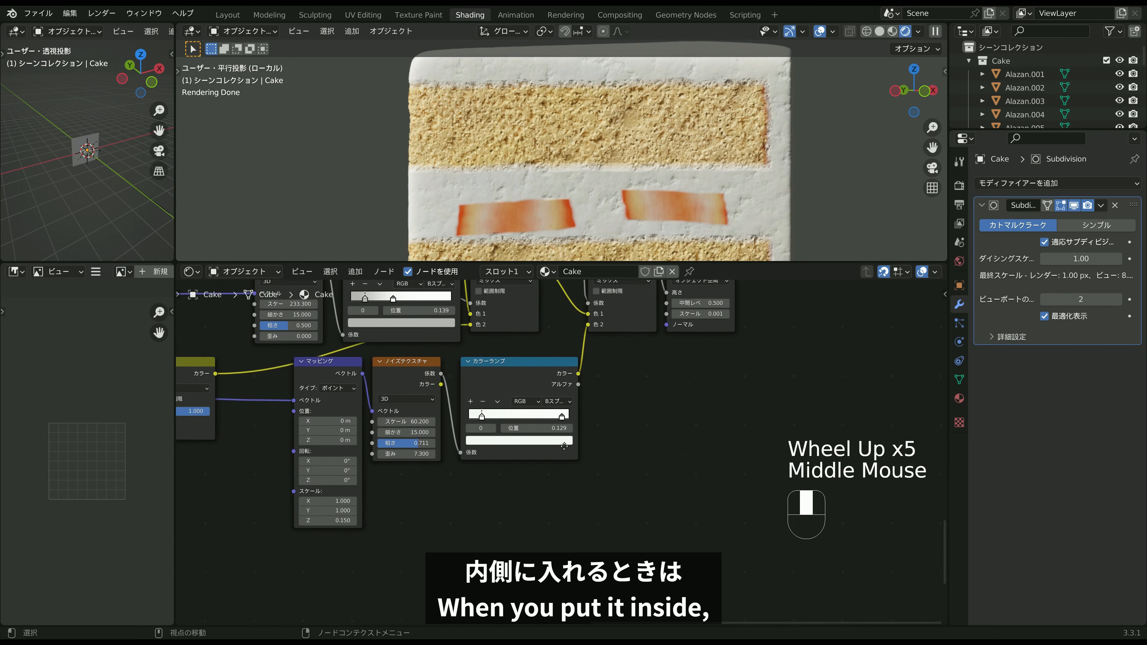
{"action": "scroll", "coordinate": [562, 458], "scroll_direction": "up", "scroll_amount": 3}
{"action": "left_click", "coordinate": [594, 457]}
{"action": "left_click", "coordinate": [589, 490]}
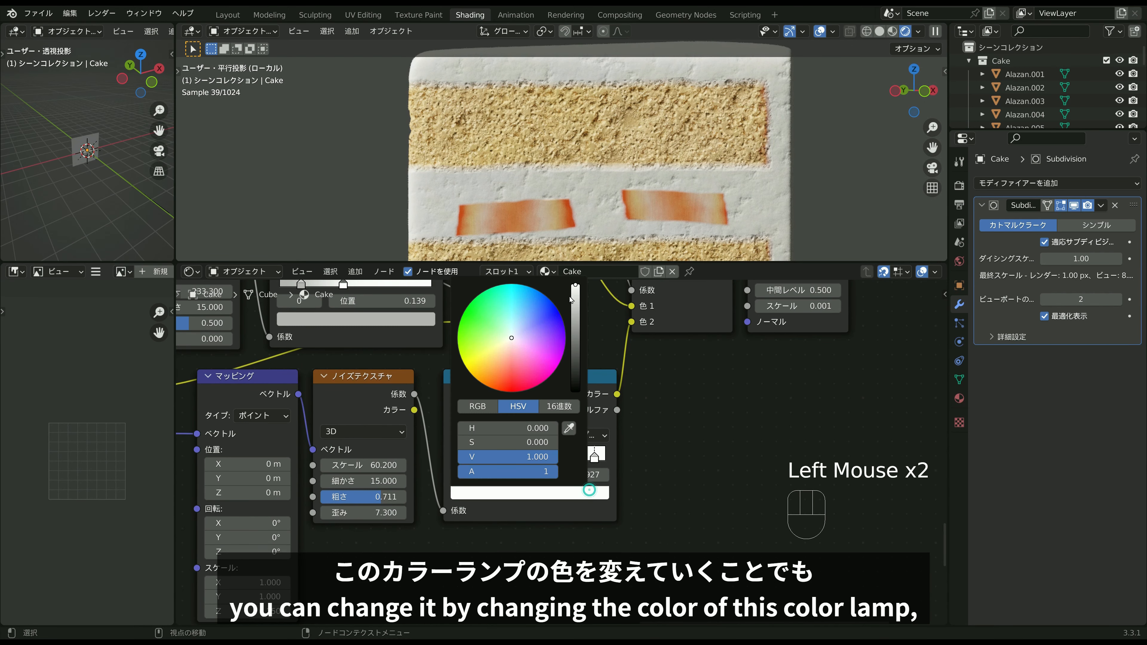
{"action": "left_click_drag", "start_coordinate": [575, 293], "coordinate": [575, 310]}
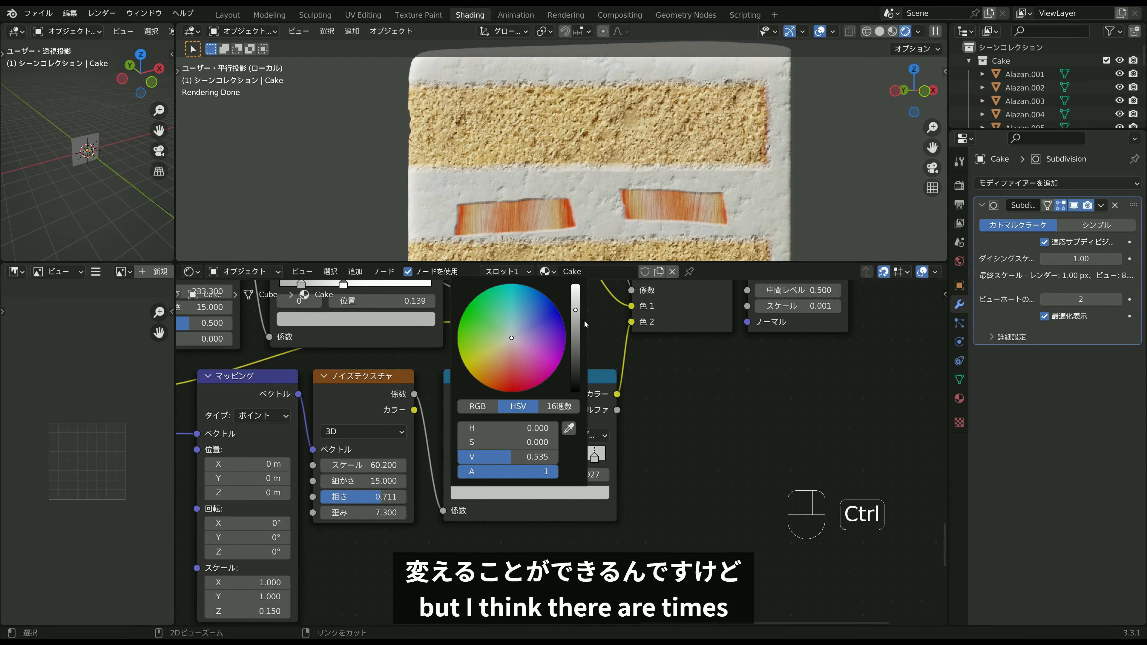
{"action": "key", "text": "ctrl+z"}
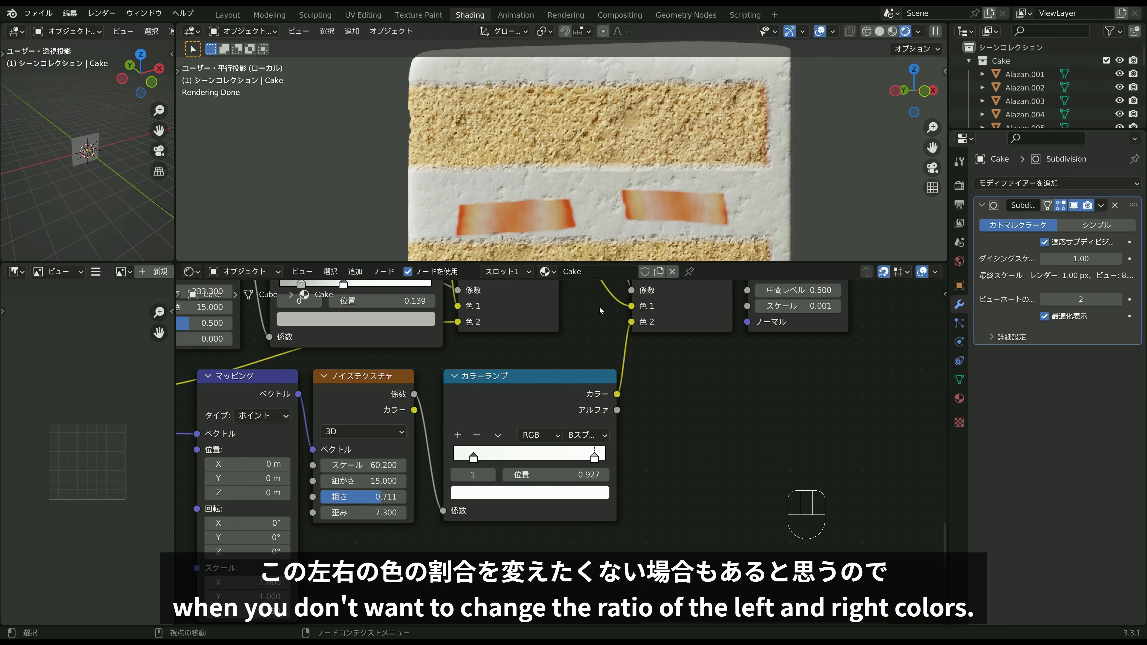
Move the strawberry Mapping, Noise Texture and Color Ramp nodes back and insert an Add Math node between the ramp and the Mix node.
{"action": "scroll", "coordinate": [637, 382], "scroll_direction": "down", "scroll_amount": 2}
{"action": "scroll", "coordinate": [627, 404], "scroll_direction": "down", "scroll_amount": 2}
{"action": "left_click_drag", "start_coordinate": [612, 520], "coordinate": [331, 411]}
{"action": "left_click_drag", "start_coordinate": [518, 415], "coordinate": [465, 446]}
{"action": "key", "text": "shift+a"}
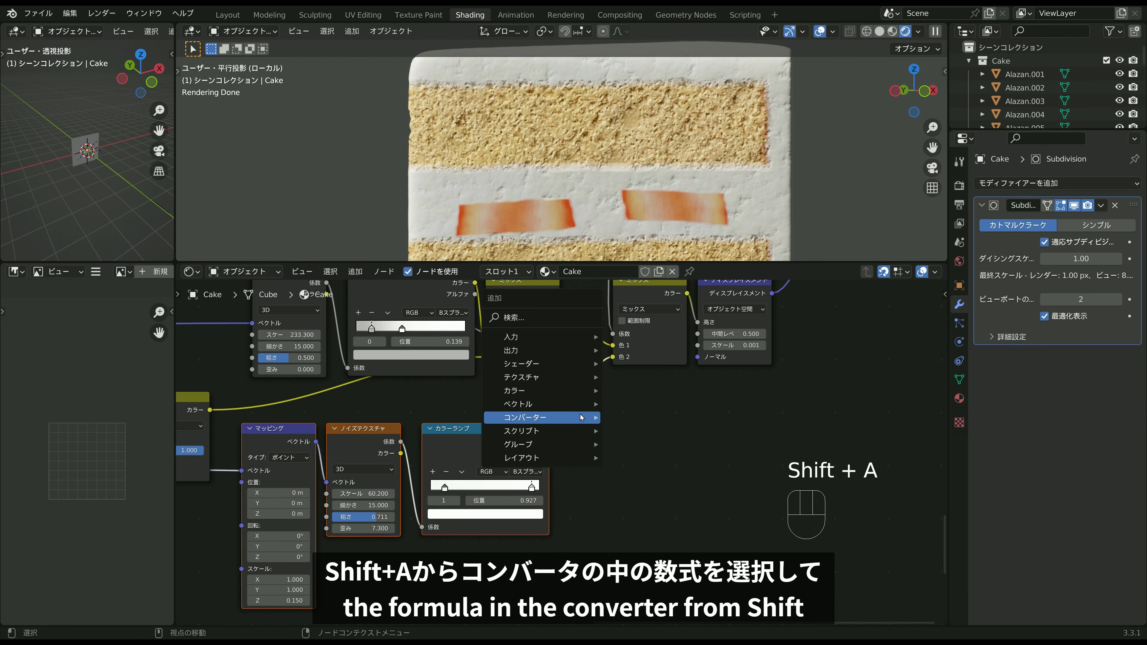
{"action": "left_click", "coordinate": [632, 511]}
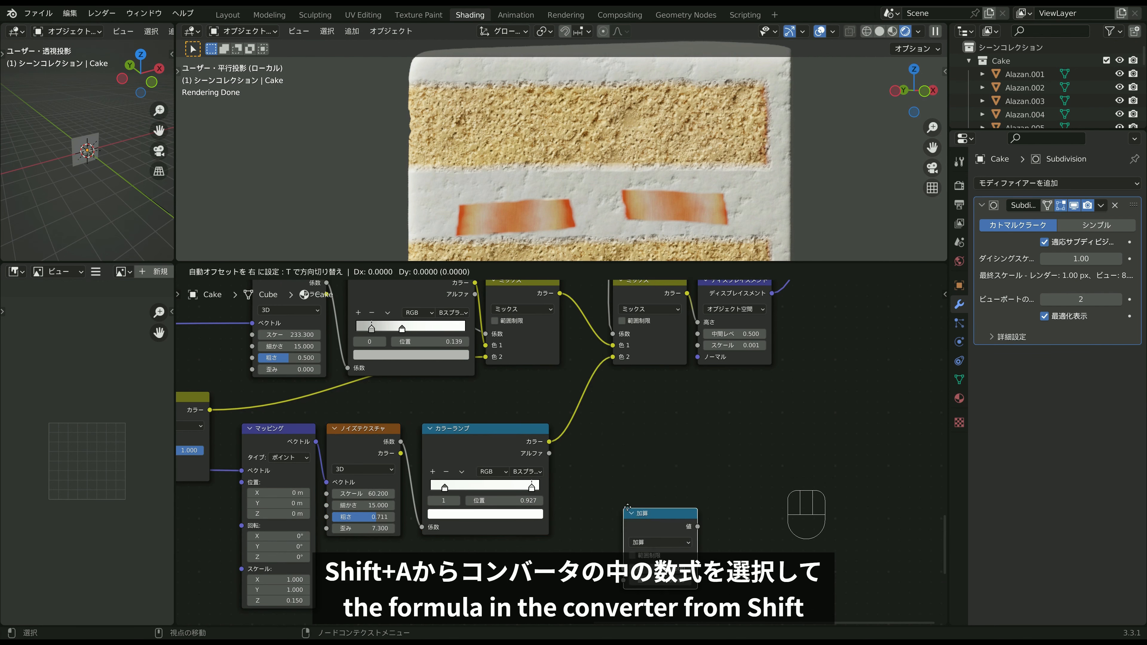
{"action": "left_click", "coordinate": [561, 405]}
{"action": "left_click_drag", "start_coordinate": [623, 408], "coordinate": [591, 429]}
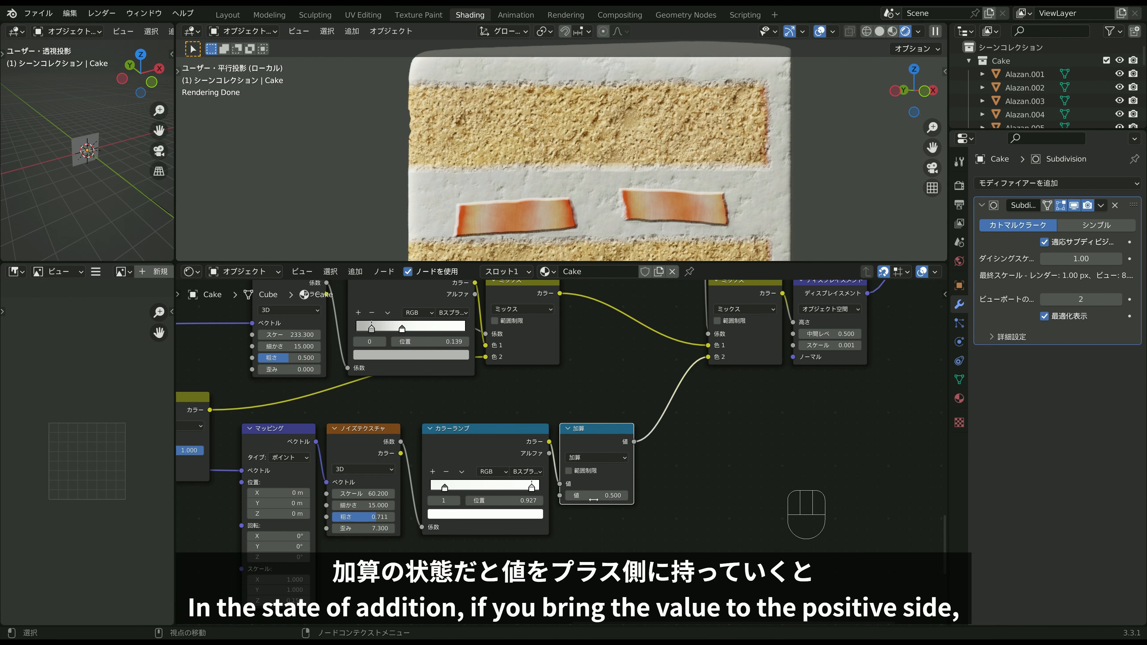
Set the strawberry Add node's value to -0.070 and check the strawberries' depth on the cake.
{"action": "left_click_drag", "start_coordinate": [589, 495], "coordinate": [627, 495], "text": "shift"}
{"action": "middle_click_drag", "start_coordinate": [632, 217], "coordinate": [607, 192]}
{"action": "mouse_move", "coordinate": [597, 496]}
{"action": "left_mouse_down", "text": "shift"}
{"action": "mouse_move", "coordinate": [562, 496]}
{"action": "mouse_move", "coordinate": [611, 495]}
{"action": "left_mouse_up", "text": "shift"}
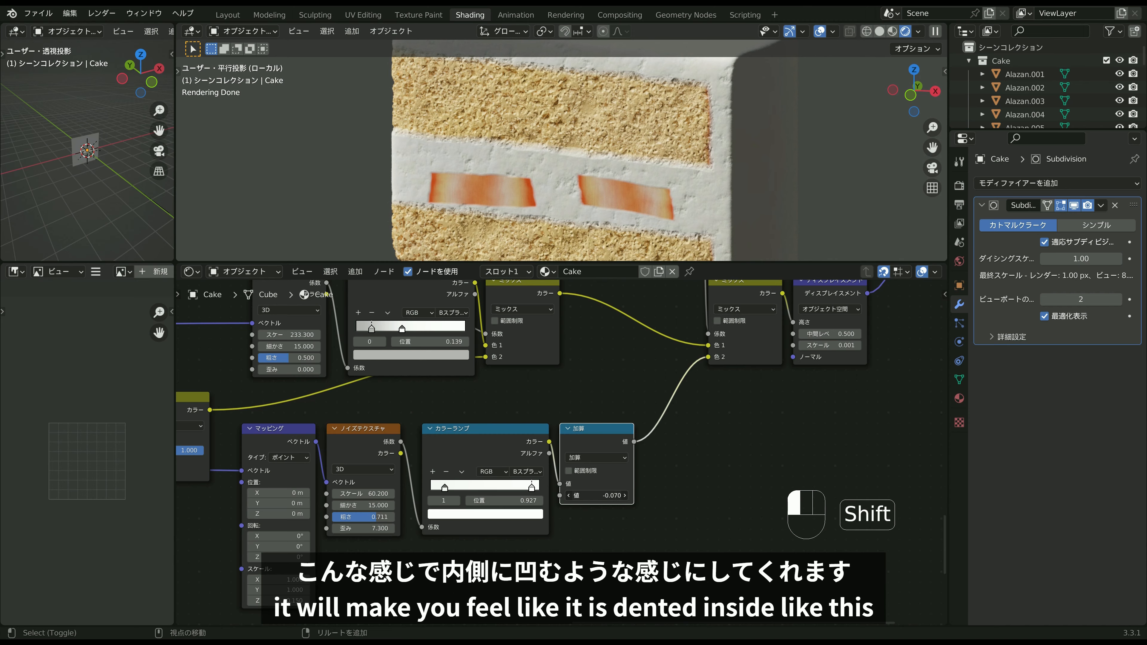
{"action": "middle_click_drag", "start_coordinate": [651, 259], "coordinate": [513, 165]}
{"action": "left_click", "coordinate": [592, 461]}
{"action": "scroll", "coordinate": [592, 461], "scroll_direction": "down", "scroll_amount": 2}
{"action": "middle_click_drag", "start_coordinate": [430, 223], "coordinate": [465, 198]}
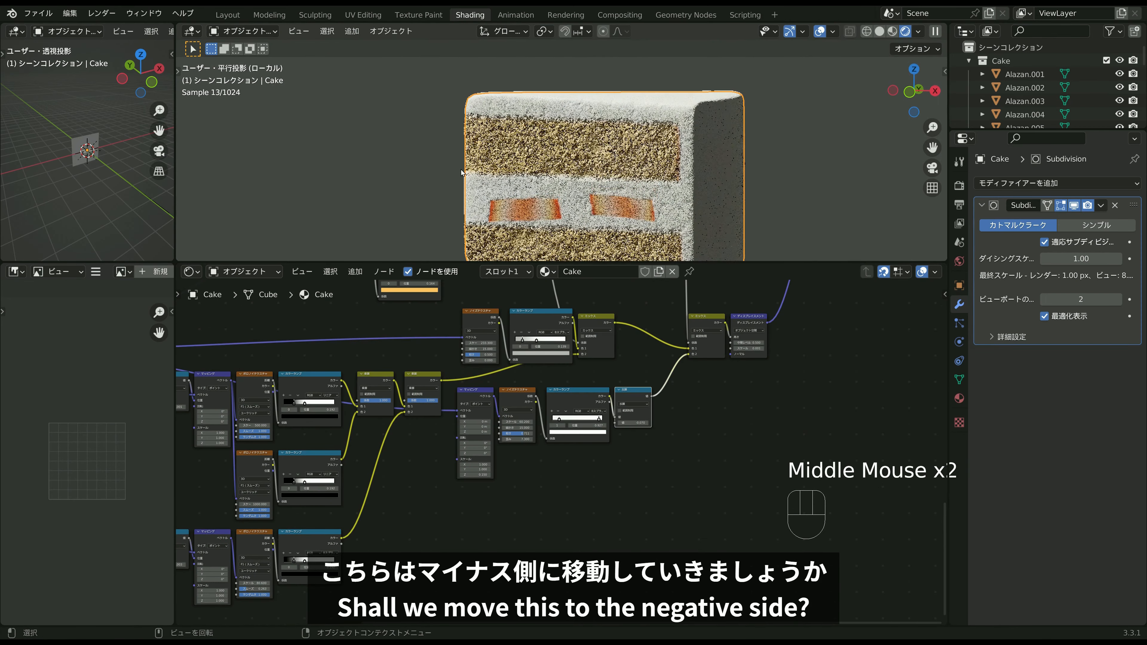
{"action": "scroll", "coordinate": [569, 204], "scroll_direction": "up", "scroll_amount": 2}
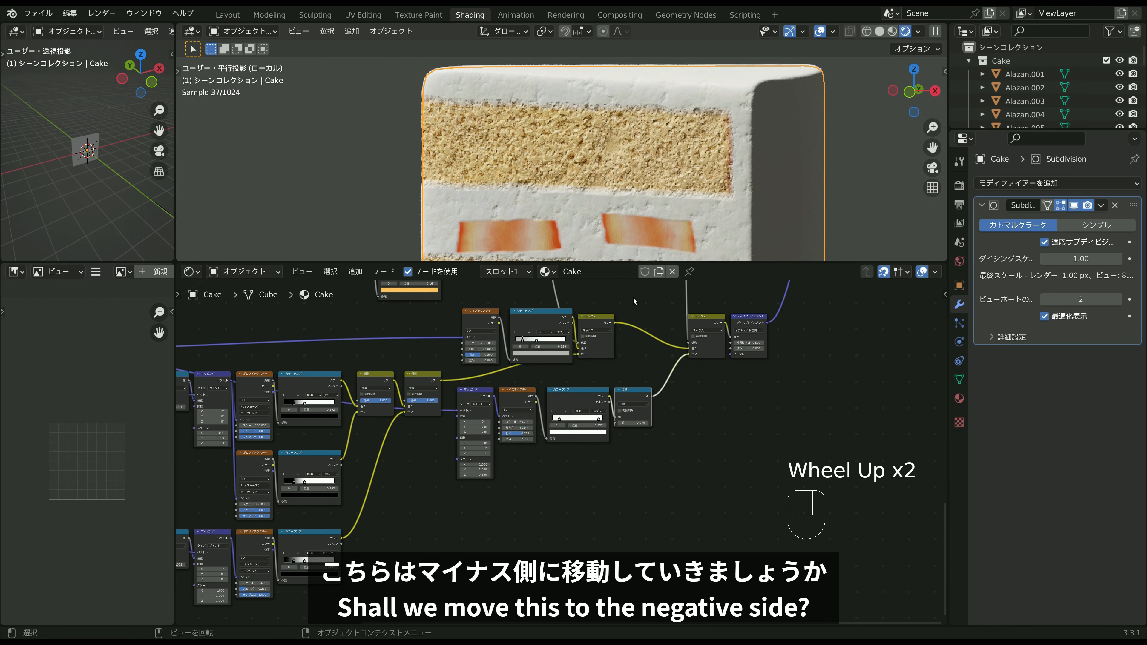
{"action": "scroll", "coordinate": [633, 298], "scroll_direction": "down", "scroll_amount": 1}
{"action": "scroll", "coordinate": [633, 298], "scroll_direction": "up", "scroll_amount": 1}
Duplicate the strawberry Add node, move the cream Noise Texture and Color Ramp back, and insert the copy between that ramp and its Mix node.
{"action": "left_click", "coordinate": [652, 386]}
{"action": "middle_click_drag", "start_coordinate": [652, 386], "coordinate": [589, 456]}
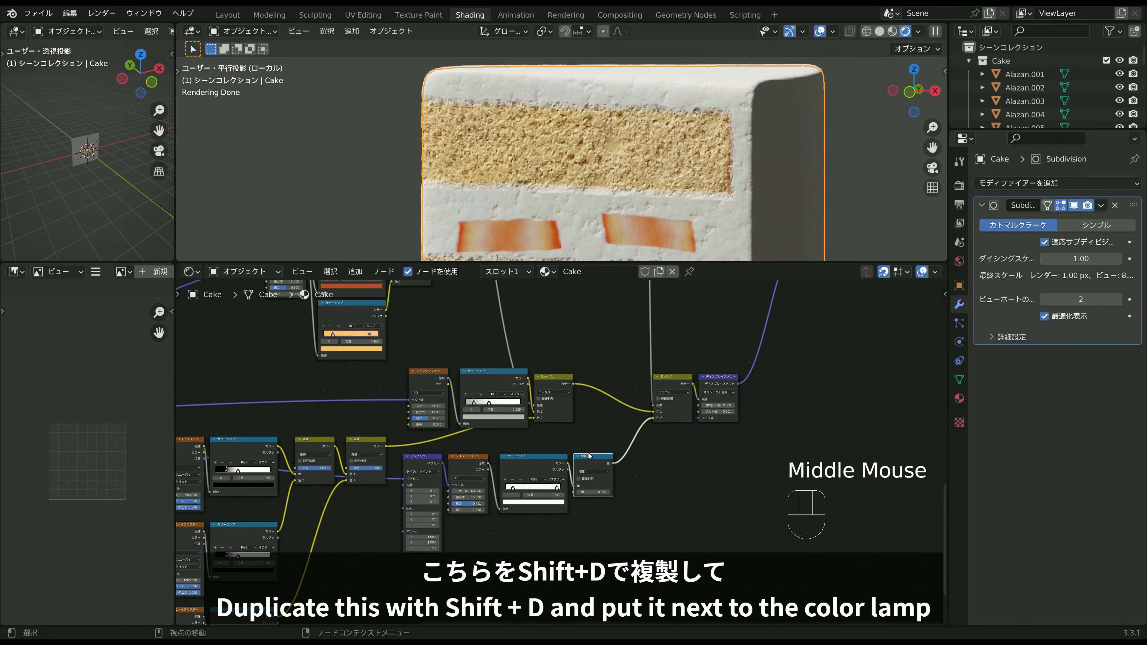
{"action": "key", "text": "shift+d"}
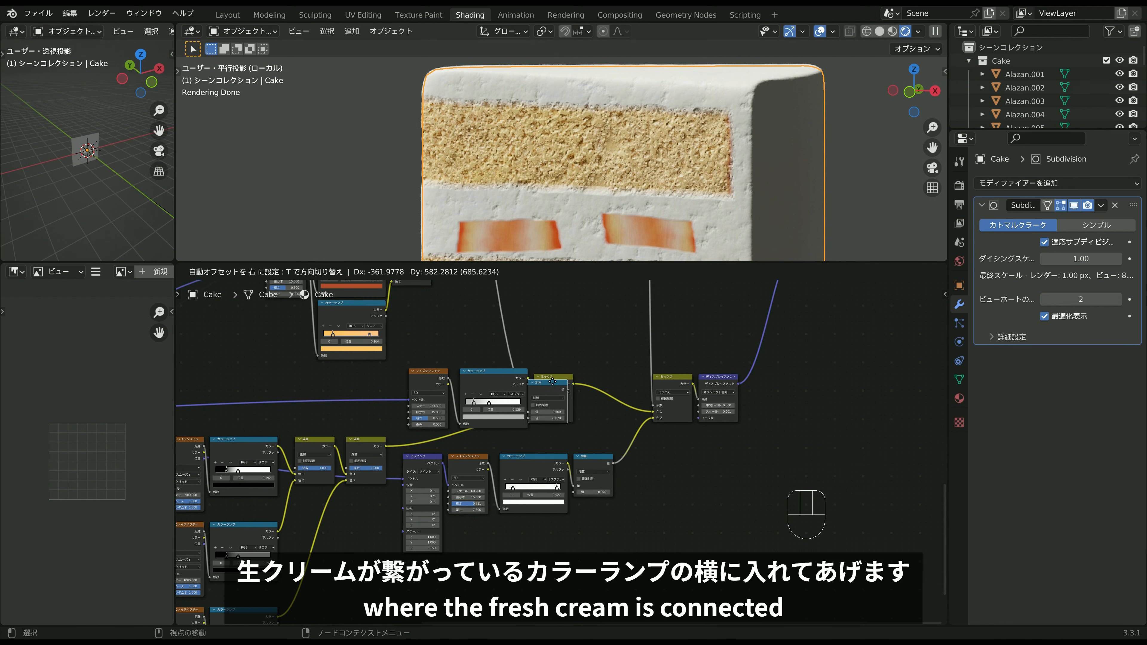
{"action": "left_click", "coordinate": [567, 294]}
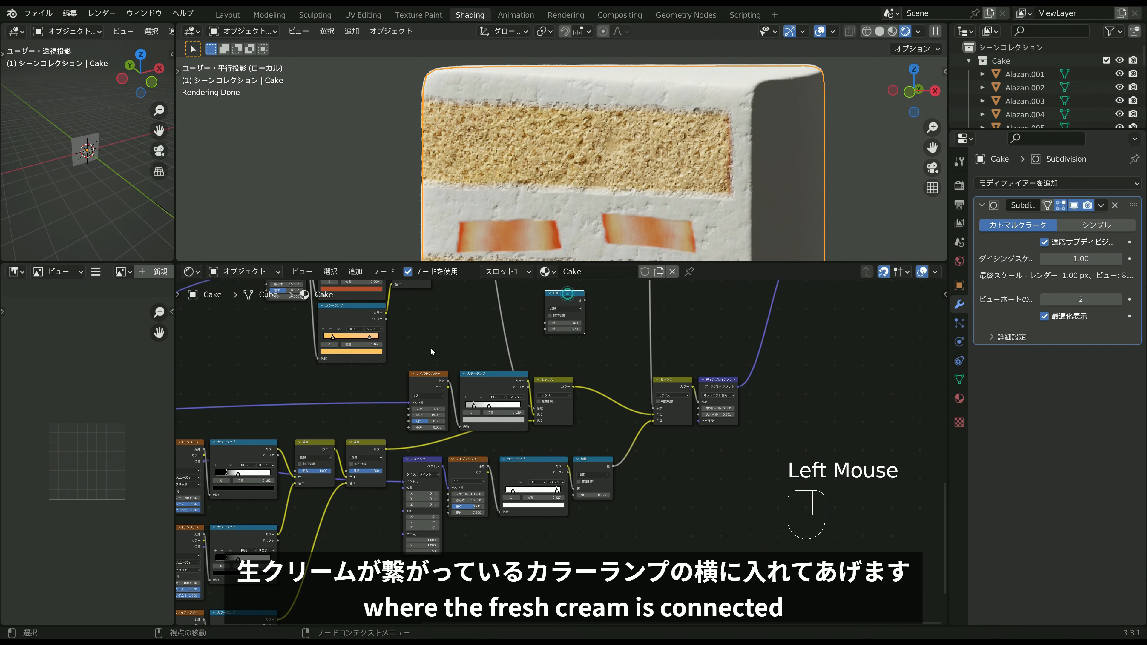
{"action": "left_click_drag", "start_coordinate": [429, 345], "coordinate": [485, 393]}
{"action": "left_click_drag", "start_coordinate": [519, 383], "coordinate": [480, 382]}
{"action": "left_click_drag", "start_coordinate": [558, 301], "coordinate": [519, 385]}
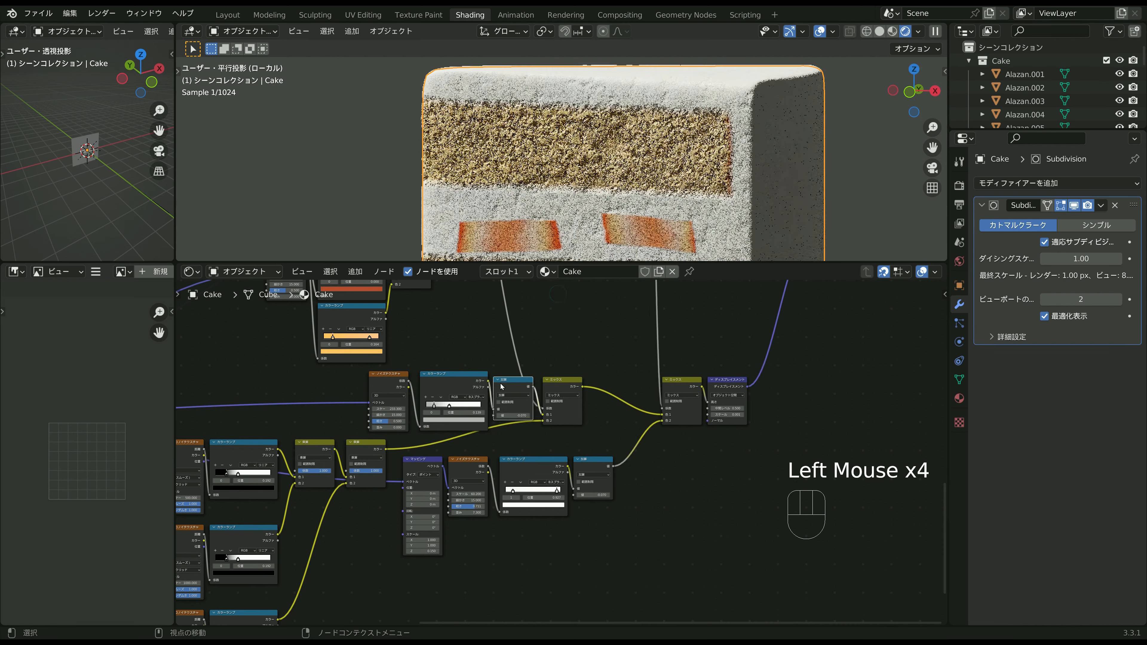
Try switching the cream Math node from Add to Subtract and shifting its value to the positive side, and undo the changes.
{"action": "scroll", "coordinate": [538, 389], "scroll_direction": "up", "scroll_amount": 4}
{"action": "middle_click_drag", "start_coordinate": [537, 361], "coordinate": [544, 375]}
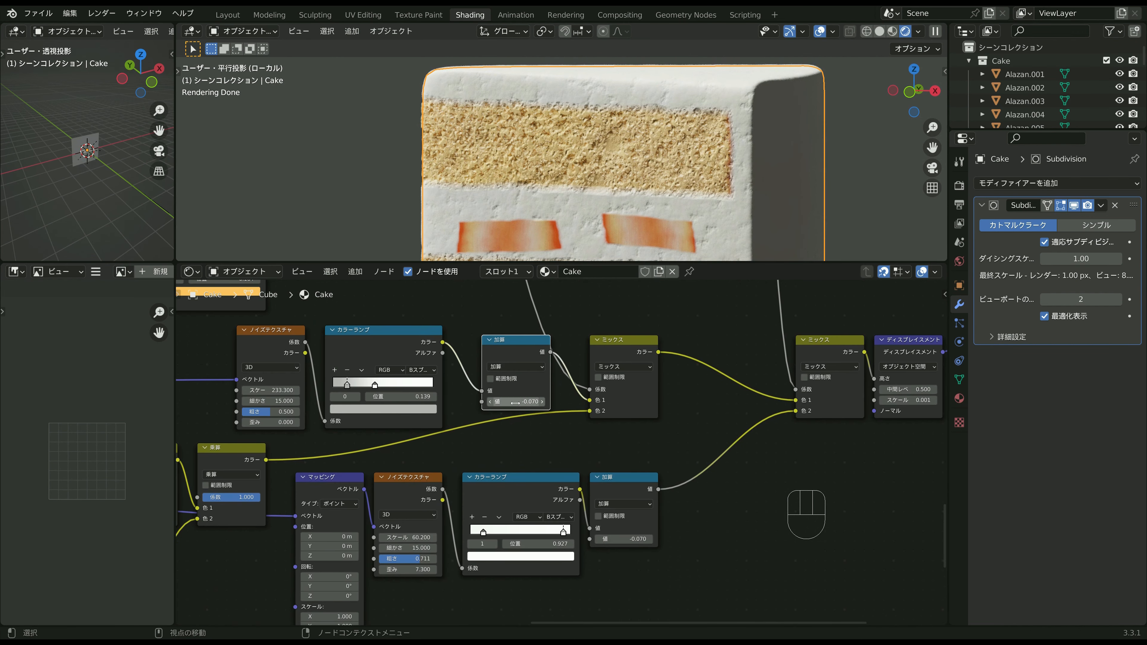
{"action": "left_click_drag", "start_coordinate": [523, 400], "coordinate": [505, 400], "text": "shift"}
{"action": "key", "text": "ctrl+z"}
{"action": "left_click", "coordinate": [532, 369]}
{"action": "left_click", "coordinate": [533, 380]}
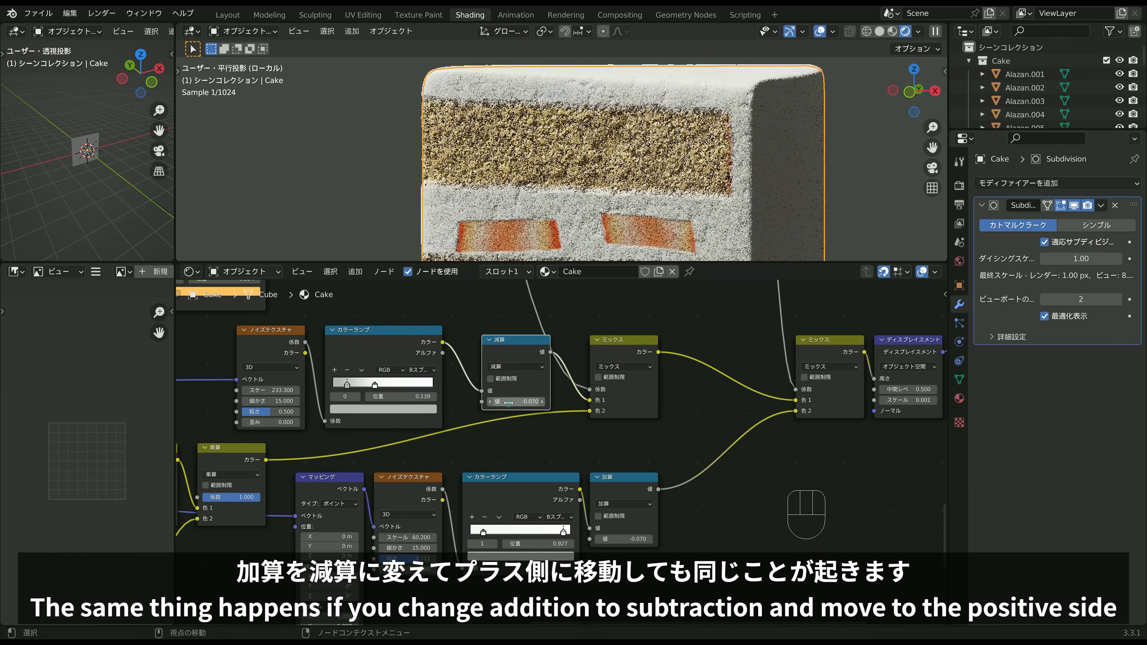
{"action": "left_click_drag", "start_coordinate": [508, 401], "coordinate": [546, 402], "text": "shift"}
{"action": "key", "text": "ctrl+z"}
{"action": "key", "text": "ctrl+z"}
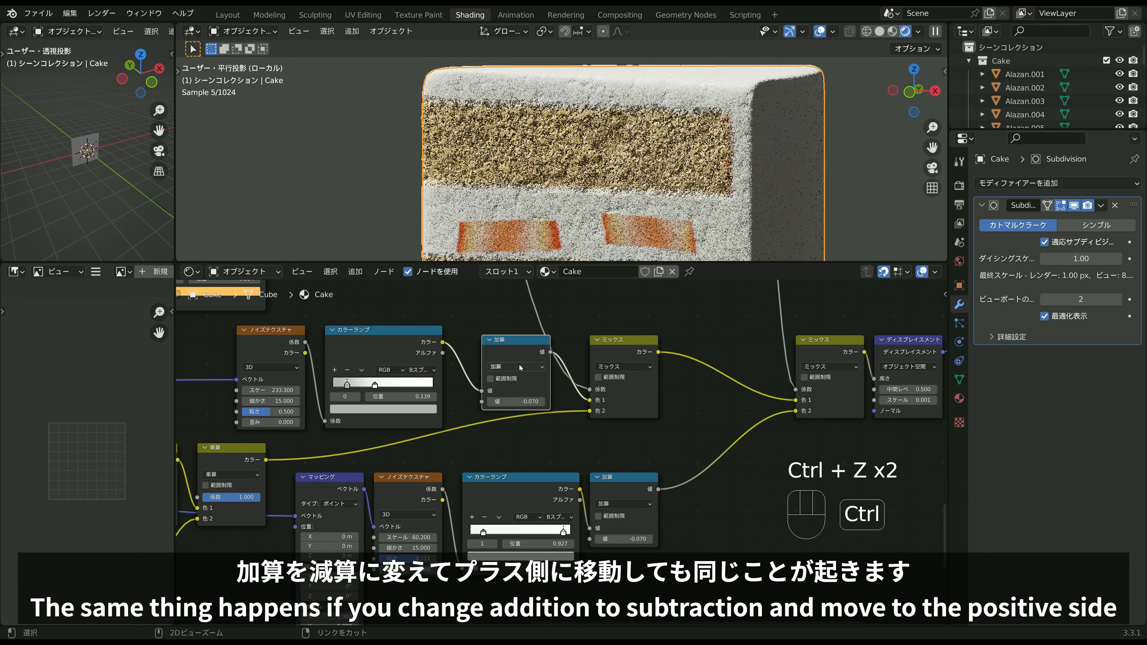
Set the cream Add node's value to -0.190 and the strawberry Add node's value to -0.270.
{"action": "left_click", "coordinate": [525, 388], "text": "shift"}
{"action": "middle_click_drag", "start_coordinate": [592, 199], "coordinate": [551, 217]}
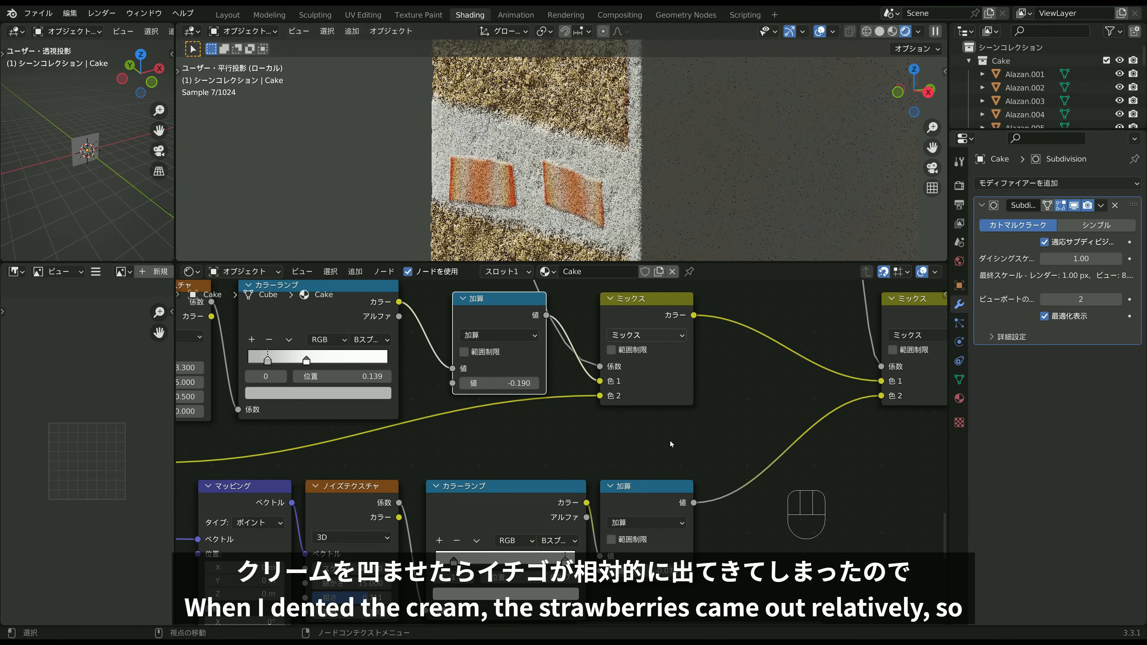
{"action": "scroll", "coordinate": [677, 474], "scroll_direction": "down", "scroll_amount": 2}
{"action": "middle_click_drag", "start_coordinate": [677, 475], "coordinate": [660, 392]}
{"action": "left_click_drag", "start_coordinate": [637, 473], "coordinate": [625, 473], "text": "shift"}
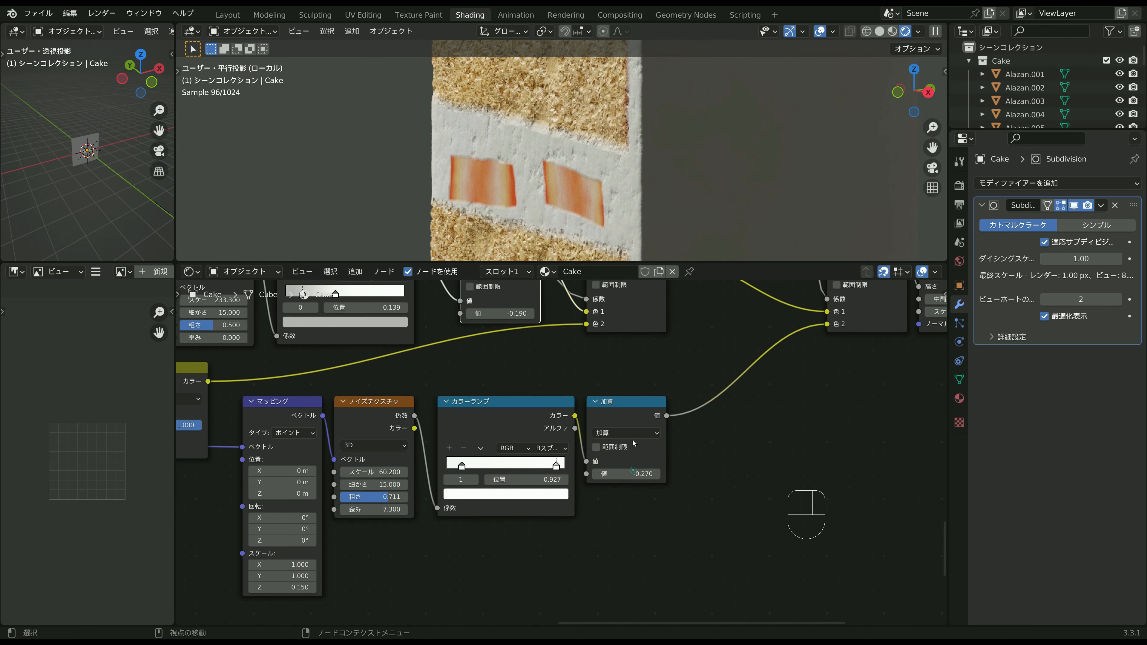
Examine the depth of the strawberries and cream on the cake's cut face from several angles, including the whole slice.
{"action": "scroll", "coordinate": [571, 199], "scroll_direction": "down", "scroll_amount": 2}
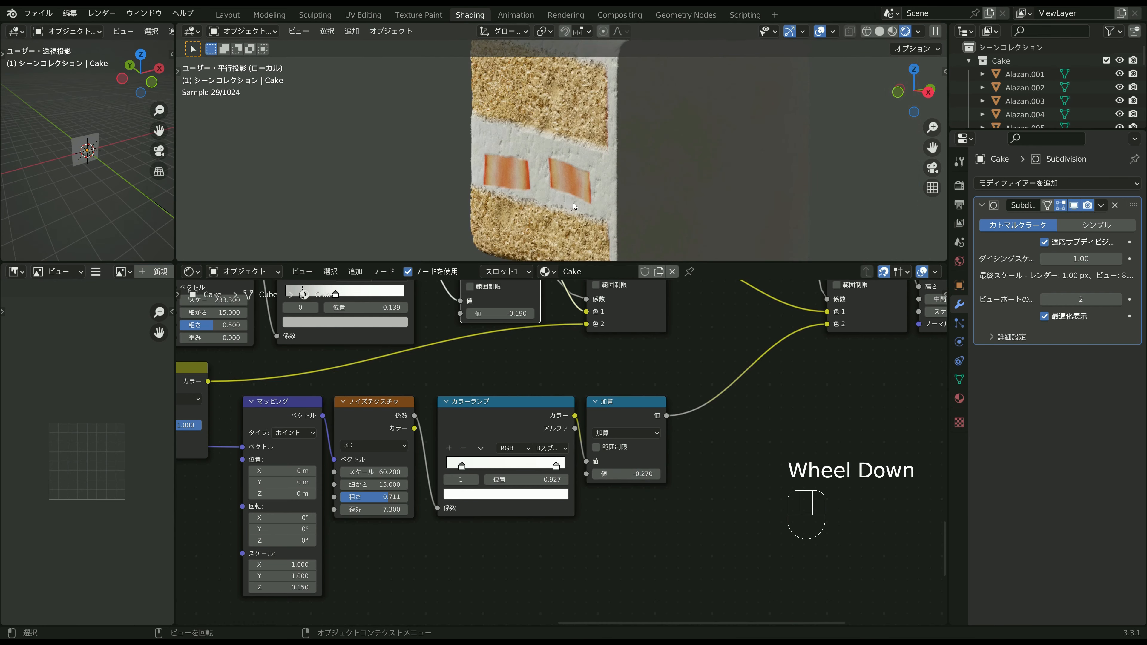
{"action": "middle_click_drag", "start_coordinate": [571, 199], "coordinate": [546, 174]}
{"action": "scroll", "coordinate": [601, 126], "scroll_direction": "up", "scroll_amount": 3}
{"action": "scroll", "coordinate": [597, 144], "scroll_direction": "up", "scroll_amount": 1}
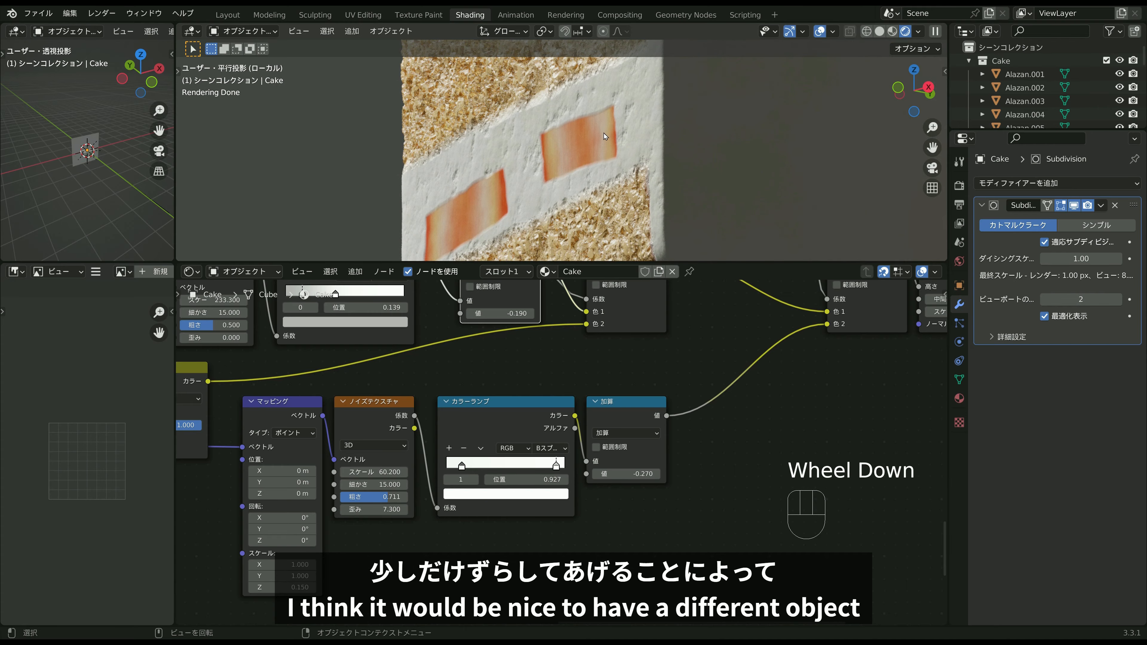
{"action": "scroll", "coordinate": [605, 136], "scroll_direction": "down", "scroll_amount": 2}
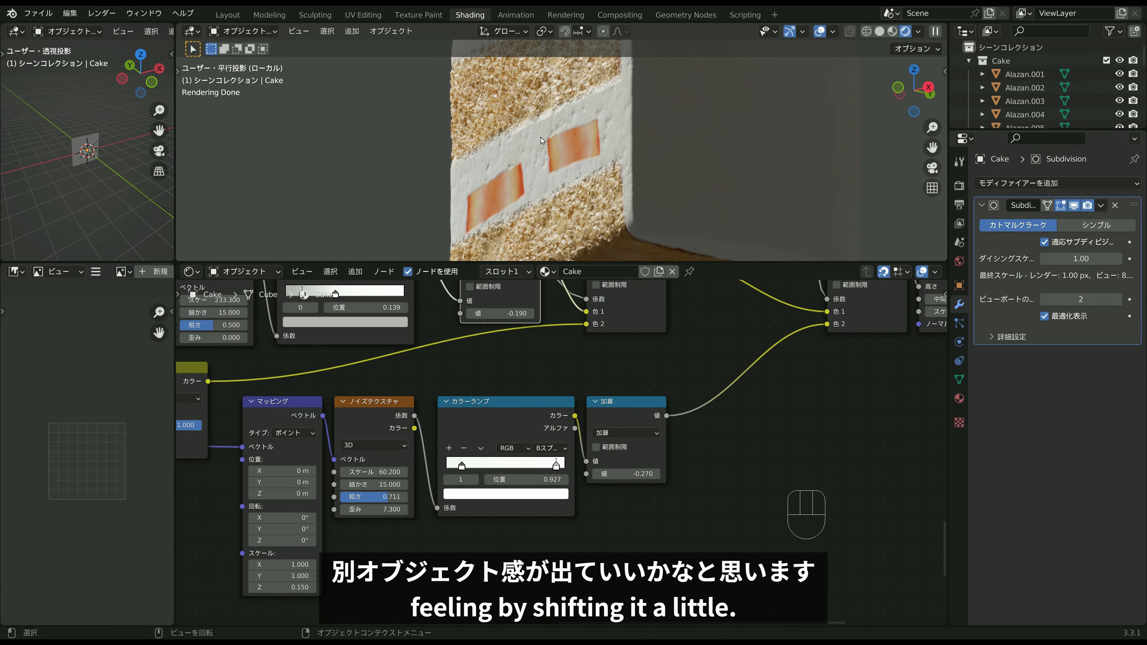
{"action": "middle_click_drag", "start_coordinate": [542, 141], "coordinate": [740, 151]}
{"action": "scroll", "coordinate": [646, 177], "scroll_direction": "down", "scroll_amount": 2}
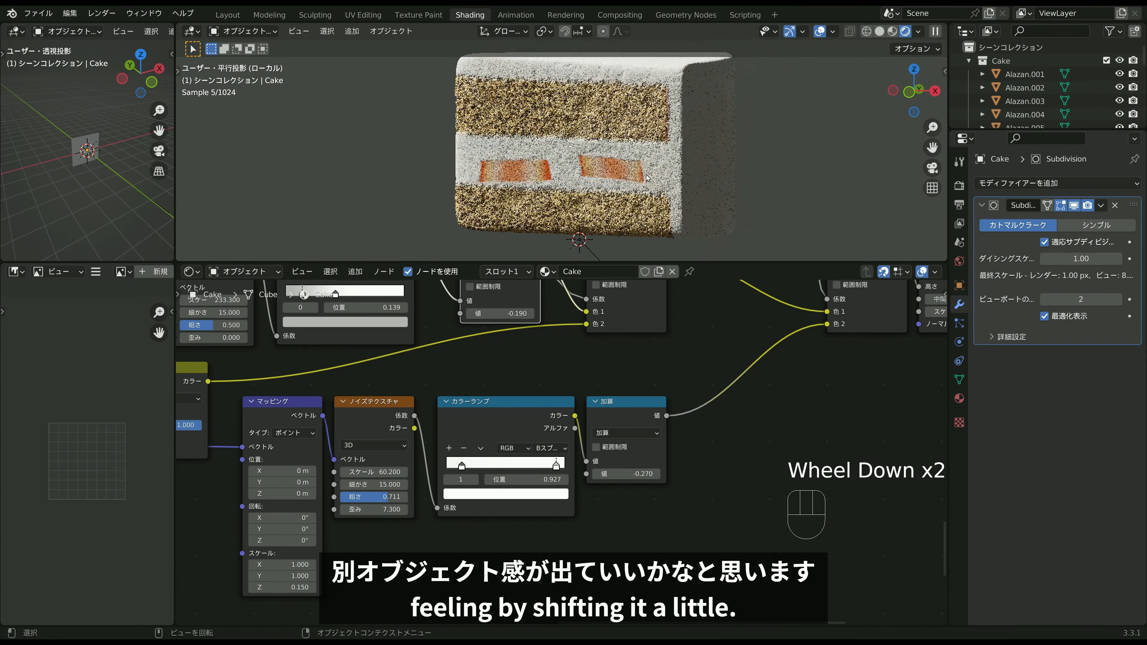
{"action": "scroll", "coordinate": [713, 170], "scroll_direction": "down", "scroll_amount": 2}
{"action": "left_click", "coordinate": [677, 174]}
{"action": "middle_click_drag", "start_coordinate": [677, 174], "coordinate": [622, 193]}
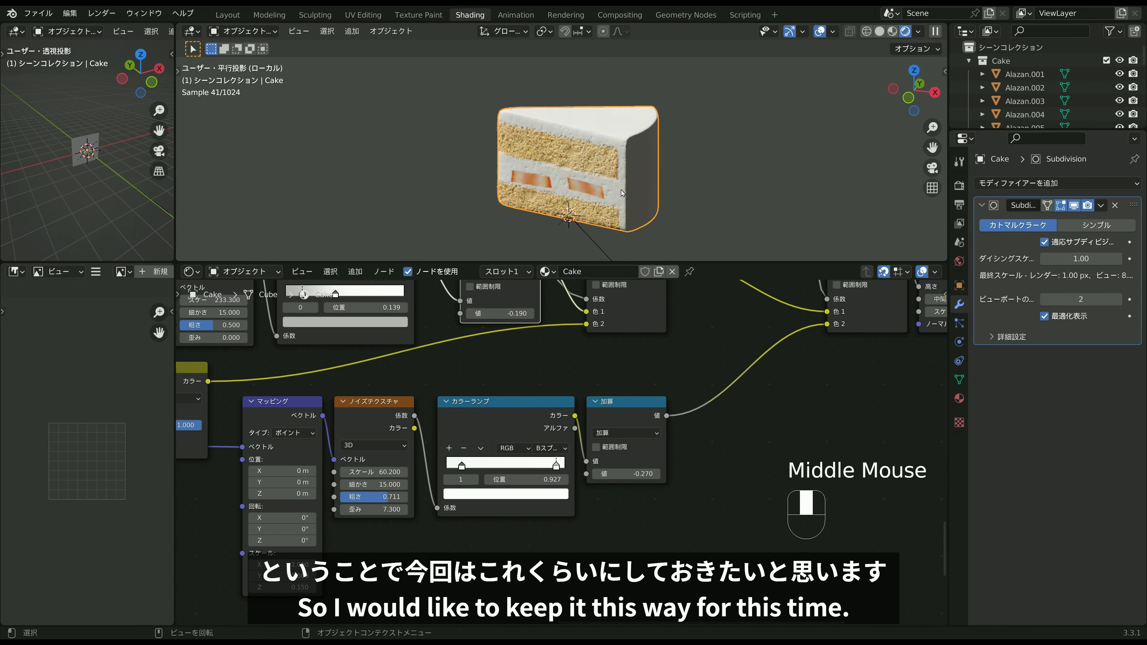
{"action": "left_click", "coordinate": [422, 186]}
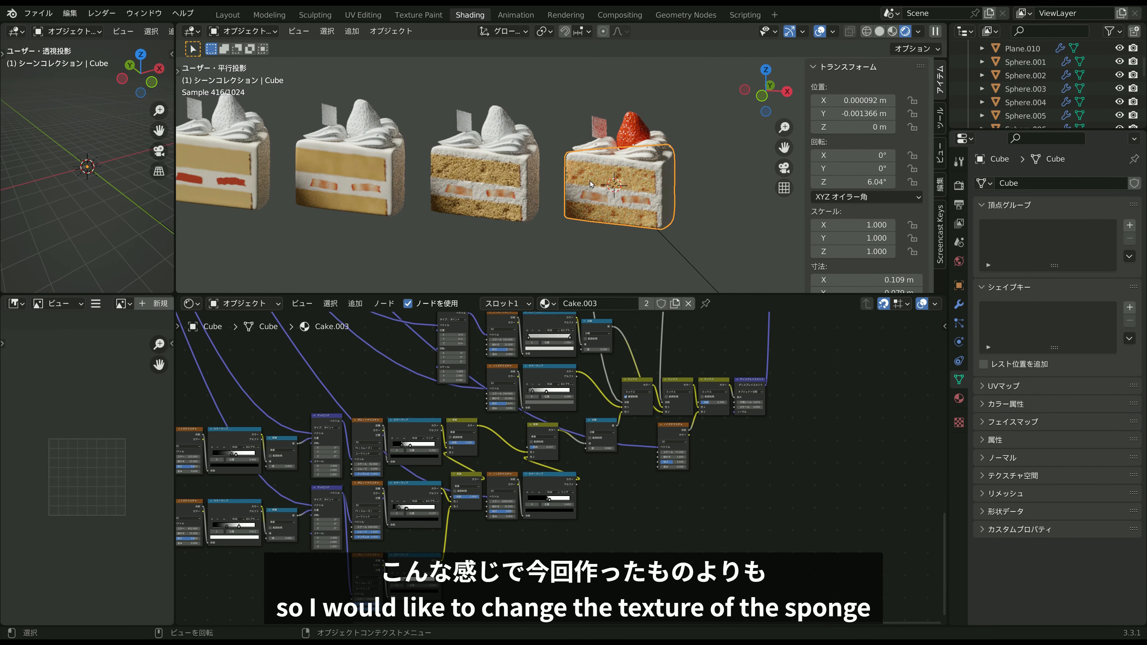
Inspect the material node setups of the whipped cream, strawberry and small sphere on top of the finished cake.
{"action": "scroll", "coordinate": [517, 185], "scroll_direction": "up", "scroll_amount": 2}
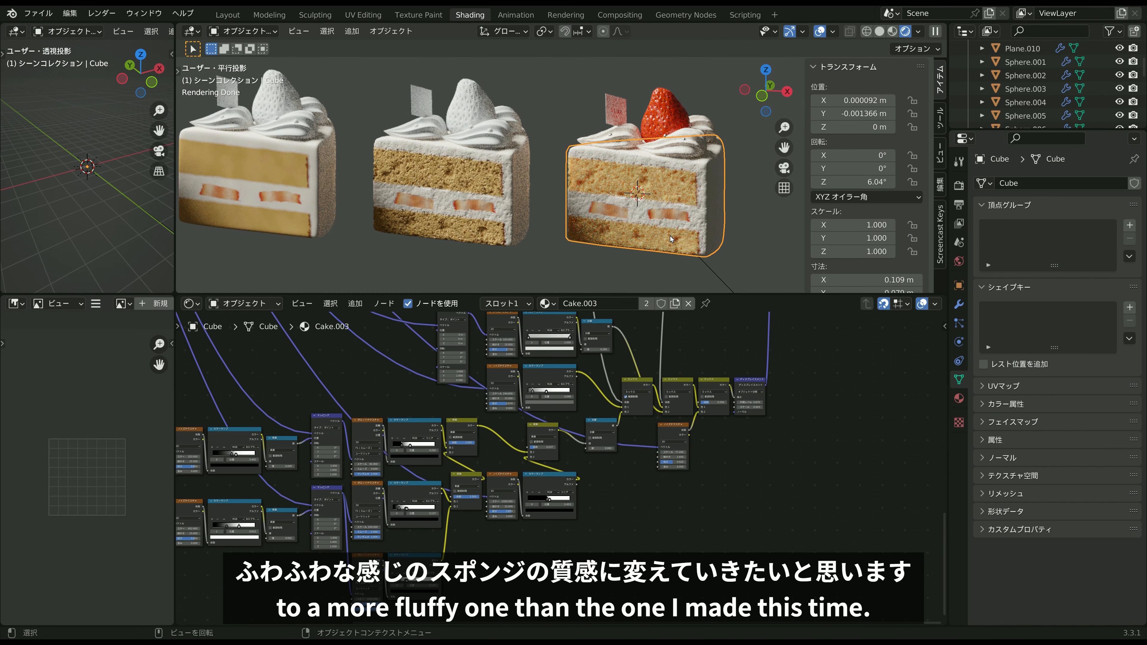
{"action": "left_click", "coordinate": [613, 164]}
{"action": "left_click", "coordinate": [617, 145]}
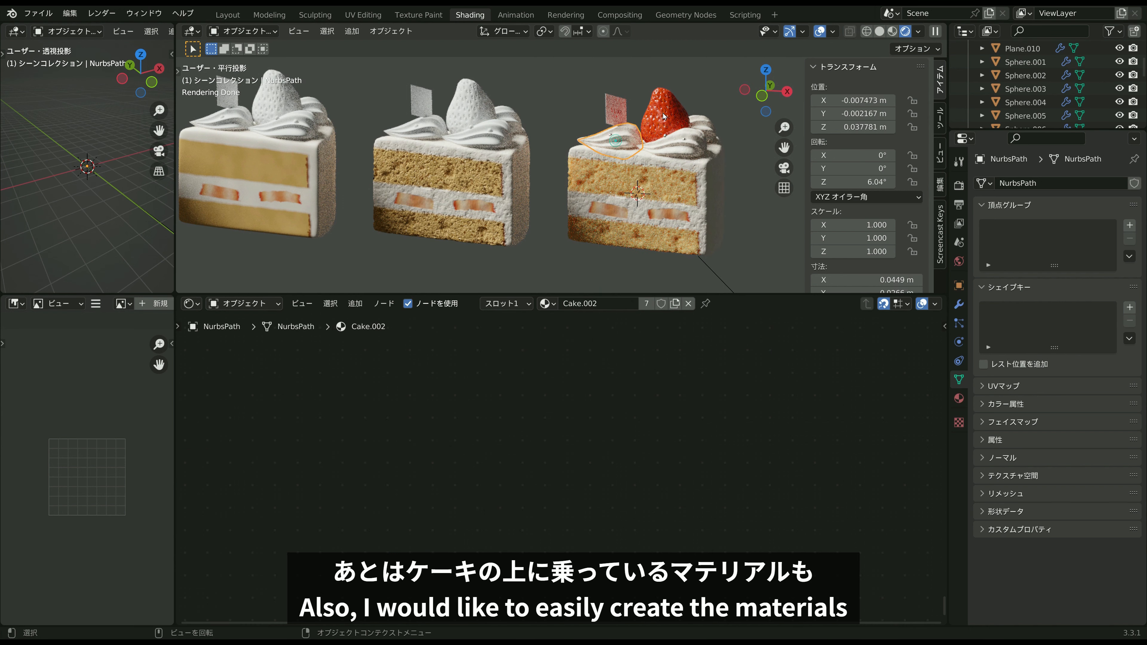
{"action": "left_click", "coordinate": [664, 115]}
{"action": "left_click", "coordinate": [702, 124]}
{"action": "left_click", "coordinate": [684, 144]}
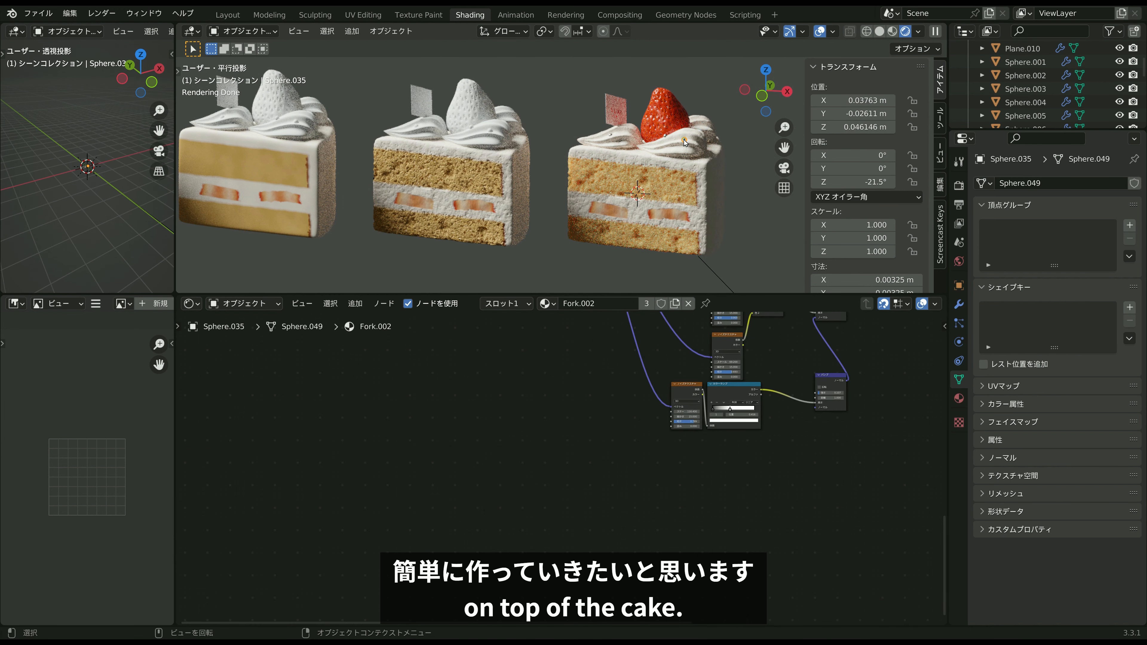
{"action": "left_click", "coordinate": [681, 147]}
{"action": "scroll", "coordinate": [594, 412], "scroll_direction": "down", "scroll_amount": 1}
{"action": "middle_click_drag", "start_coordinate": [594, 412], "coordinate": [600, 557]}
{"action": "middle_click_drag", "start_coordinate": [550, 404], "coordinate": [545, 461]}
{"action": "left_click", "coordinate": [664, 118]}
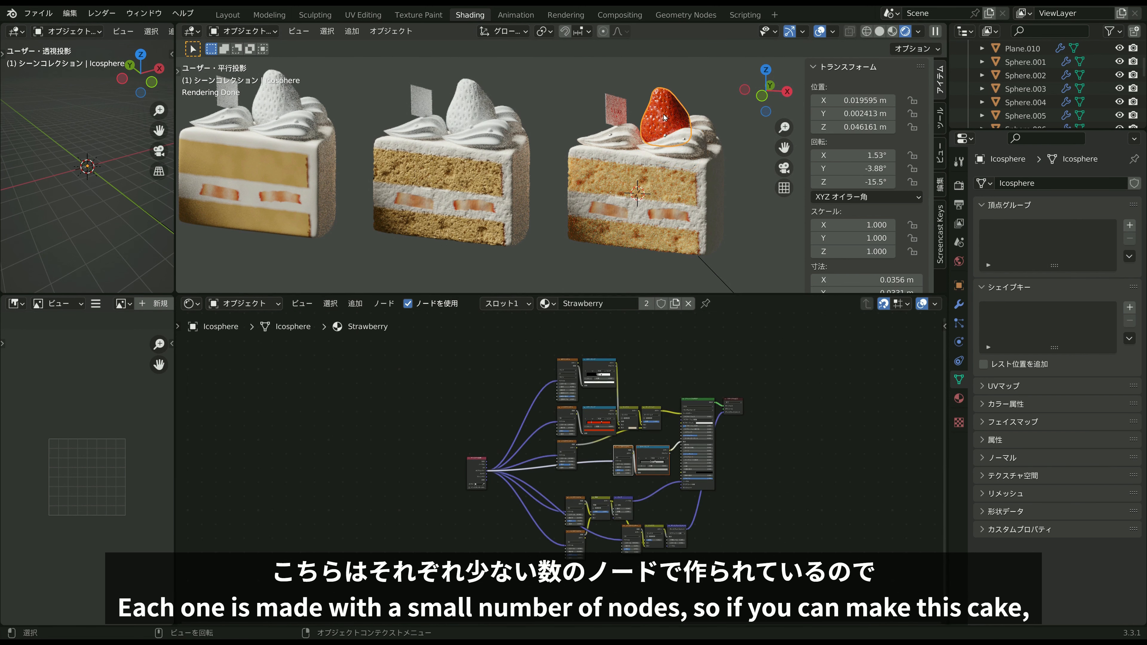
Compare the finished cake body's full node graph with the graphs of its strawberry, whipped cream and sphere toppings.
{"action": "left_click", "coordinate": [638, 192]}
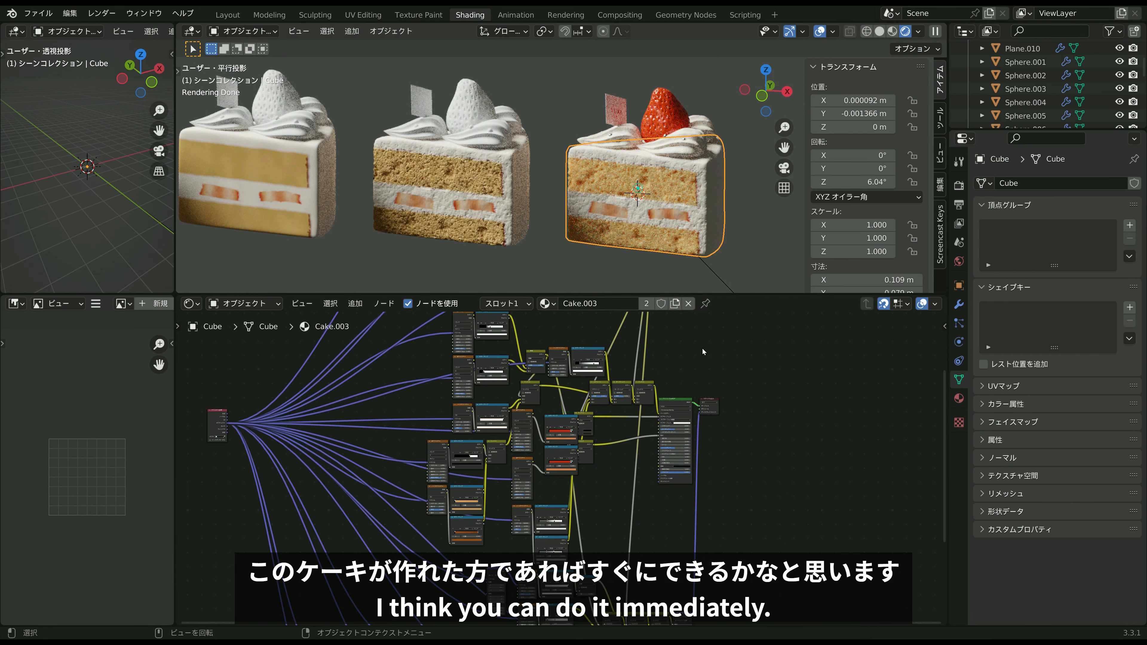
{"action": "scroll", "coordinate": [580, 462], "scroll_direction": "down", "scroll_amount": 3}
{"action": "left_click", "coordinate": [664, 130]}
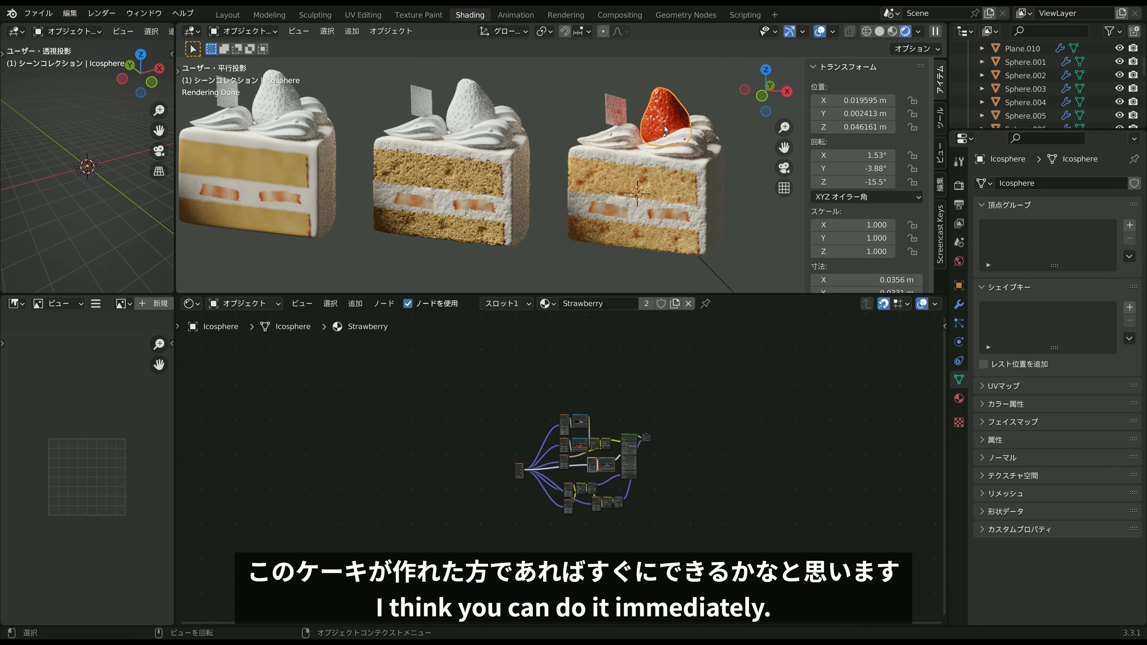
{"action": "left_click", "coordinate": [622, 116]}
{"action": "left_click", "coordinate": [676, 152]}
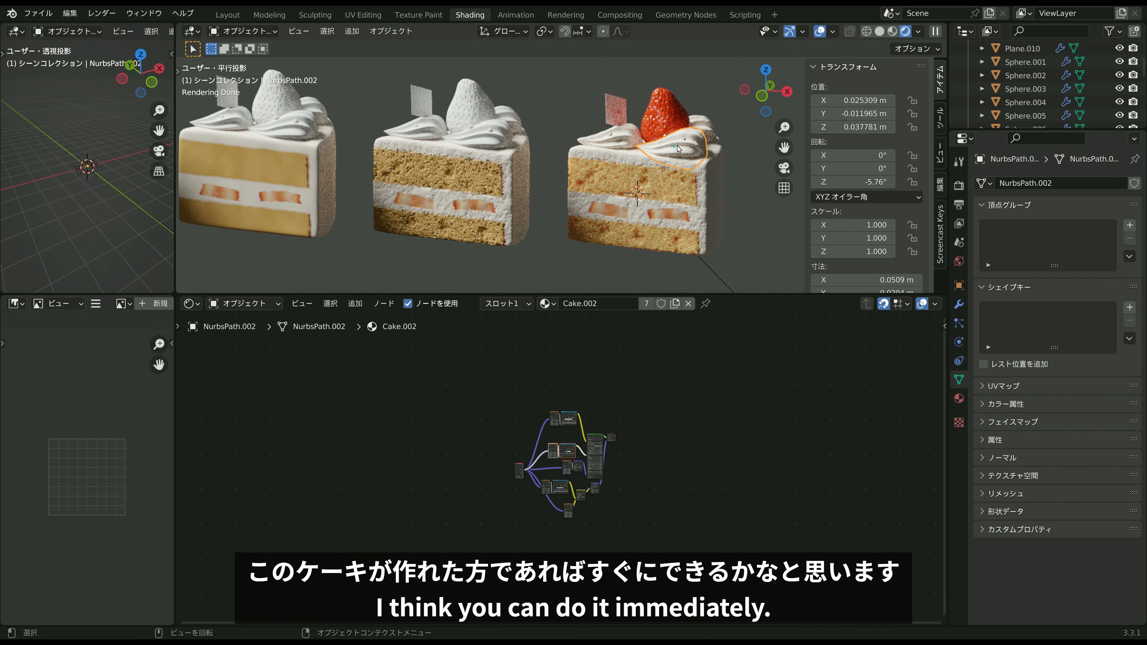
{"action": "left_click", "coordinate": [683, 140]}
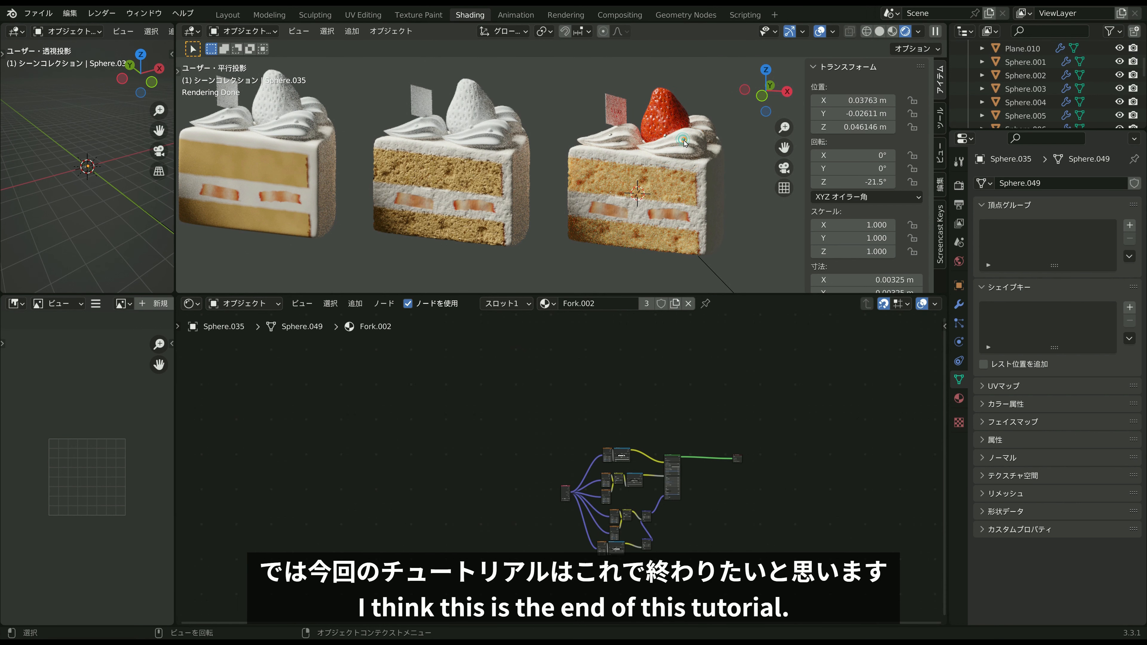
{"action": "left_click", "coordinate": [667, 168]}
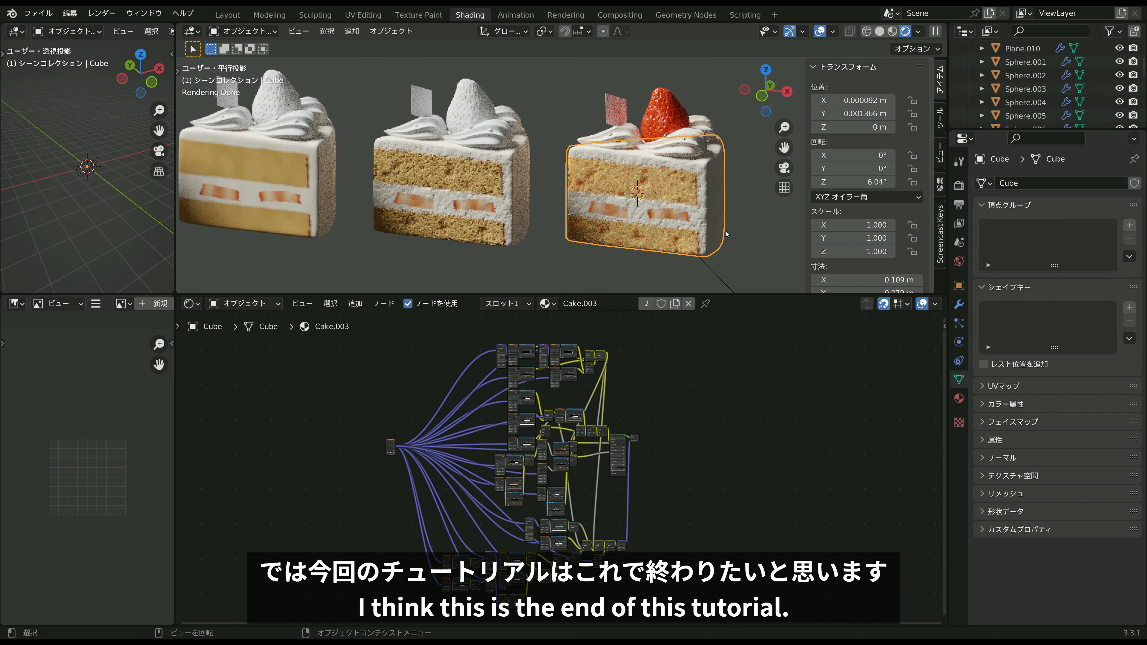